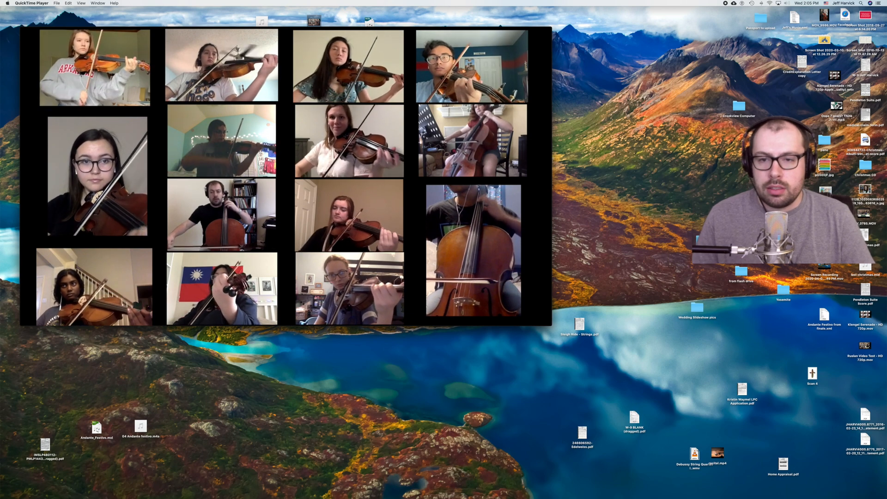
# Watch the Over the Rainbow ensemble video, pausing and resuming its playback and adjusting its volume
pyautogui.moveTo(337, 173)
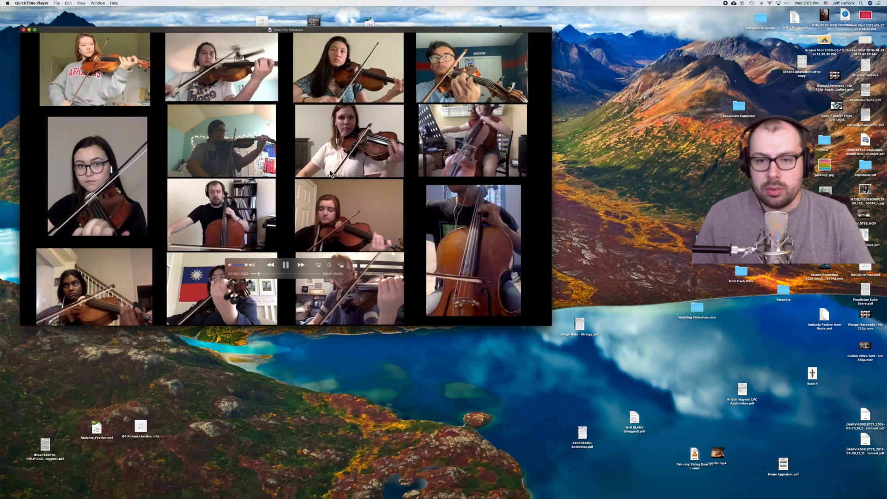
pyautogui.click(286, 266)
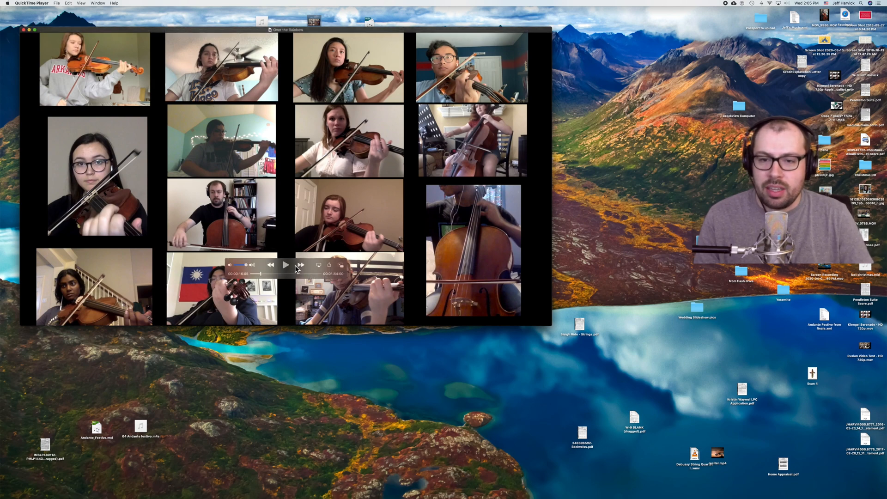
pyautogui.click(287, 265)
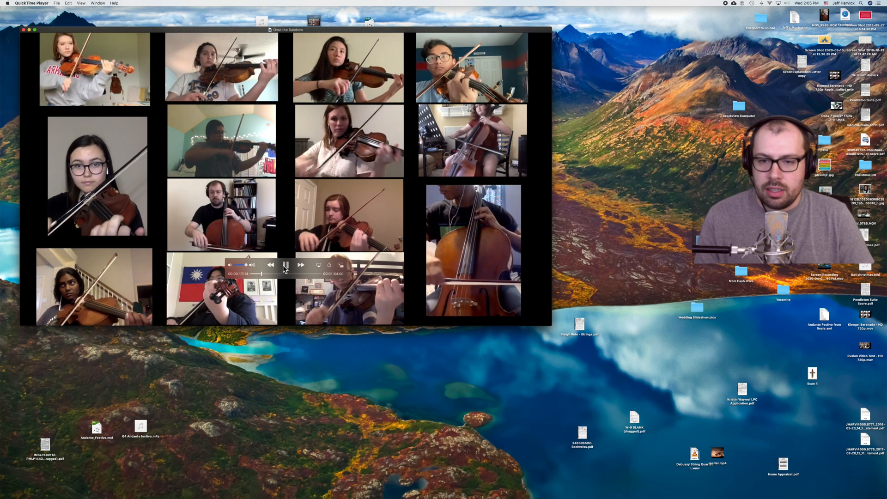
pyautogui.click(239, 265)
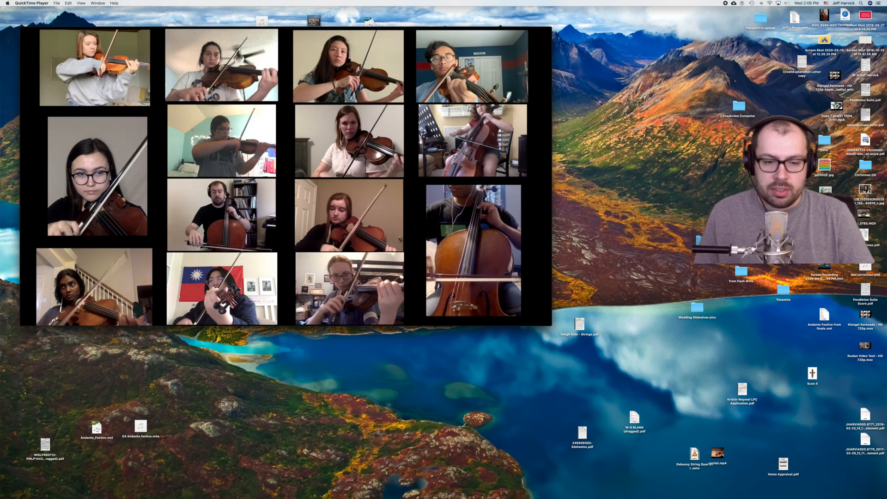
pyautogui.moveTo(502, 483)
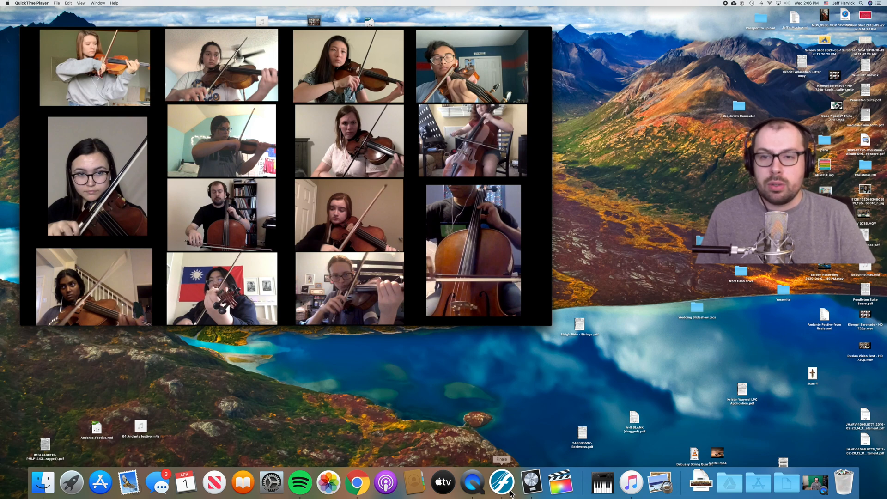
pyautogui.click(505, 486)
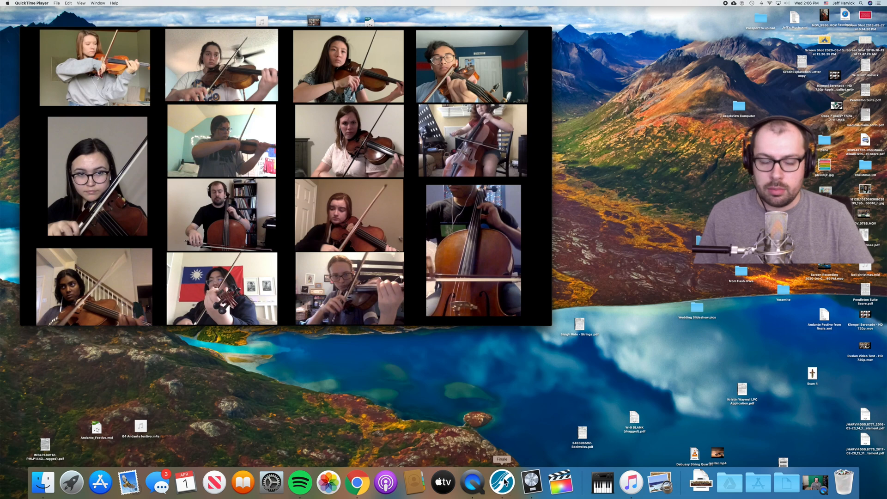
pyautogui.moveTo(502, 493)
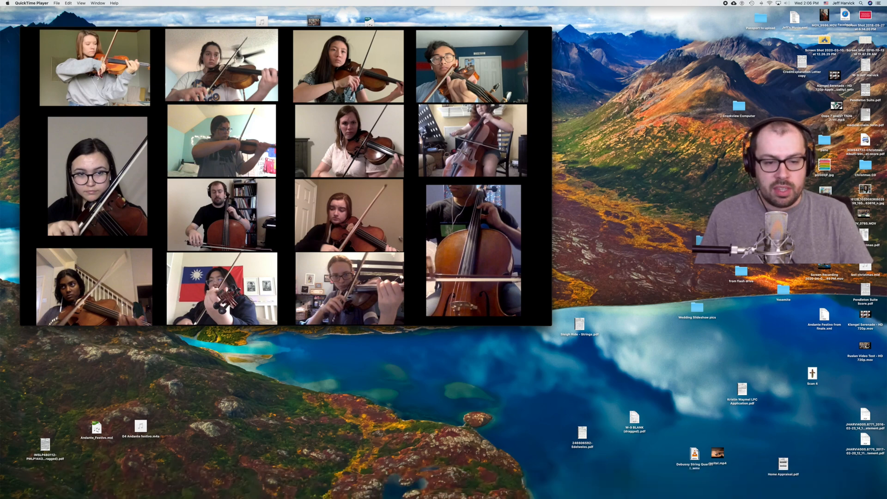
pyautogui.moveTo(529, 493)
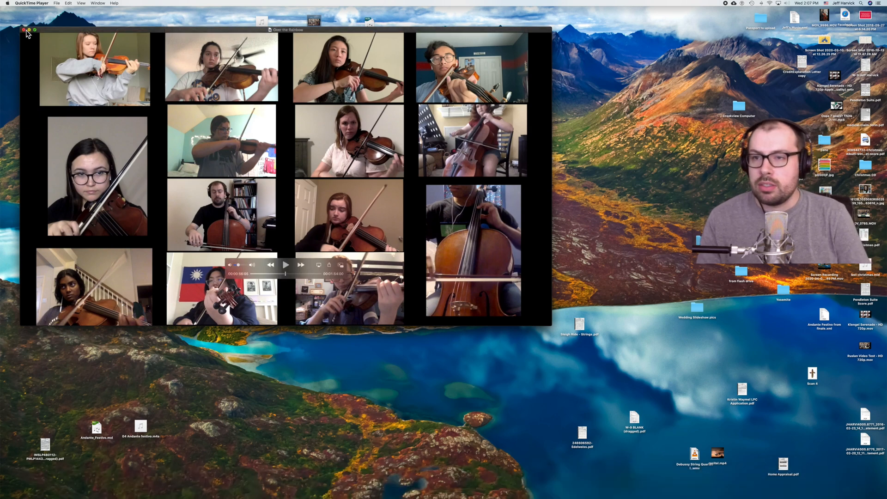
# Close the video, then open the Over the Rainbow.musx score in Finale and play back its opening measures
pyautogui.click(24, 30)
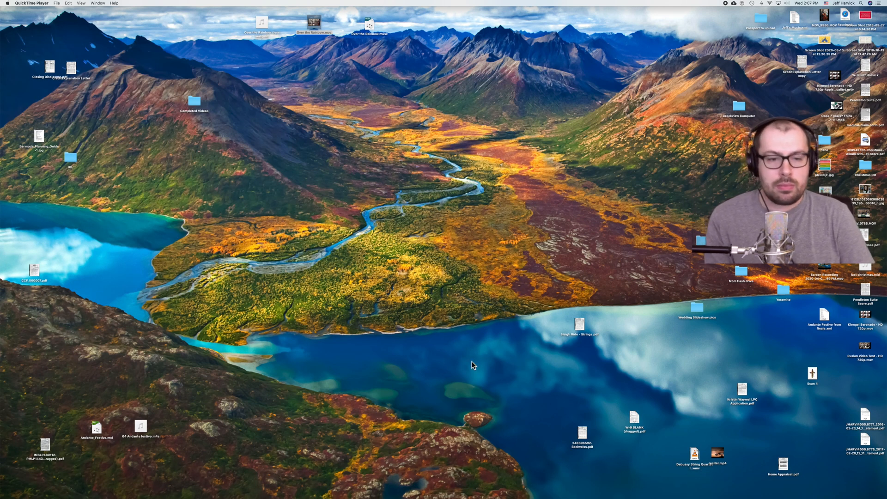
pyautogui.doubleClick(371, 25)
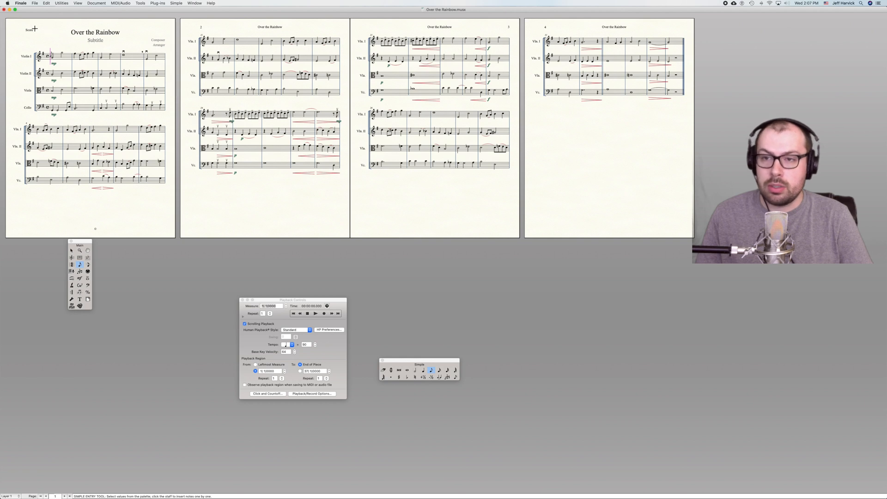
pyautogui.click(317, 314)
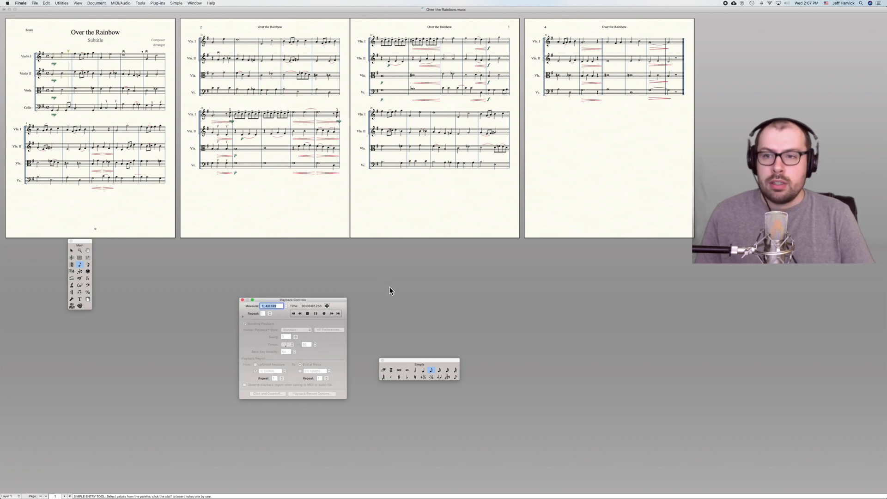
pyautogui.click(308, 313)
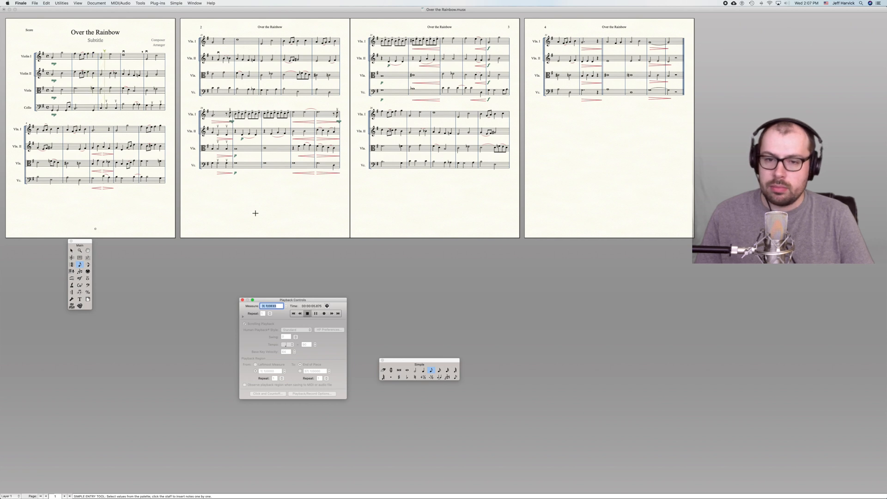
# Generate print PDFs of the Violin I, Violin II, Viola and Cello parts and open them in Preview
pyautogui.click(34, 3)
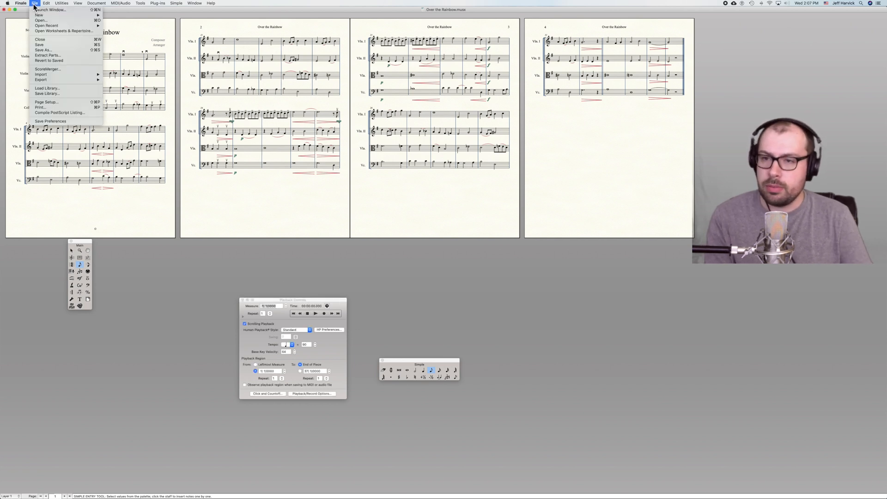
pyautogui.click(61, 107)
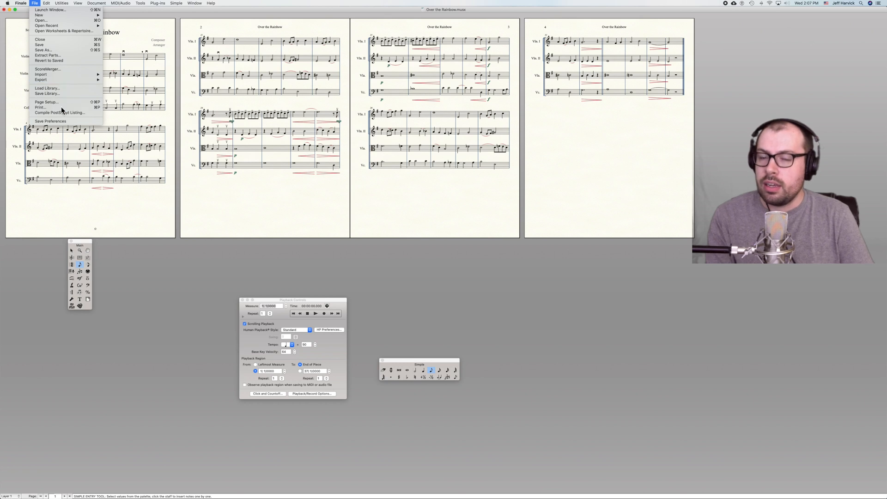
pyautogui.click(377, 165)
pyautogui.click(377, 183)
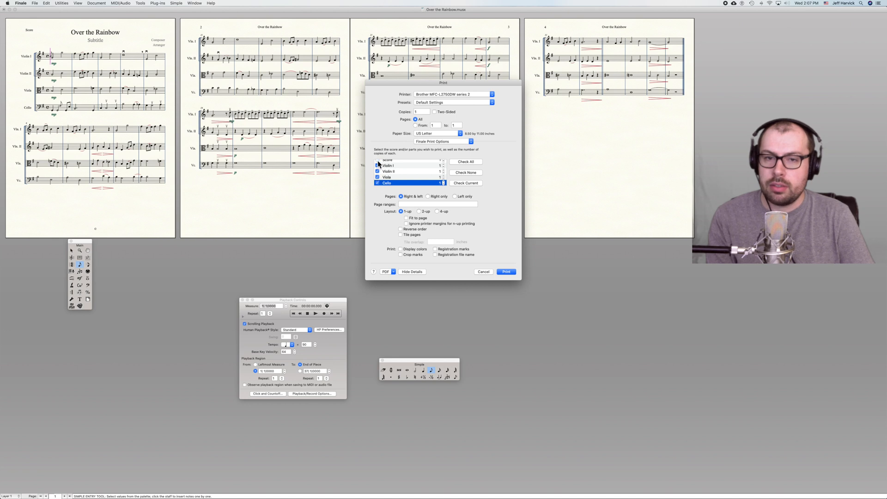
pyautogui.click(391, 271)
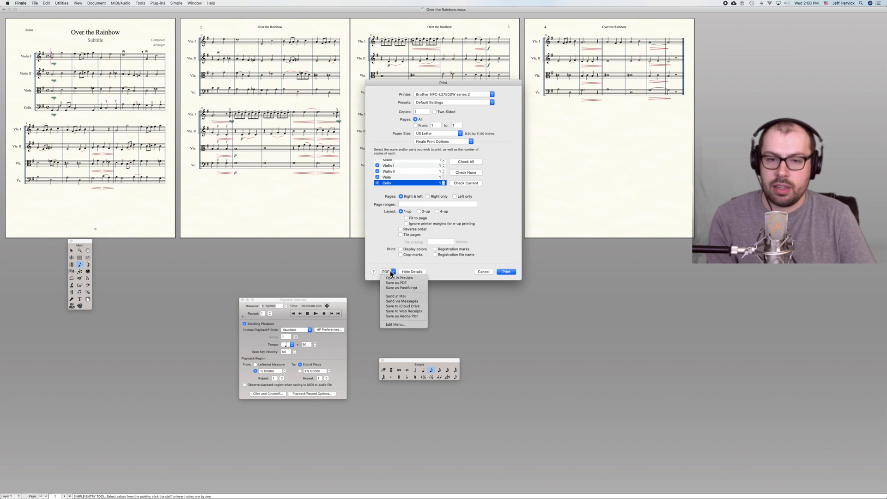
pyautogui.click(407, 279)
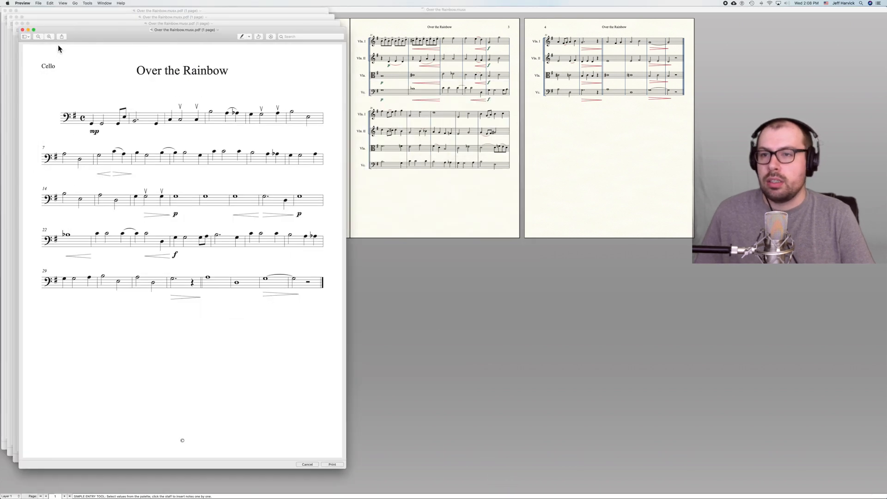
# Close all the part PDF previews and return to the Over the Rainbow score in Finale
pyautogui.click(22, 30)
pyautogui.click(16, 23)
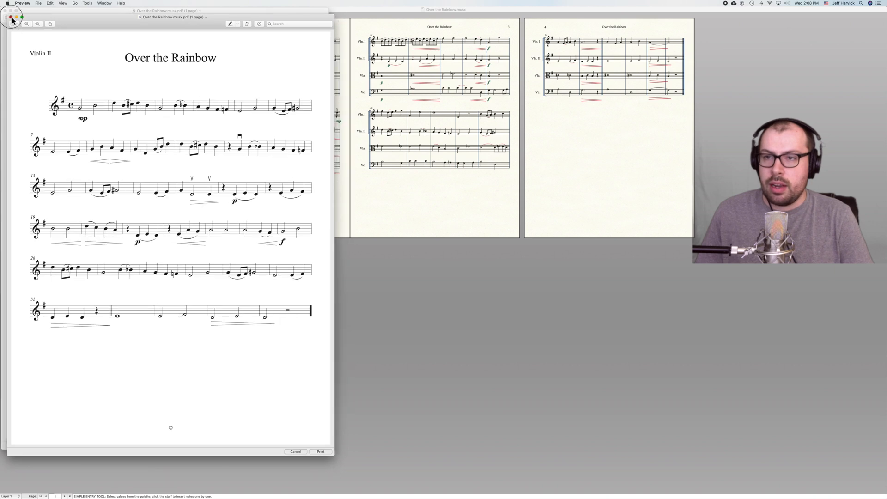
pyautogui.click(10, 16)
pyautogui.click(5, 11)
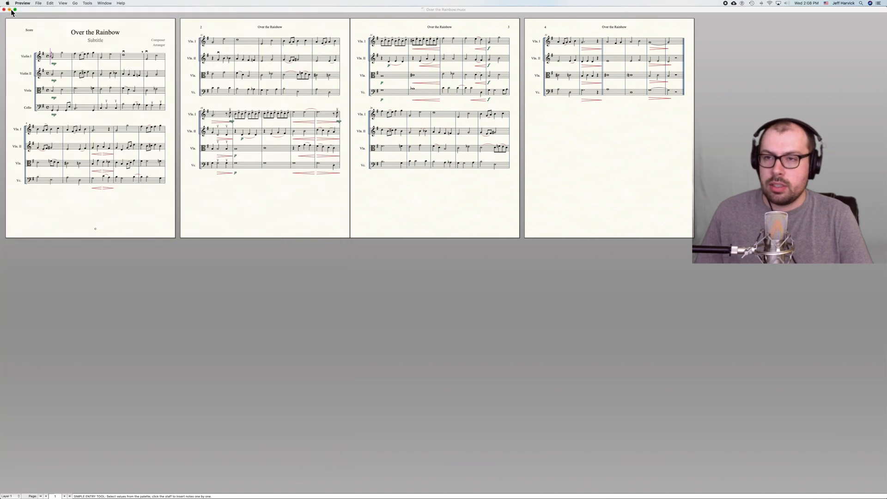
pyautogui.click(38, 3)
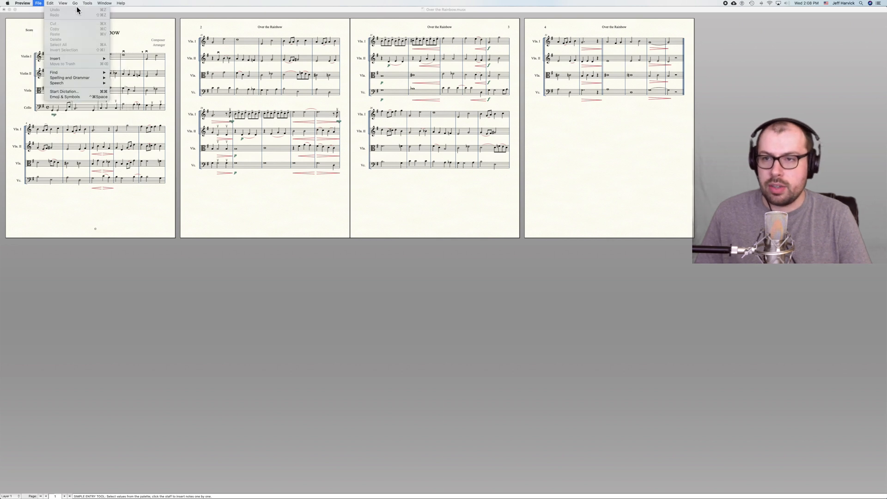
pyautogui.click(182, 23)
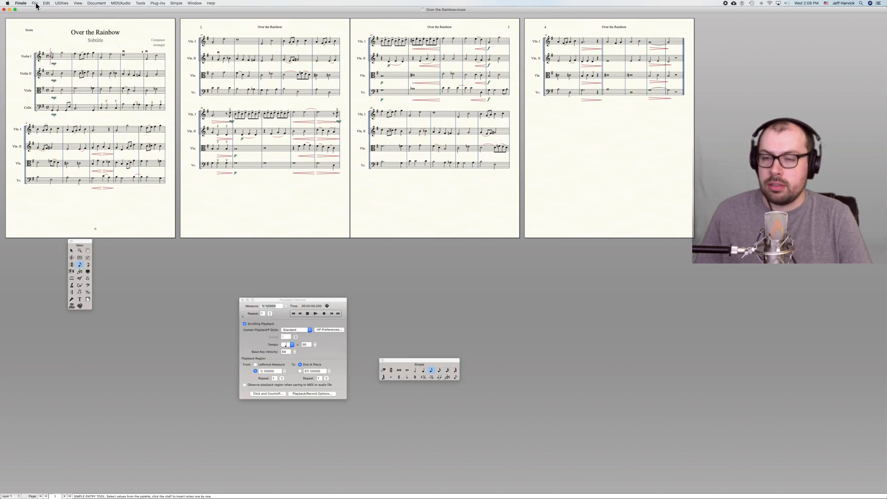
# Export the score to the Desktop as a MusicXML file named "Virtual Orchestra tracks from Finale" and close the score
pyautogui.click(36, 4)
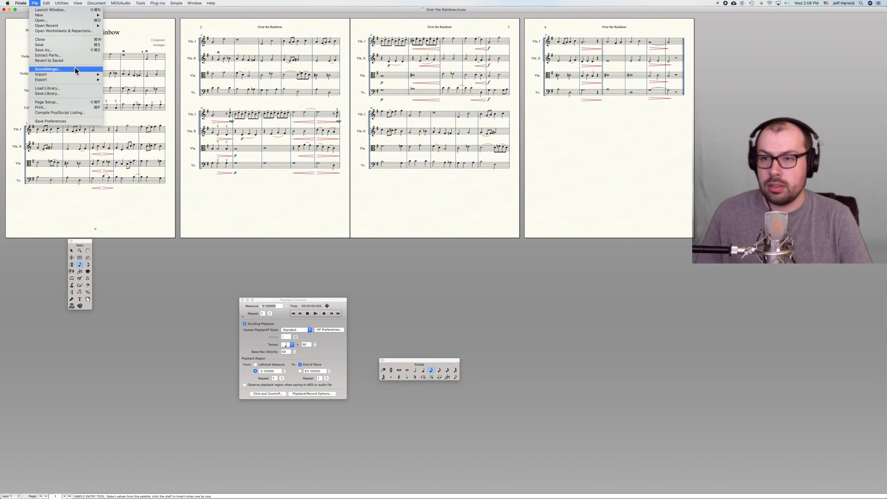
pyautogui.moveTo(70, 83)
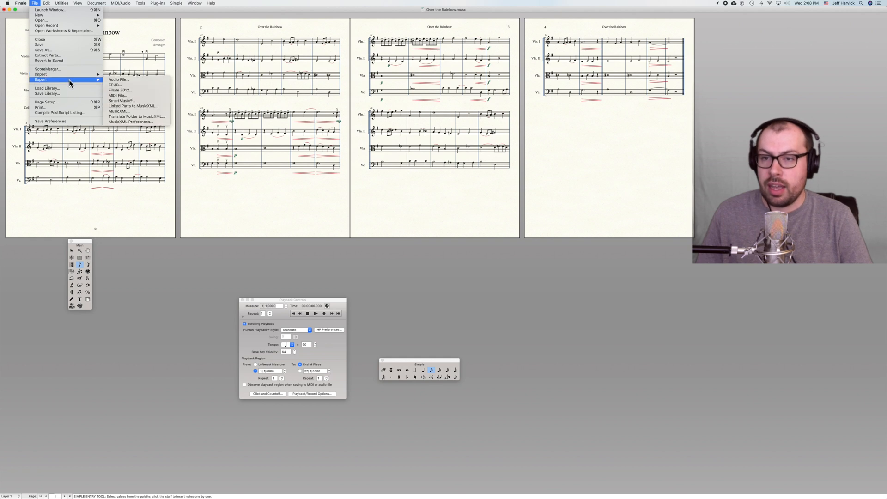
pyautogui.click(138, 112)
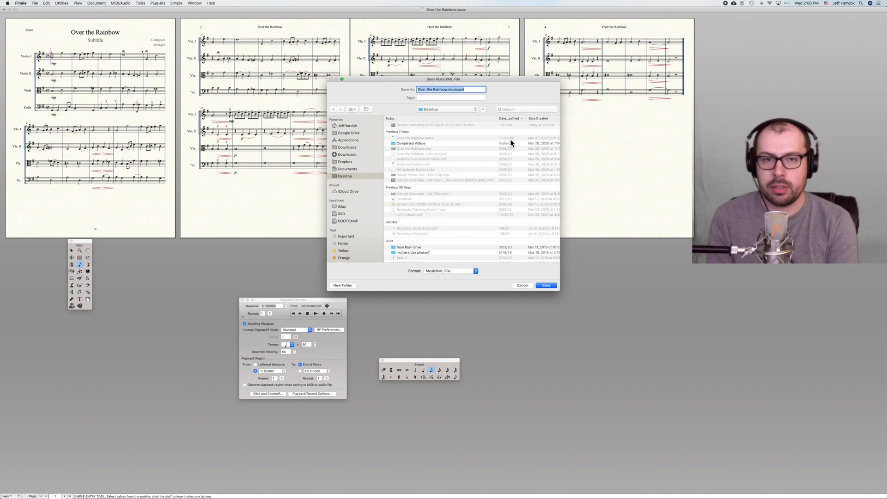
pyautogui.write('Virtual Orchestra tracks from Finale')
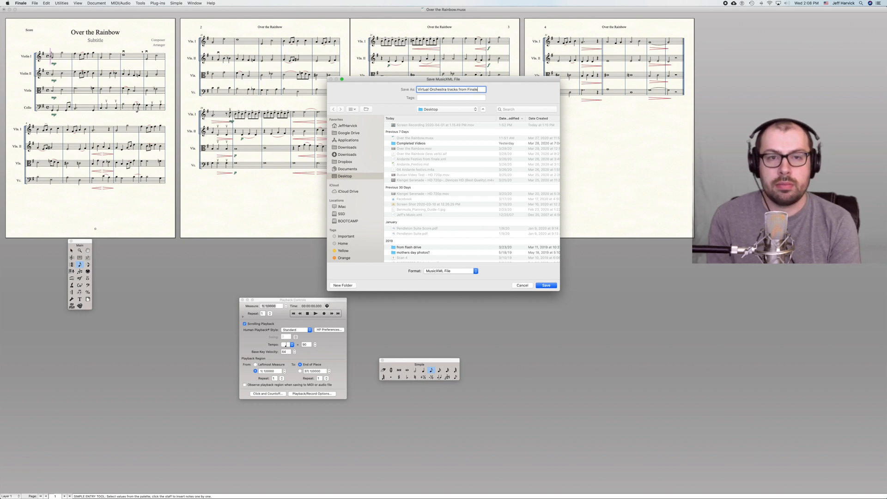
pyautogui.press('Return')
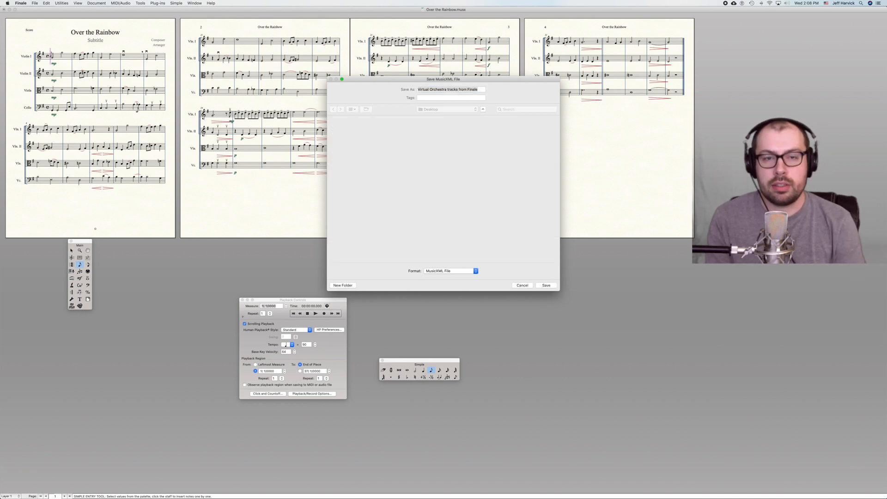
pyautogui.click(4, 9)
pyautogui.click(432, 42)
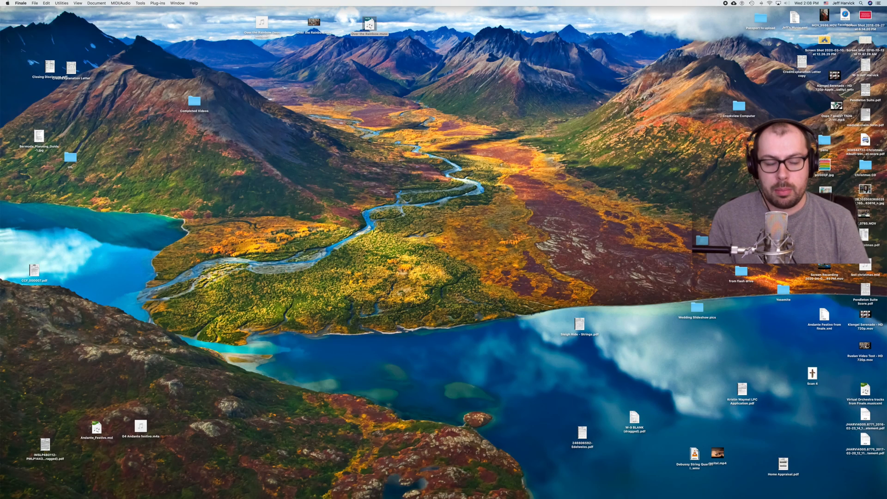
# Switch to Logic Pro X and create a new project with one audio track on Input 1
pyautogui.moveTo(550, 493)
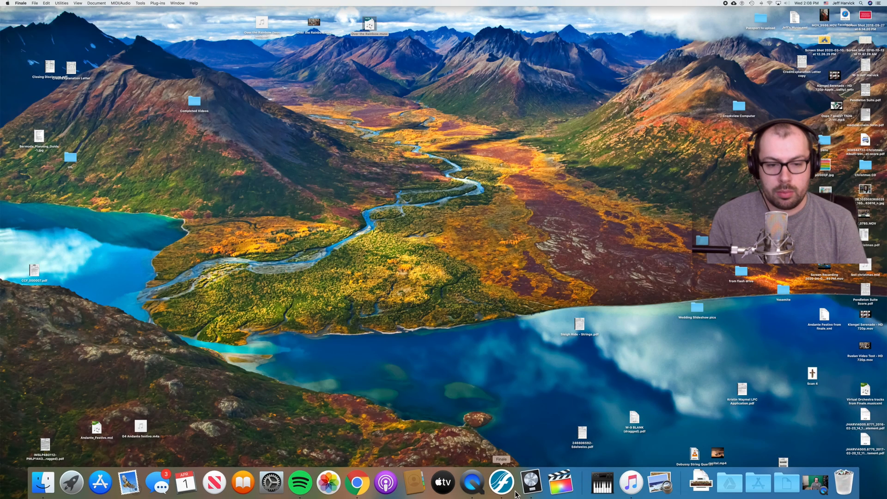
pyautogui.click(529, 483)
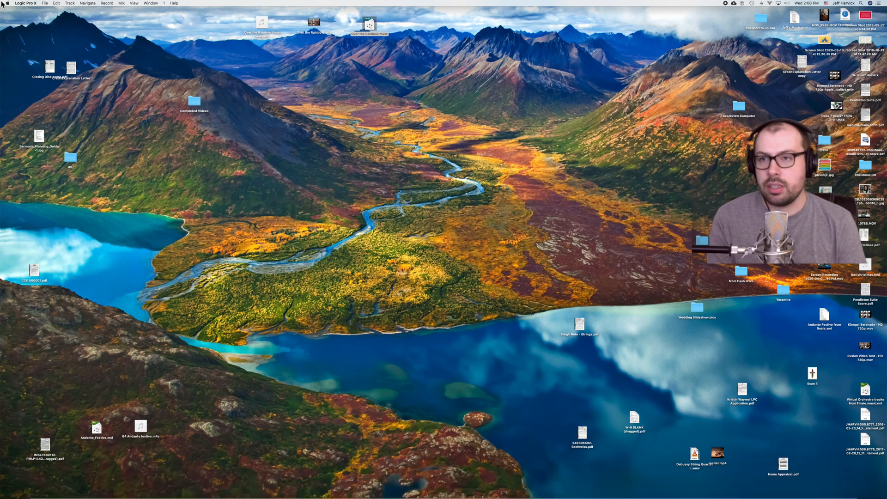
pyautogui.click(46, 4)
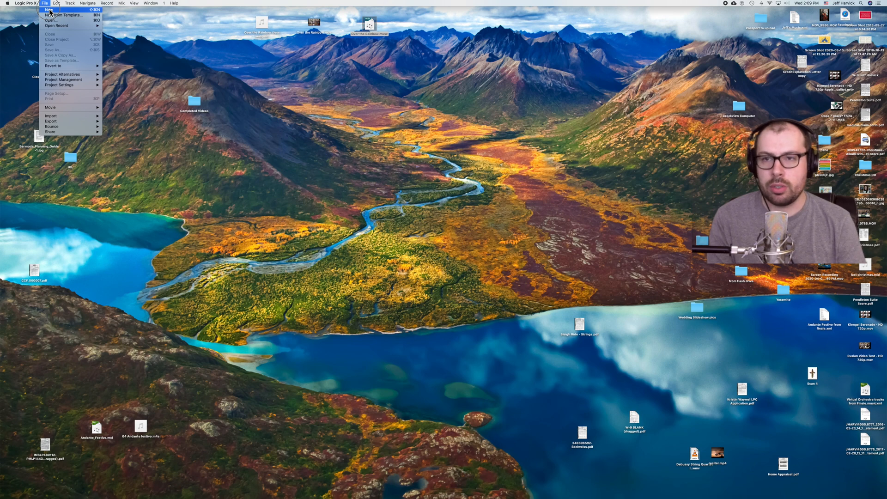
pyautogui.click(69, 10)
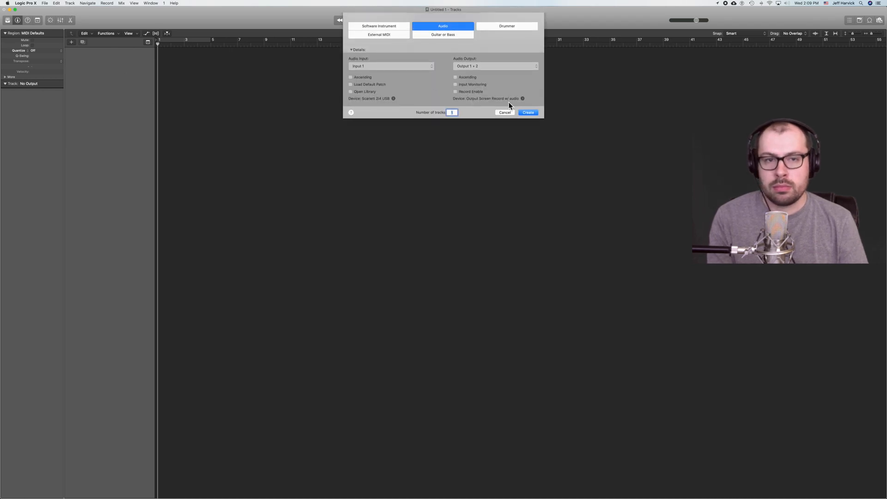
pyautogui.click(525, 114)
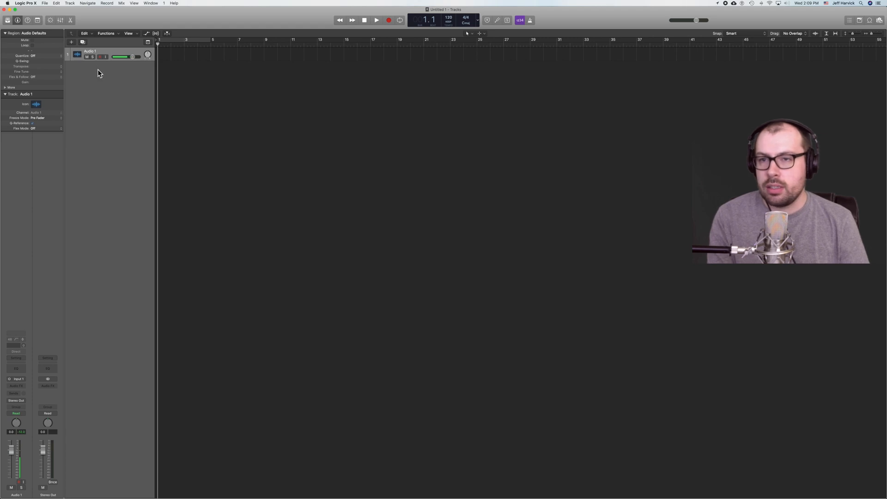
# Import the MusicXML file "Virtual Orchestra tracks from Finale" from the Desktop and briefly play the project from the start
pyautogui.click(45, 3)
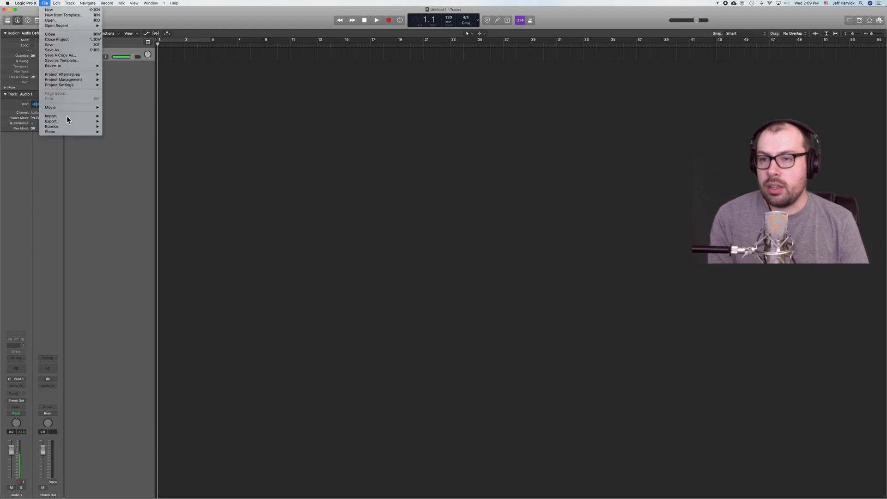
pyautogui.moveTo(66, 116)
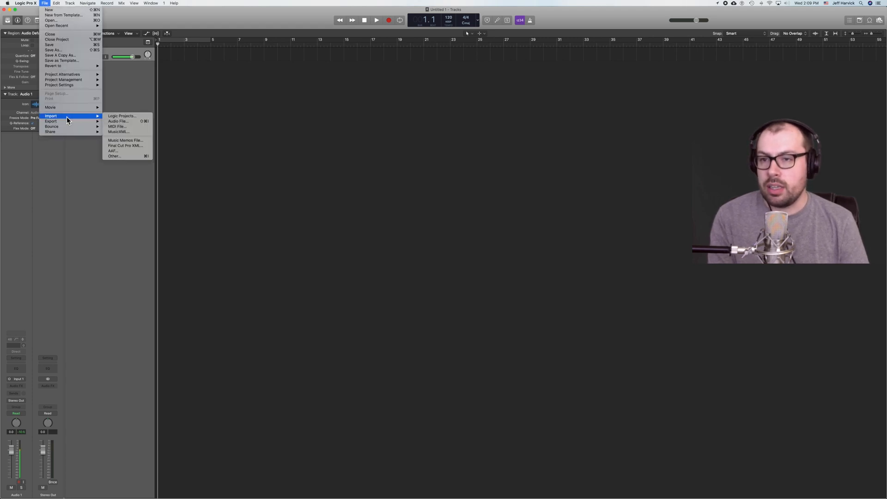
pyautogui.click(132, 133)
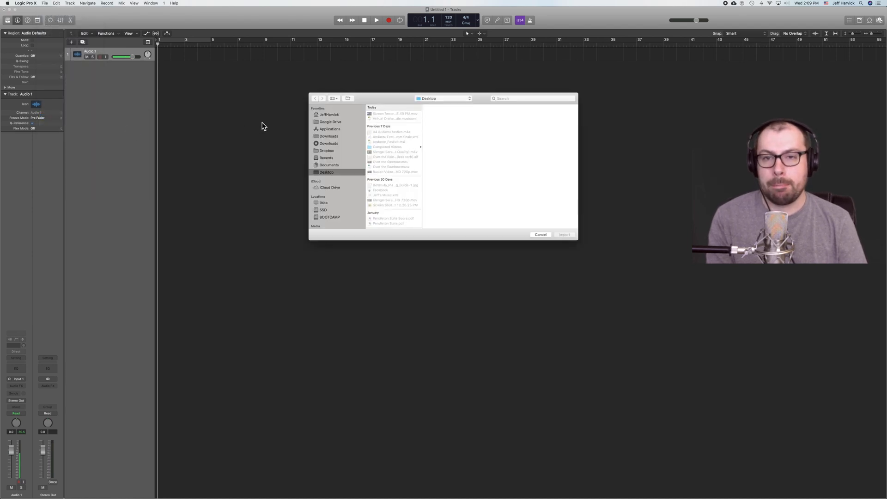
pyautogui.click(409, 121)
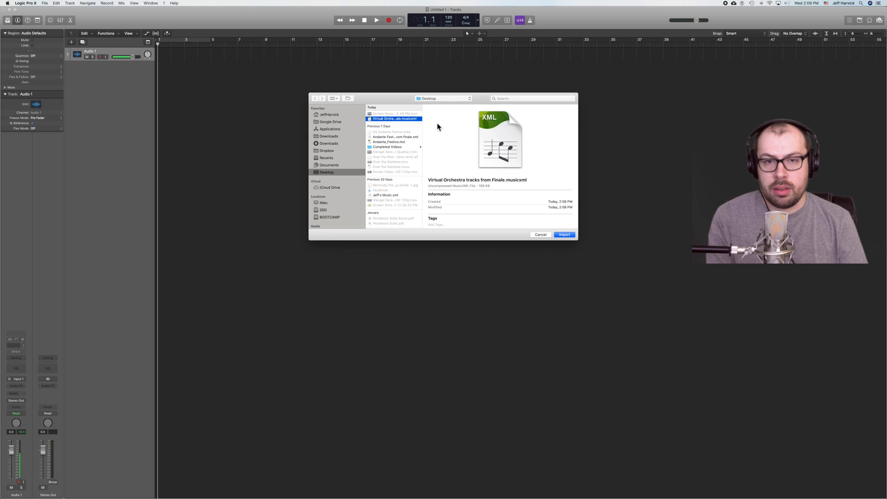
pyautogui.click(570, 237)
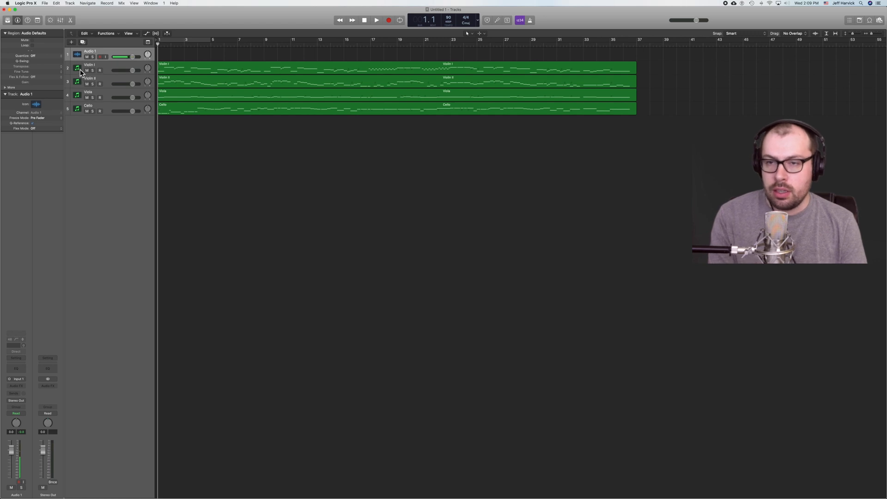
pyautogui.press('space')
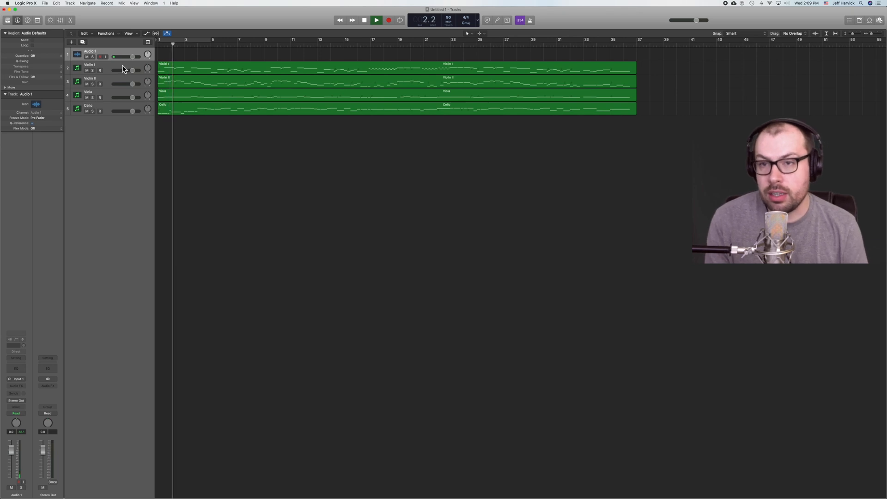
pyautogui.press('space')
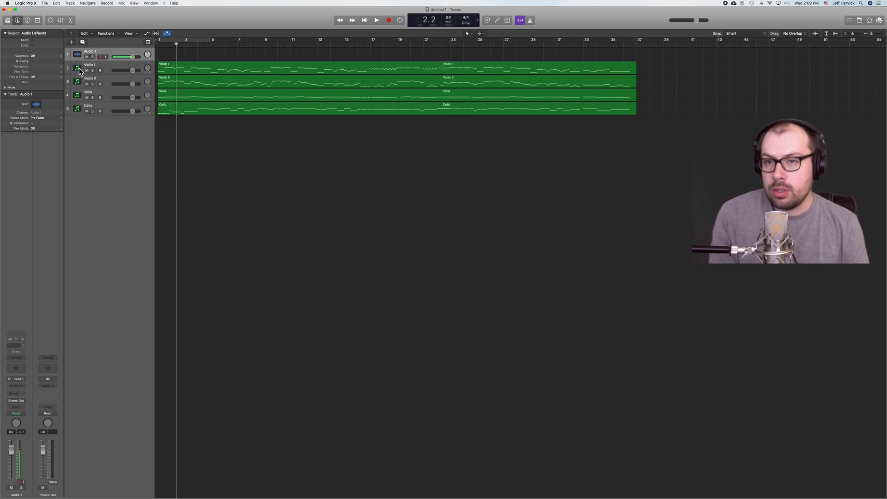
# Assign the Studio Violins 1 sound from the Studio Strings library to both the Violin I and Violin II tracks
pyautogui.click(84, 71)
pyautogui.press('y')
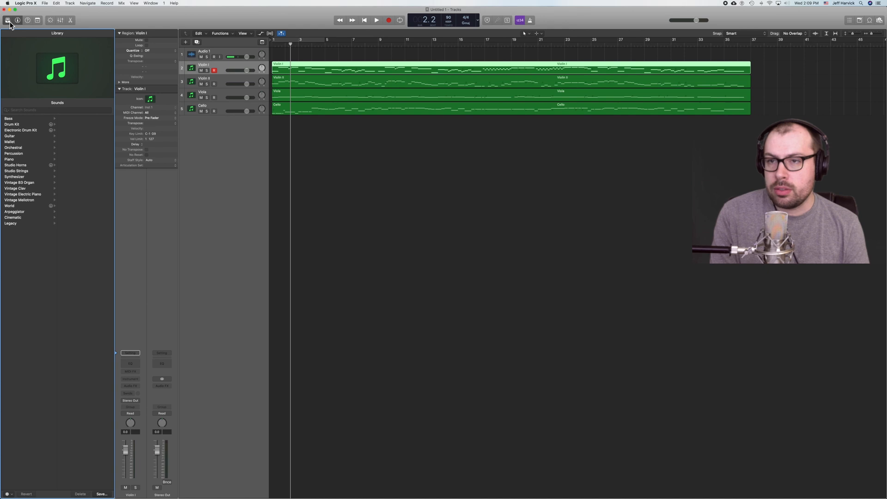
pyautogui.click(27, 171)
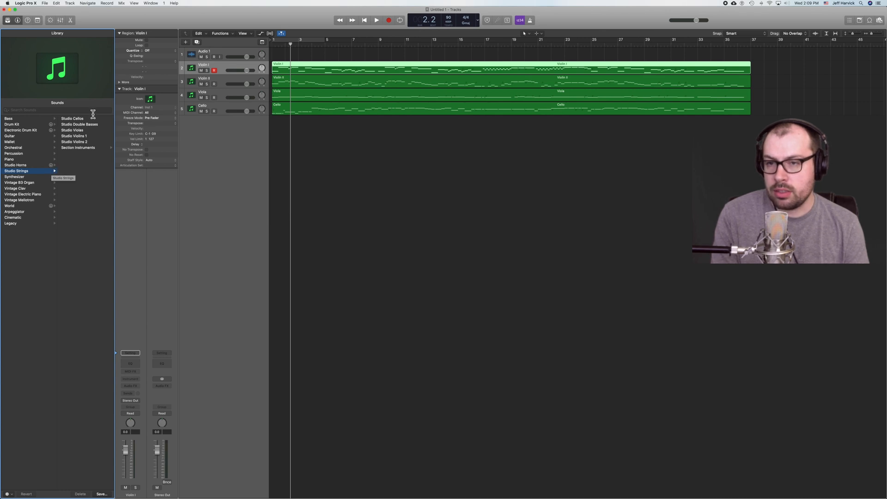
pyautogui.click(76, 138)
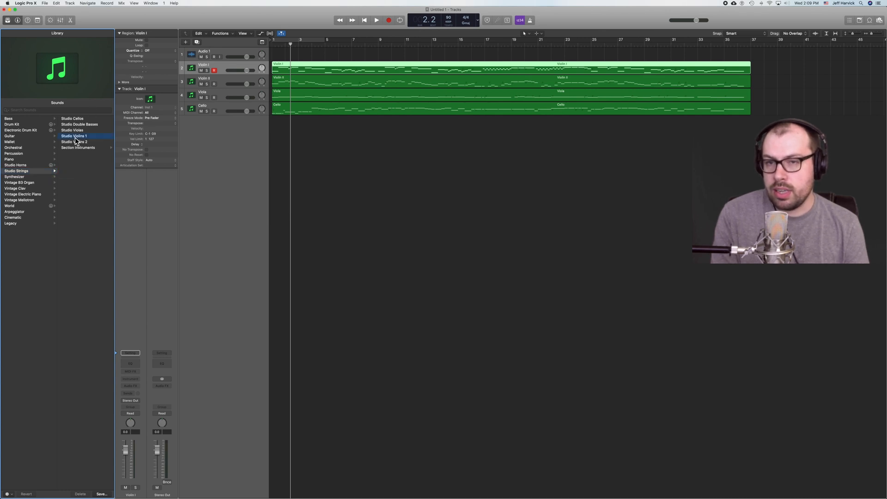
pyautogui.click(217, 79)
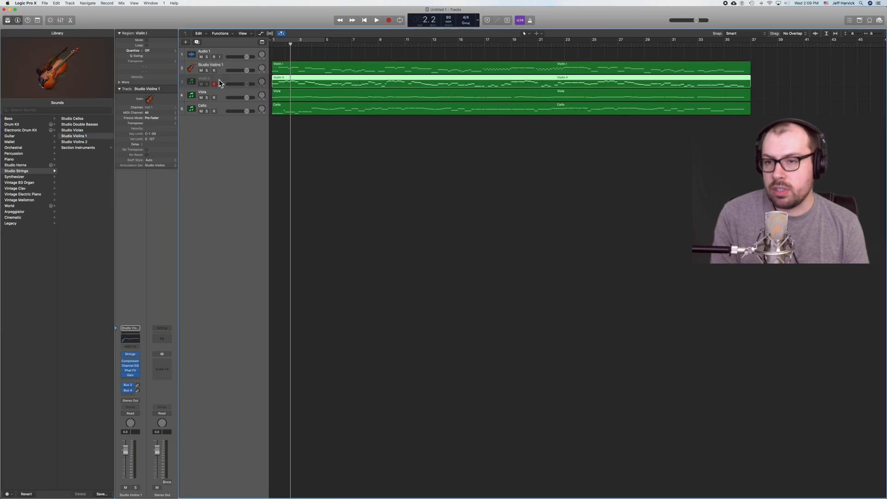
pyautogui.click(30, 170)
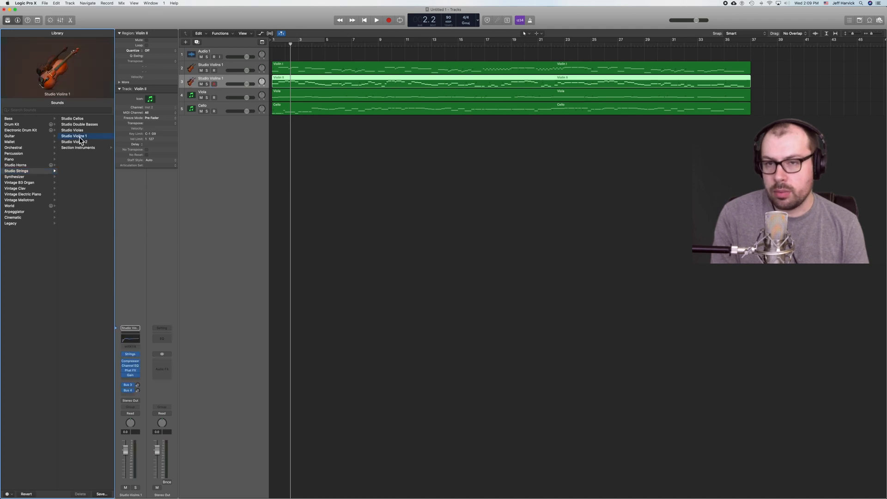
# Assign the Studio Violas sound from the Studio Strings library to the Viola track
pyautogui.click(225, 93)
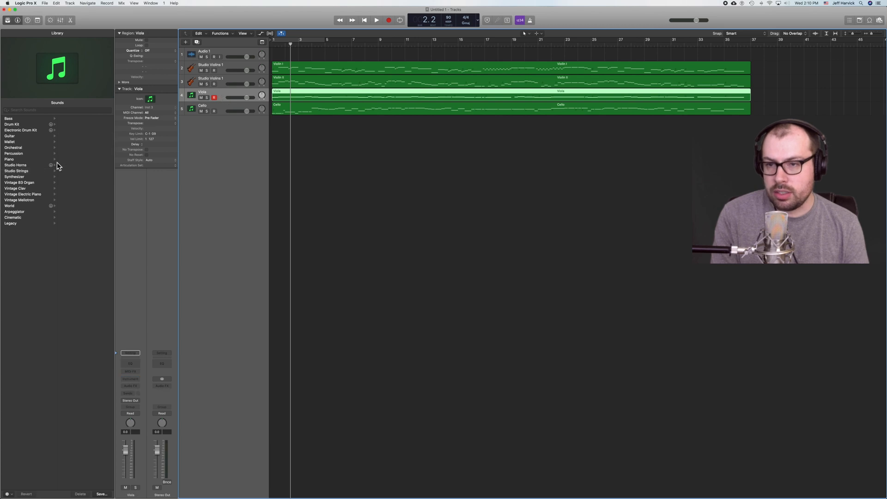
pyautogui.click(24, 171)
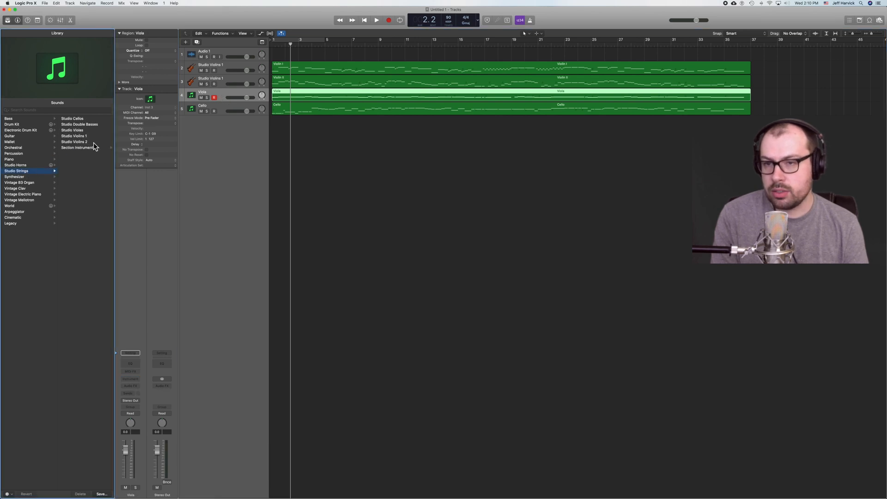
pyautogui.click(85, 131)
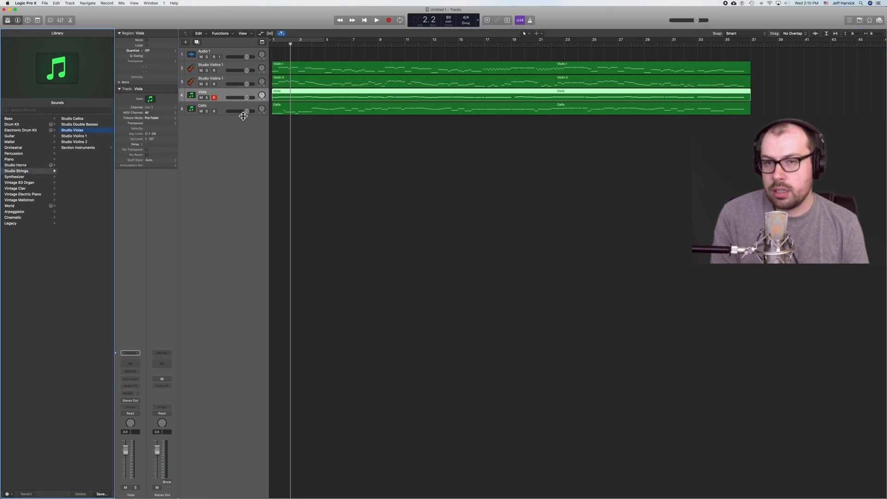
# Assign the Studio Cellos sound from the Studio Strings library to the Cello track
pyautogui.click(224, 107)
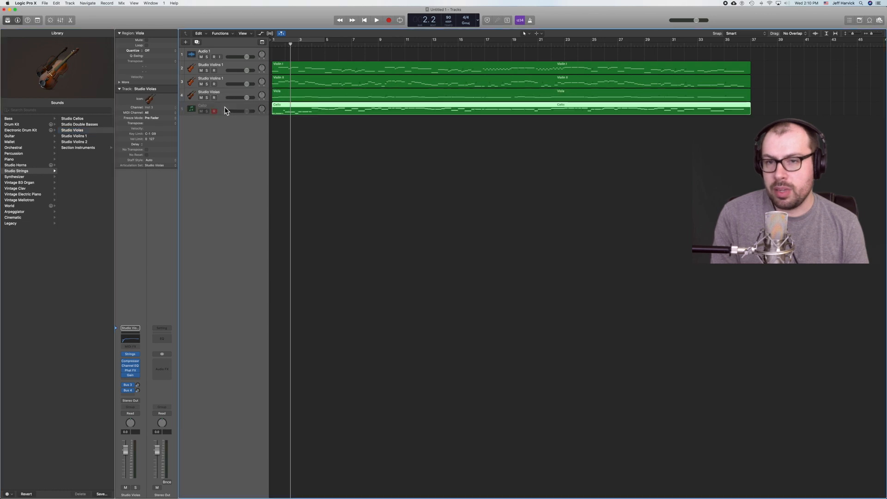
pyautogui.click(23, 171)
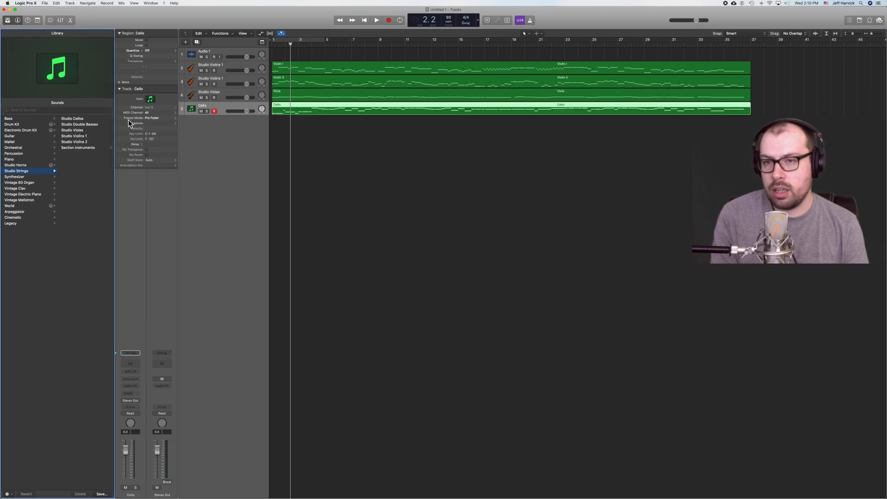
pyautogui.click(72, 118)
pyautogui.click(225, 134)
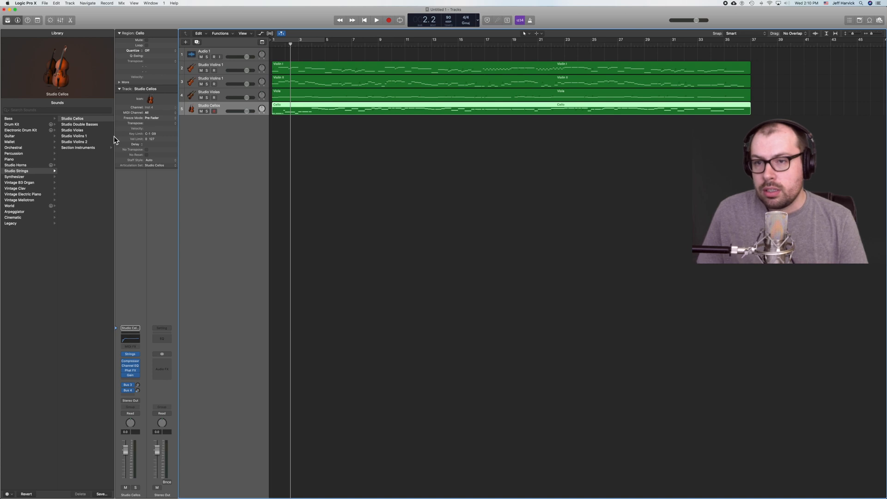
pyautogui.moveTo(71, 84)
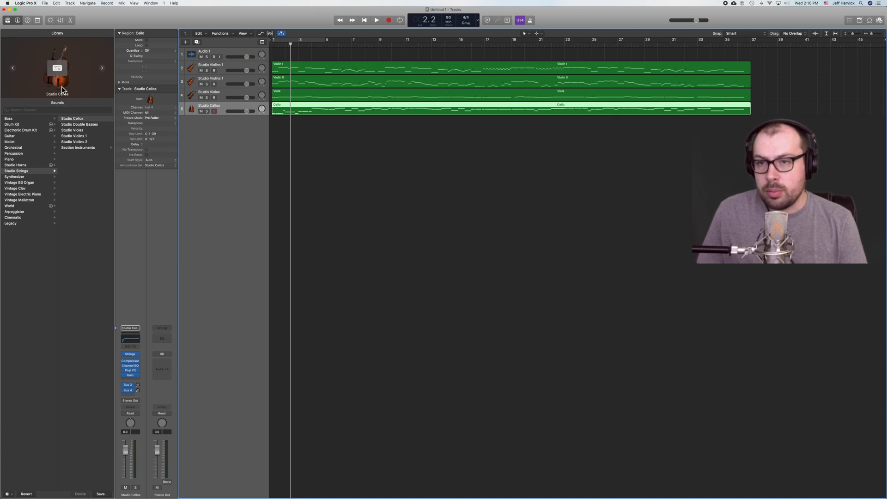
pyautogui.click(85, 123)
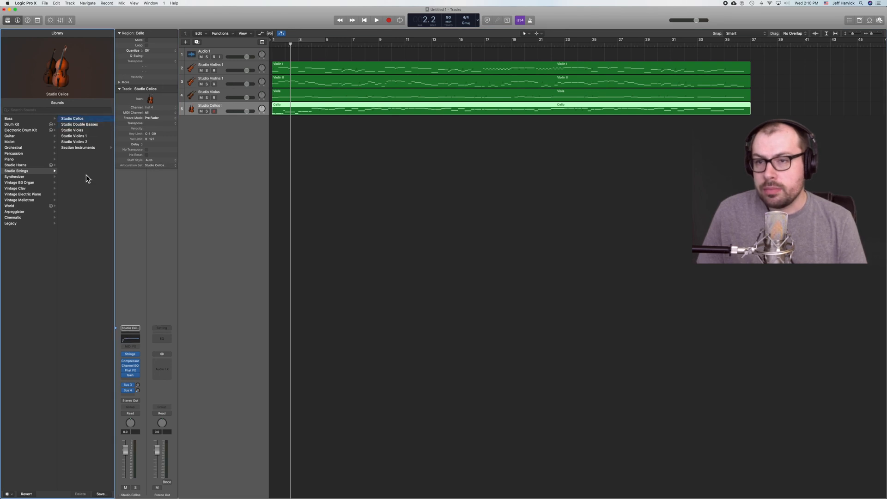
pyautogui.click(240, 147)
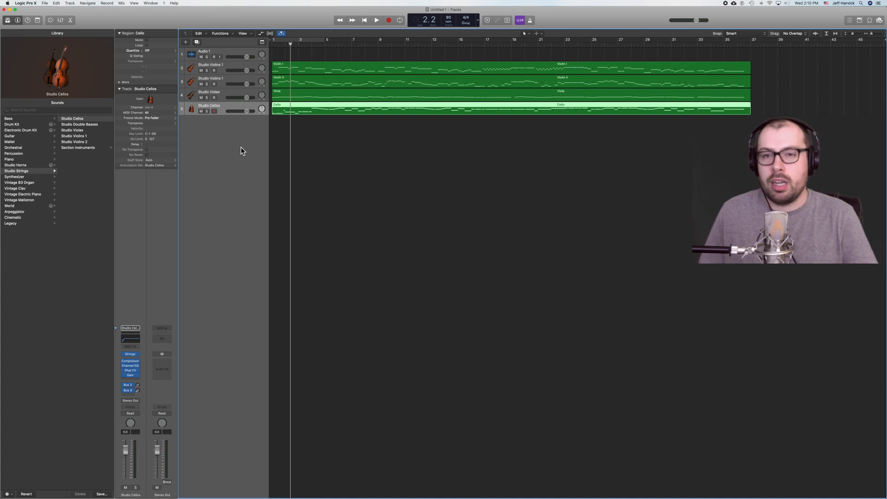
# Return the playhead to bar 1 and shift all four string regions together so they start at bar 5
pyautogui.click(273, 42)
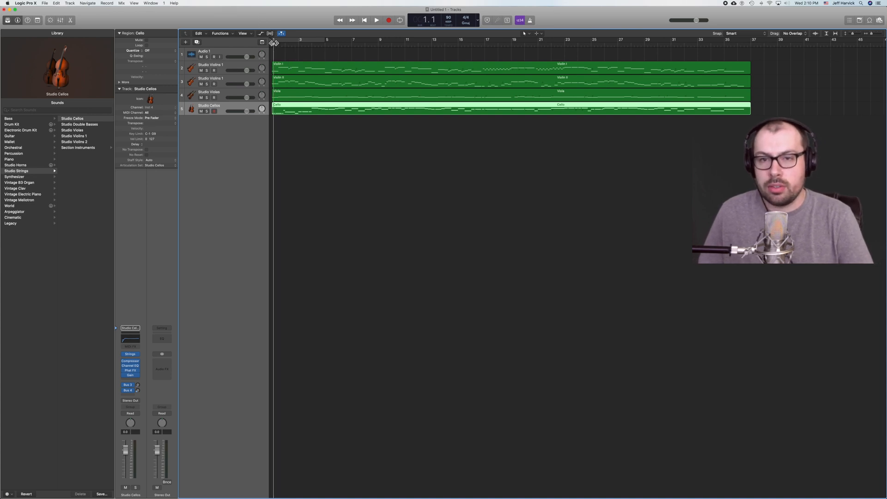
pyautogui.moveTo(333, 145); pyautogui.dragTo(316, 76)
pyautogui.click(328, 149)
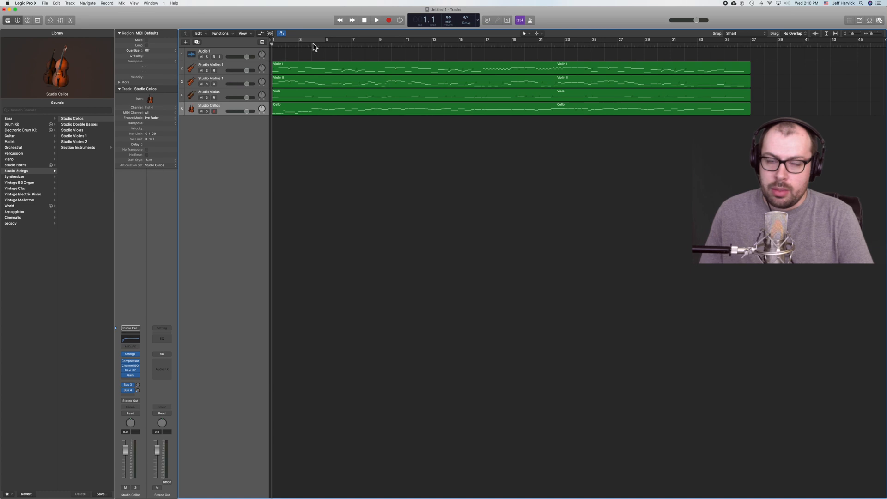
pyautogui.moveTo(359, 145); pyautogui.dragTo(361, 70)
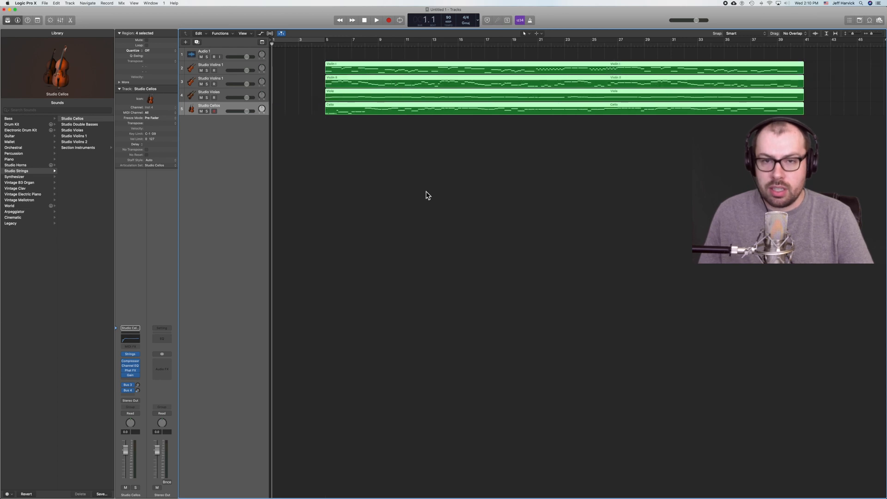
pyautogui.click(391, 149)
pyautogui.moveTo(408, 106); pyautogui.dragTo(389, 70)
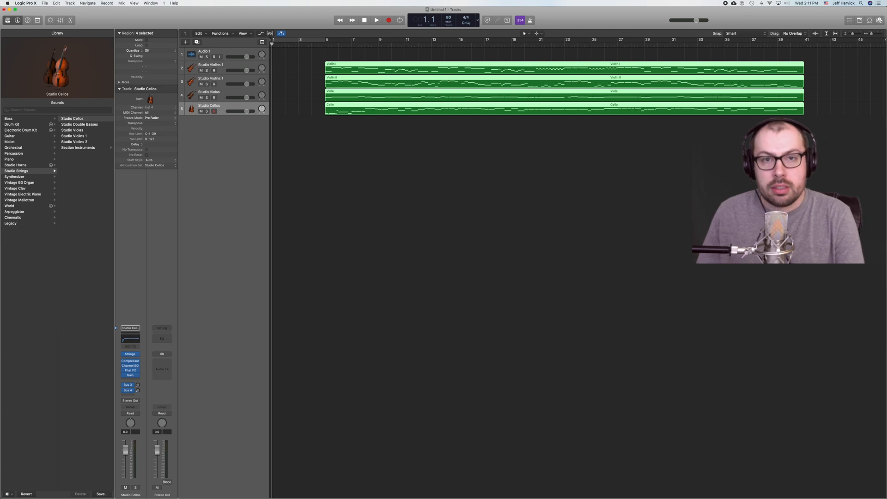
pyautogui.moveTo(447, 17); pyautogui.dragTo(500, 154)
pyautogui.click(503, 157)
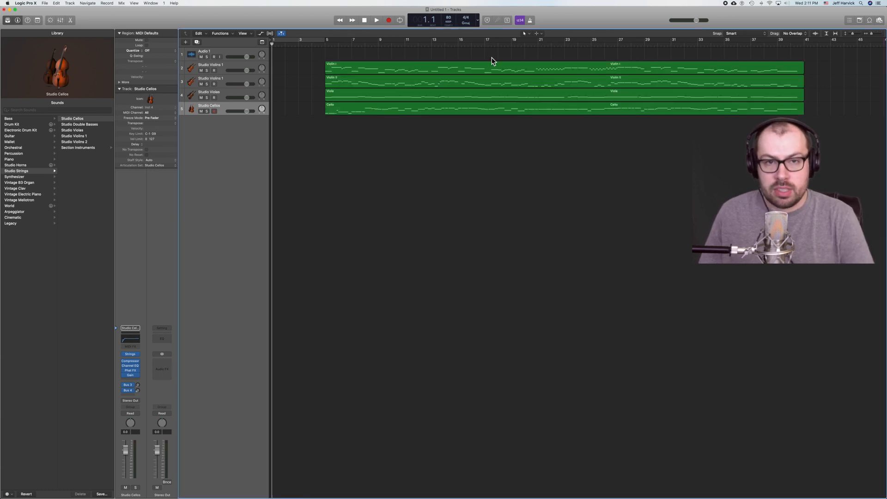
# View the project's available time signatures, dismiss the list, and place the playhead at bar 5
pyautogui.click(470, 23)
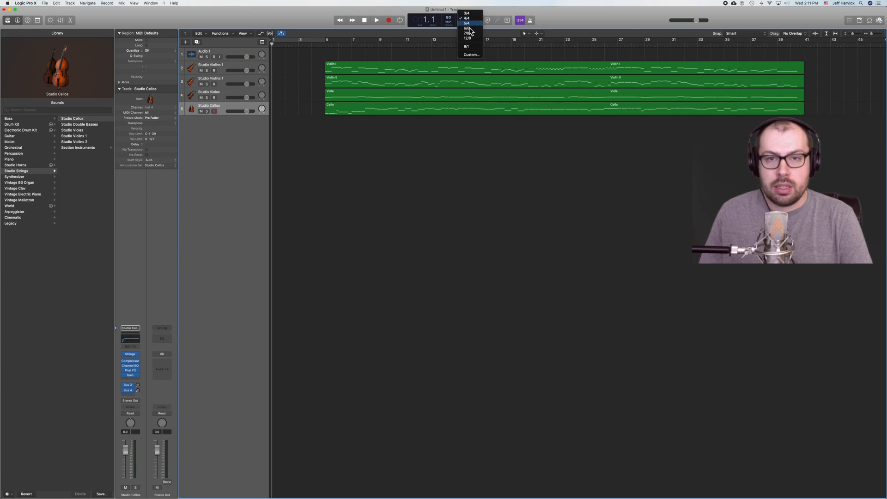
pyautogui.click(445, 178)
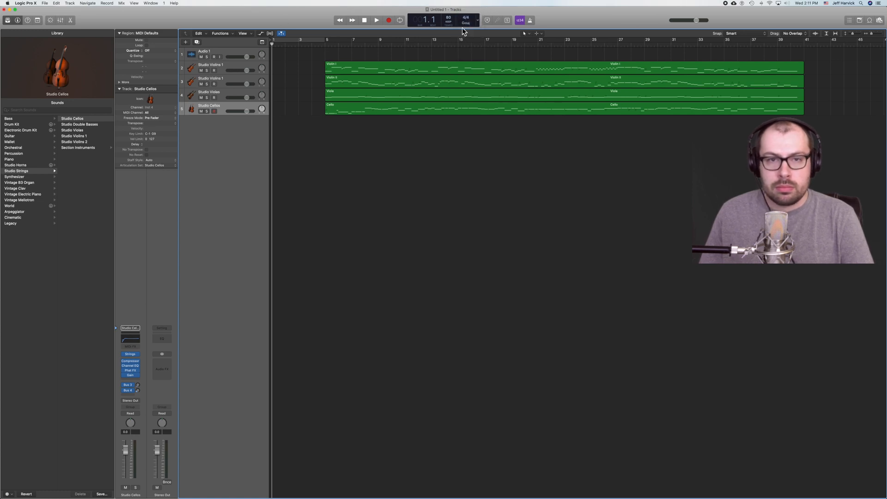
pyautogui.click(327, 44)
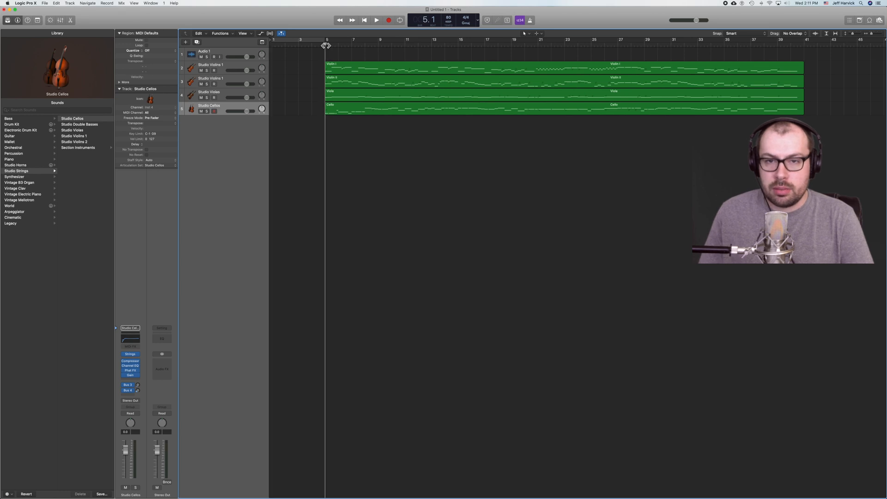
# Add a new software instrument track below the Studio Cellos track
pyautogui.click(223, 126)
pyautogui.rightClick(224, 124)
pyautogui.click(207, 124)
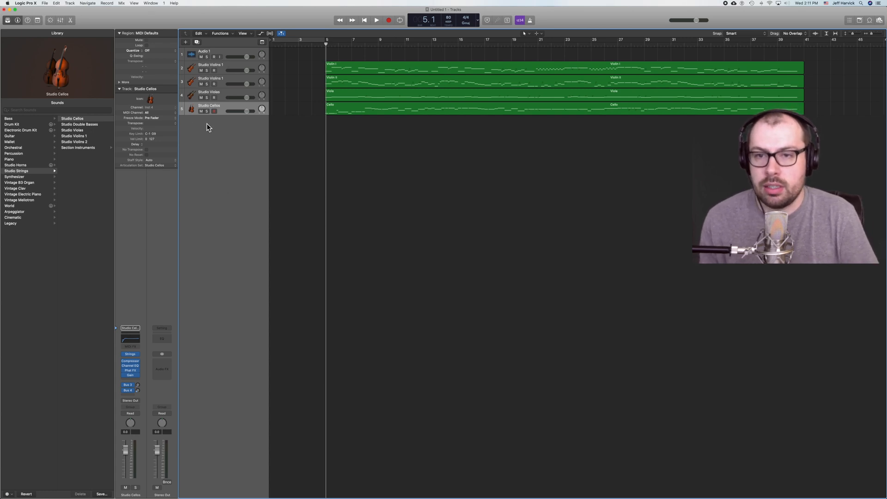
pyautogui.rightClick(210, 123)
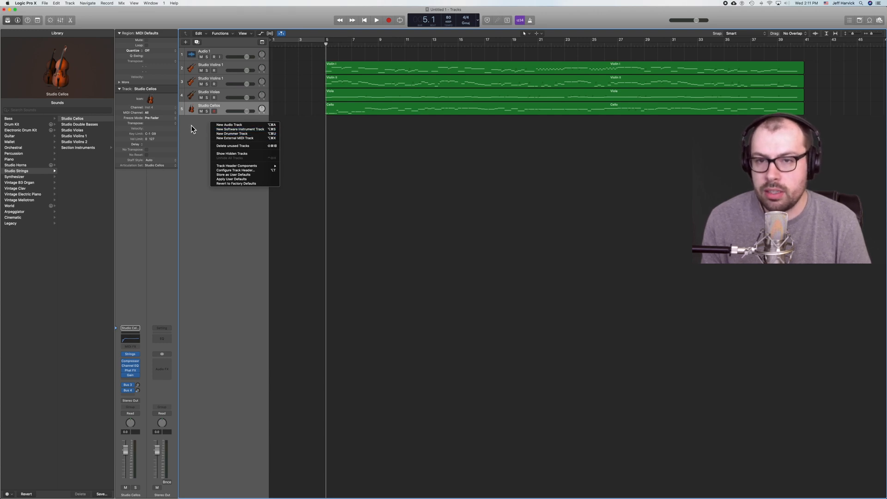
pyautogui.click(221, 131)
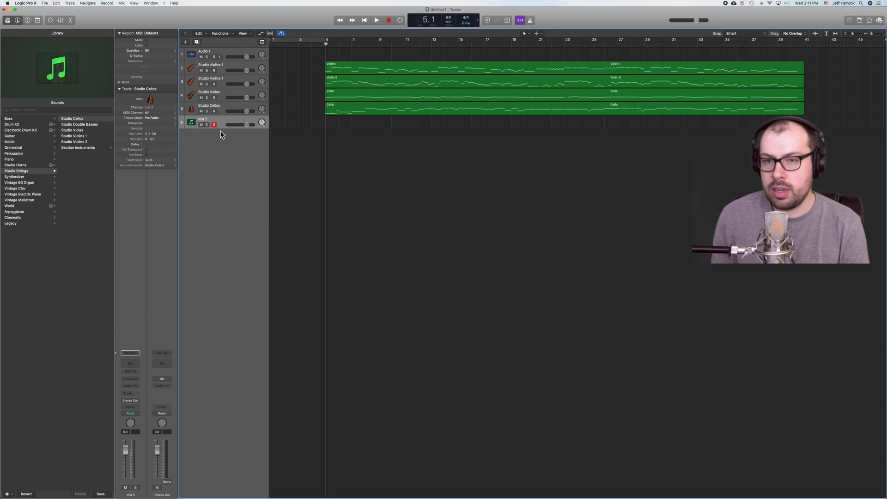
# Assign the Latin sound from the Percussion library to the new software instrument track
pyautogui.press('y')
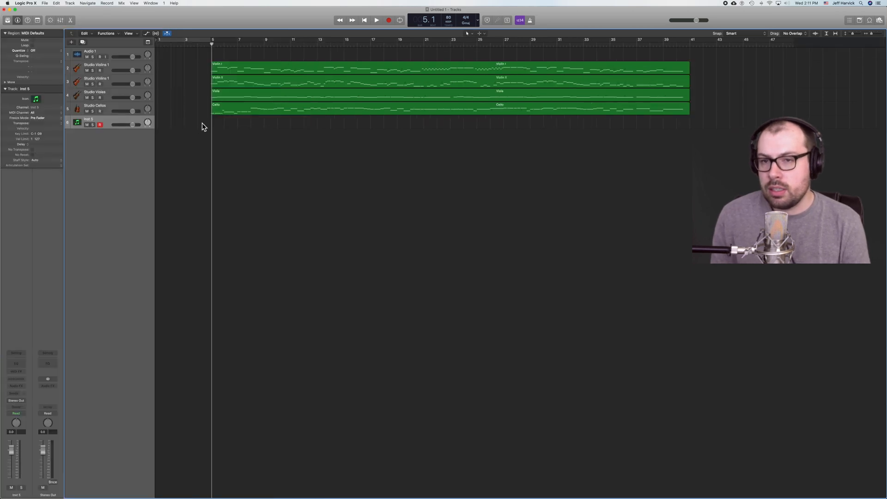
pyautogui.press('y')
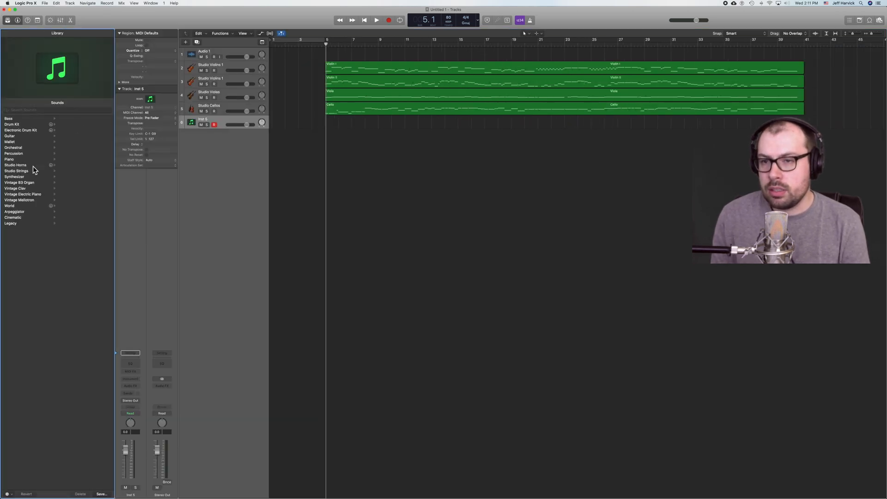
pyautogui.click(21, 153)
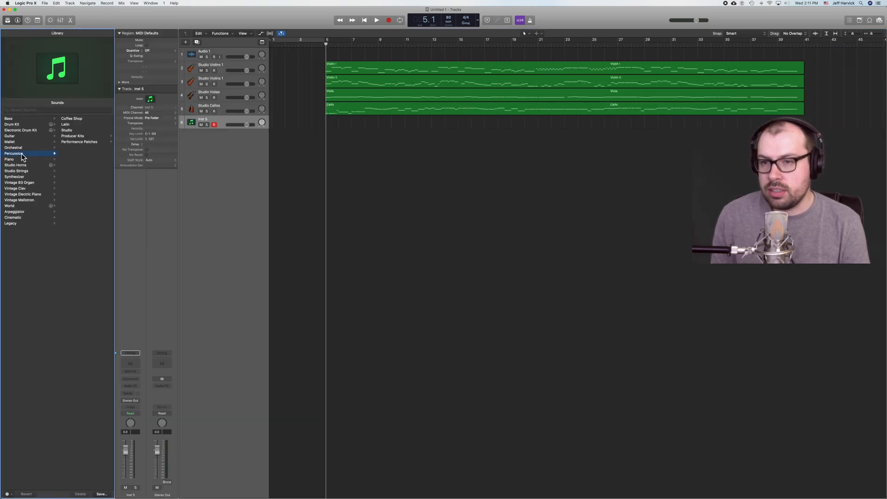
pyautogui.click(76, 126)
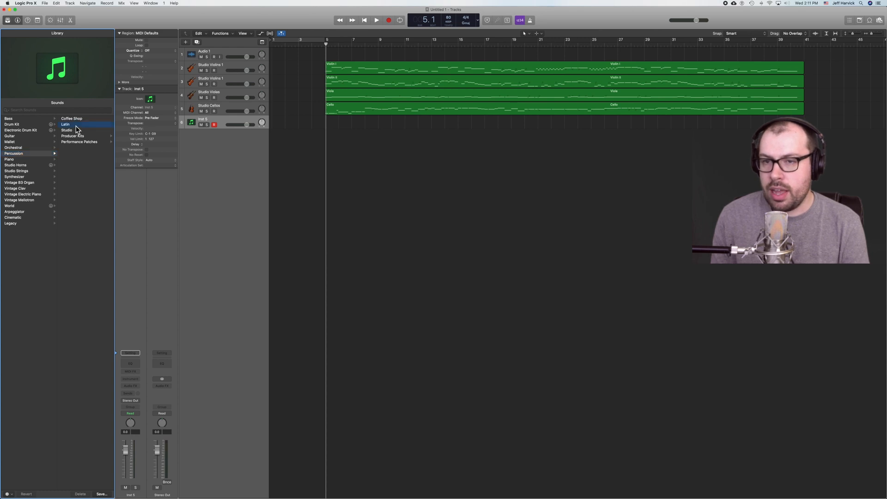
# Rename the Latin percussion track as CLICK
pyautogui.click(206, 125)
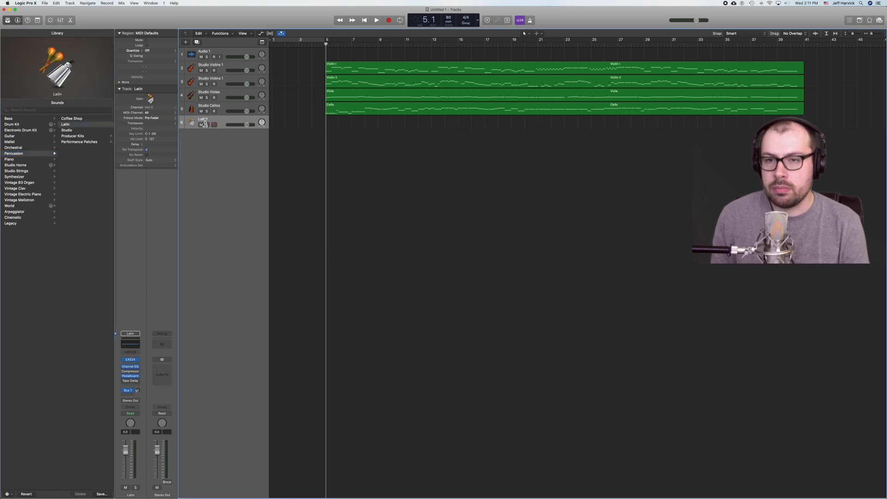
pyautogui.doubleClick(215, 120)
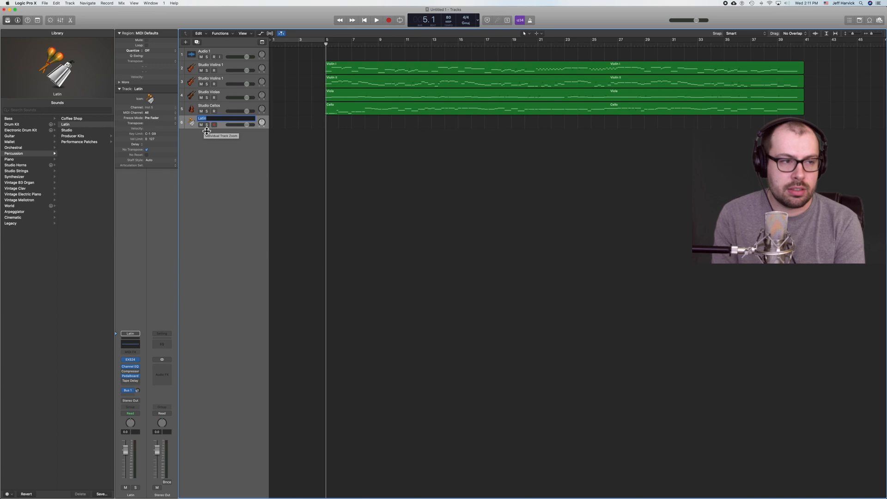
pyautogui.write('CLICK')
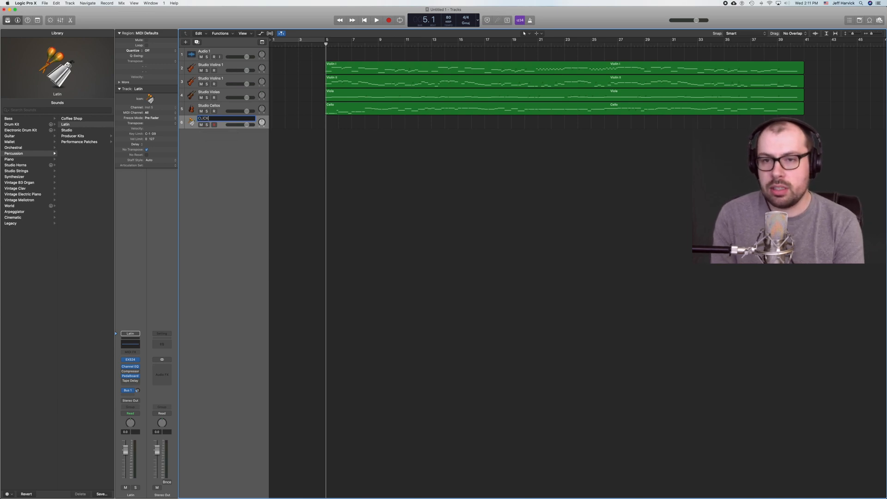
pyautogui.press('Return')
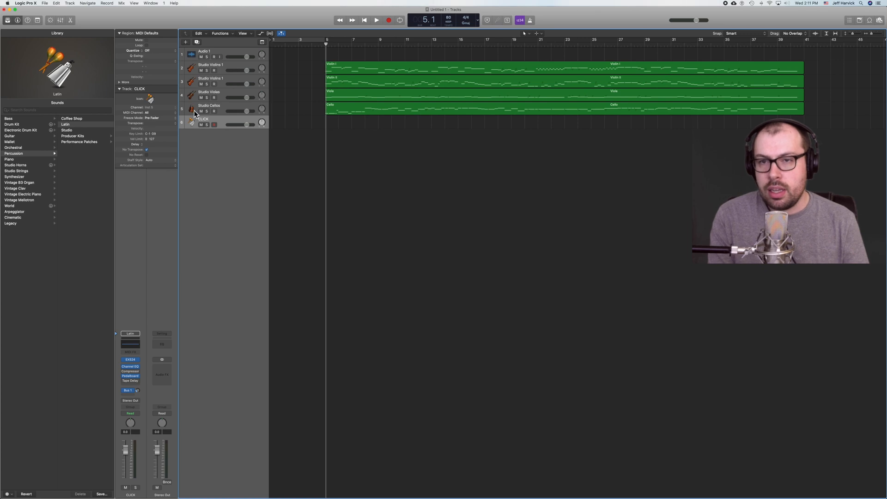
# Return the playhead to bar 1 and open the Piano Roll editor for the CLICK track
pyautogui.moveTo(72, 63)
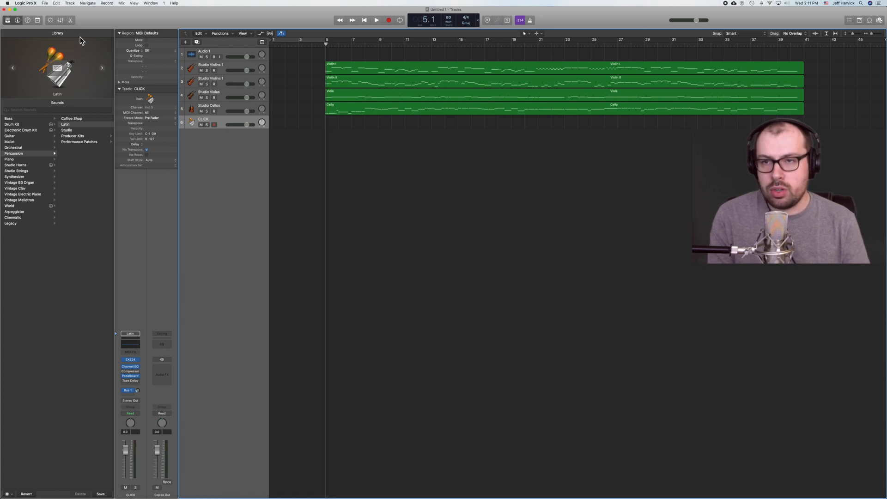
pyautogui.click(273, 43)
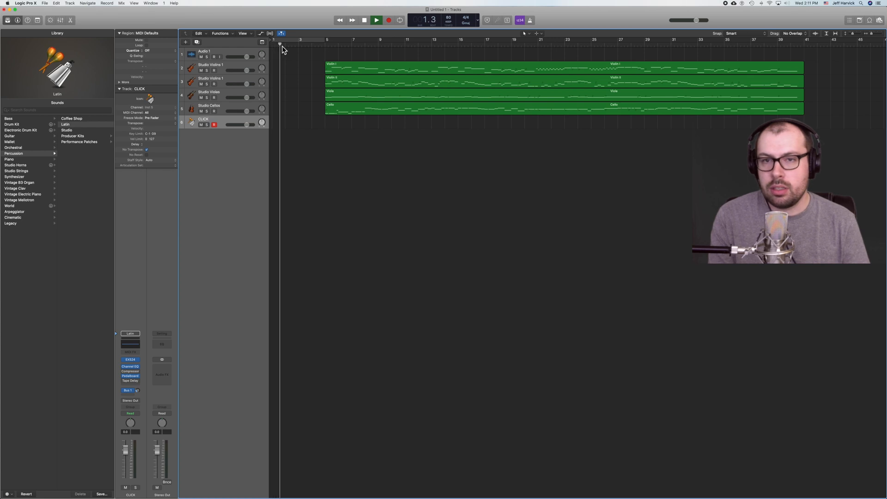
pyautogui.press('space')
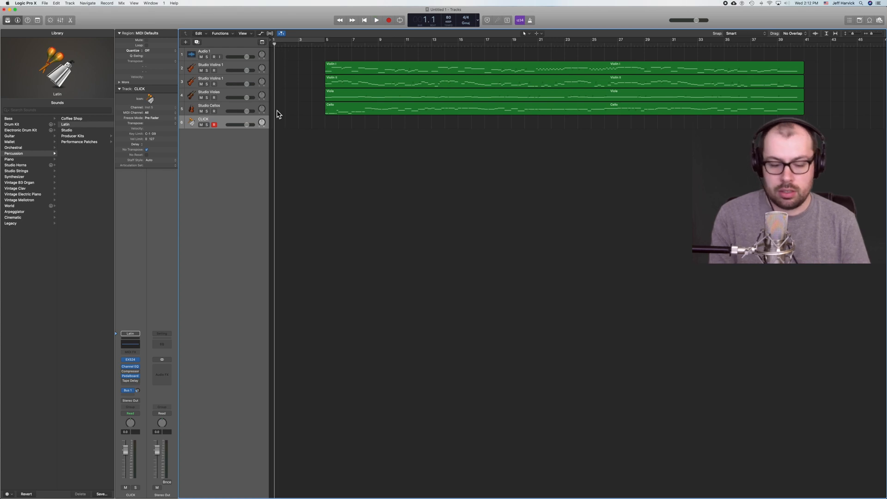
pyautogui.click(71, 20)
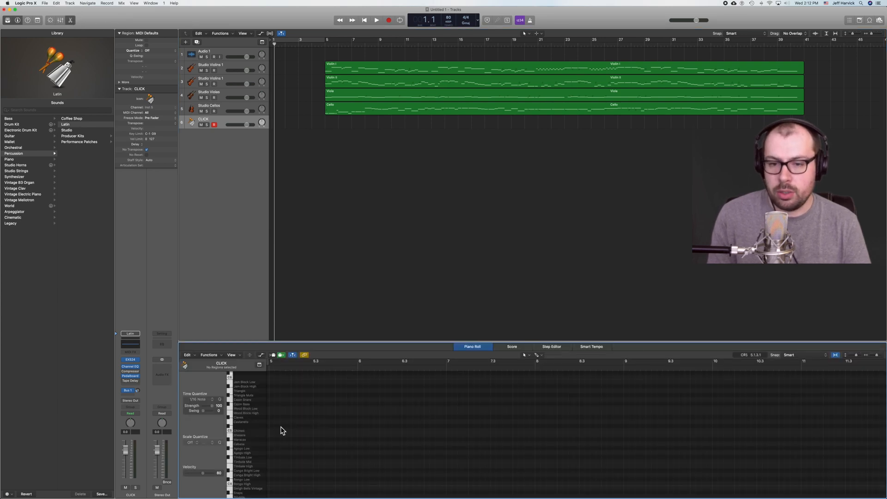
pyautogui.hscroll(-3, 287, 412)
pyautogui.hscroll(-2, 287, 412)
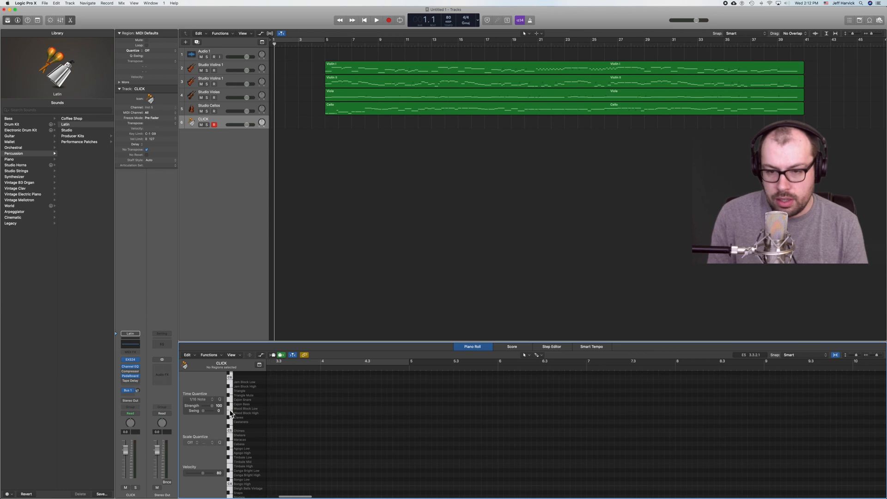
# Audition the wood block, claves and neighbouring percussion sounds on the Piano Roll's keyboard
pyautogui.click(229, 407)
pyautogui.click(231, 398)
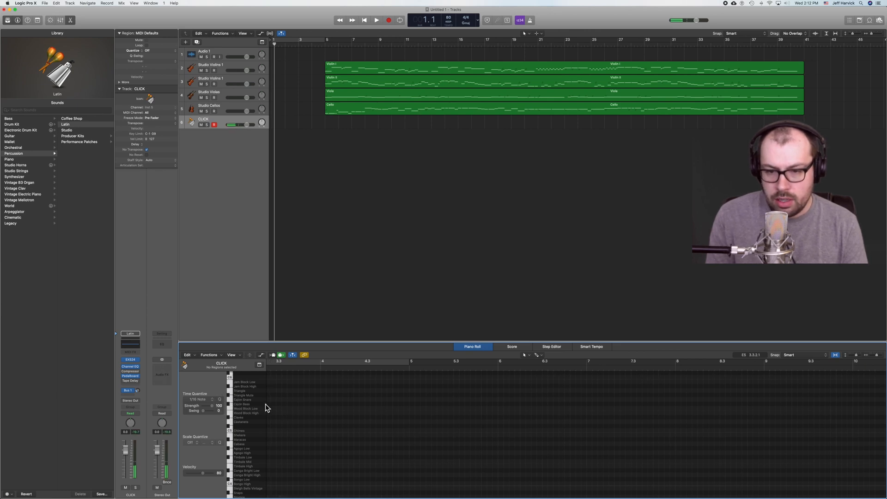
pyautogui.hscroll(-2, 236, 418)
pyautogui.click(229, 421)
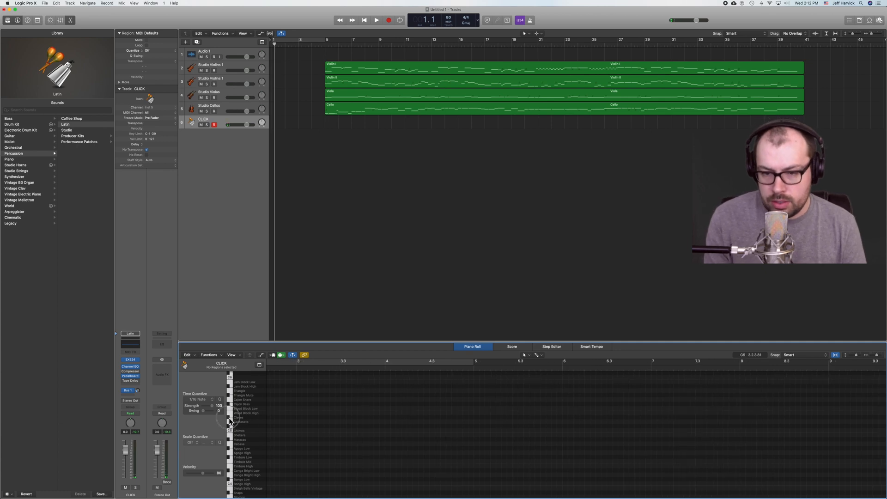
pyautogui.hscroll(-5, 318, 405)
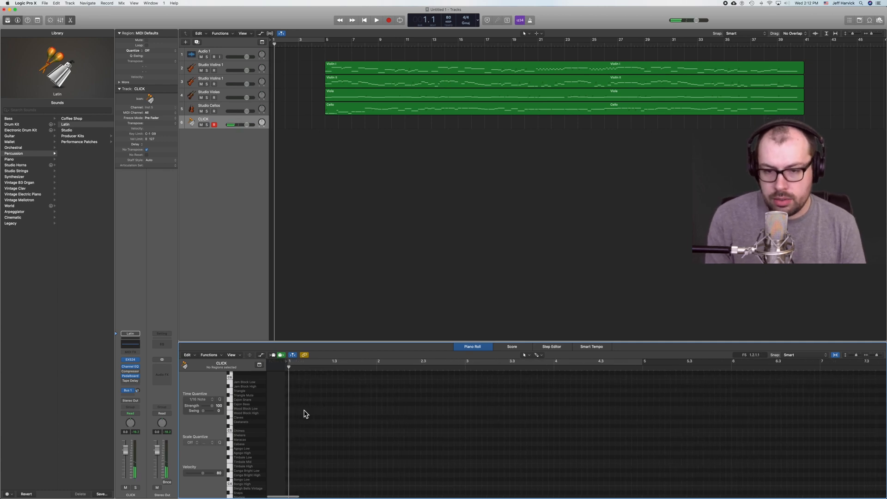
pyautogui.click(232, 413)
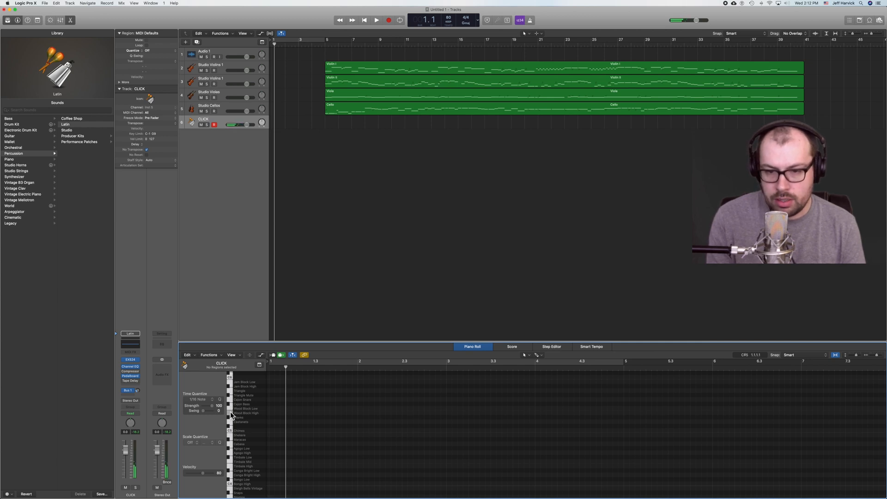
pyautogui.click(231, 401)
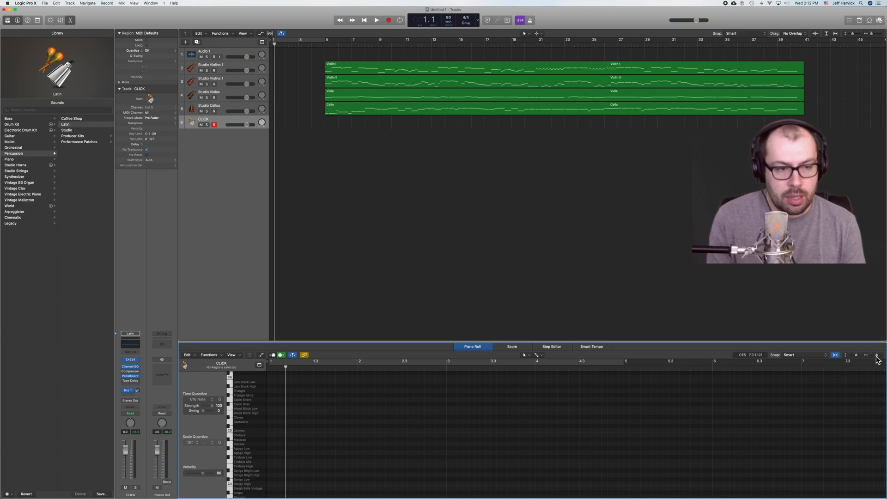
# With the Pencil tool, draw a Claves note on beat 1 of bar 1 and Wood Block High notes on beats 2, 3 and 4
pyautogui.moveTo(879, 360); pyautogui.dragTo(880, 361)
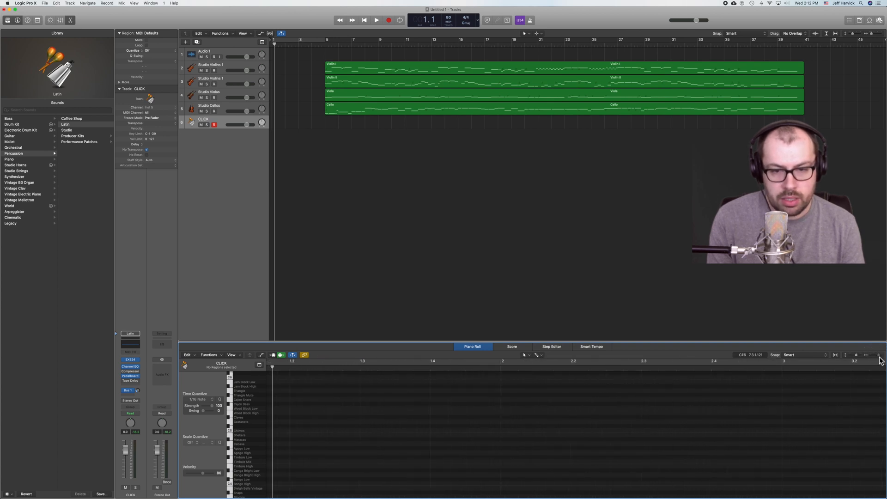
pyautogui.hscroll(-2, 331, 397)
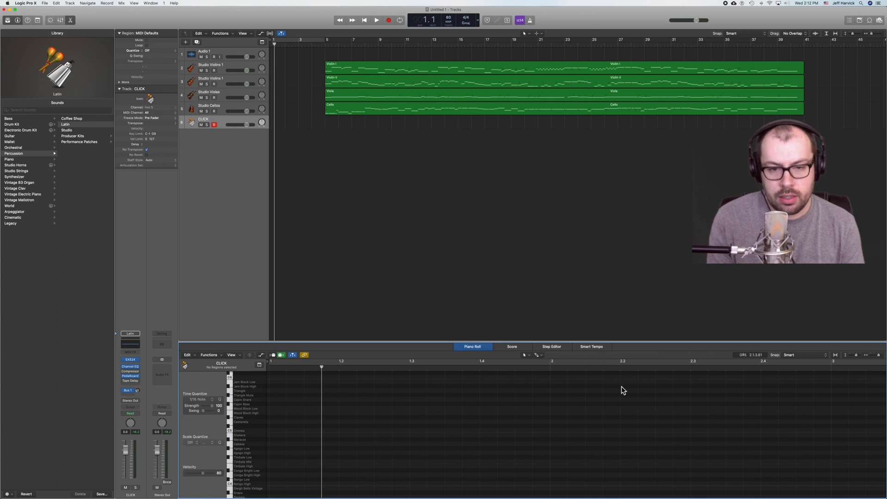
pyautogui.click(853, 355)
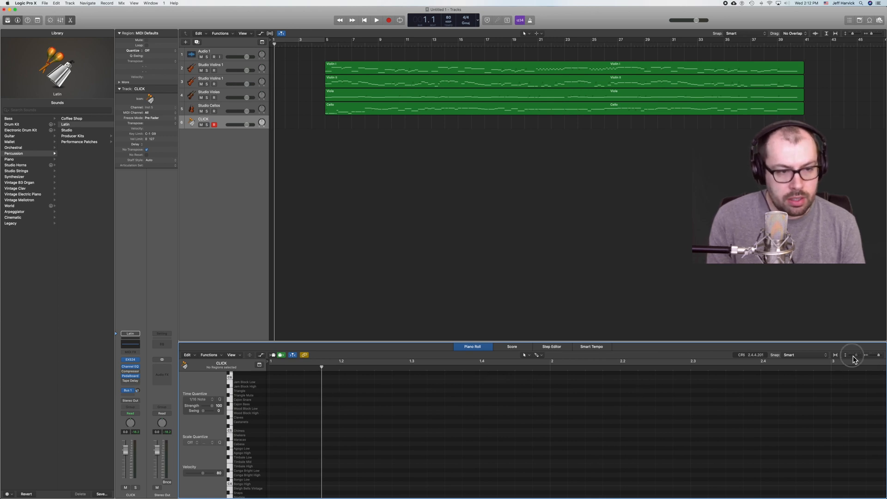
pyautogui.click(853, 356)
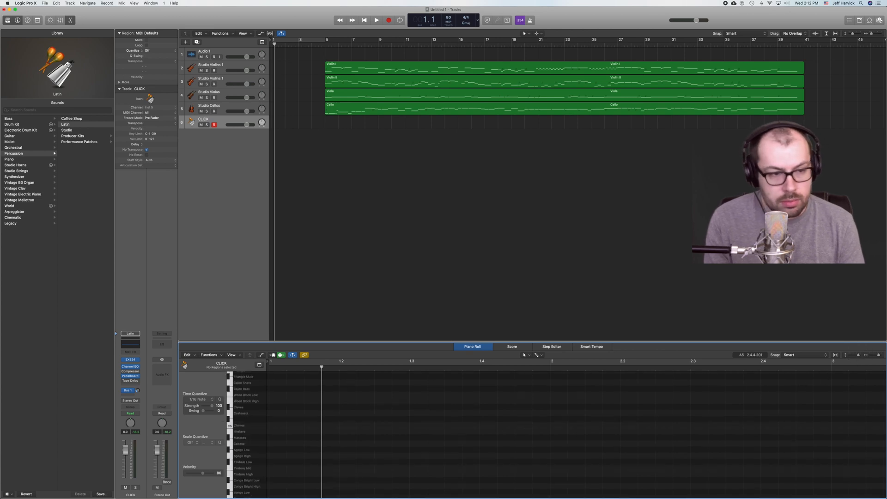
pyautogui.scroll(3, 291, 432)
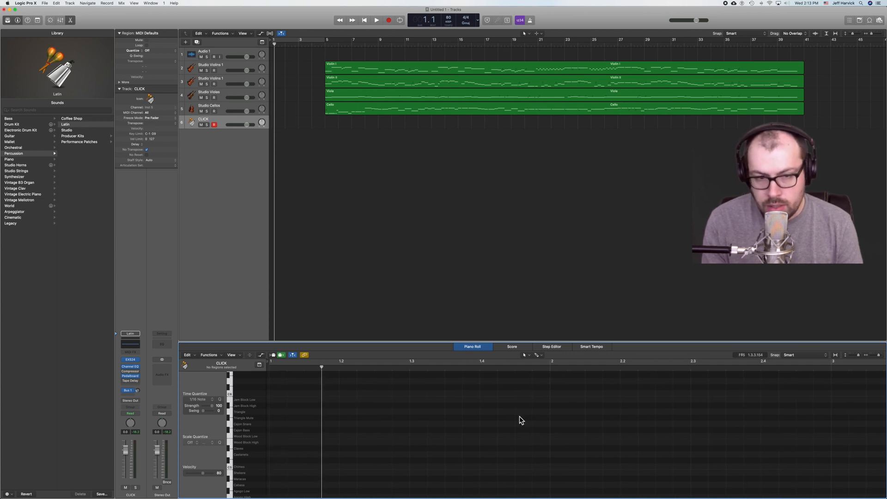
pyautogui.click(528, 355)
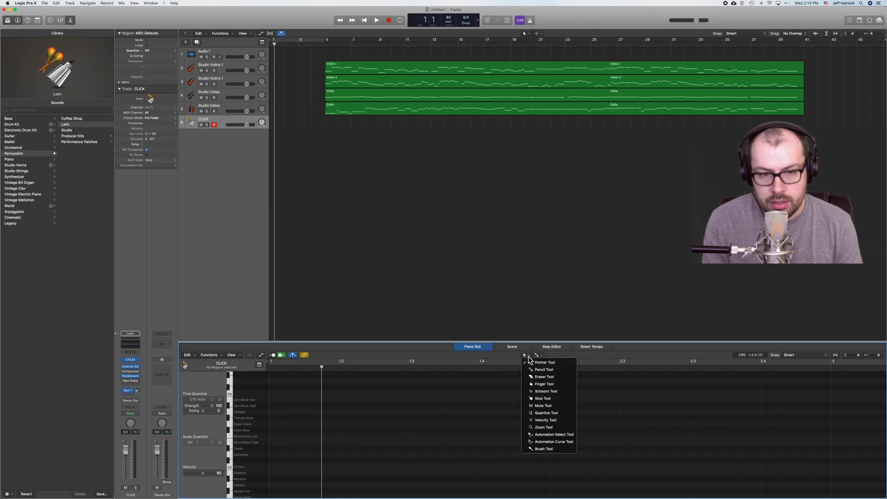
pyautogui.click(534, 369)
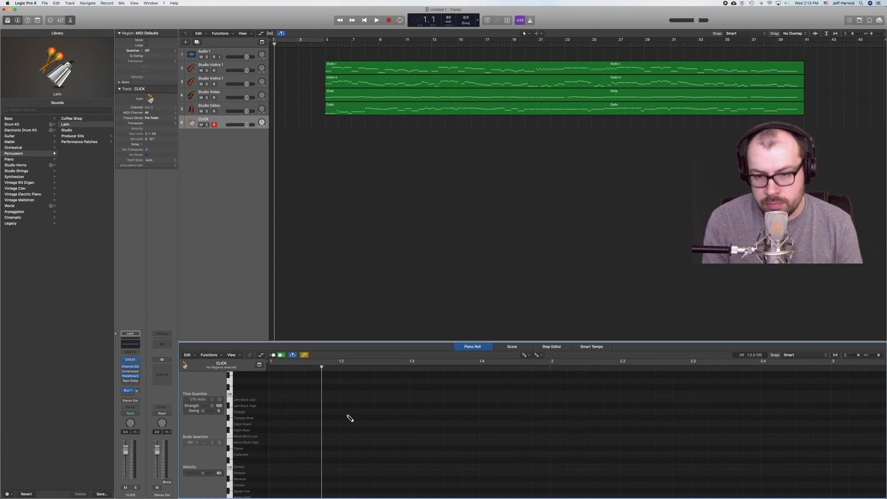
pyautogui.click(277, 448)
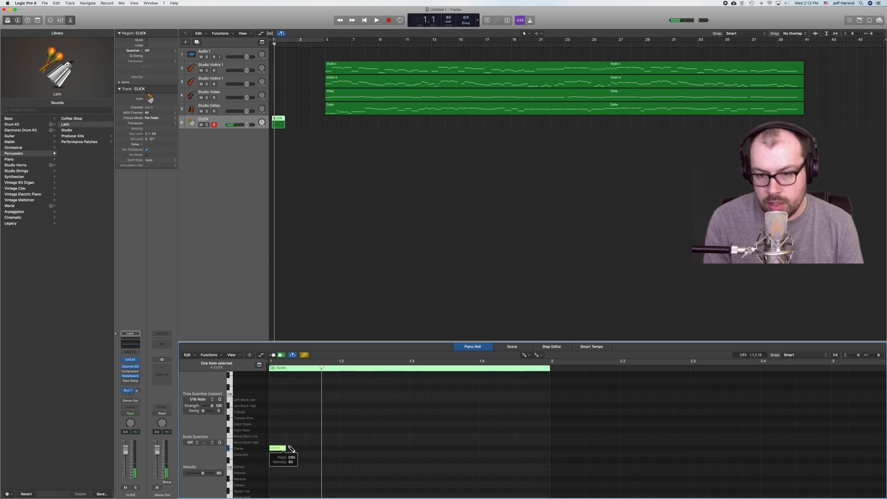
pyautogui.click(348, 442)
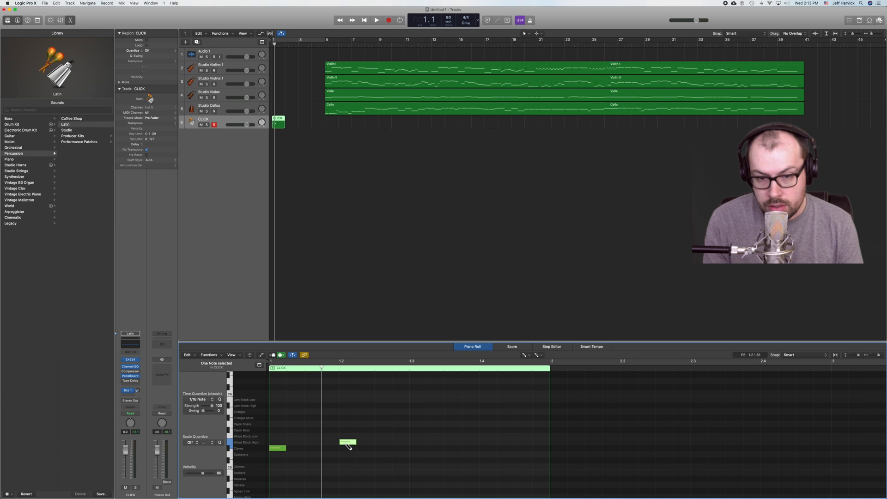
pyautogui.click(418, 442)
pyautogui.click(493, 442)
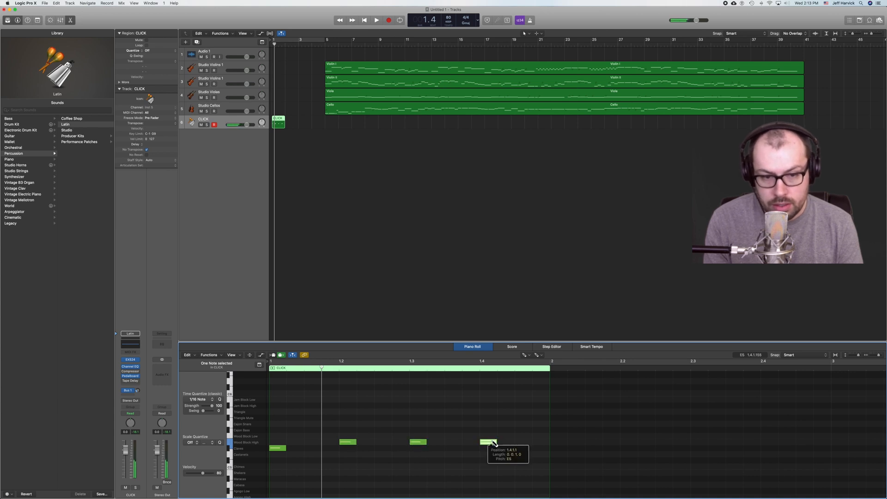
# Add eight Triangle Mute notes across bar 1, one on every eighth note
pyautogui.click(278, 418)
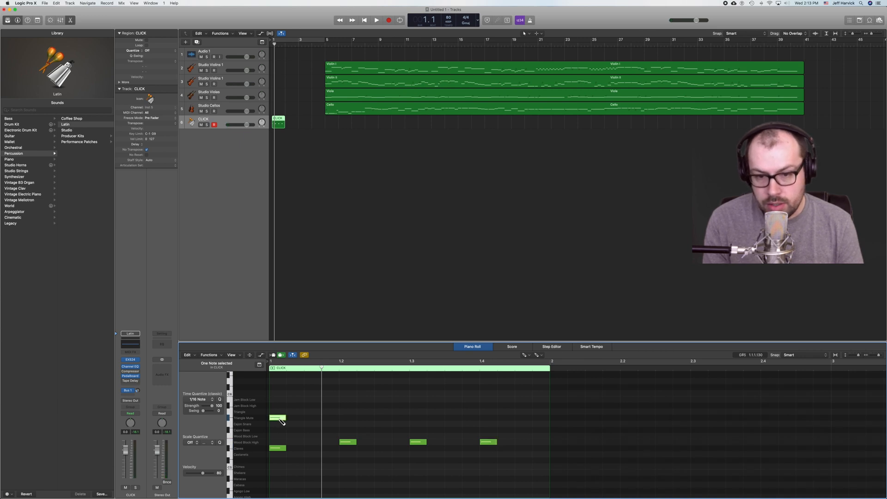
pyautogui.click(312, 418)
pyautogui.click(348, 418)
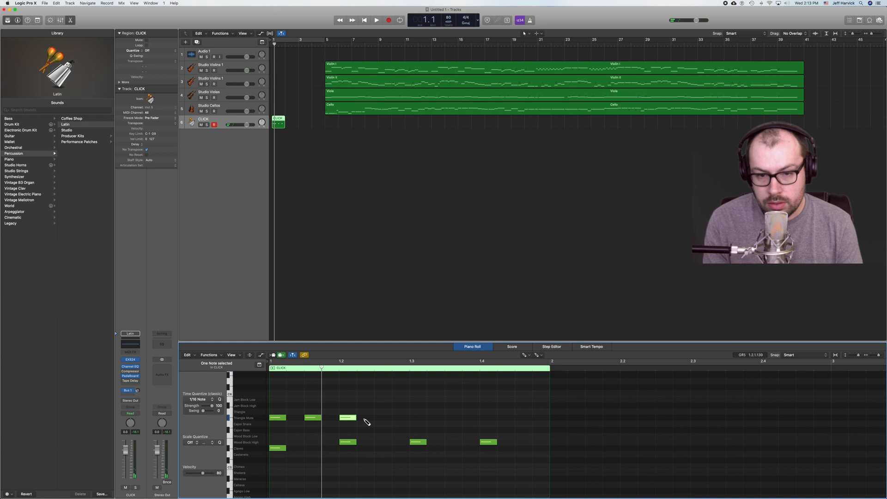
pyautogui.click(383, 418)
pyautogui.click(418, 417)
pyautogui.click(453, 417)
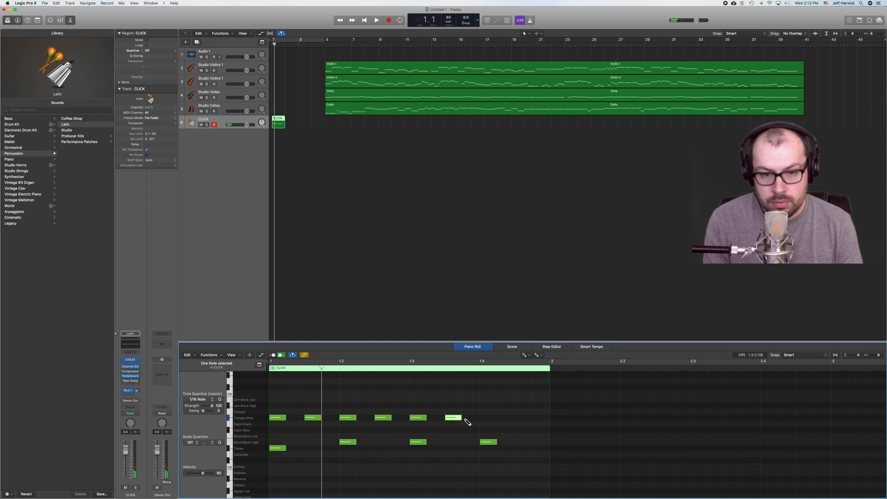
pyautogui.click(488, 418)
pyautogui.click(522, 418)
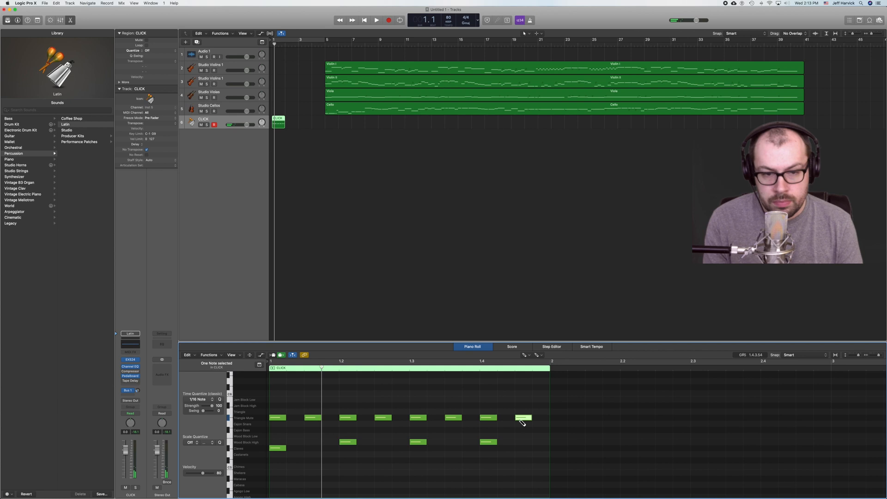
# Play the click pattern from the start of bar 1 with cycle mode off
pyautogui.press('c')
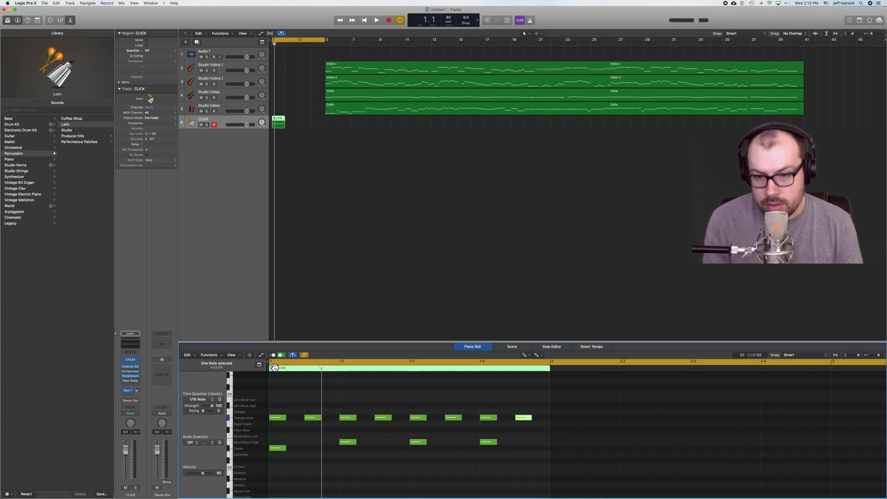
pyautogui.press('c')
pyautogui.press('Return')
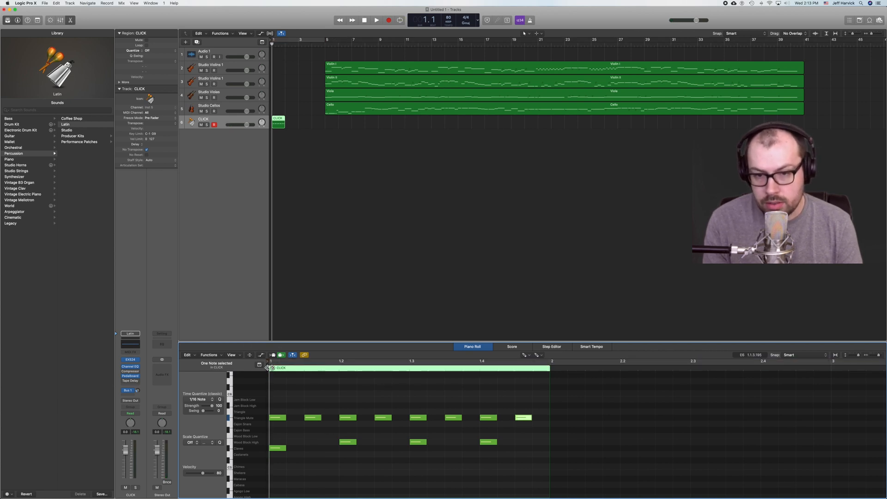
pyautogui.press('space')
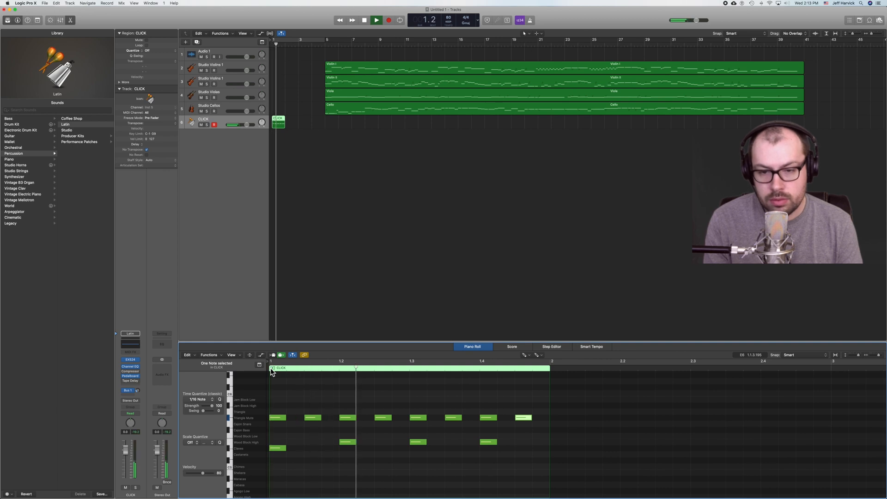
# Loop the one-bar CLICK region from bar 1 through to the end of the string regions at bar 41
pyautogui.press('space')
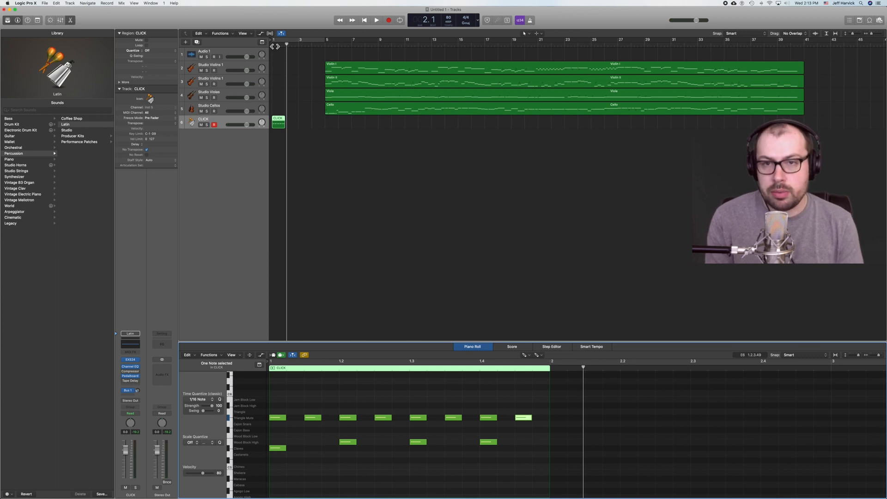
pyautogui.click(273, 46)
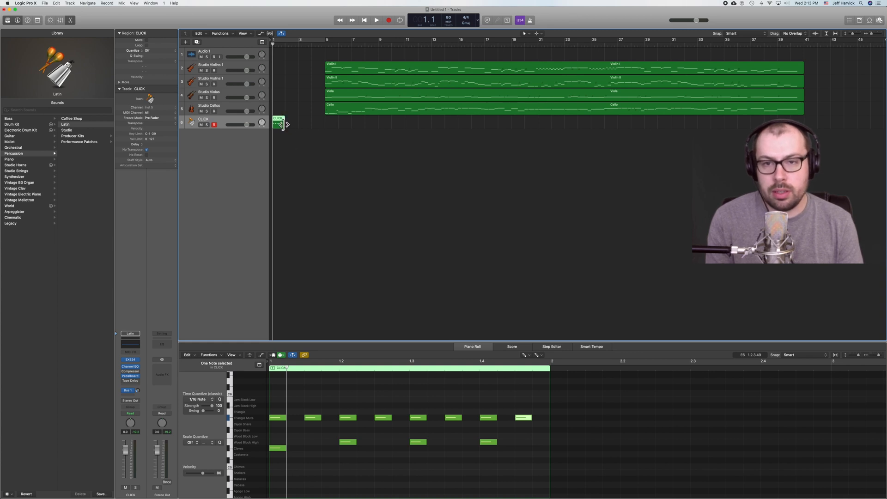
pyautogui.moveTo(283, 124); pyautogui.dragTo(311, 123)
pyautogui.press('super+z')
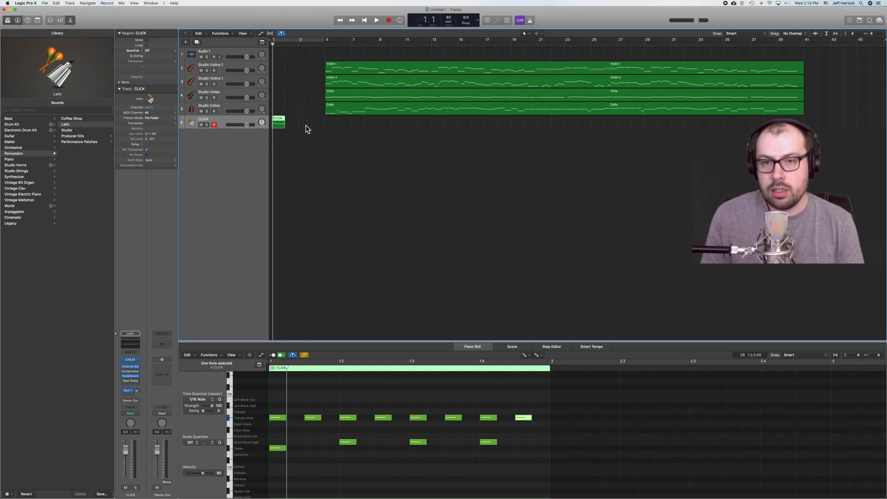
pyautogui.moveTo(285, 117); pyautogui.dragTo(806, 122)
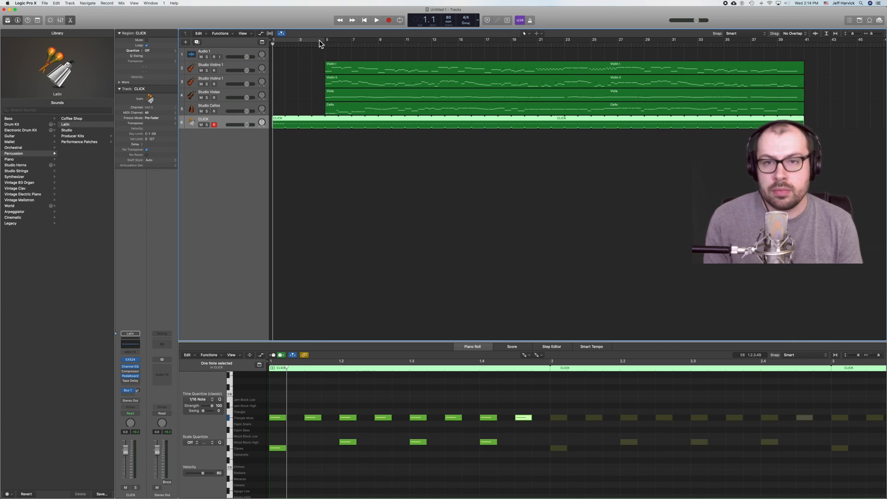
# Raise the CLICK track's volume to near its maximum while the looped pattern plays into the strings' entrance
pyautogui.press('space')
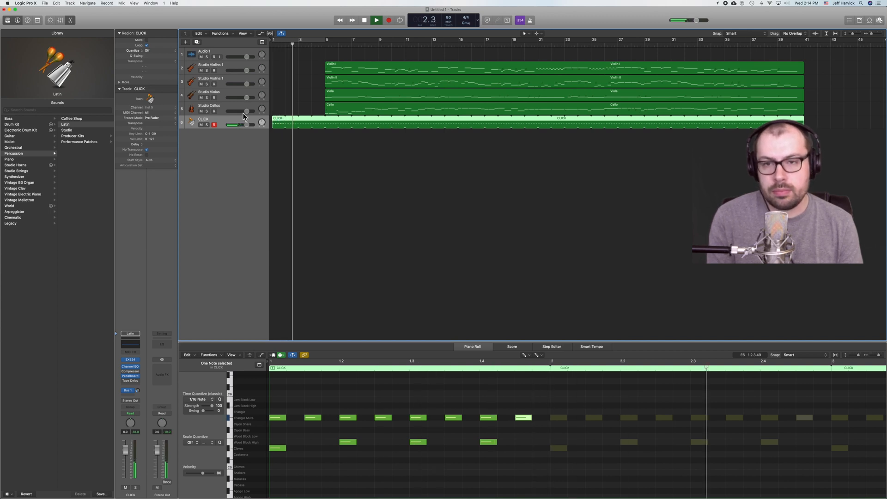
pyautogui.moveTo(248, 126); pyautogui.dragTo(255, 125)
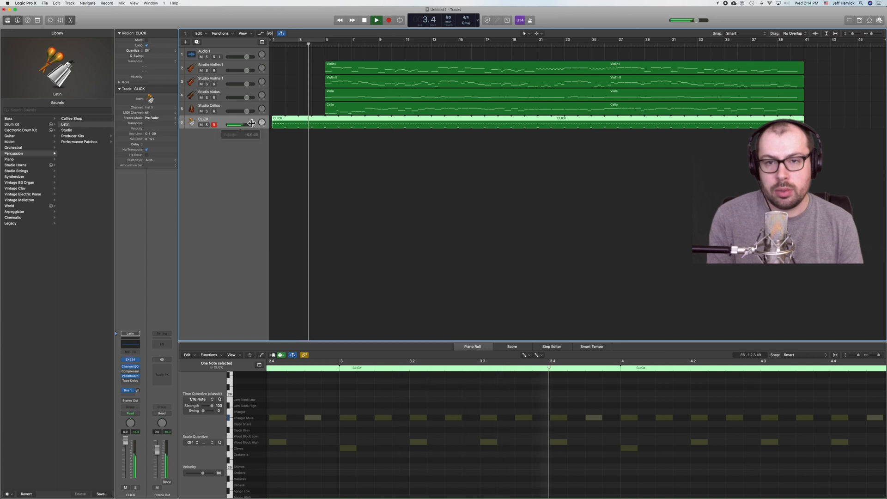
pyautogui.press('space')
# Lower the volume of all four string tracks together to about -16 dB and play the balance against the click from bar 3
pyautogui.click(220, 69)
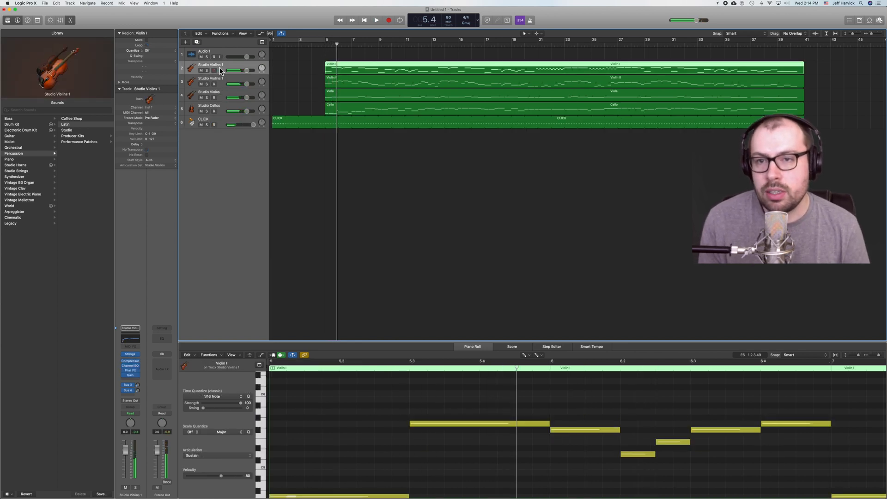
pyautogui.keyDown('shift'); pyautogui.click(220, 105); pyautogui.keyUp('shift')
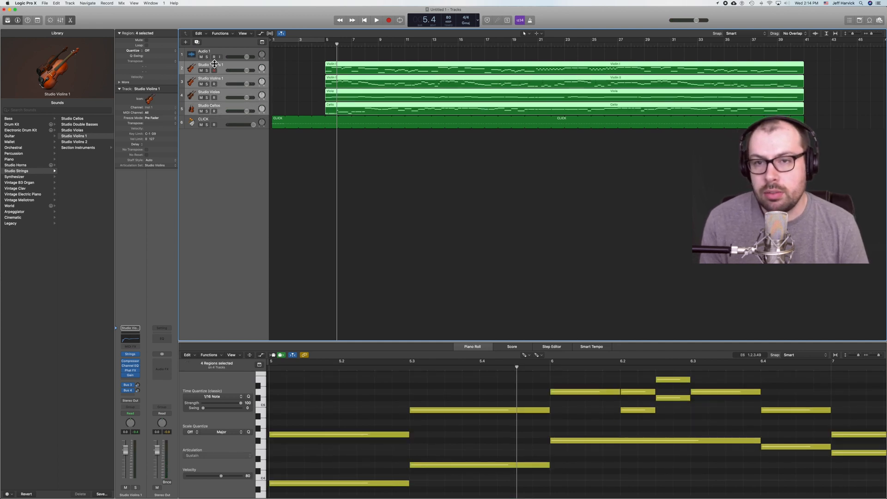
pyautogui.moveTo(247, 111); pyautogui.dragTo(242, 111)
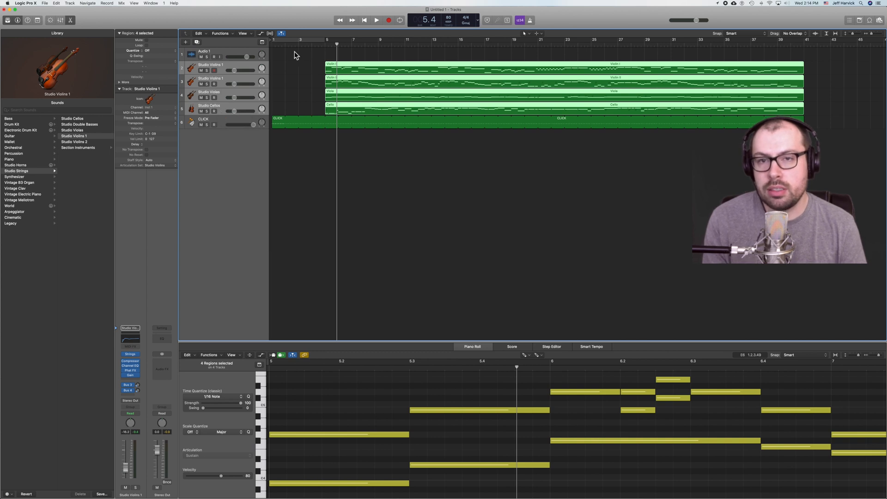
pyautogui.click(306, 45)
pyautogui.press('space')
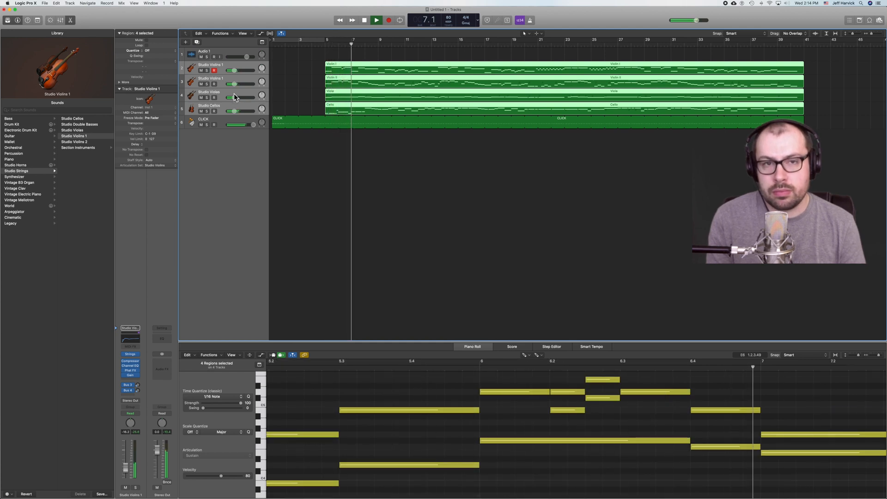
pyautogui.press('space')
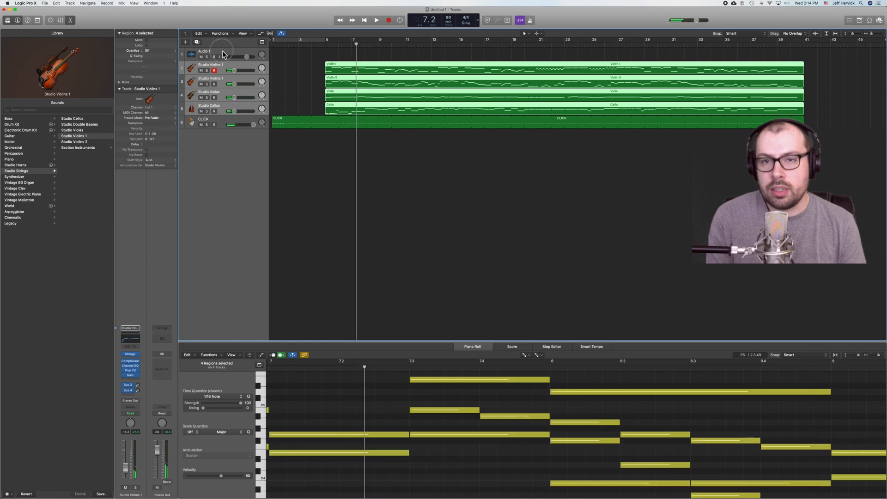
# Move the Audio 1 track below the CLICK track and place the playhead shortly before bar 4
pyautogui.click(226, 55)
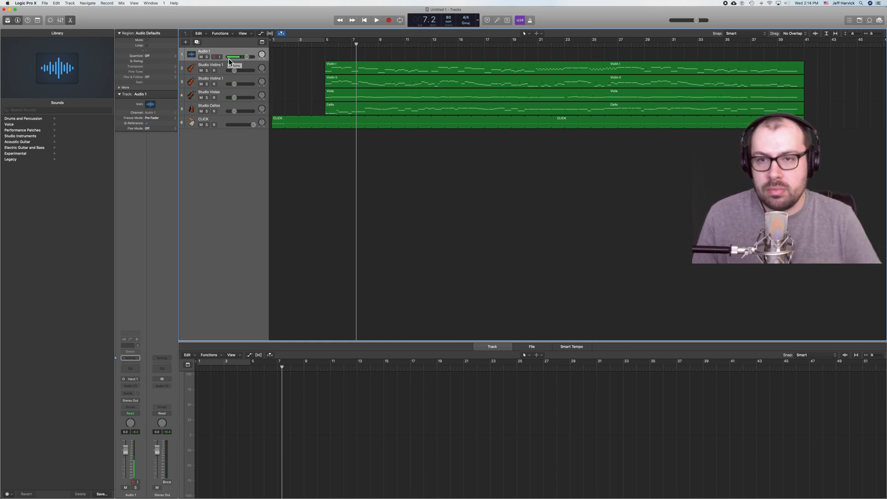
pyautogui.moveTo(228, 58); pyautogui.dragTo(232, 131)
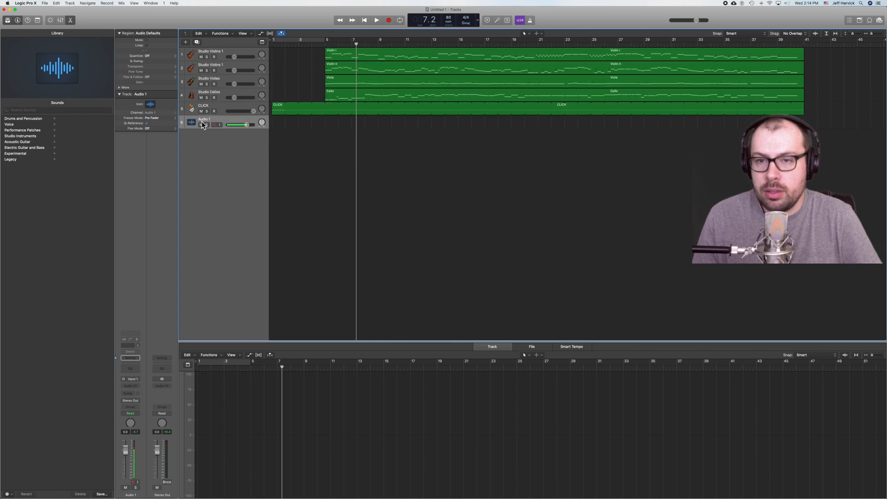
pyautogui.click(311, 44)
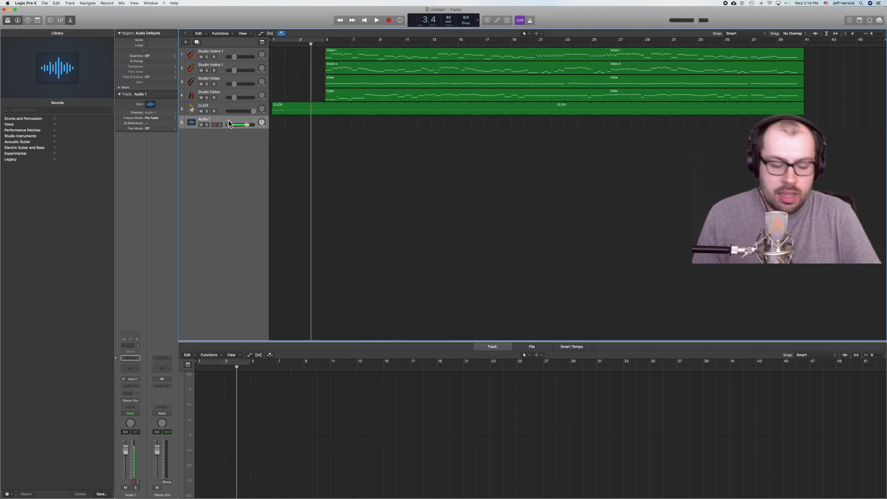
# Delete the Audio 1 track and put an audio track back in its place below CLICK
pyautogui.press('super+BackSpace')
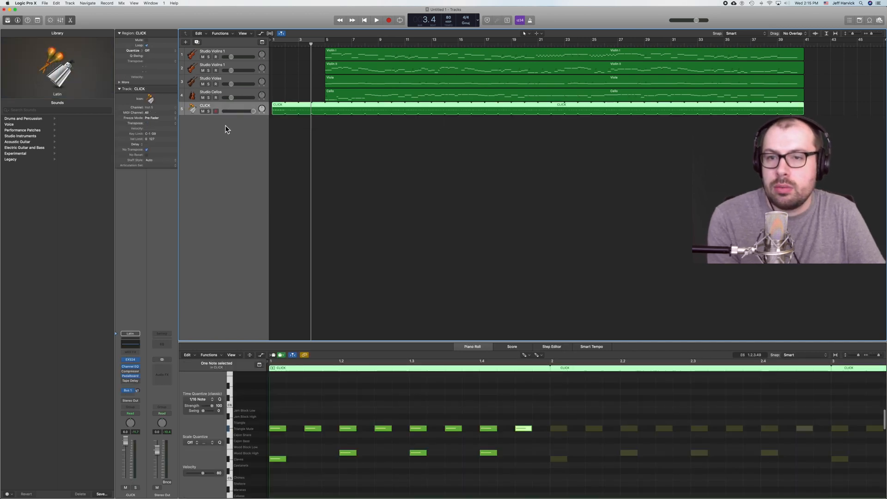
pyautogui.rightClick(225, 125)
pyautogui.click(235, 127)
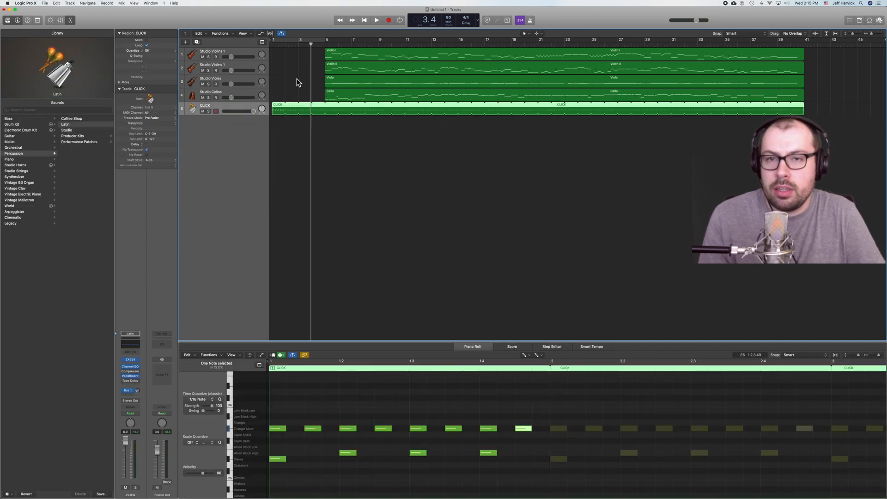
# Record a four-beat count-in on the Audio 1 track from bar 4 to just past the strings' entrance at bar 5
pyautogui.click(311, 45)
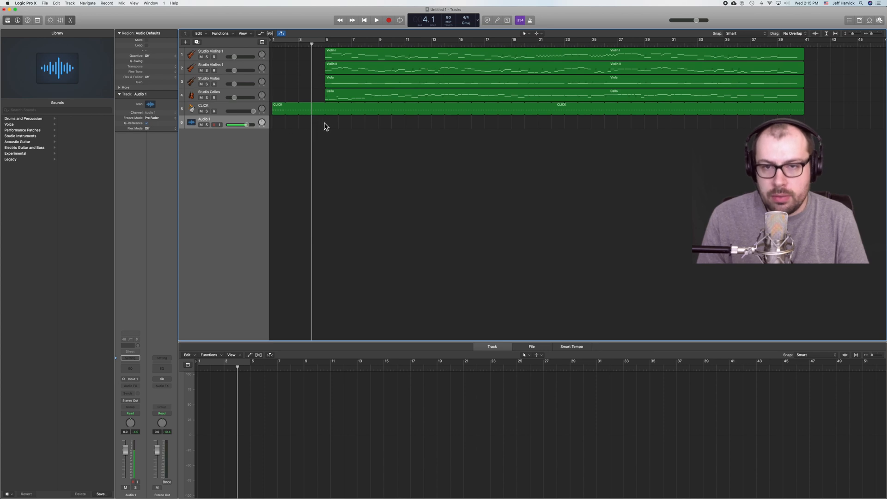
pyautogui.click(241, 124)
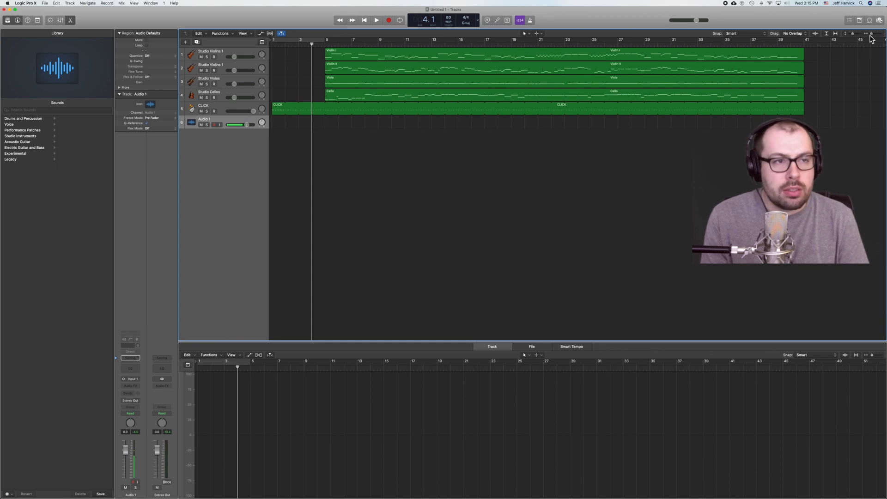
pyautogui.moveTo(874, 38); pyautogui.dragTo(877, 34)
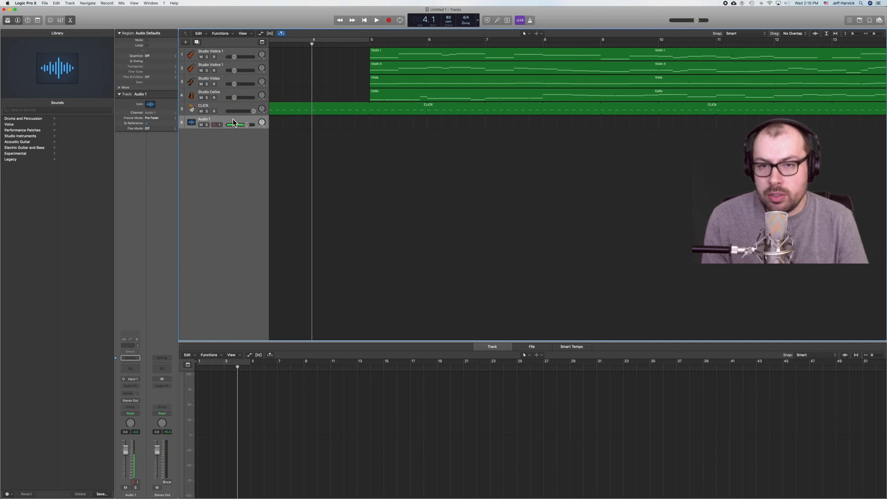
pyautogui.click(390, 21)
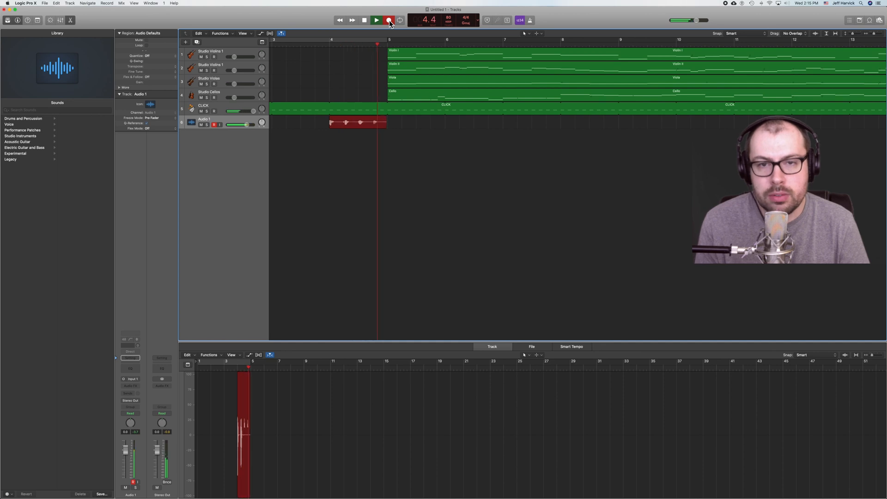
pyautogui.press('space')
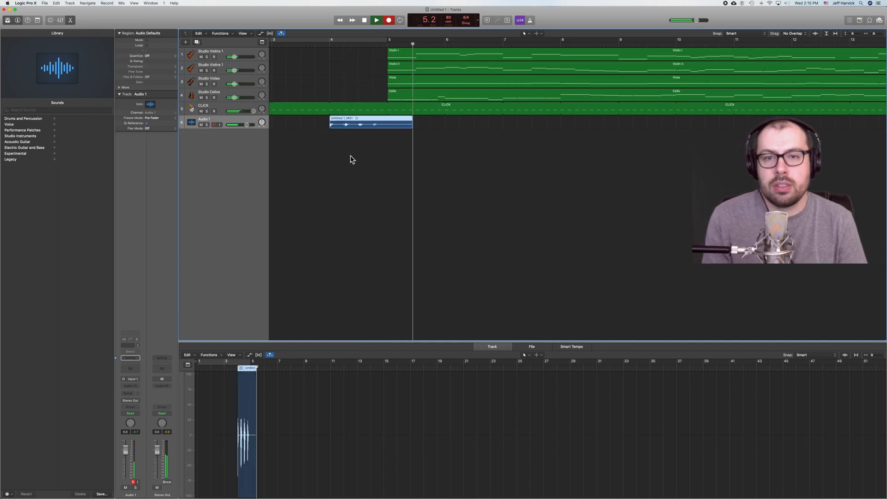
# Play the start of the count-in recording and extend the region's beginning to slightly before bar 4
pyautogui.click(330, 44)
pyautogui.click(319, 43)
pyautogui.press('space')
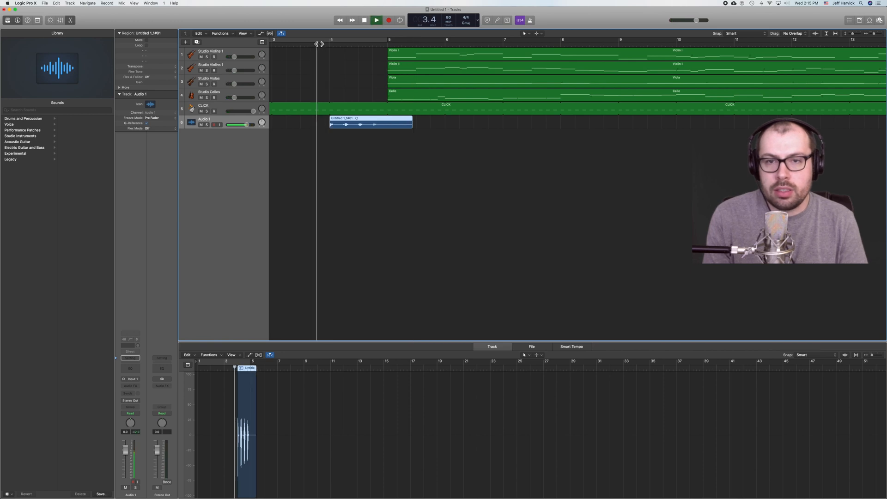
pyautogui.press('space')
pyautogui.moveTo(330, 123); pyautogui.dragTo(322, 123)
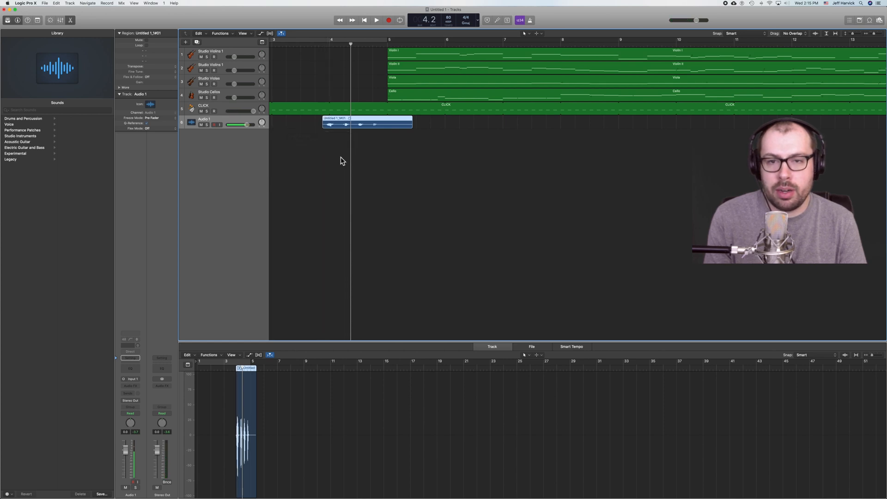
# Play the count-in from between bars 3 and 4 into the strings' entrance to check its timing
pyautogui.click(319, 45)
pyautogui.click(300, 45)
pyautogui.press('space')
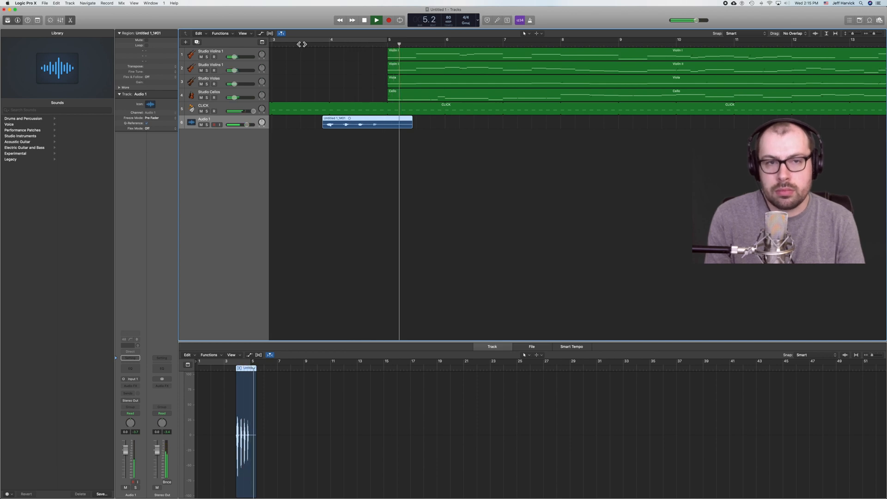
pyautogui.press('space')
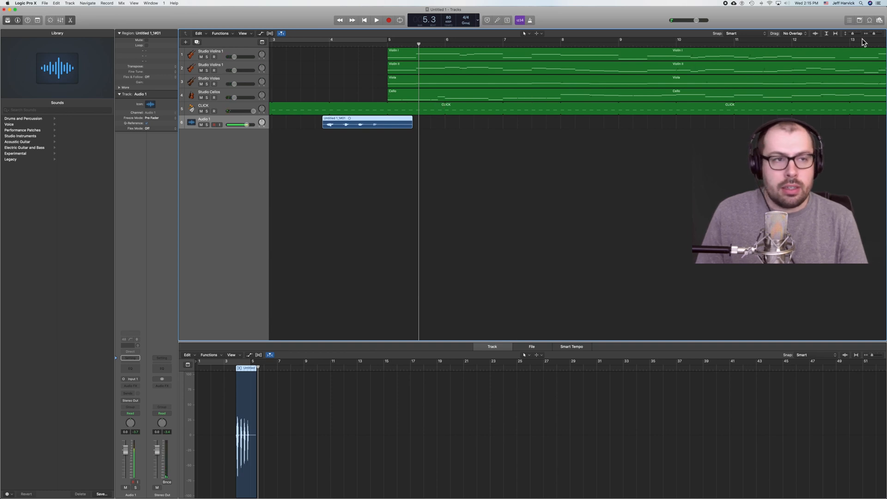
# Try panning the string tracks to different stereo positions for the click mix
pyautogui.moveTo(874, 37); pyautogui.dragTo(870, 35)
pyautogui.hscroll(-1, 334, 75)
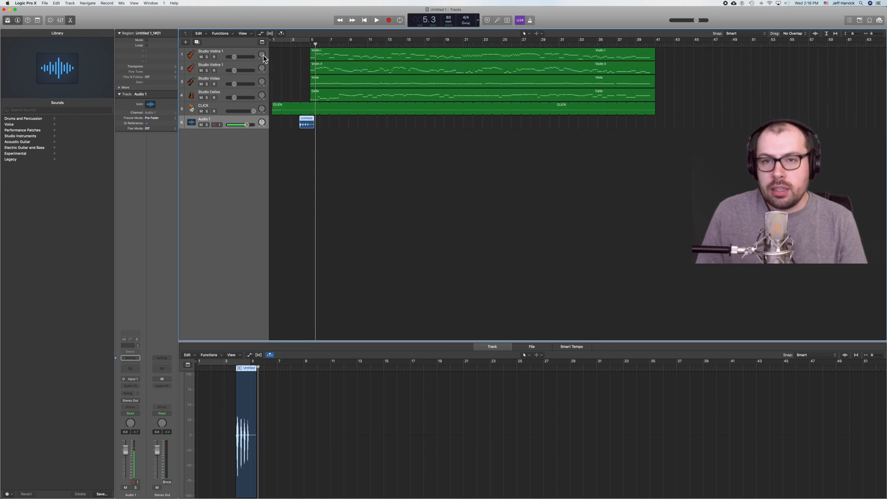
pyautogui.moveTo(263, 58); pyautogui.dragTo(263, 57)
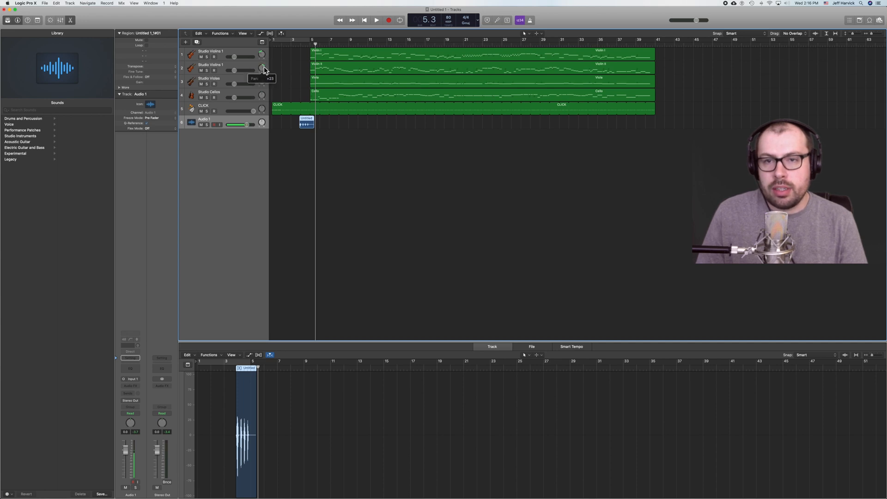
pyautogui.moveTo(262, 82); pyautogui.dragTo(261, 81)
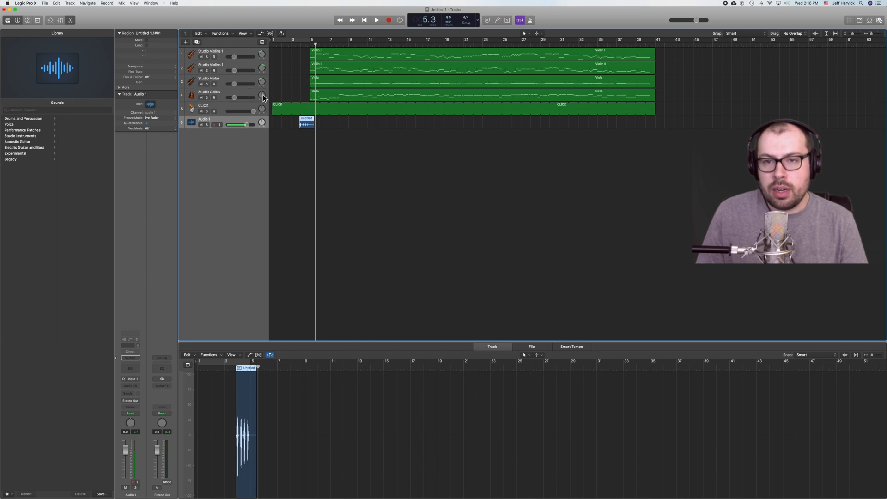
pyautogui.moveTo(262, 108); pyautogui.dragTo(262, 108)
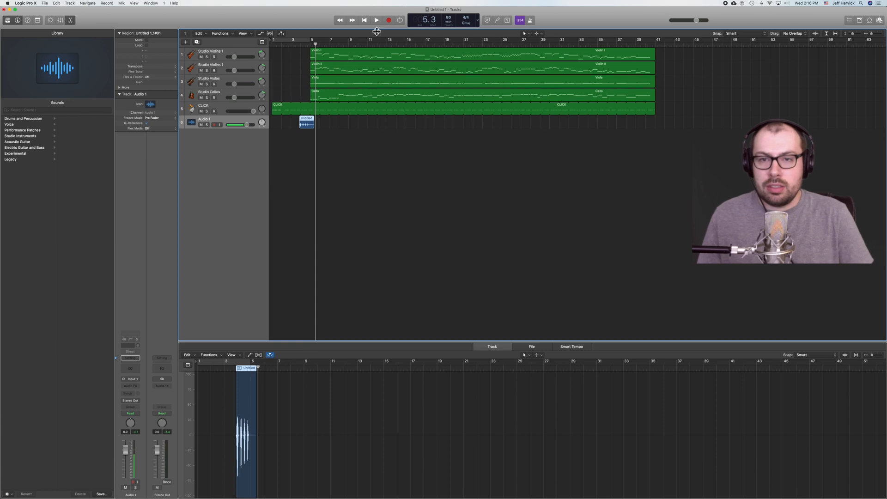
# Play the panned string mix with the click from bar 5
pyautogui.press('Return')
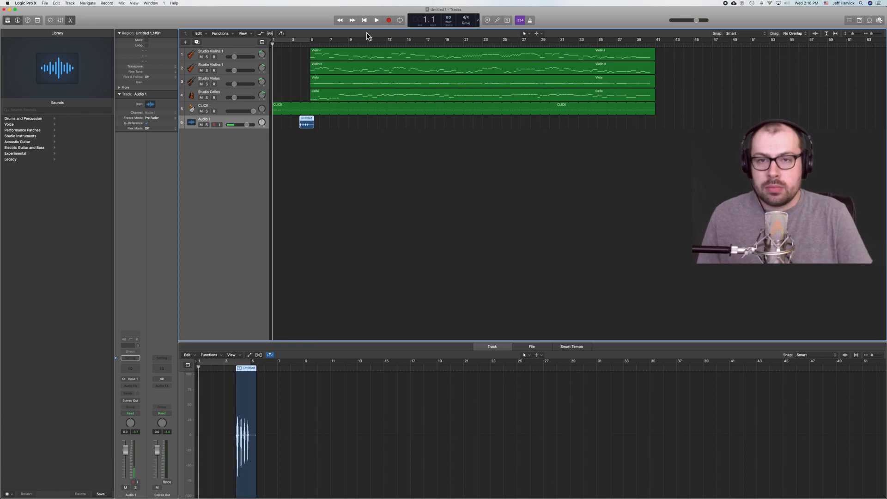
pyautogui.click(310, 44)
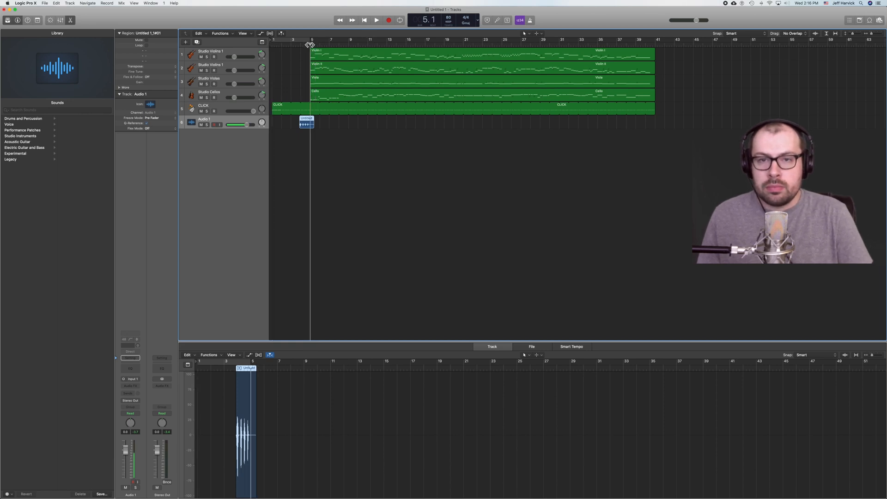
pyautogui.click(377, 20)
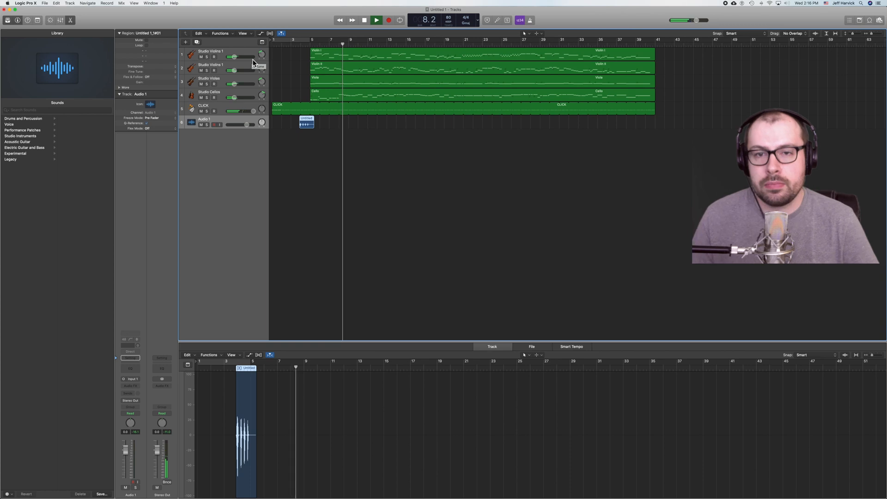
pyautogui.press('space')
# Center the string tracks' pans, raise the Violin I track's volume above the other strings, and play from bar 5
pyautogui.press('super+shift+z')
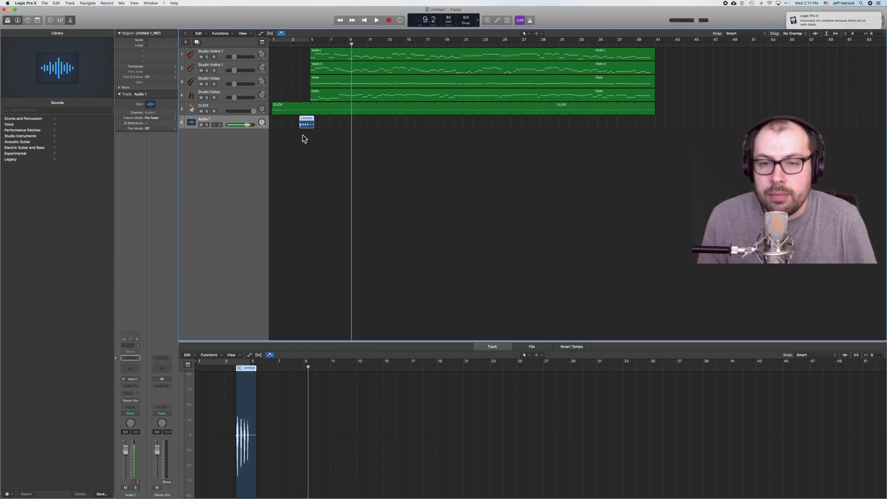
pyautogui.moveTo(261, 94); pyautogui.dragTo(257, 60)
pyautogui.click(312, 42)
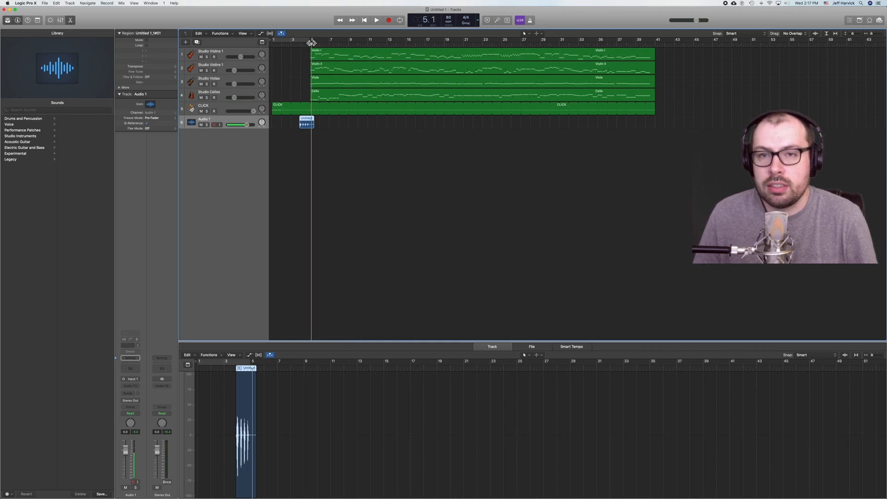
pyautogui.click(378, 21)
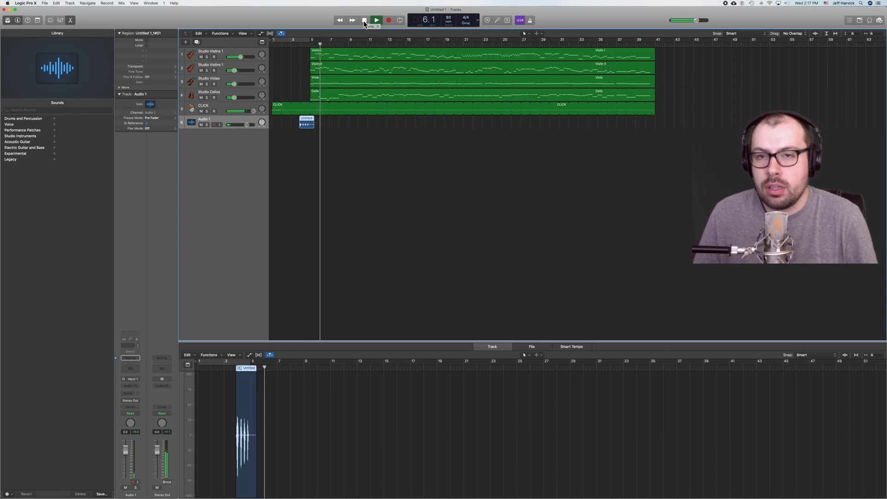
# During playback, try emphasizing single string parts by volume: lower Violin I level with the others, raise and reset the violas, raise the cellos
pyautogui.moveTo(240, 58); pyautogui.dragTo(244, 57)
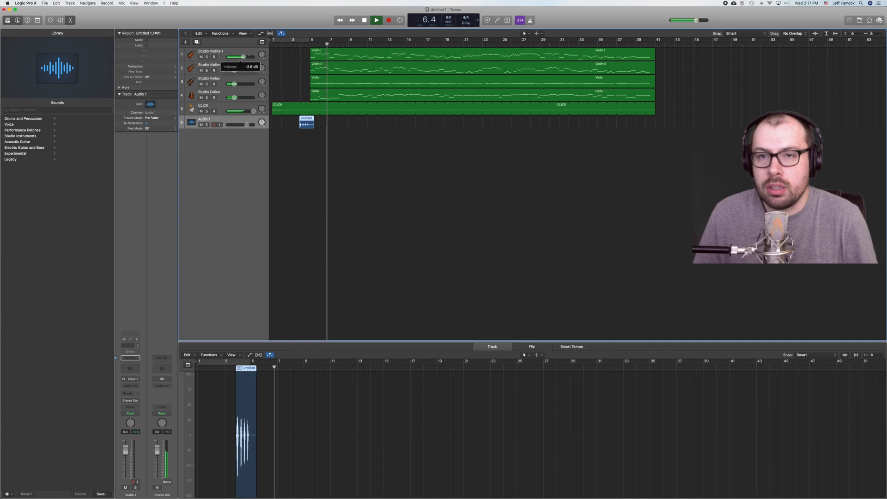
pyautogui.moveTo(244, 57); pyautogui.dragTo(262, 84)
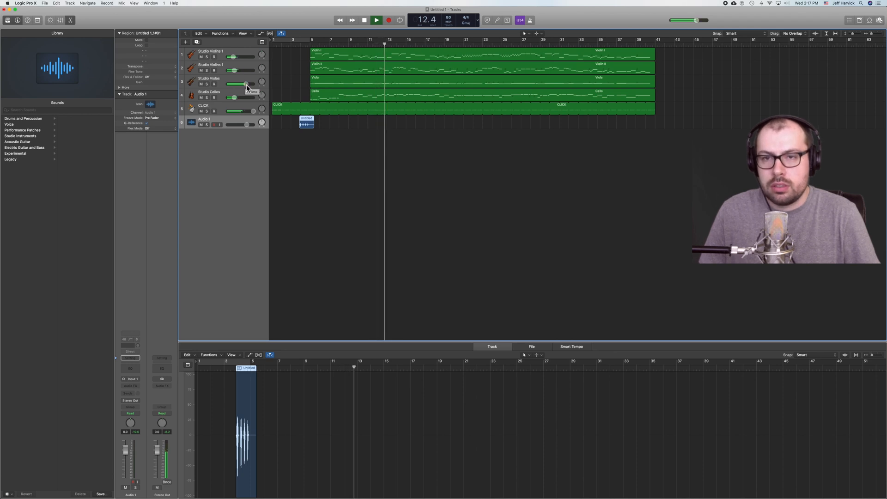
pyautogui.moveTo(246, 85); pyautogui.dragTo(236, 84)
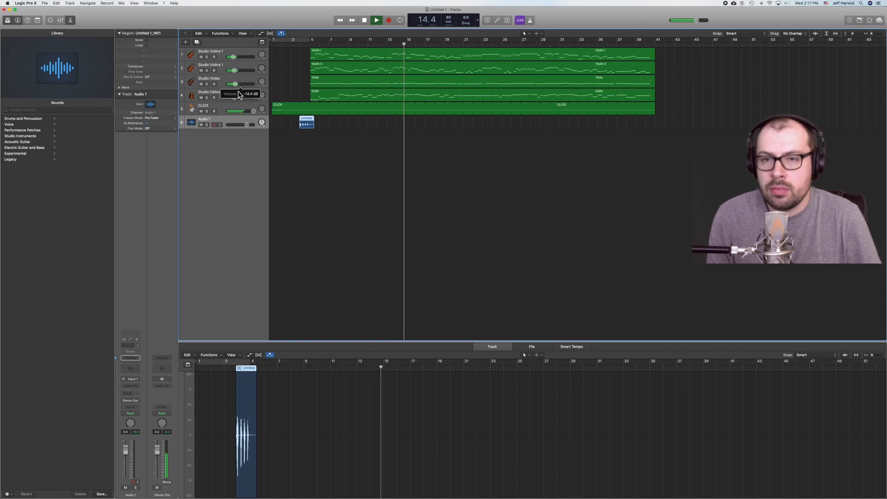
pyautogui.moveTo(235, 97); pyautogui.dragTo(243, 98)
pyautogui.press('space')
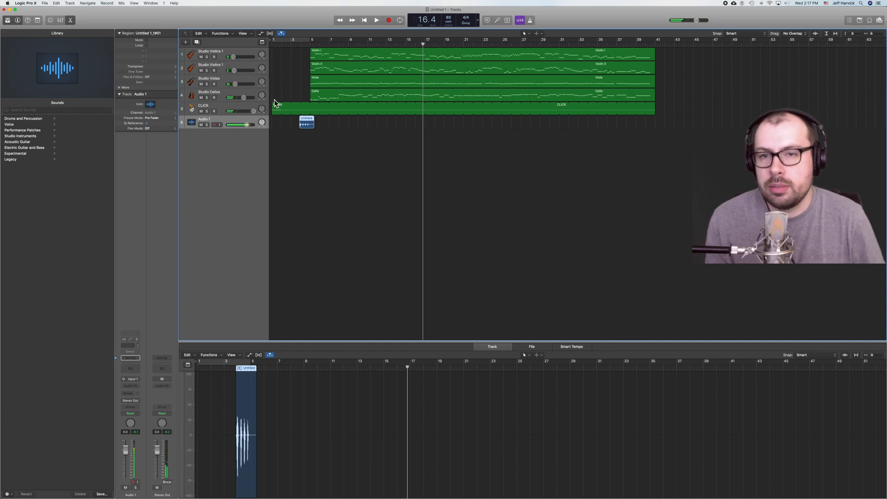
# Bring the cellos' volume back level with the other strings and try a lower volume on the CLICK track
pyautogui.moveTo(244, 97); pyautogui.dragTo(249, 110)
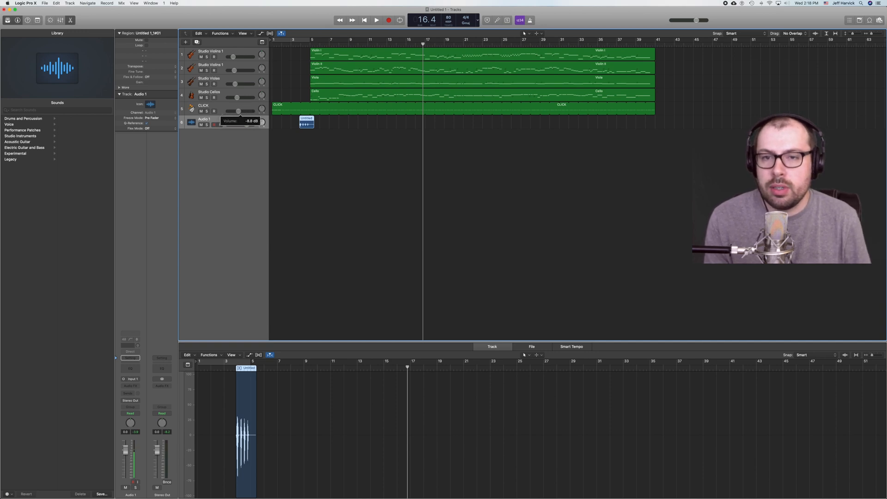
pyautogui.moveTo(237, 111); pyautogui.dragTo(234, 111)
pyautogui.click(235, 84)
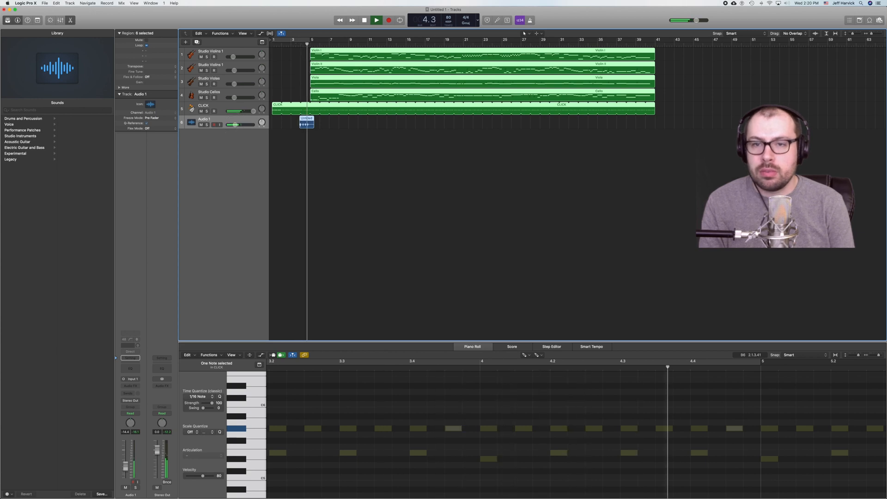
# Raise the Audio 1 count-in track's volume to about -5 dB, replaying from bar 3 to check its balance
pyautogui.click(239, 125)
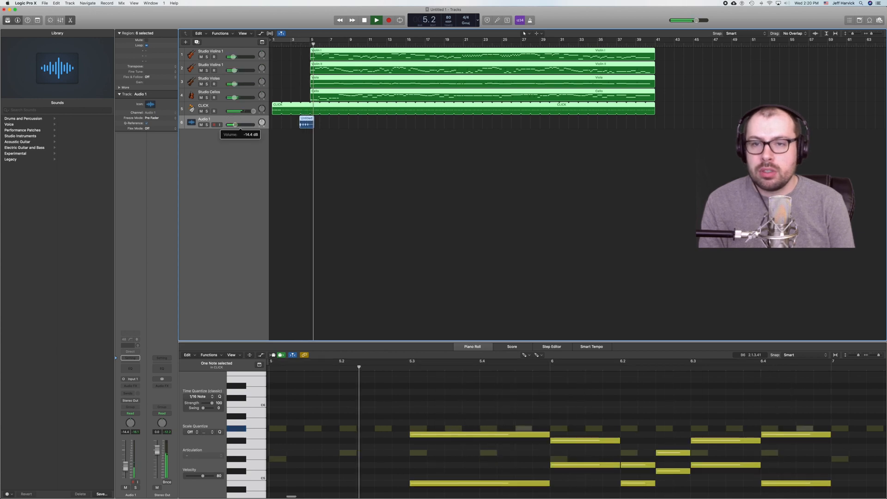
pyautogui.moveTo(235, 125); pyautogui.dragTo(238, 124)
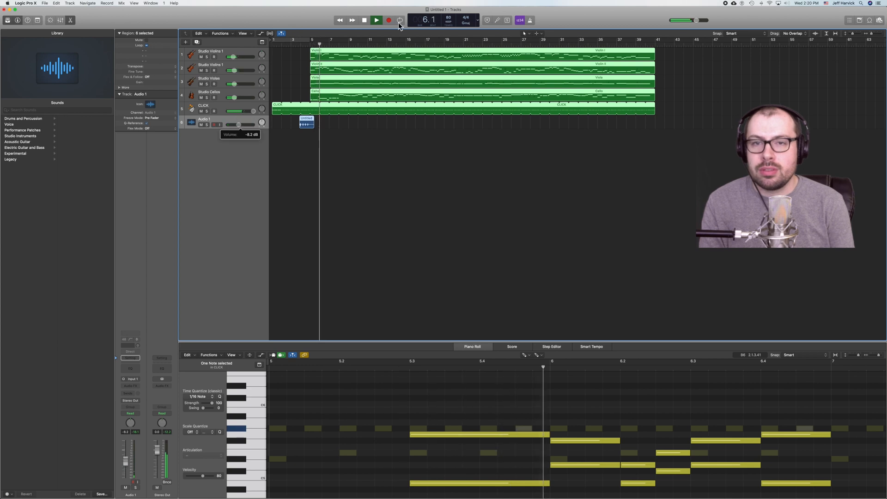
pyautogui.press('space')
pyautogui.click(292, 43)
pyautogui.press('space')
pyautogui.moveTo(238, 125); pyautogui.dragTo(241, 125)
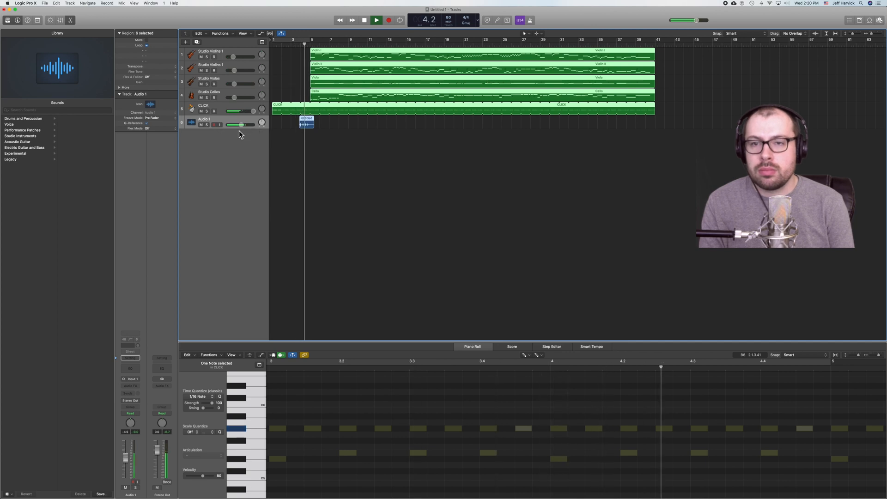
pyautogui.press('space')
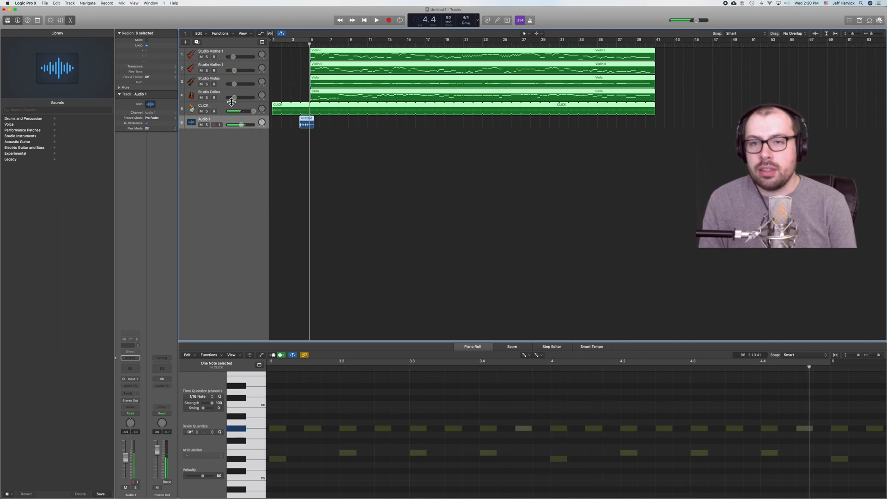
# Share the song to Music with the title "Virtual Orchestra Backing Track"
pyautogui.click(46, 4)
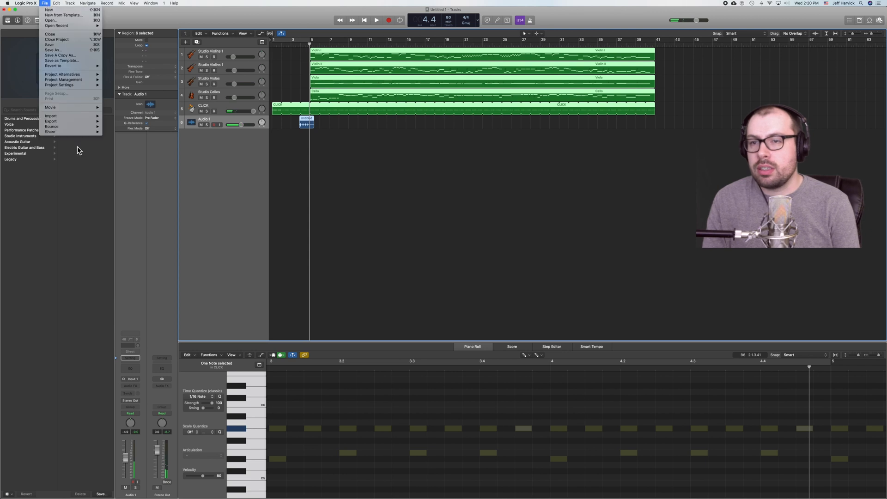
pyautogui.moveTo(65, 131)
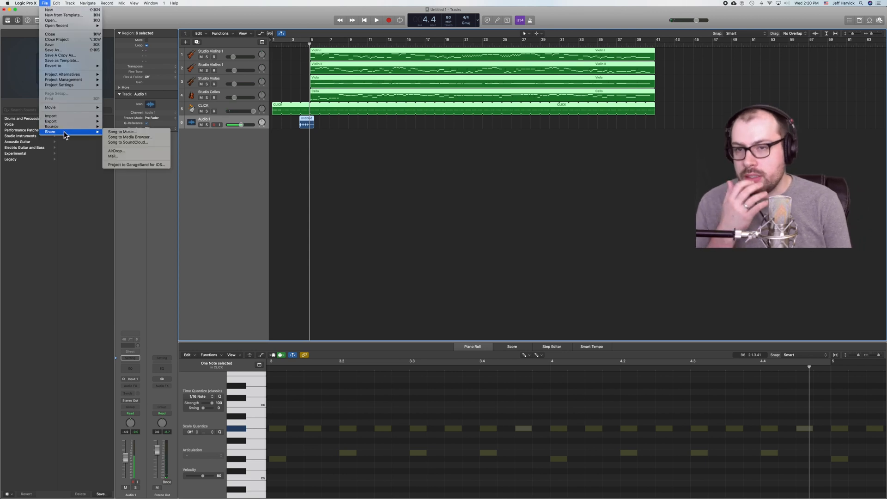
pyautogui.click(148, 132)
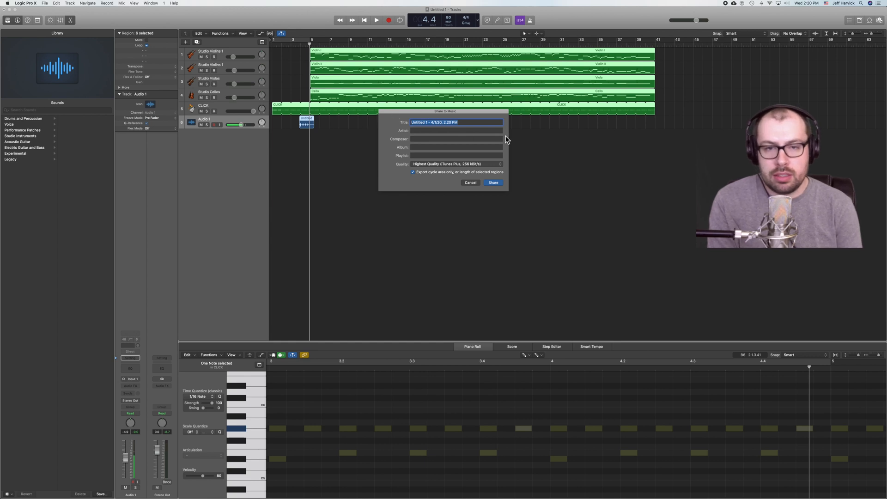
pyautogui.write('Virtual Orchestra Backing Track')
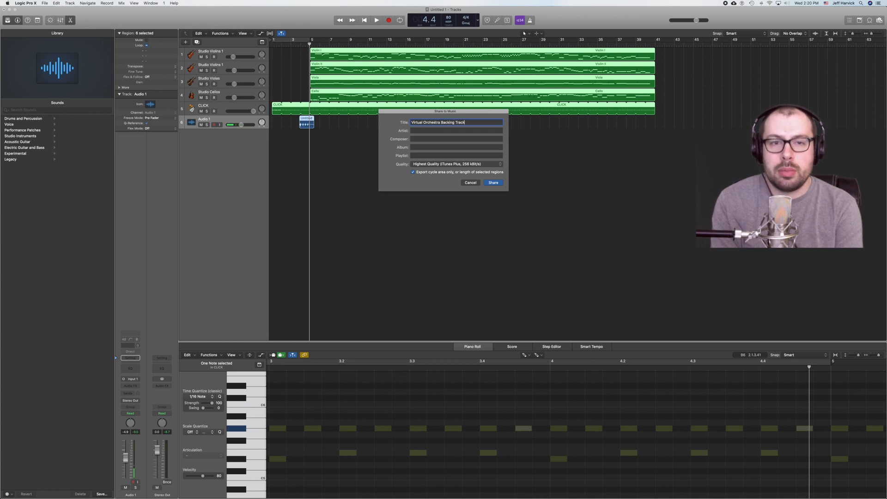
pyautogui.press('Return')
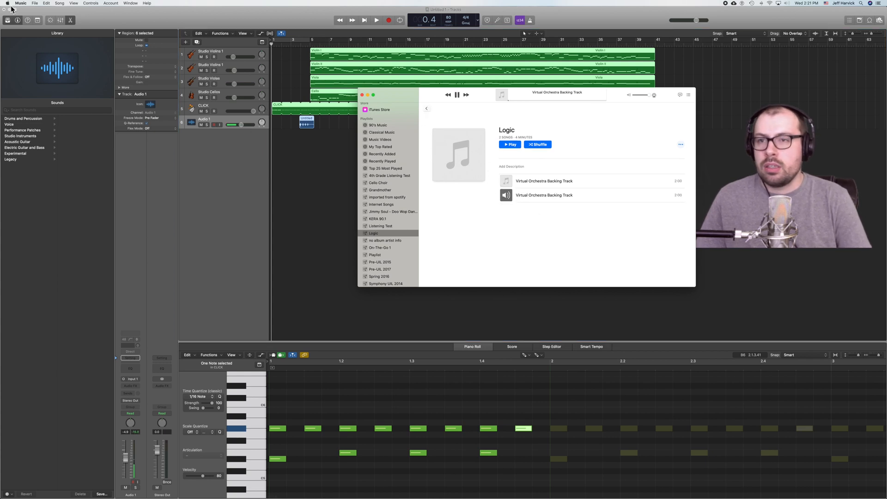
# Uncover the desktop, switch to Music, and copy the exported Virtual Orchestra Backing Track from the Logic playlist onto the desktop
pyautogui.doubleClick(38, 11)
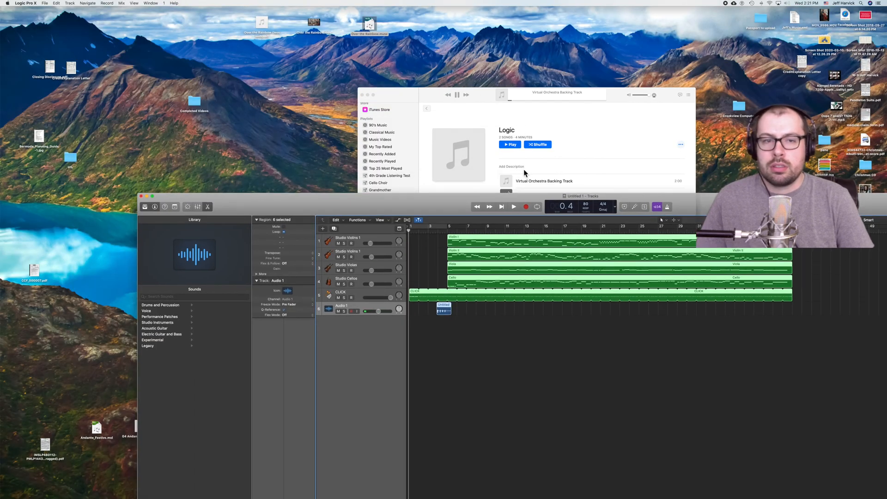
pyautogui.click(523, 185)
pyautogui.moveTo(530, 182); pyautogui.dragTo(224, 39)
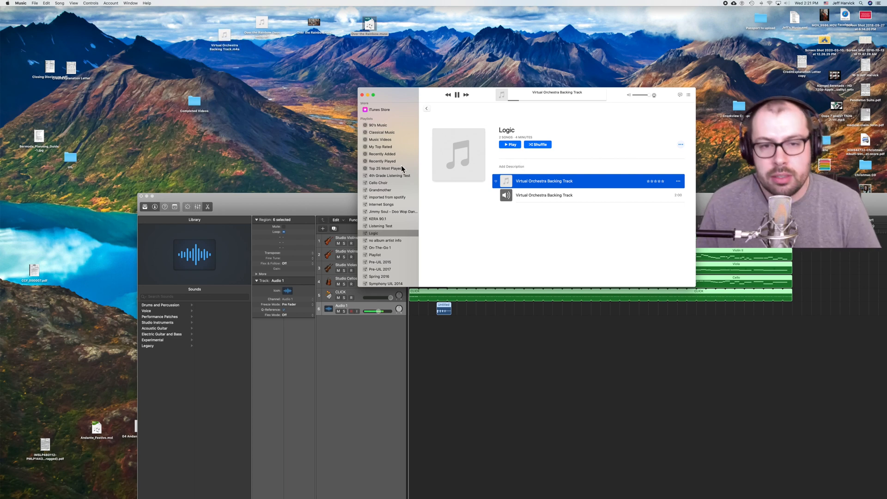
# Pause the backing track, then close the Music window and the Logic project without saving
pyautogui.moveTo(331, 203); pyautogui.dragTo(246, 107)
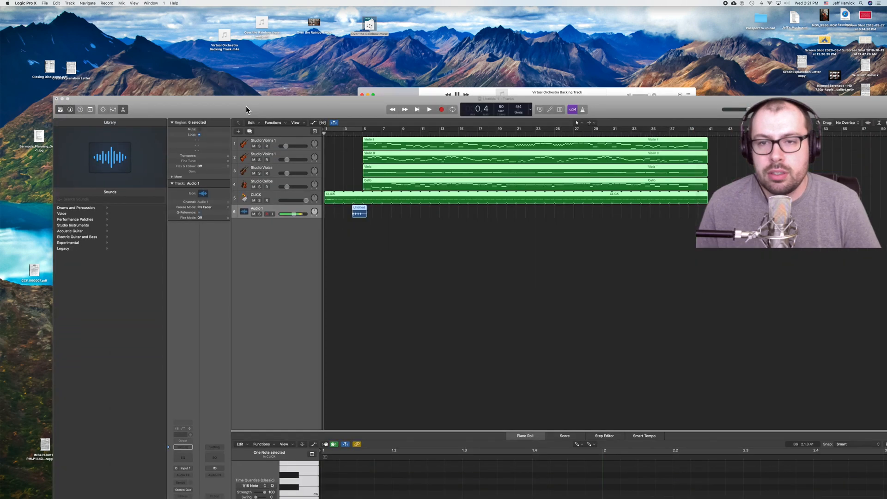
pyautogui.click(425, 92)
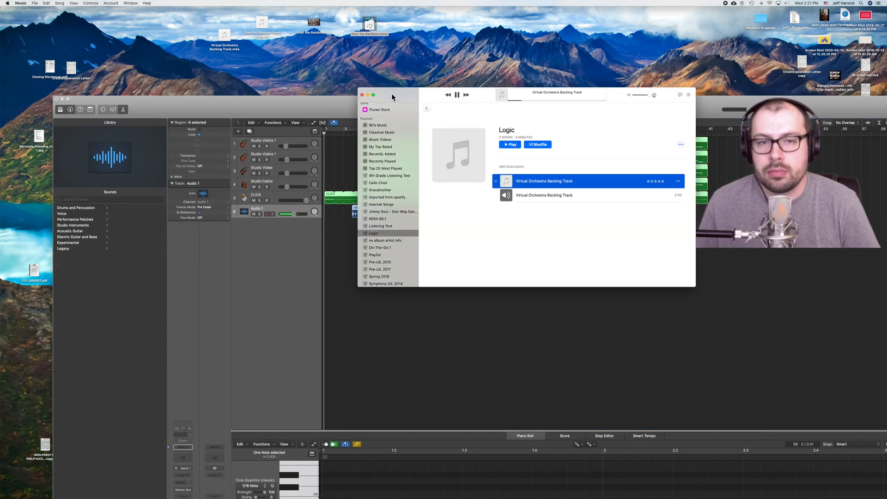
pyautogui.click(457, 95)
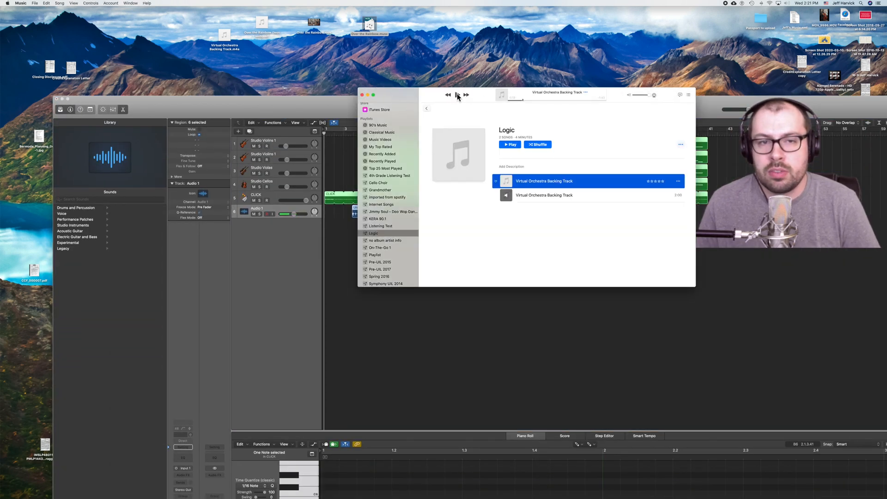
pyautogui.click(362, 95)
pyautogui.click(57, 99)
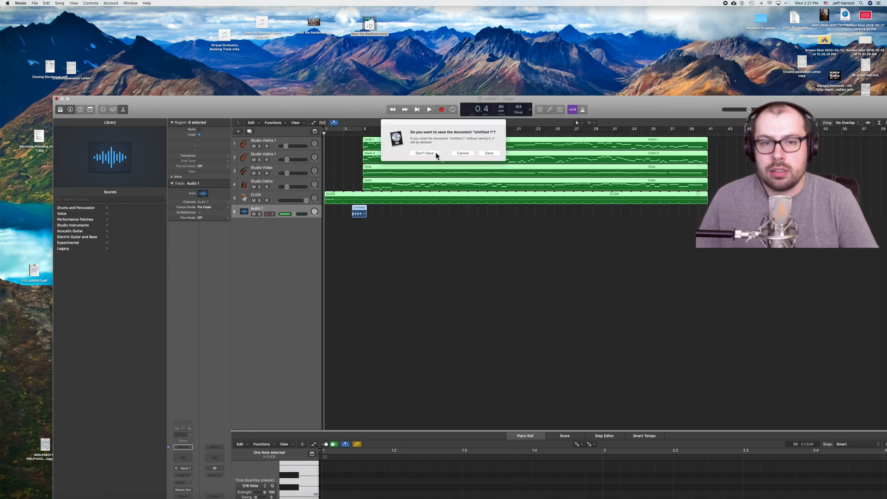
pyautogui.click(425, 153)
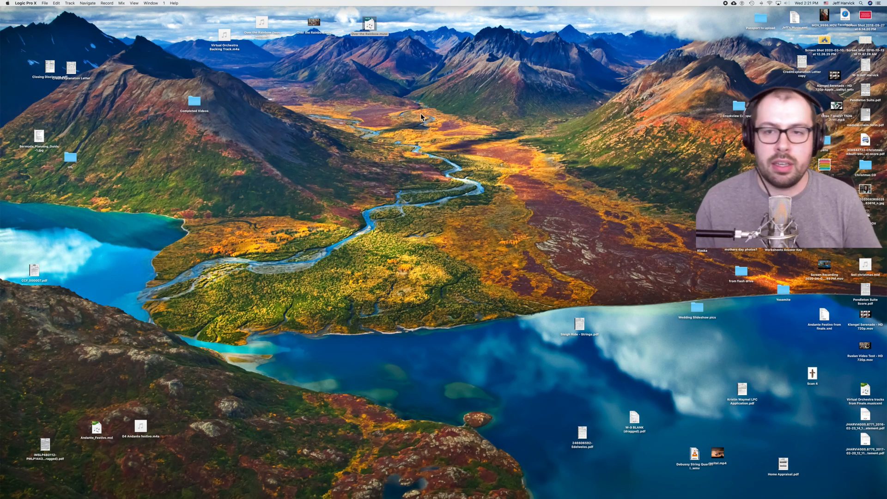
# Open the Completed Videos folder from the desktop and try selecting all of its movie files
pyautogui.doubleClick(200, 105)
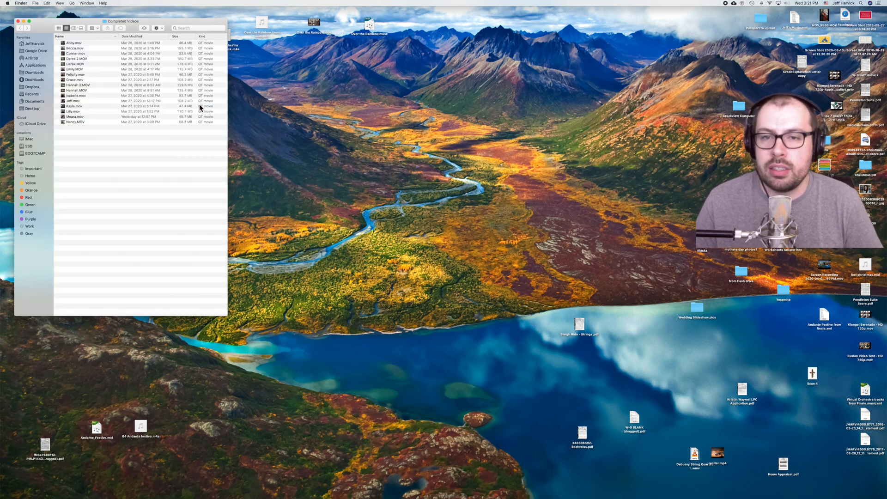
pyautogui.moveTo(134, 164); pyautogui.dragTo(66, 21)
pyautogui.click(140, 167)
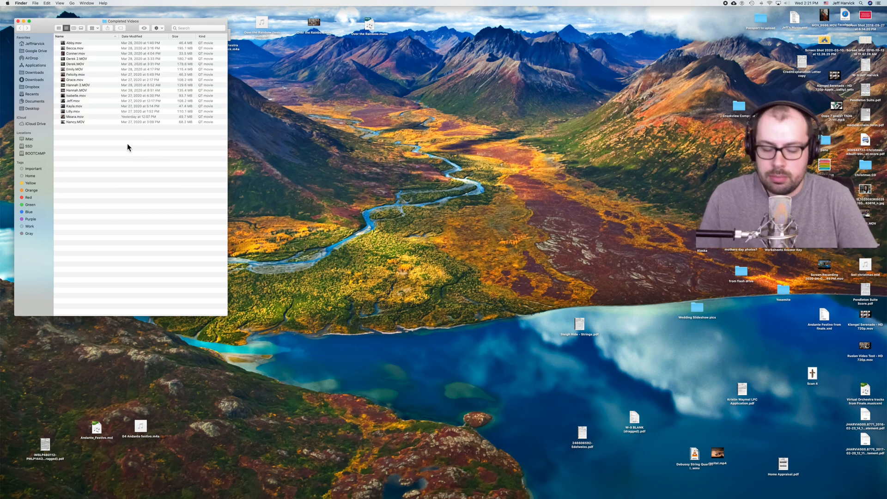
pyautogui.moveTo(75, 123); pyautogui.dragTo(59, 46)
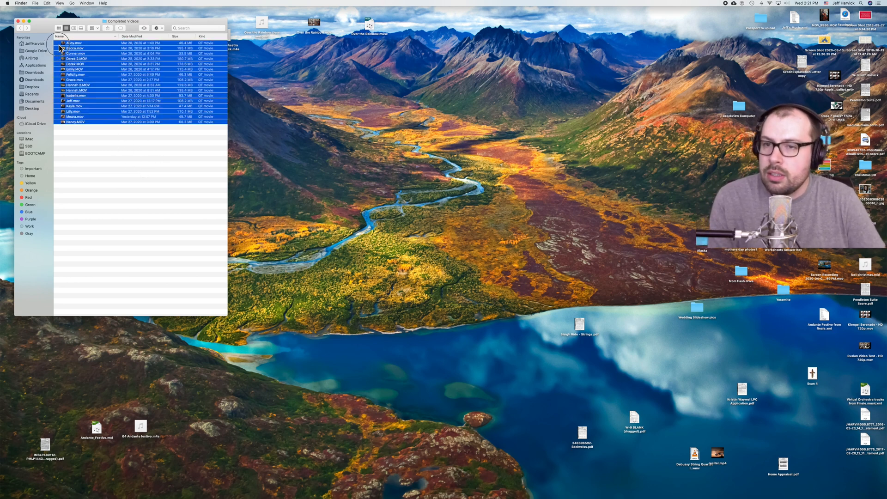
pyautogui.click(134, 162)
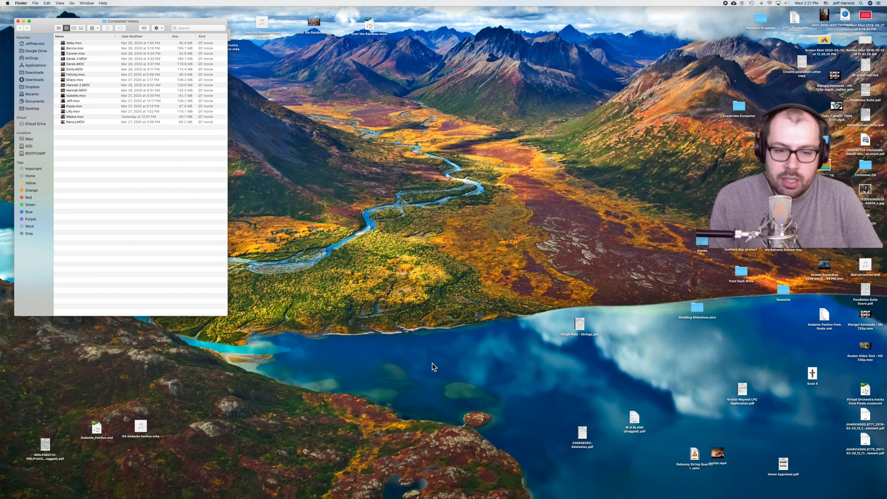
# Switch to Final Cut Pro and create and open a "Virtual Orchestra" event with a new project in the Instructional Video - Virtual Ensemble library
pyautogui.click(559, 483)
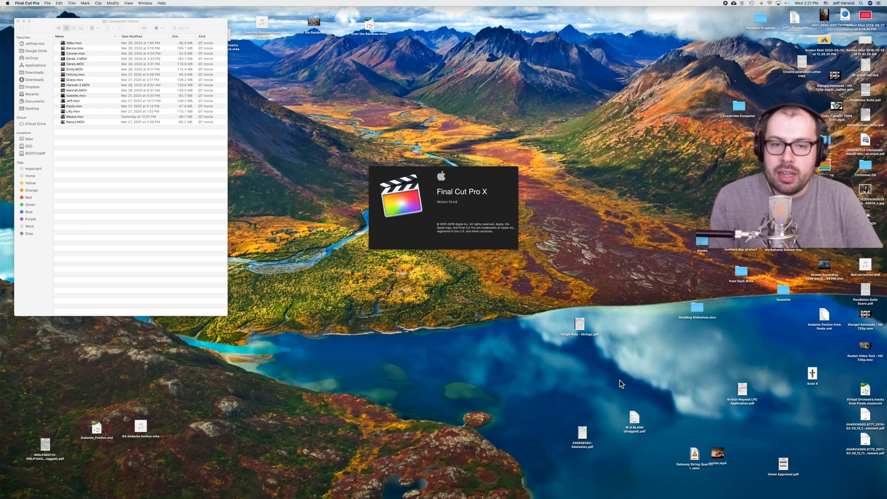
pyautogui.moveTo(530, 497)
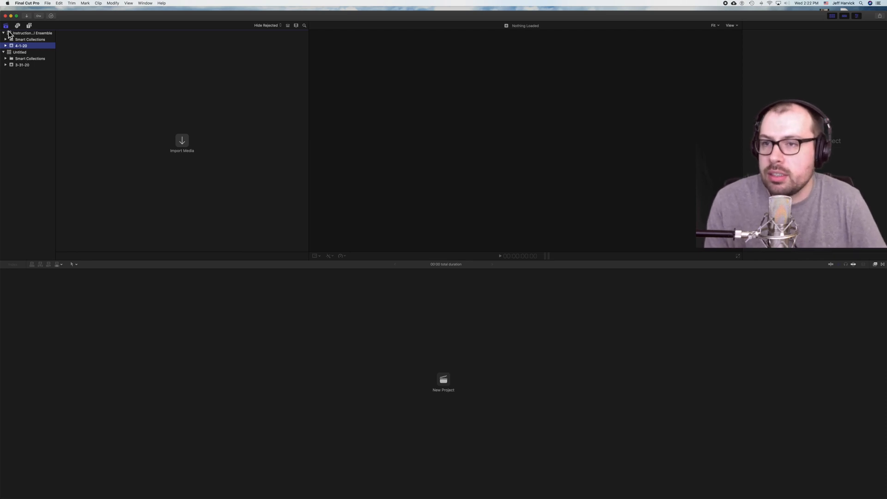
pyautogui.click(7, 26)
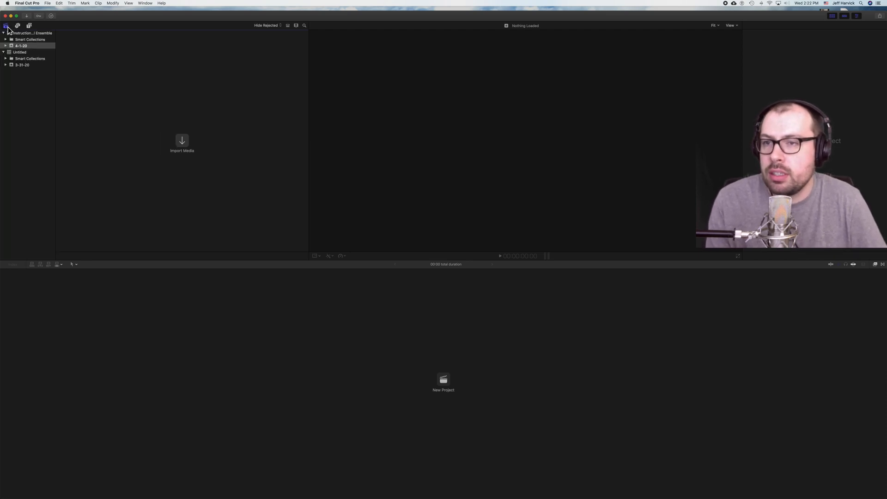
pyautogui.rightClick(25, 76)
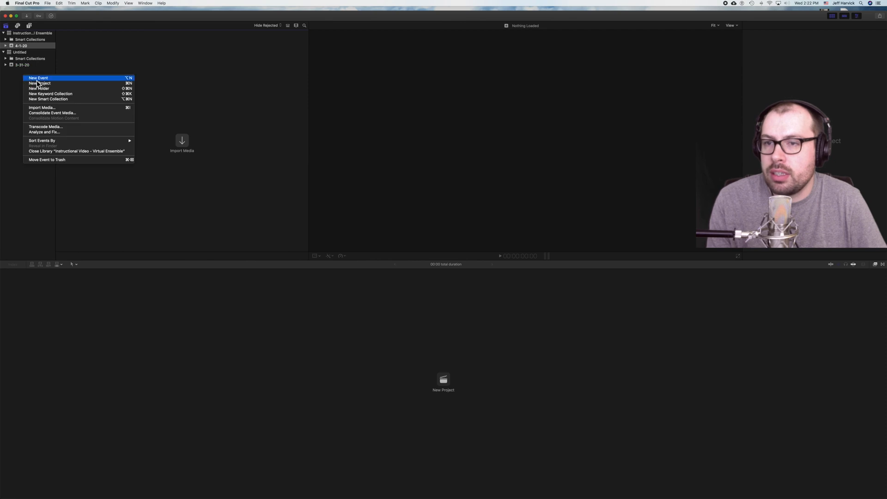
pyautogui.click(37, 79)
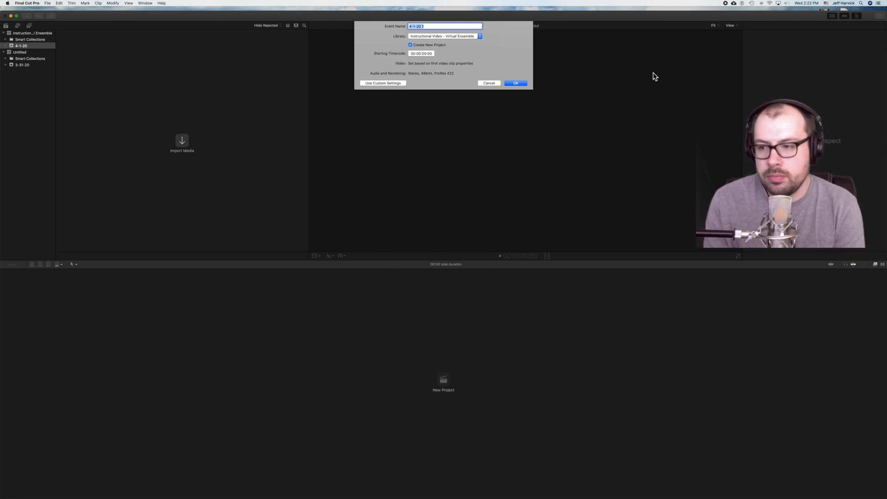
pyautogui.write('Virtu')
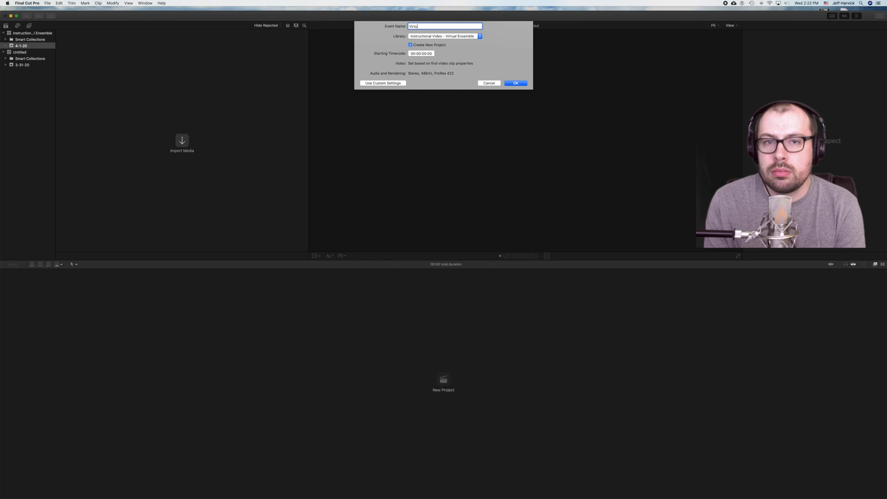
pyautogui.write('al Orchestra')
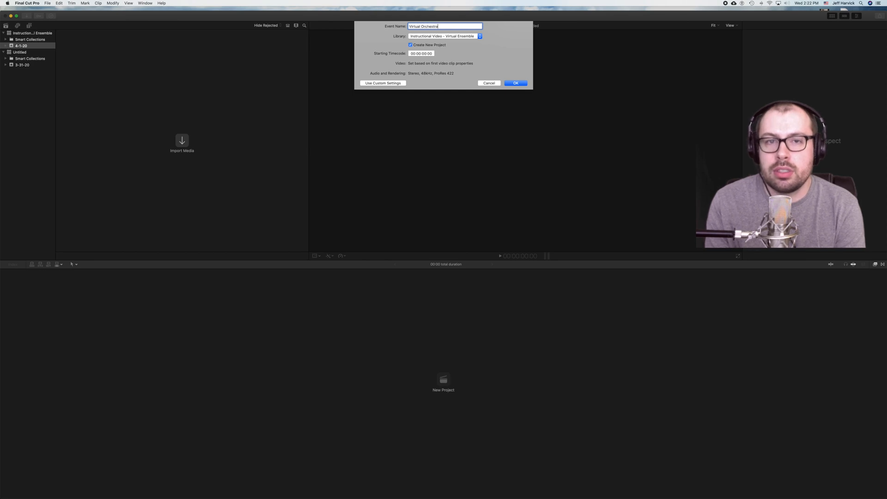
pyautogui.press('Return')
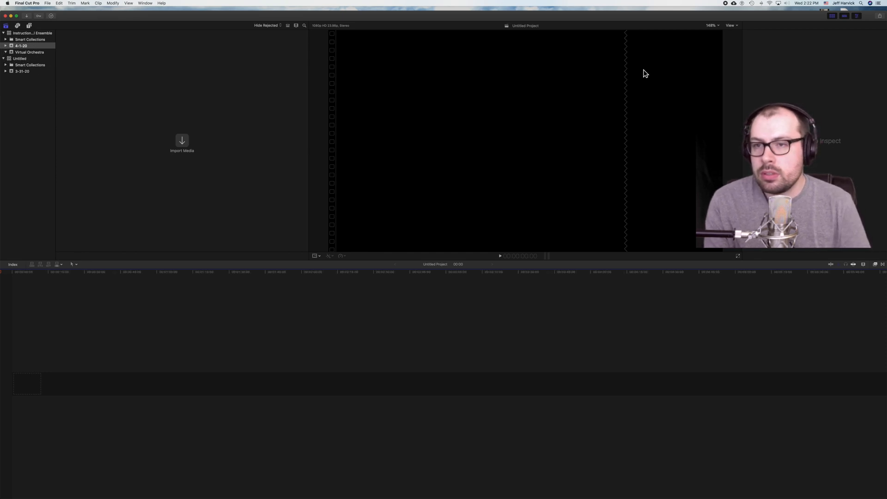
pyautogui.click(25, 54)
pyautogui.click(24, 53)
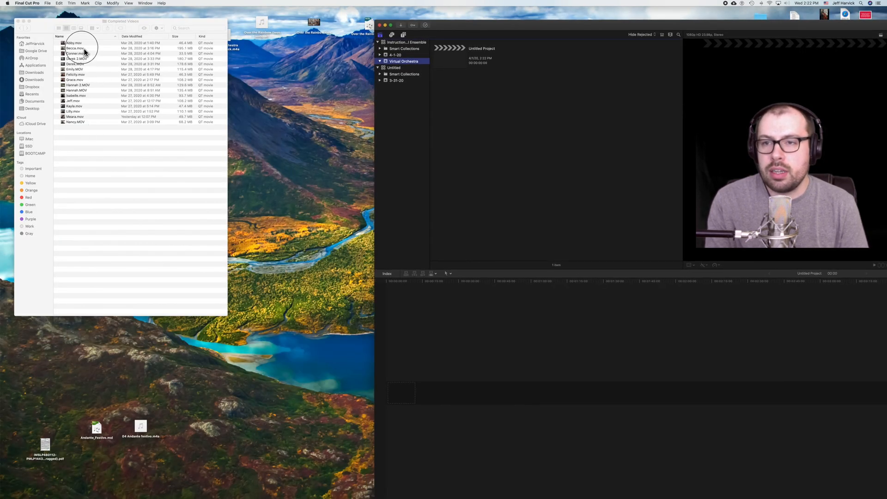
# Select all the movie files in the Completed Videos folder and import them into the Virtual Orchestra event
pyautogui.click(101, 140)
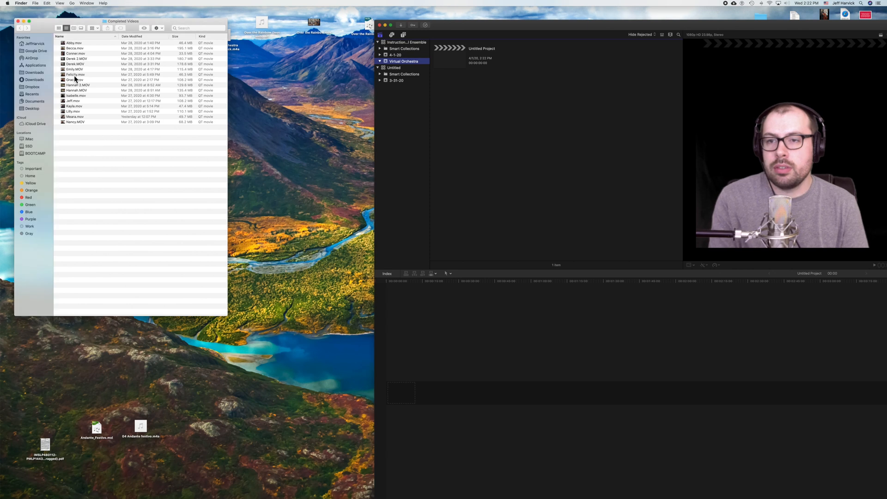
pyautogui.click(76, 42)
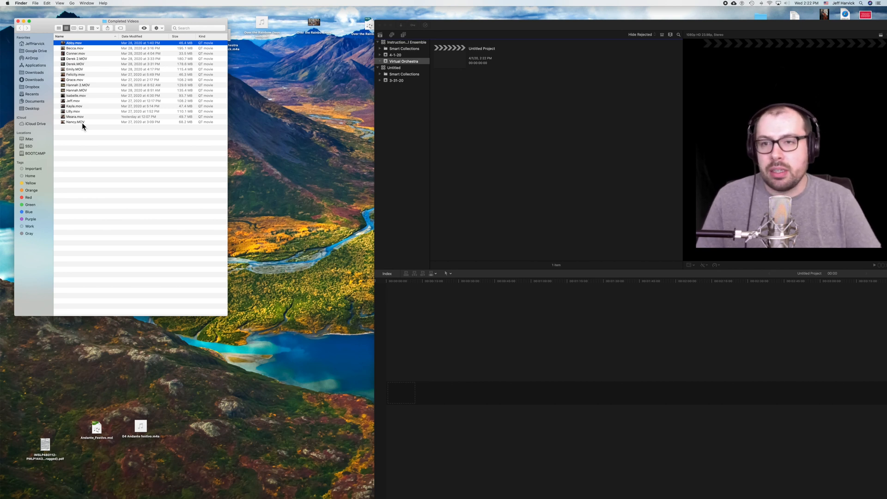
pyautogui.click(82, 123)
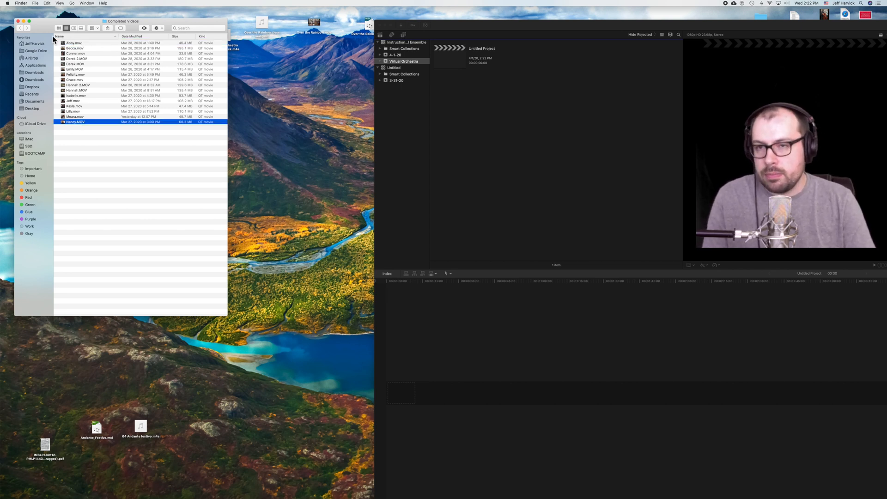
pyautogui.keyDown('shift'); pyautogui.click(76, 44); pyautogui.keyUp('shift')
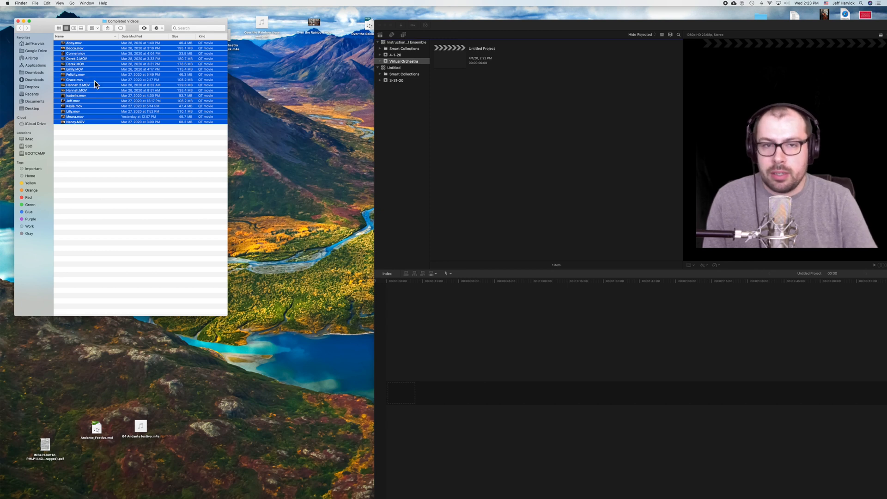
pyautogui.moveTo(95, 81); pyautogui.dragTo(553, 154)
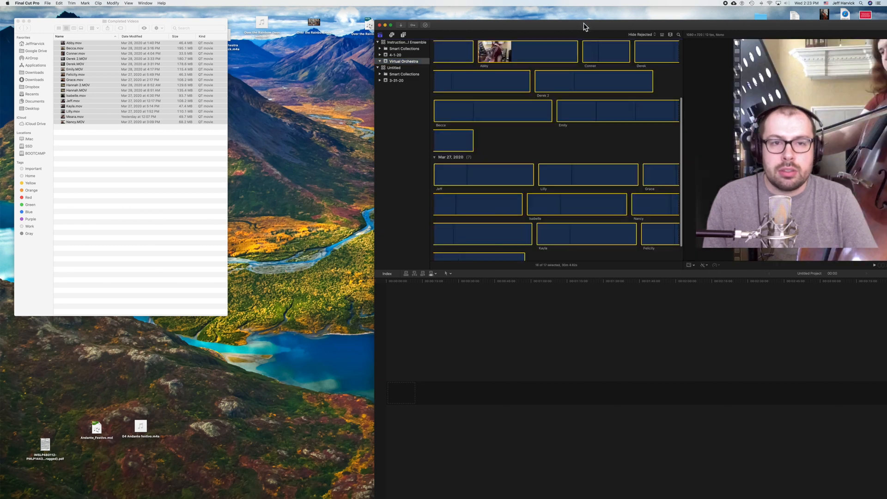
# Move the Final Cut Pro window over the desktop and add all the imported clips to the project timeline
pyautogui.moveTo(584, 24); pyautogui.dragTo(232, 5)
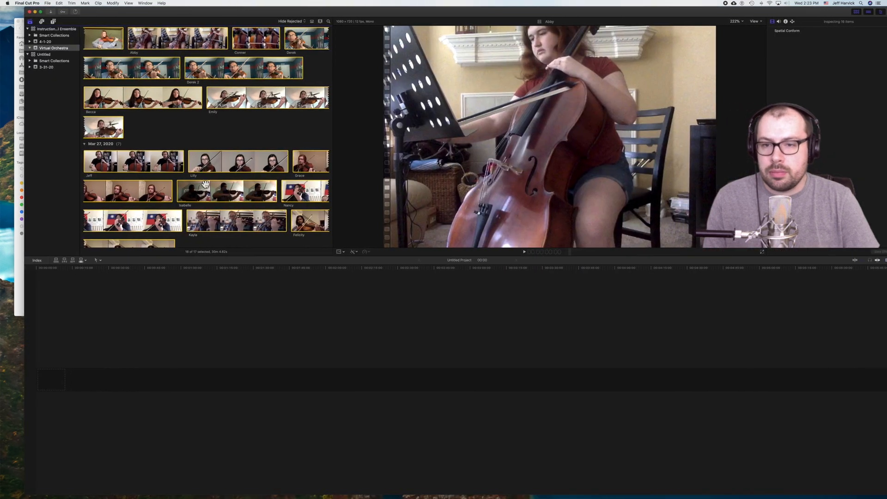
pyautogui.scroll(-2, 174, 133)
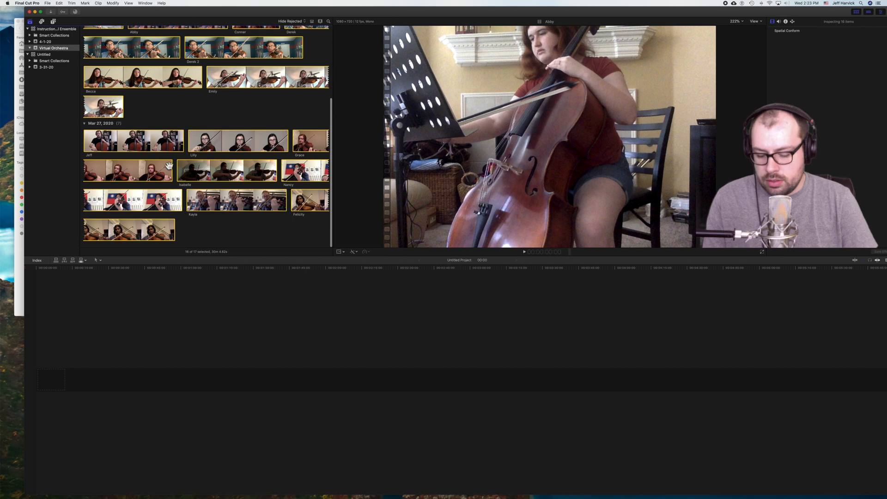
pyautogui.moveTo(121, 229); pyautogui.dragTo(28, 344)
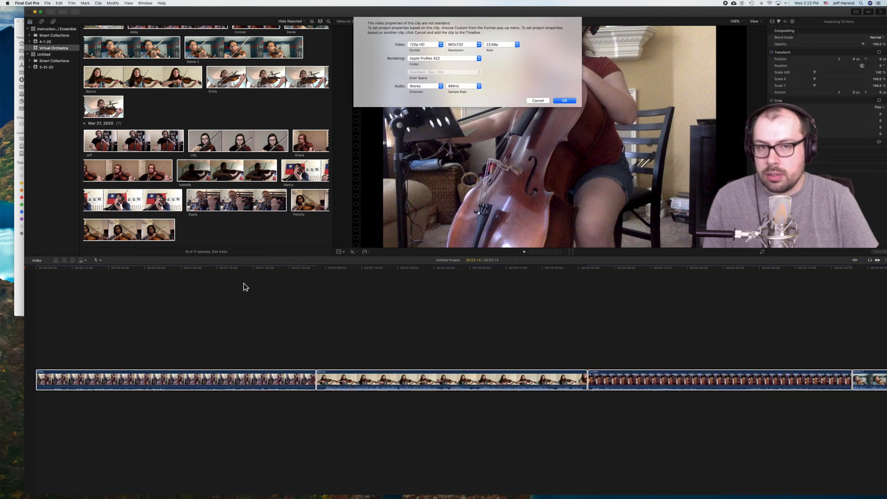
# Set the project's video format to 1080p HD at 1920x1080, keep the 23.98p rate, and accept the properties
pyautogui.click(422, 45)
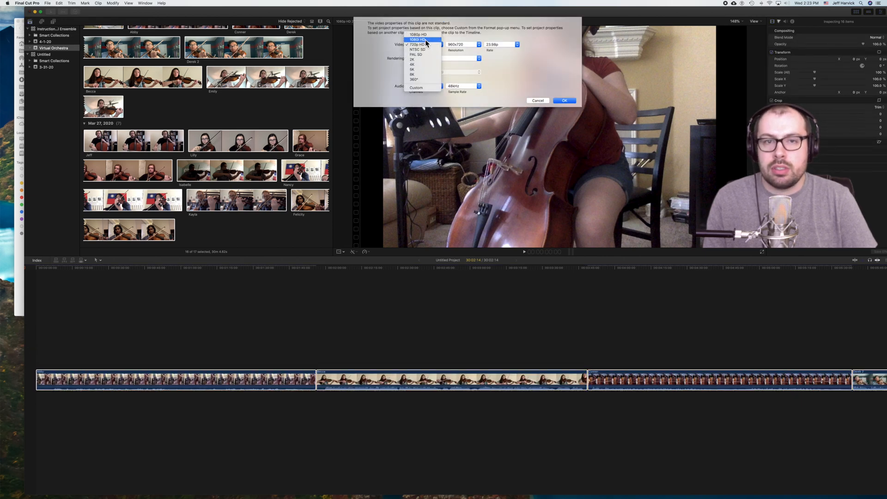
pyautogui.click(425, 35)
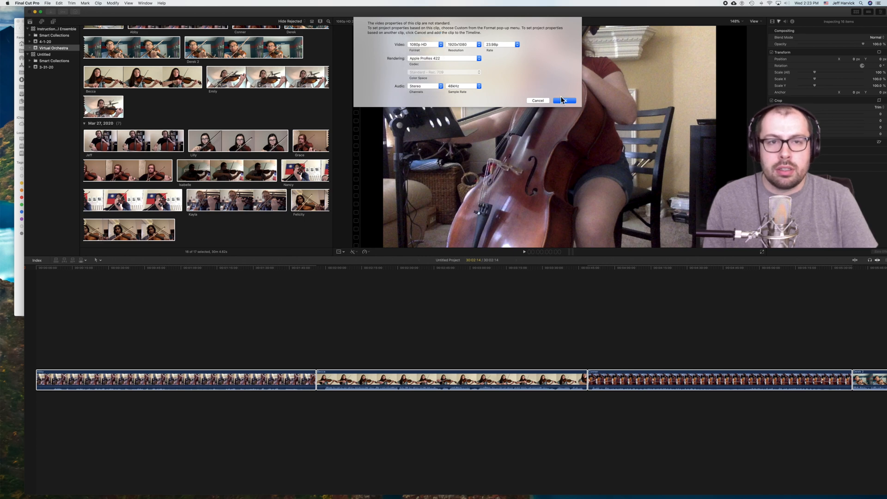
pyautogui.click(515, 45)
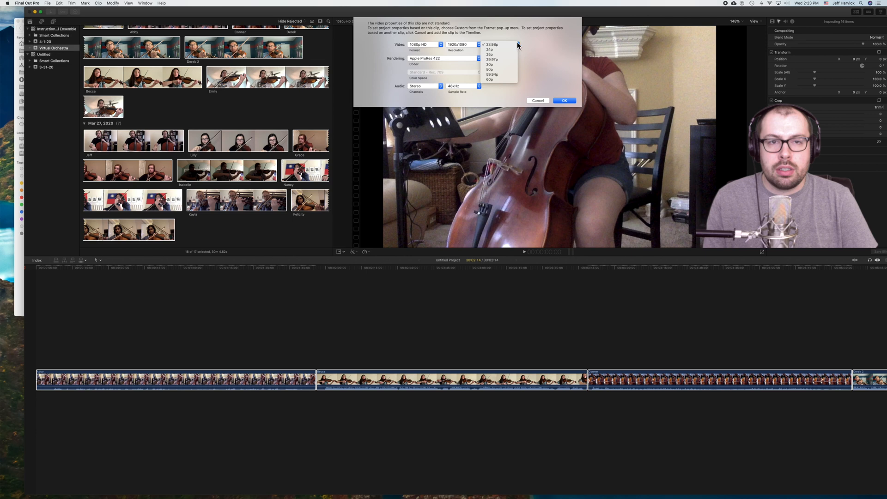
pyautogui.click(533, 40)
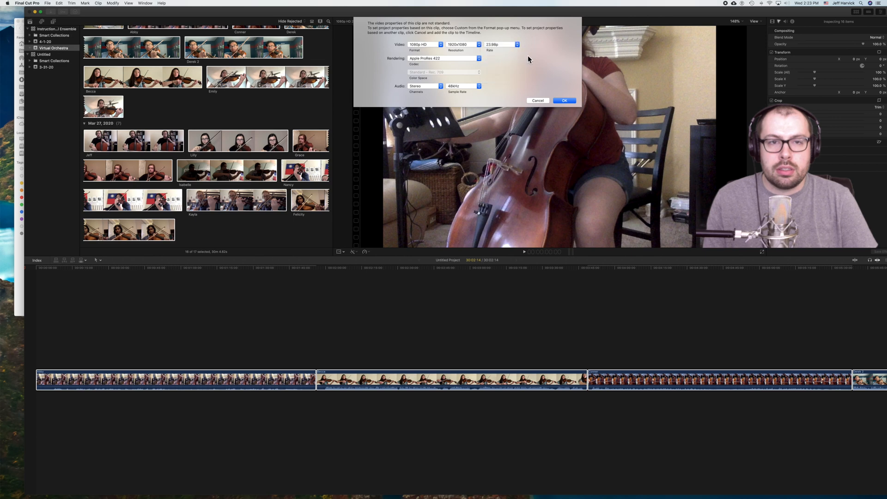
pyautogui.click(564, 101)
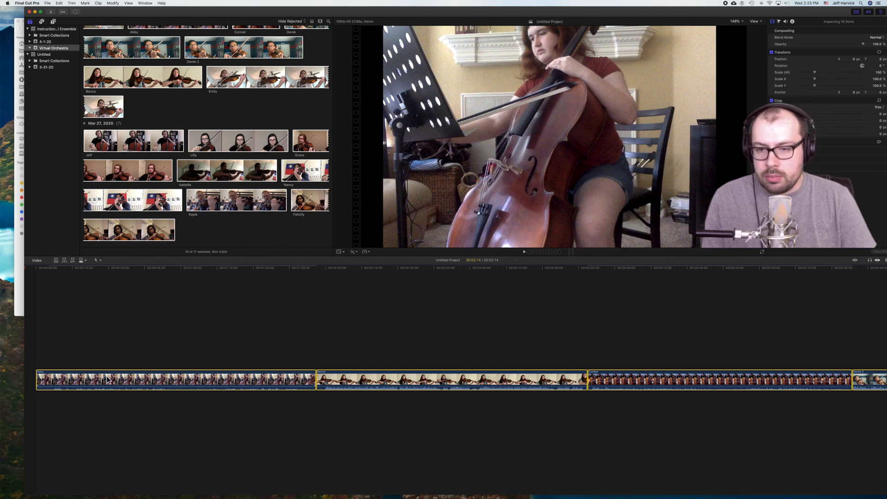
# Lift the first clip in the timeline from the primary storyline, leaving a gap beneath it
pyautogui.click(110, 330)
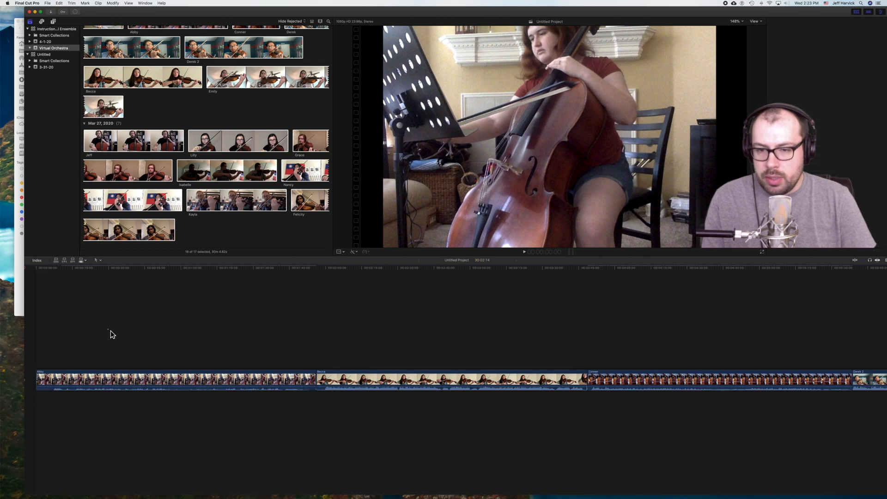
pyautogui.click(150, 378)
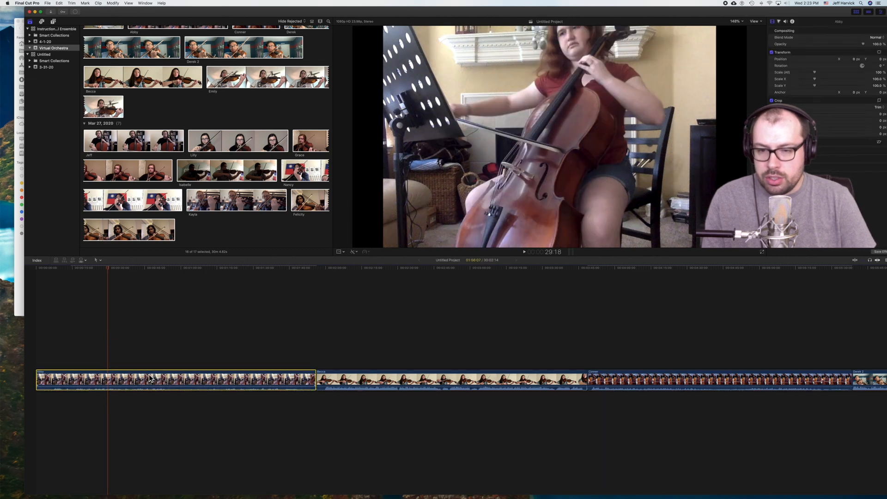
pyautogui.rightClick(149, 377)
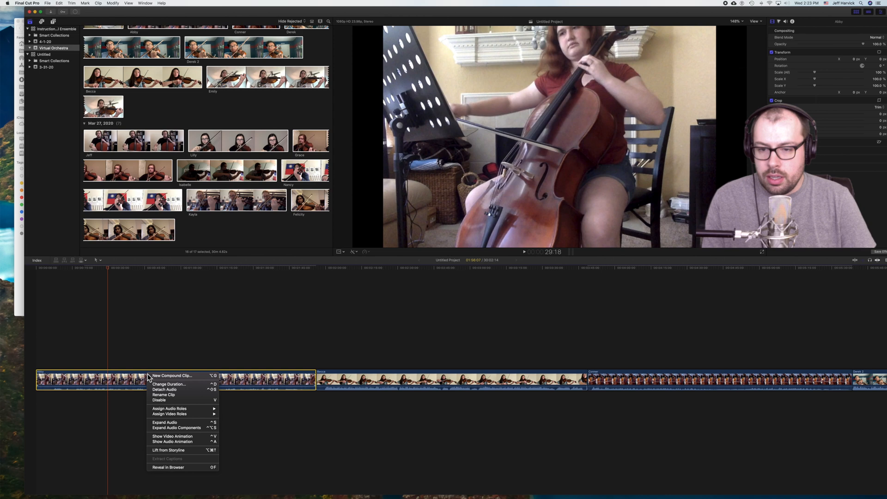
pyautogui.click(180, 450)
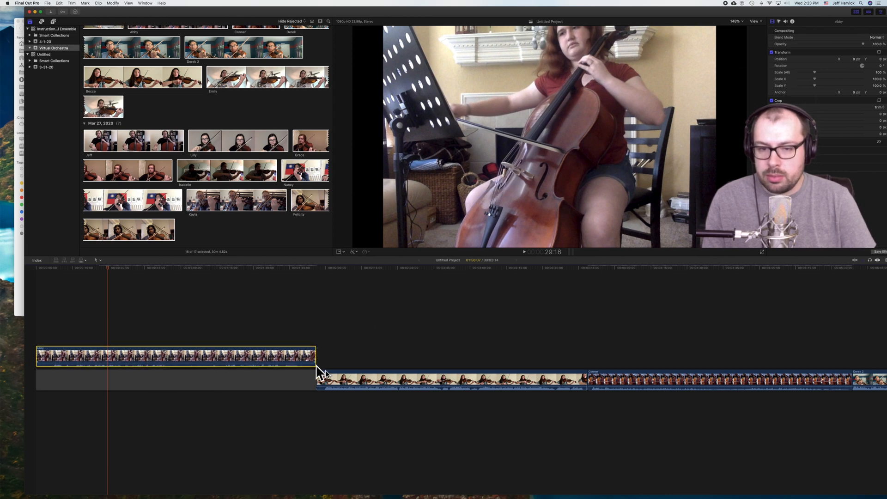
pyautogui.click(280, 358)
# Stack the next five storyline clips as connected clips above the first one, aligned to the project start
pyautogui.moveTo(363, 381); pyautogui.dragTo(78, 331)
pyautogui.moveTo(369, 377); pyautogui.dragTo(76, 313)
pyautogui.moveTo(358, 370); pyautogui.dragTo(78, 299)
pyautogui.moveTo(383, 375); pyautogui.dragTo(102, 322)
pyautogui.moveTo(66, 313); pyautogui.dragTo(67, 313)
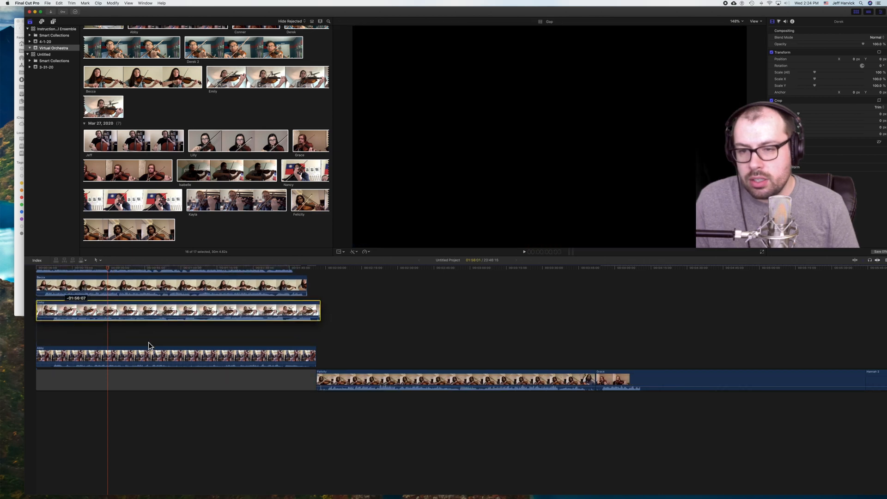
# Move the following six storyline clips onto the stack of connected clips, each starting at the project start
pyautogui.moveTo(422, 381); pyautogui.dragTo(257, 355)
pyautogui.moveTo(368, 381); pyautogui.dragTo(90, 309)
pyautogui.moveTo(393, 388); pyautogui.dragTo(171, 328)
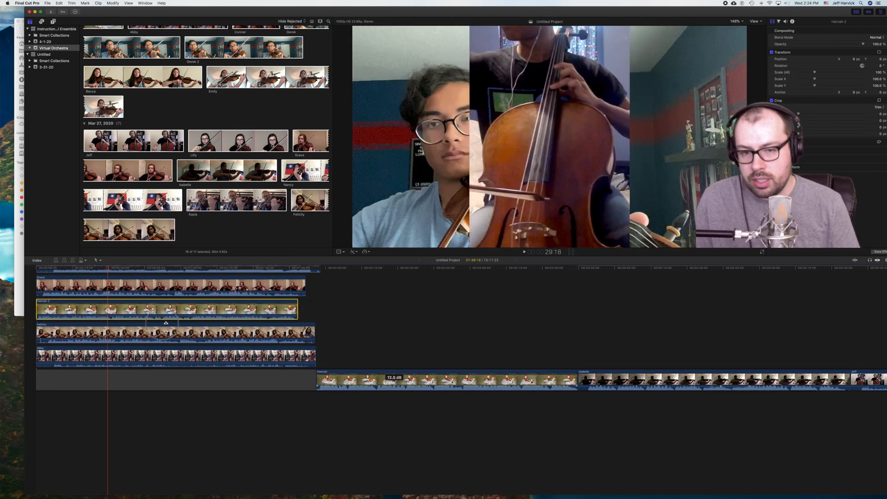
pyautogui.moveTo(424, 393); pyautogui.dragTo(425, 390)
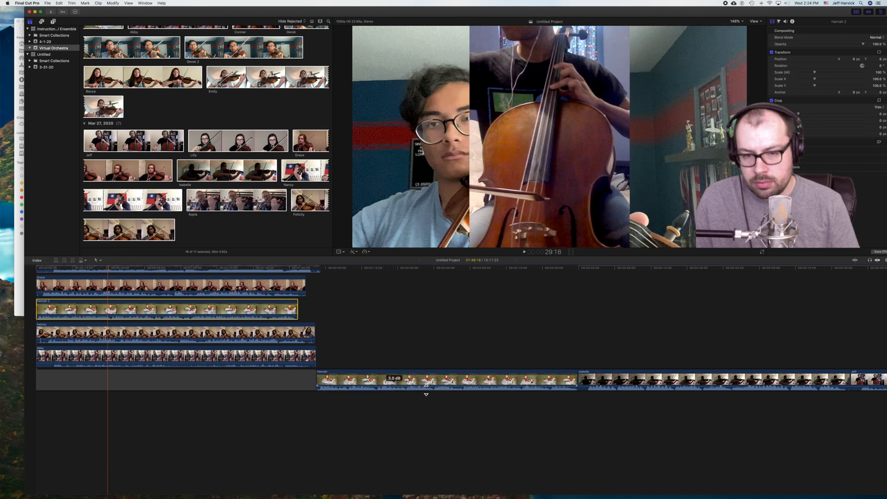
pyautogui.moveTo(481, 381); pyautogui.dragTo(202, 308)
pyautogui.moveTo(441, 382); pyautogui.dragTo(123, 308)
pyautogui.moveTo(382, 370); pyautogui.dragTo(274, 347)
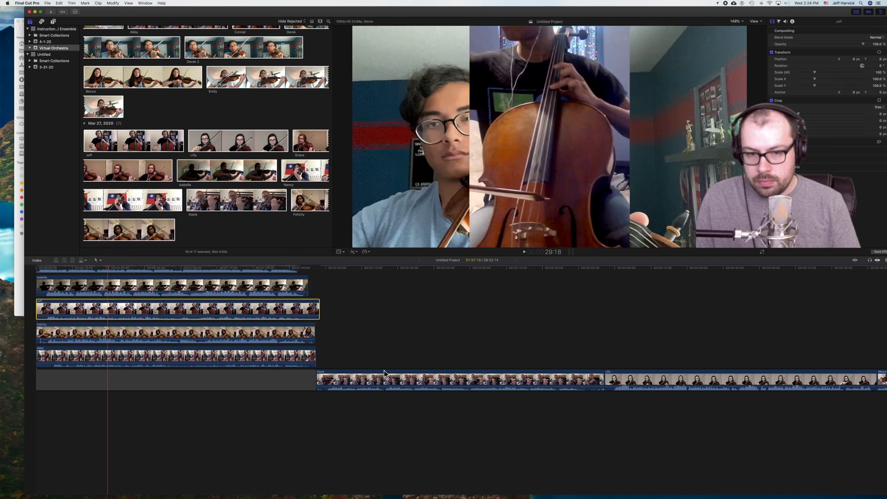
# Stack the last four storyline clips at the project start and check the full stack of connected clips
pyautogui.moveTo(349, 369); pyautogui.dragTo(69, 309)
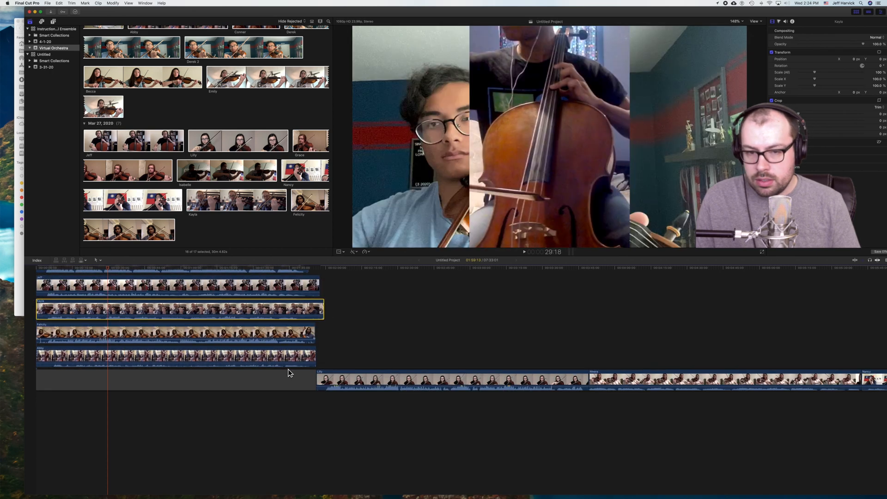
pyautogui.moveTo(332, 379); pyautogui.dragTo(28, 281)
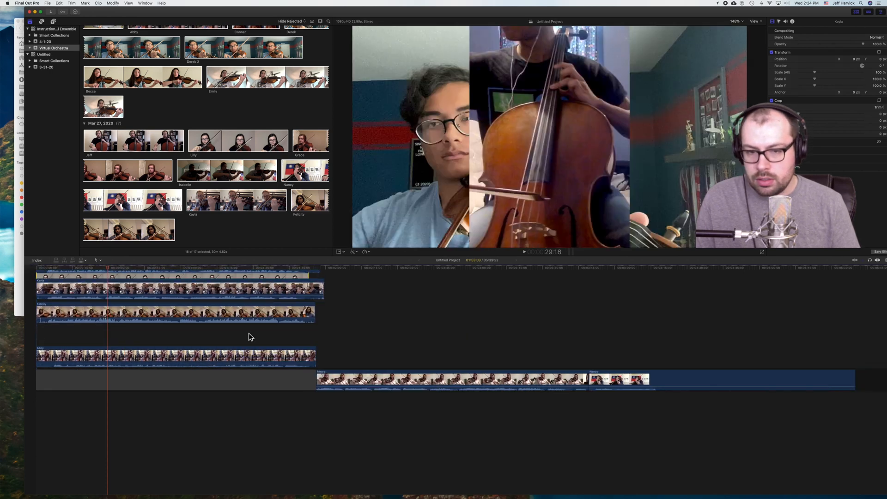
pyautogui.moveTo(330, 375); pyautogui.dragTo(68, 266)
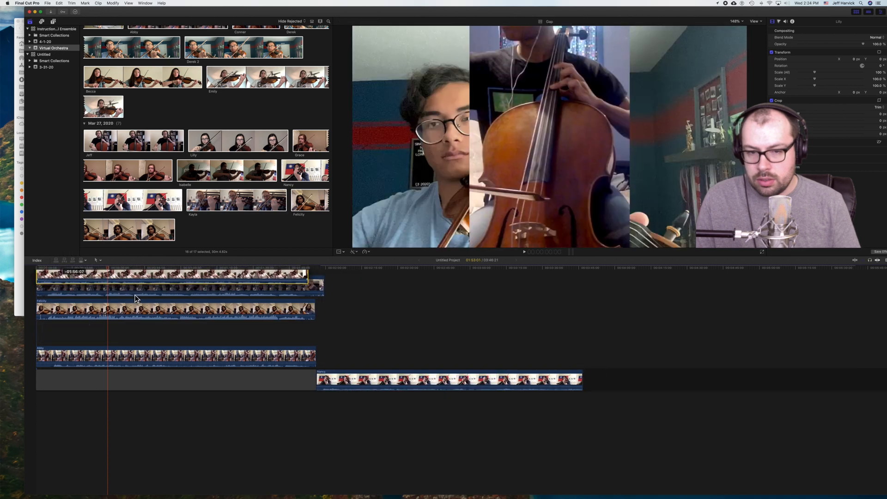
pyautogui.moveTo(377, 380); pyautogui.dragTo(69, 285)
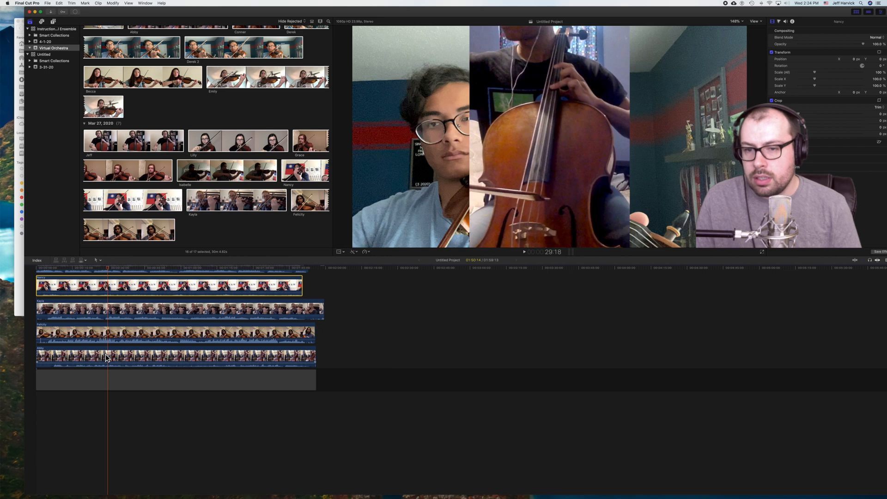
pyautogui.scroll(10, 114, 357)
pyautogui.scroll(-3, 117, 354)
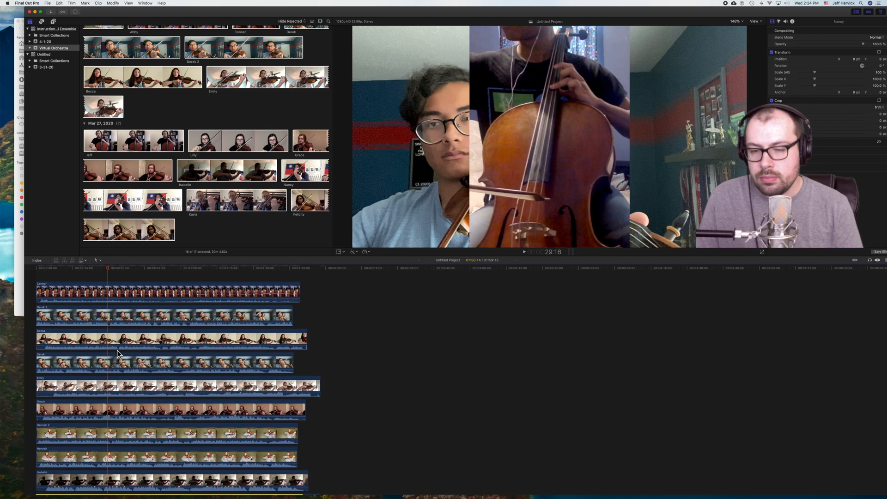
# Turn on Transform, make the window full screen, and try scaling the selected clip down to about 46%
pyautogui.click(342, 254)
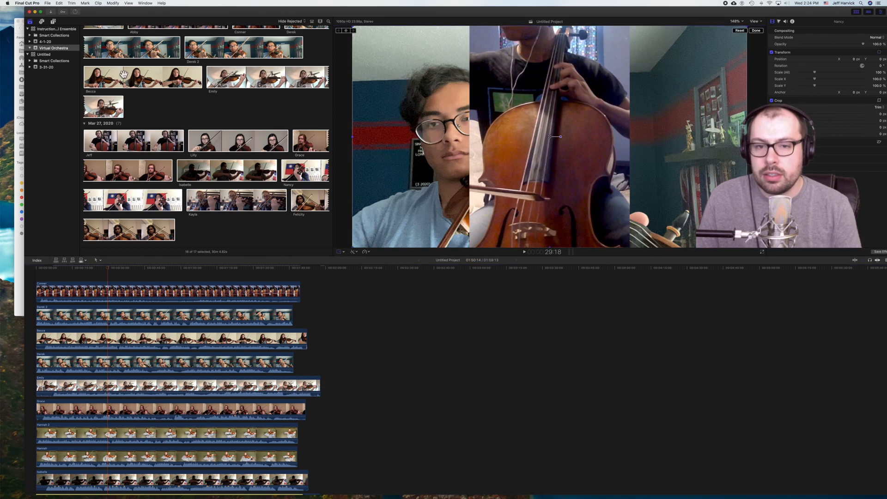
pyautogui.click(40, 12)
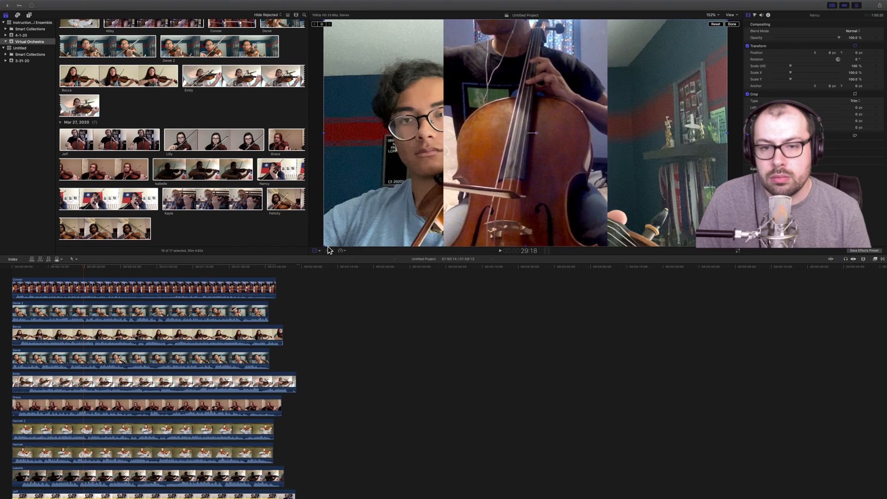
pyautogui.moveTo(328, 249); pyautogui.dragTo(436, 179)
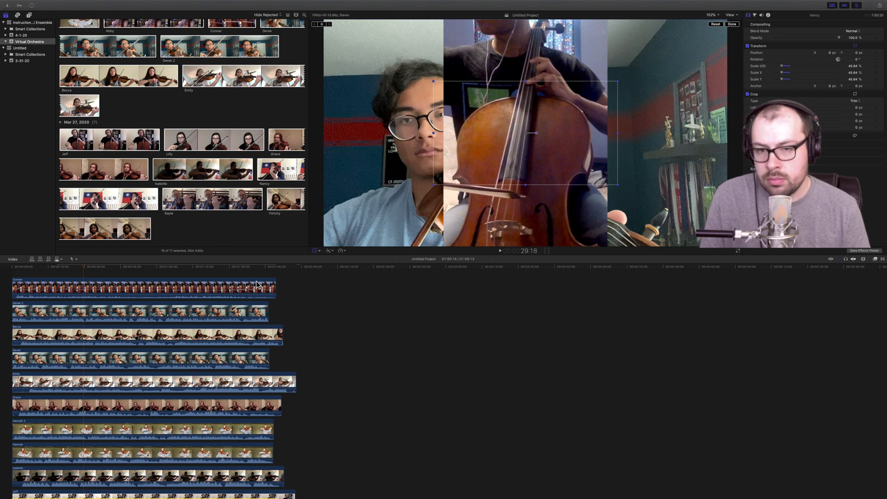
# Select every timeline clip except the gap and scale them all down together to about 22%
pyautogui.click(240, 292)
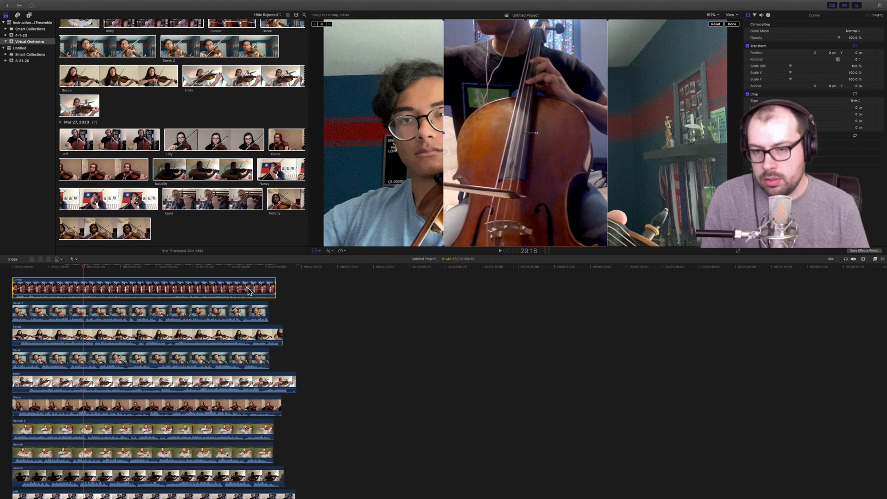
pyautogui.press('super+a')
pyautogui.scroll(-10, 208, 356)
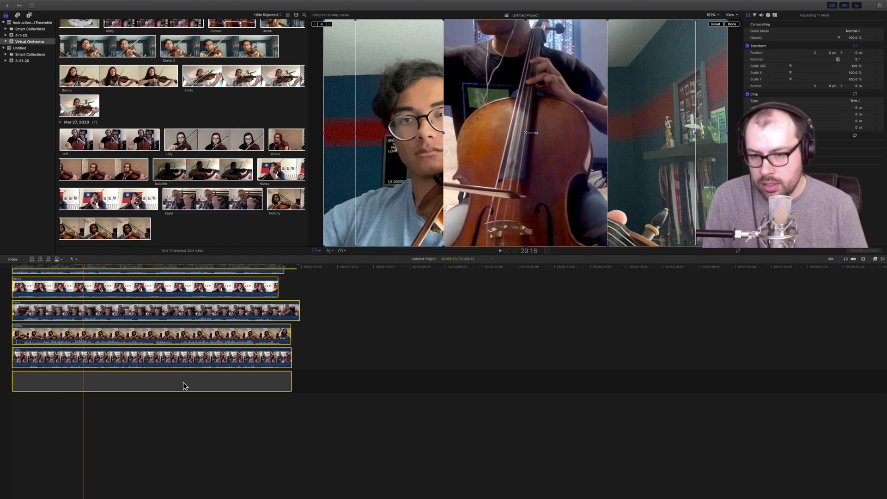
pyautogui.keyDown('super'); pyautogui.click(183, 386); pyautogui.keyUp('super')
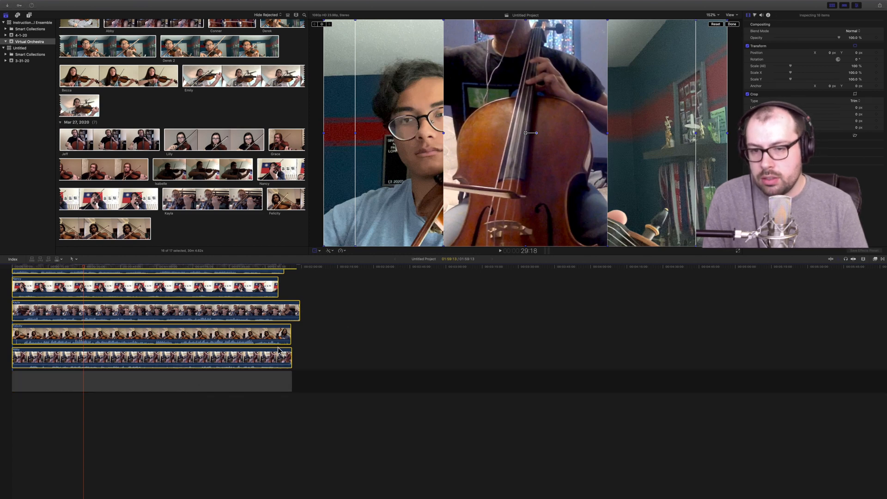
pyautogui.moveTo(327, 250); pyautogui.dragTo(486, 161)
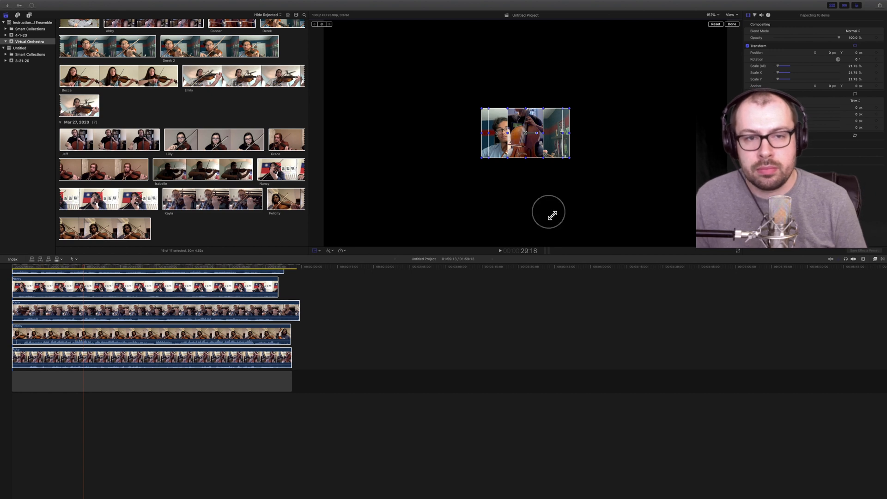
# Arrange six player clips in the frame as a three-high left column and the rest of a four-clip top row
pyautogui.moveTo(523, 144); pyautogui.dragTo(368, 59)
pyautogui.moveTo(525, 138); pyautogui.dragTo(375, 115)
pyautogui.moveTo(526, 135); pyautogui.dragTo(366, 172)
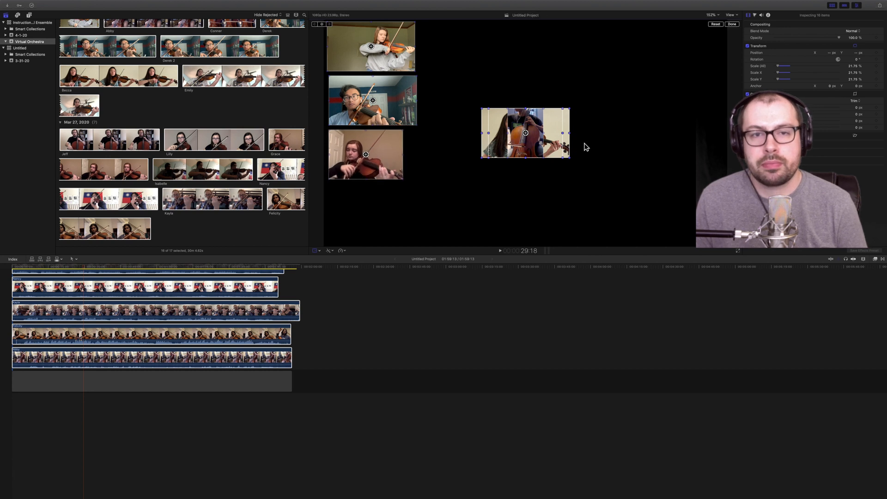
pyautogui.moveTo(530, 152); pyautogui.dragTo(466, 70)
pyautogui.moveTo(537, 111); pyautogui.dragTo(547, 67)
pyautogui.moveTo(532, 146); pyautogui.dragTo(653, 64)
# Position further player clips to fill the second and third rows of the four-column grid
pyautogui.click(468, 119)
pyautogui.moveTo(467, 115); pyautogui.dragTo(469, 115)
pyautogui.moveTo(528, 153); pyautogui.dragTo(649, 127)
pyautogui.moveTo(531, 147); pyautogui.dragTo(654, 170)
pyautogui.moveTo(526, 151); pyautogui.dragTo(466, 173)
pyautogui.moveTo(526, 156); pyautogui.dragTo(558, 177)
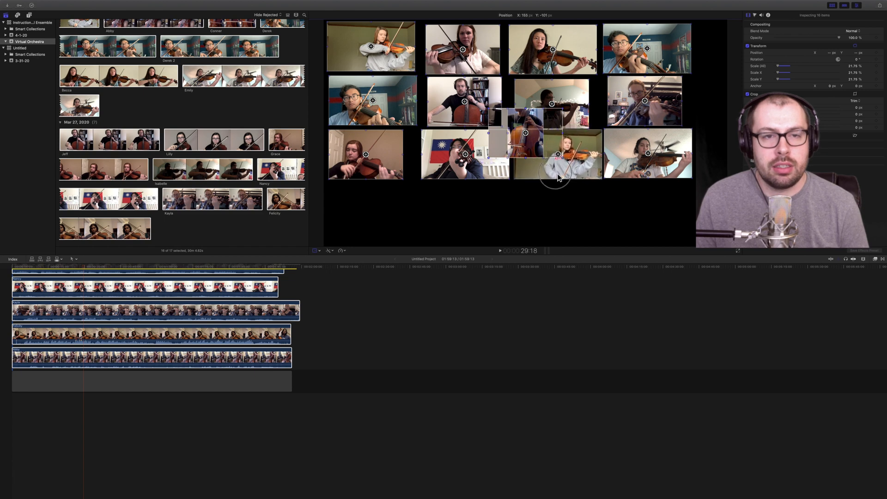
# Fine-tune the horizontal spacing of the second, third and fourth player clips in the grid's third row
pyautogui.moveTo(471, 172); pyautogui.dragTo(465, 171)
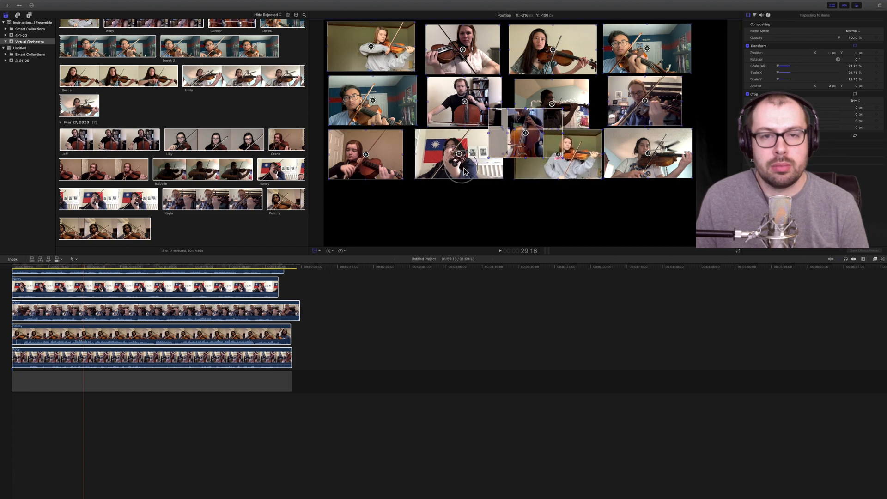
pyautogui.moveTo(565, 177); pyautogui.dragTo(563, 177)
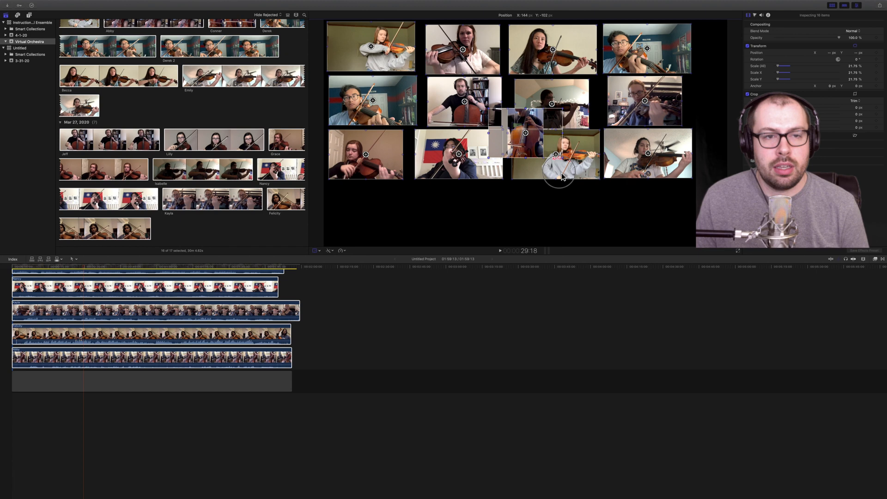
pyautogui.moveTo(636, 171); pyautogui.dragTo(641, 172)
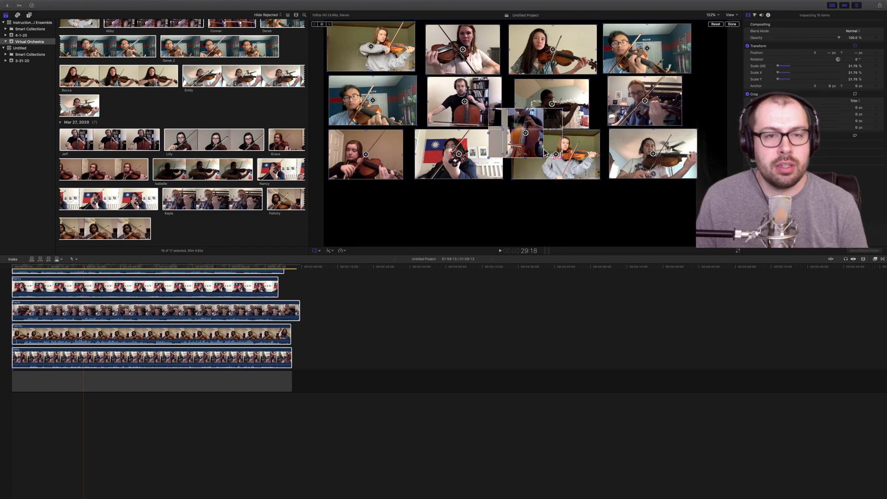
pyautogui.moveTo(532, 152)
pyautogui.mouseDown()
pyautogui.moveTo(459, 189)
pyautogui.moveTo(535, 152)
pyautogui.mouseUp()
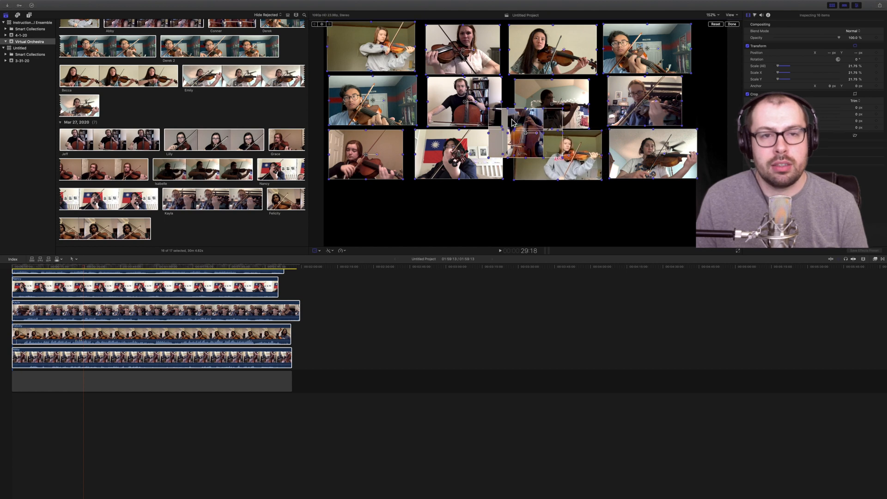
# Place the four remaining stacked player clips side by side as the grid's fourth row and turn off Transform
pyautogui.moveTo(509, 122); pyautogui.dragTo(343, 198)
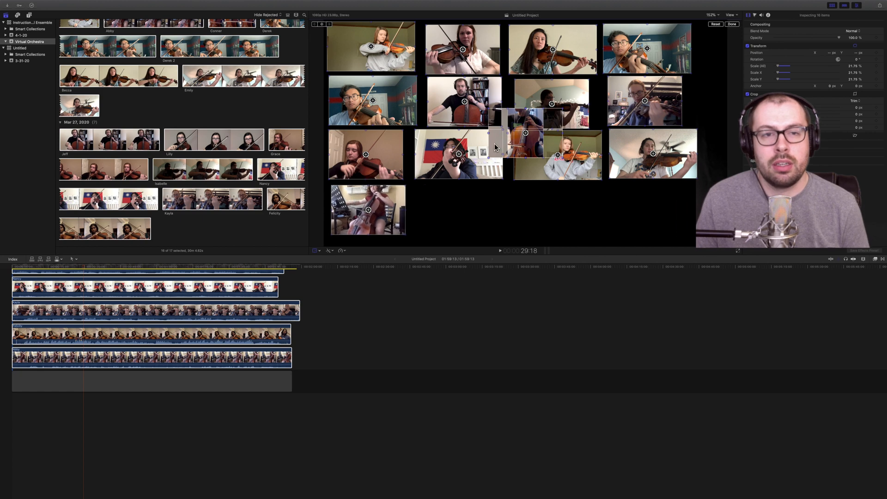
pyautogui.moveTo(514, 124); pyautogui.dragTo(451, 198)
pyautogui.moveTo(517, 121); pyautogui.dragTo(550, 195)
pyautogui.moveTo(509, 119); pyautogui.dragTo(639, 191)
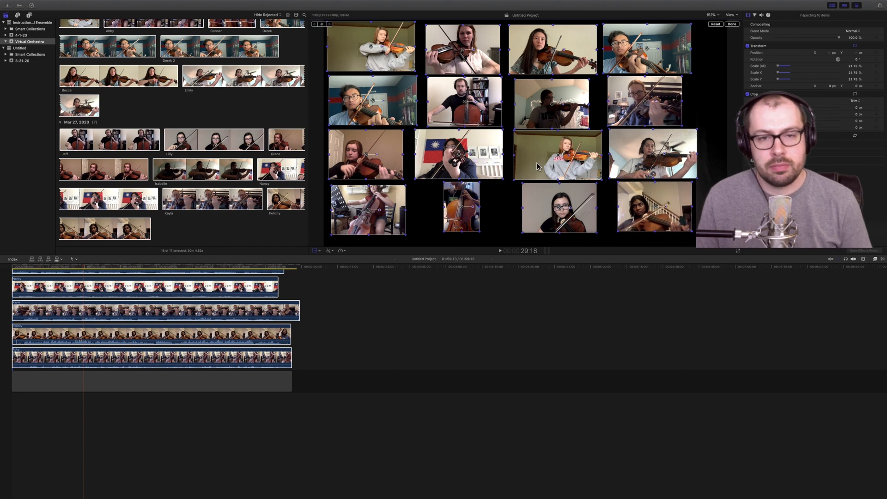
pyautogui.click(315, 251)
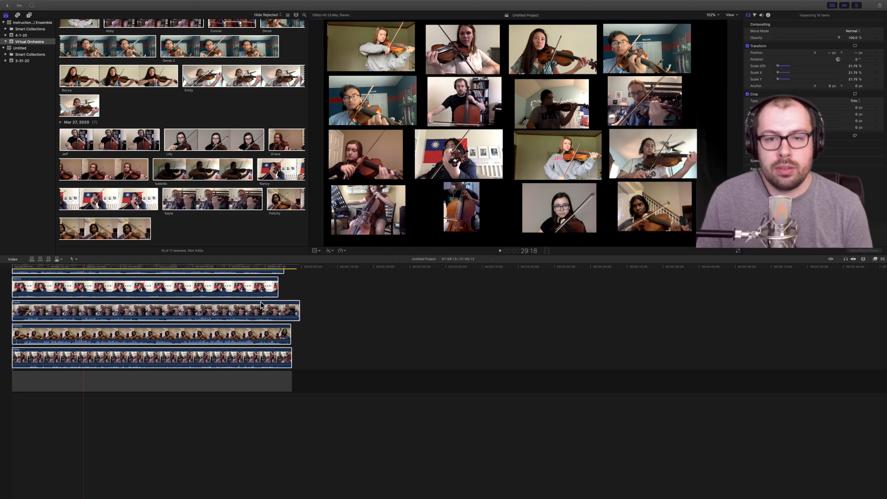
# Play a few seconds of the sixteen-player grid from near the start of the project, then stop
pyautogui.scroll(10, 41, 323)
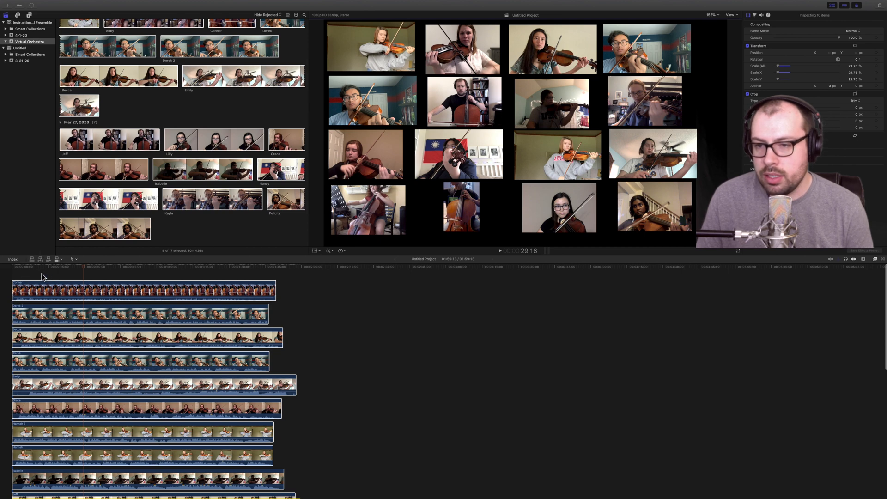
pyautogui.click(24, 272)
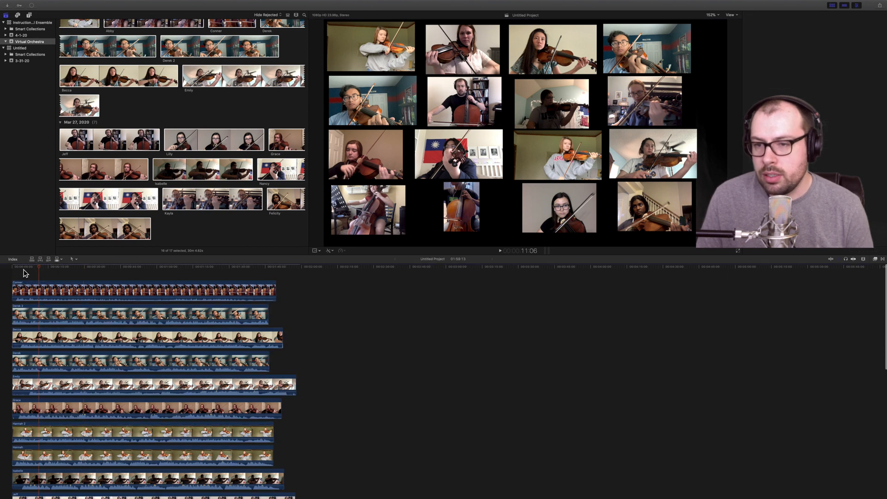
pyautogui.click(25, 272)
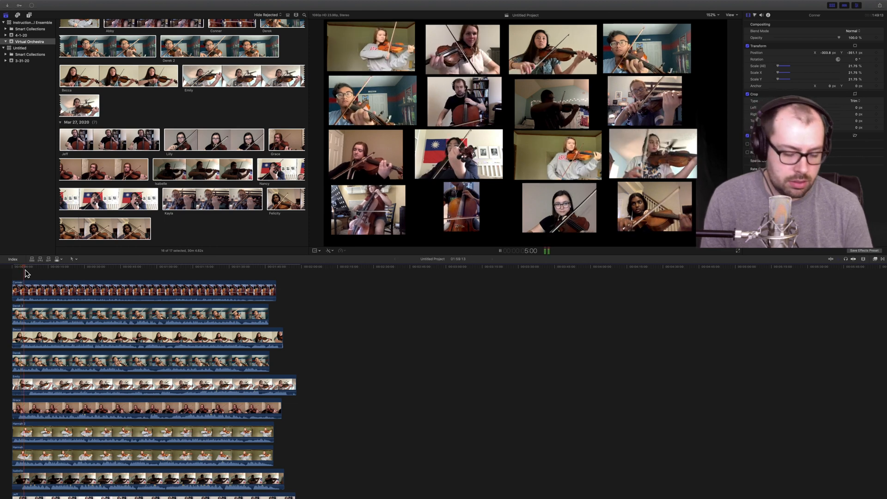
pyautogui.press('space')
pyautogui.scroll(-12, 69, 371)
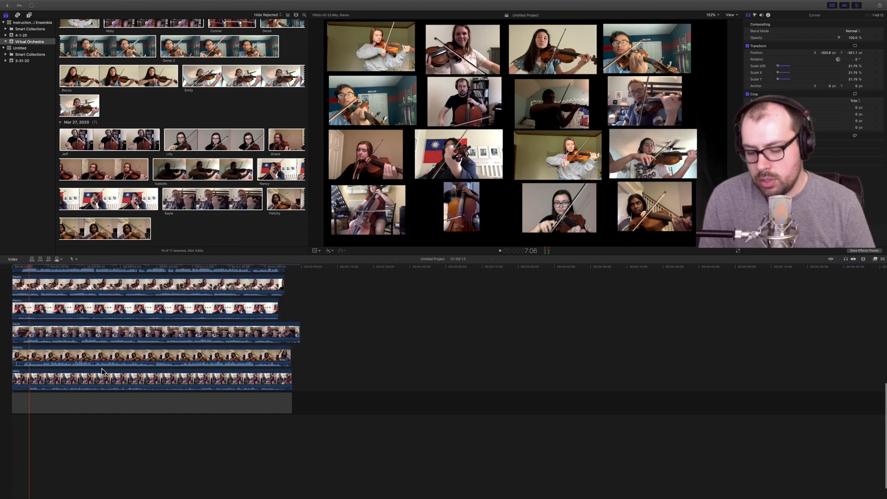
pyautogui.press('super+a')
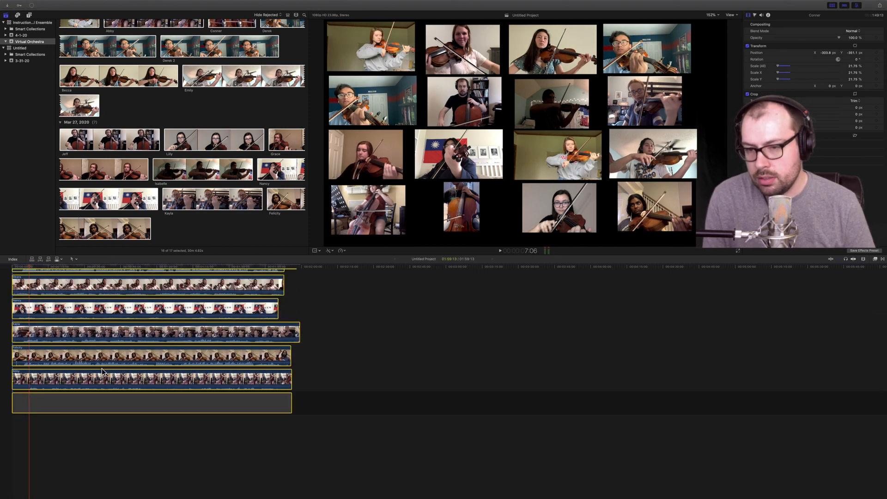
pyautogui.click(201, 444)
pyautogui.scroll(12, 48, 279)
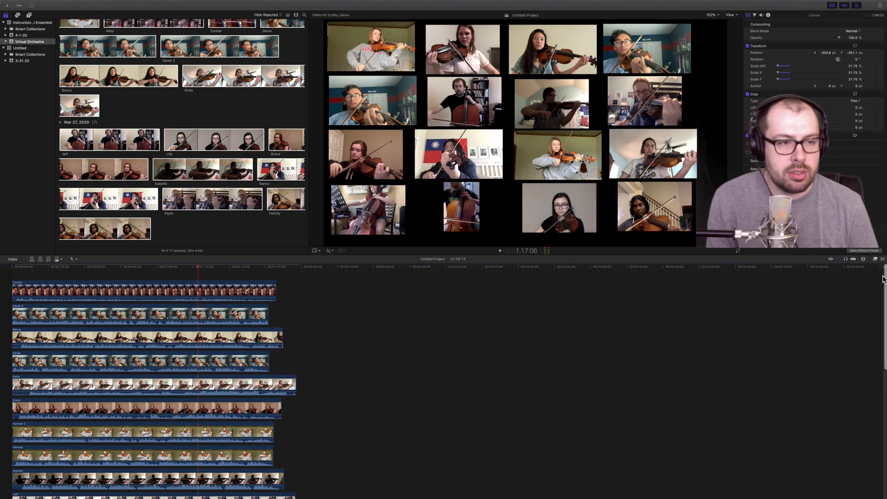
# Zoom the timeline in on the project's opening seconds and enlarge the clip height to nearly its maximum so the waveforms are readable
pyautogui.click(863, 259)
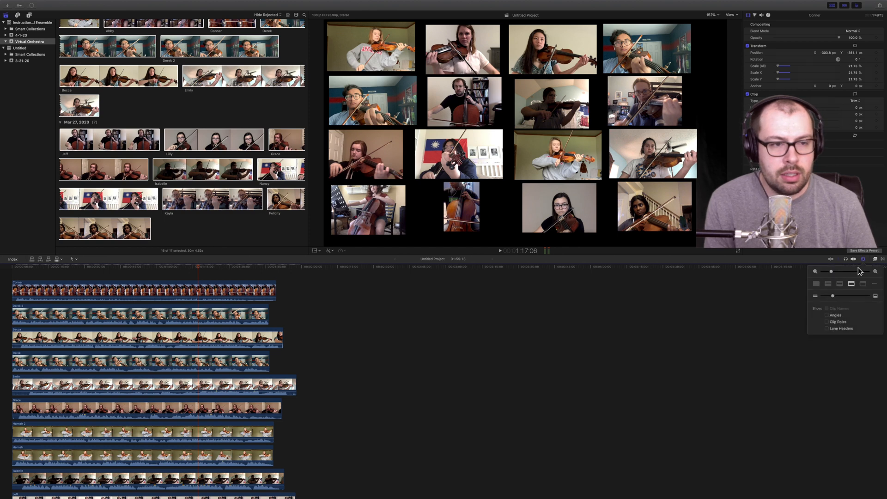
pyautogui.moveTo(834, 273); pyautogui.dragTo(865, 273)
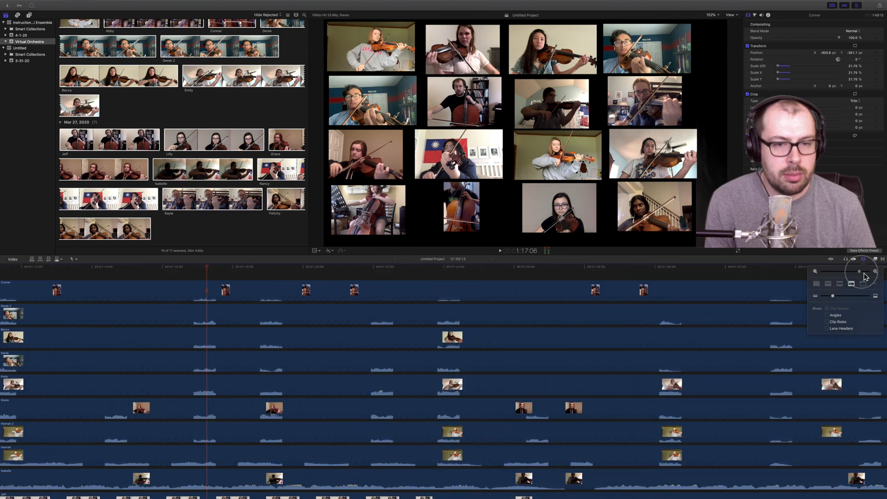
pyautogui.hscroll(-15, 213, 301)
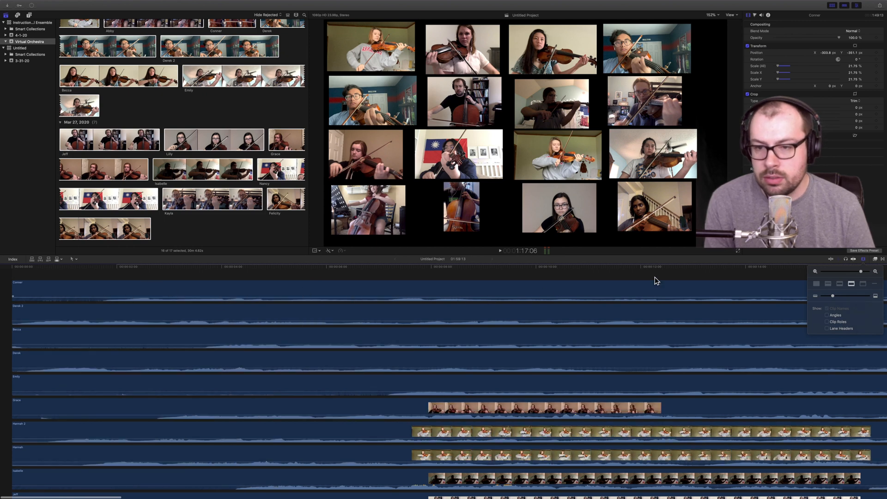
pyautogui.moveTo(865, 273); pyautogui.dragTo(864, 275)
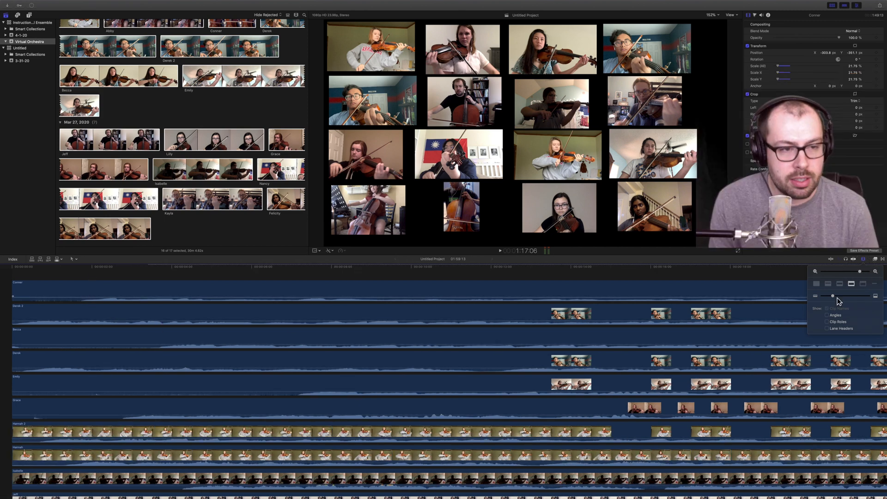
pyautogui.moveTo(833, 296); pyautogui.dragTo(869, 296)
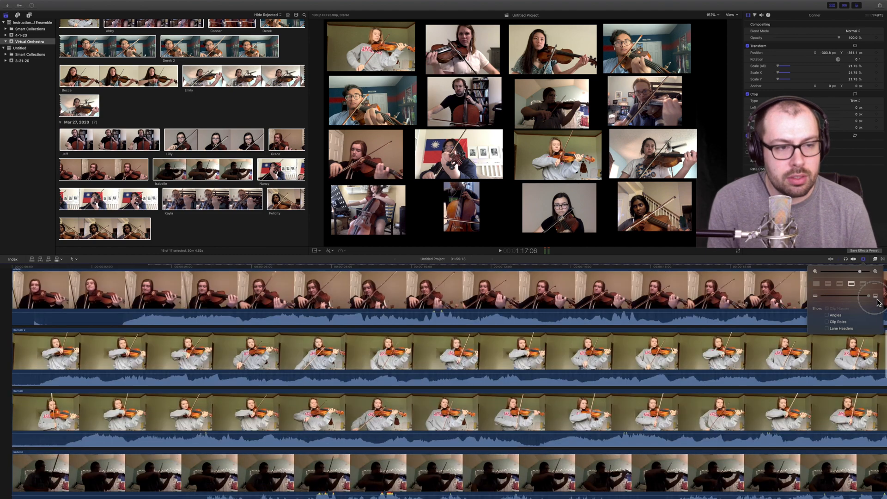
pyautogui.scroll(10, 111, 358)
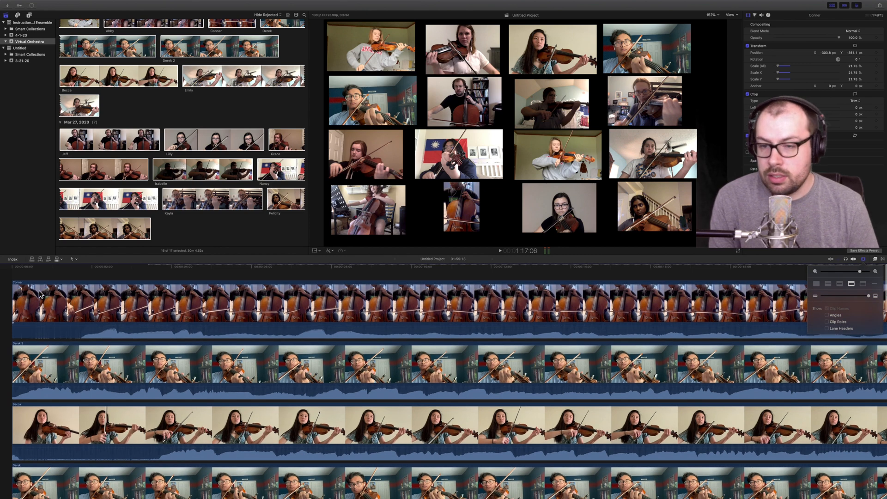
pyautogui.scroll(2, 78, 294)
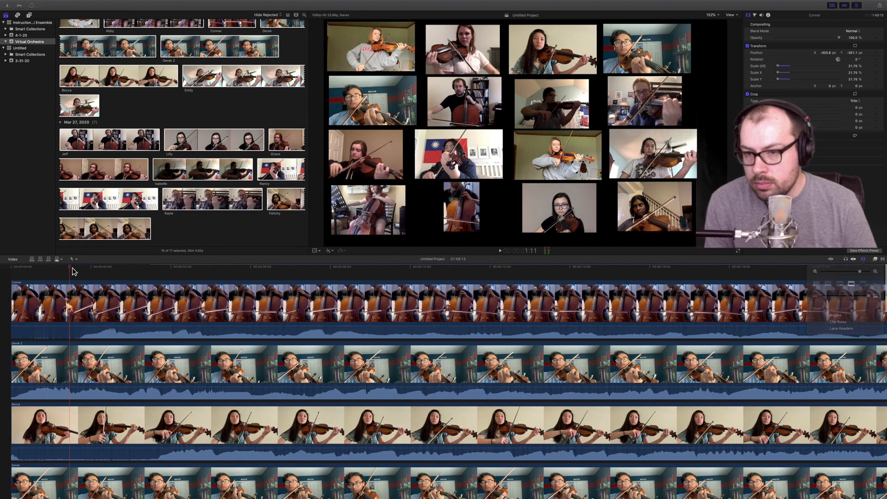
# Cut the topmost cello clip at 1:08, just before the playing starts, and delete its silent opening piece
pyautogui.click(69, 268)
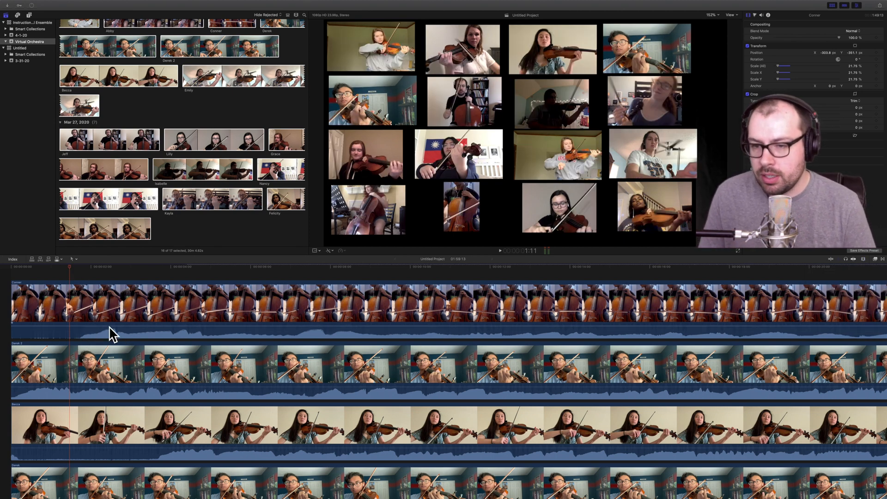
pyautogui.click(90, 303)
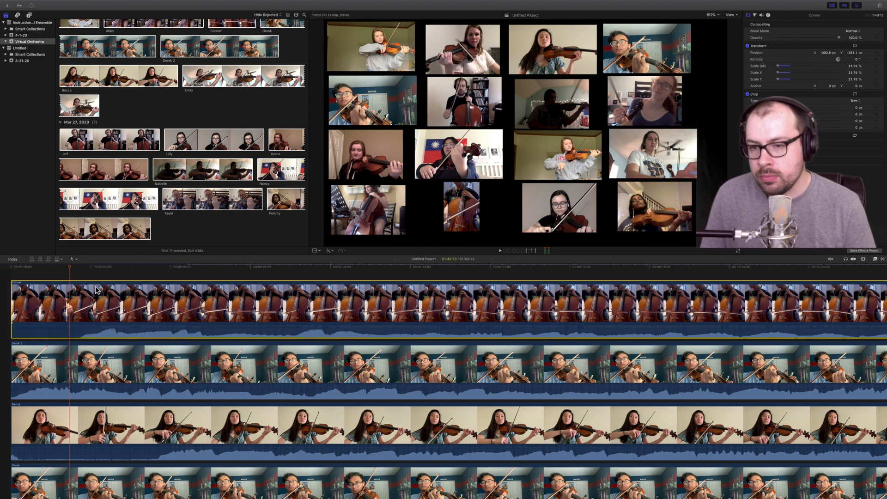
pyautogui.moveTo(73, 272); pyautogui.dragTo(69, 272)
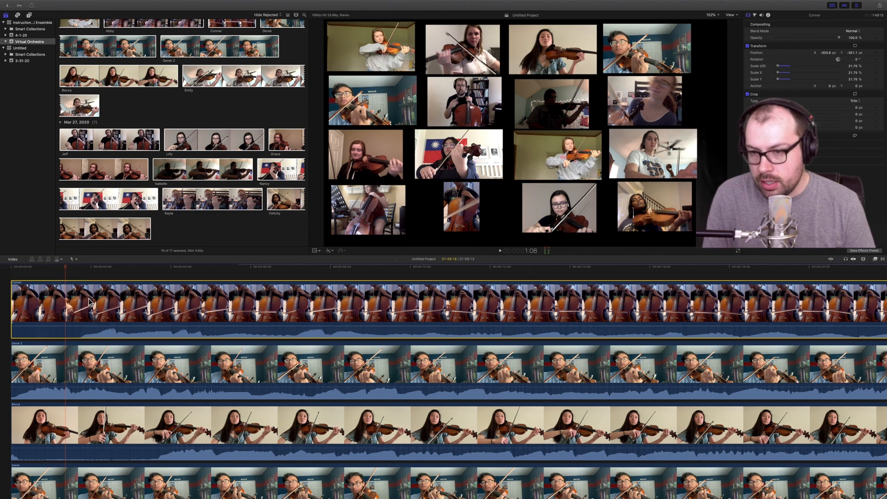
pyautogui.click(69, 272)
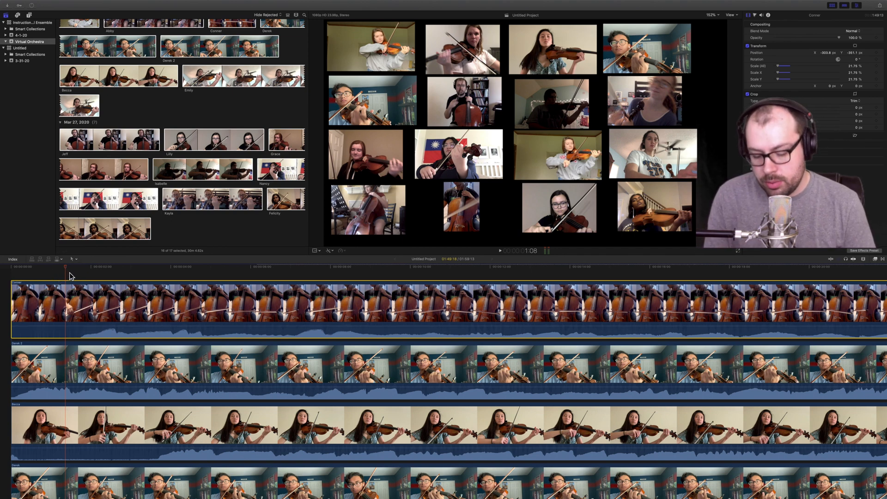
pyautogui.press('super+b')
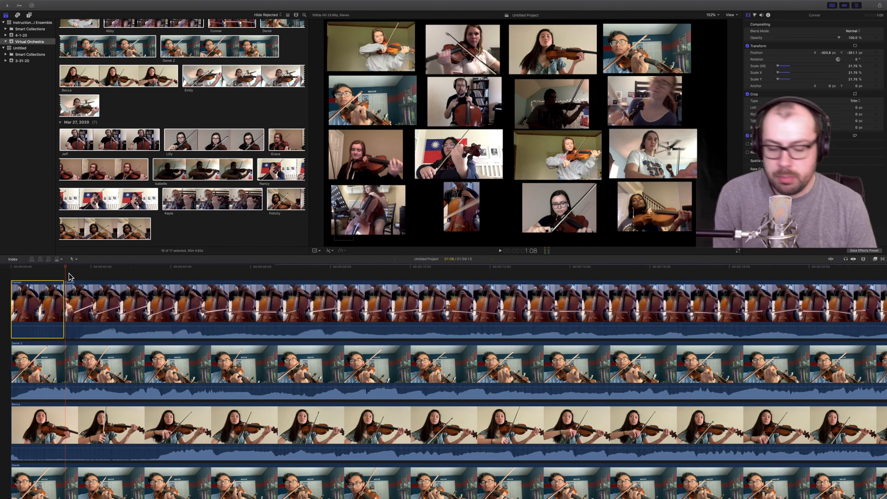
pyautogui.press('Delete')
pyautogui.click(72, 322)
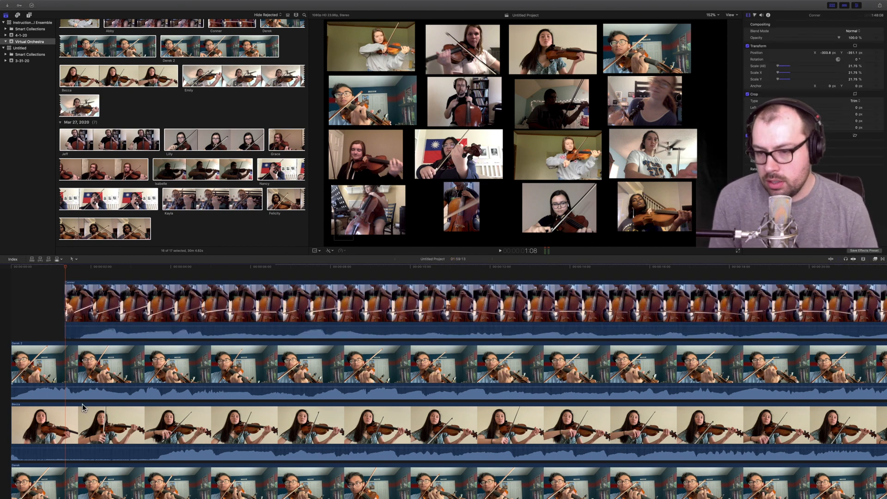
# Cut the third clip from the top, the violinist before a plain wall, at 3:02 and delete its opening piece
pyautogui.click(166, 275)
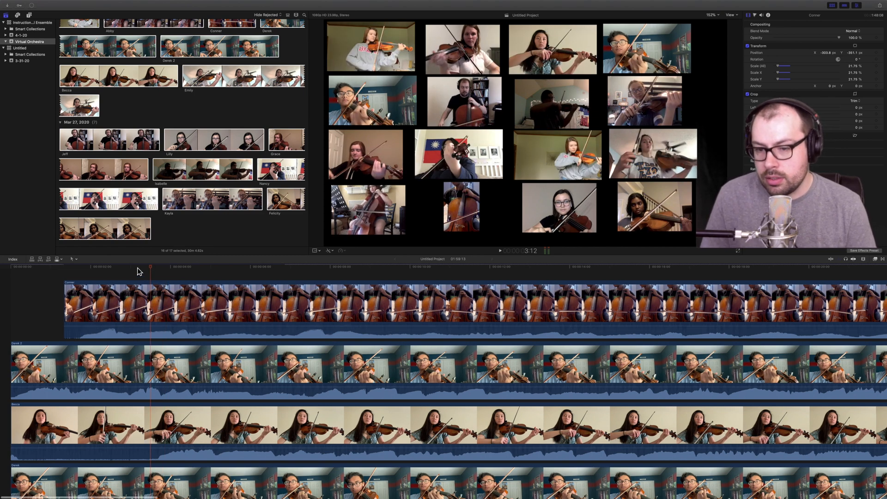
pyautogui.click(119, 447)
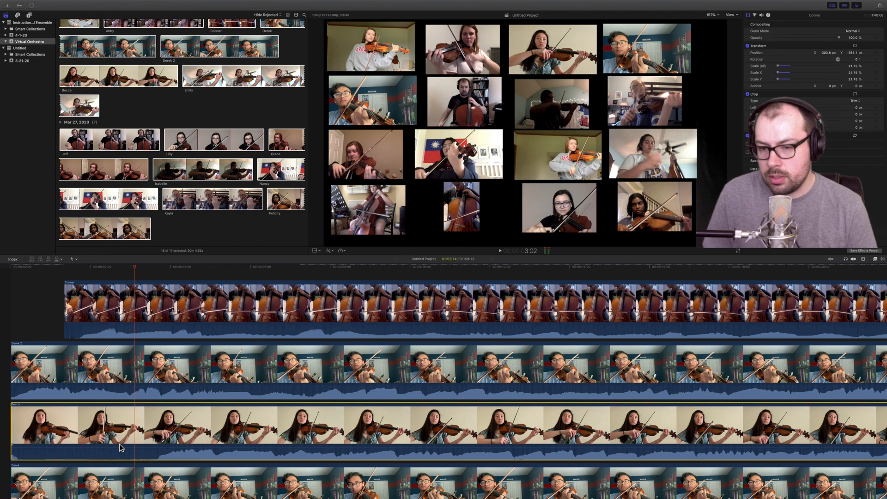
pyautogui.press('super+b')
pyautogui.press('Delete')
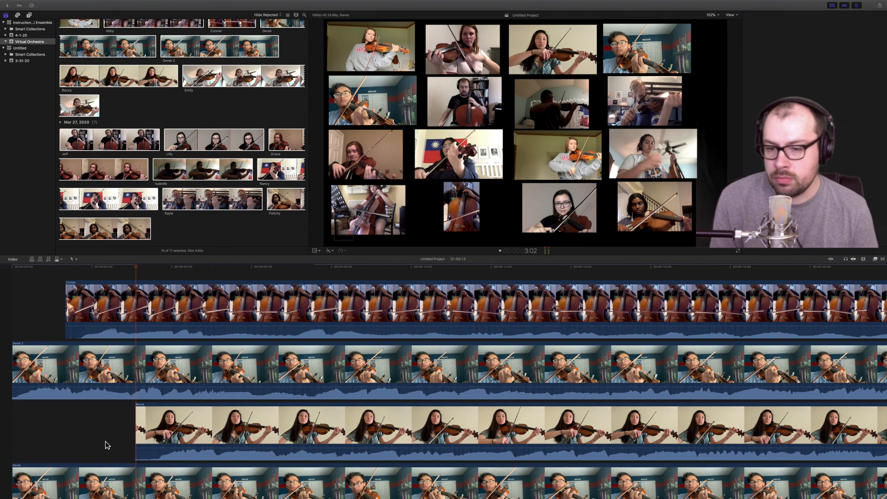
# Cut the fifth clip from the top, the player in the white T-shirt, at 6:22 and delete its opening piece
pyautogui.scroll(-5, 32, 398)
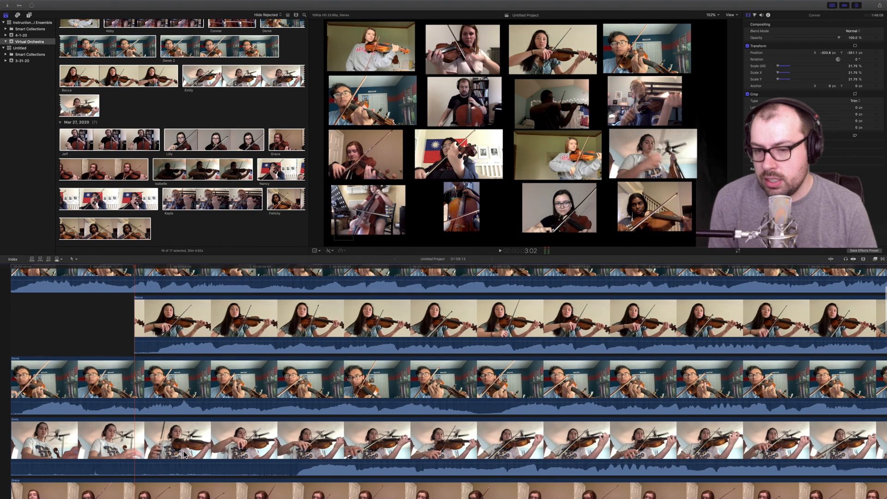
pyautogui.click(285, 442)
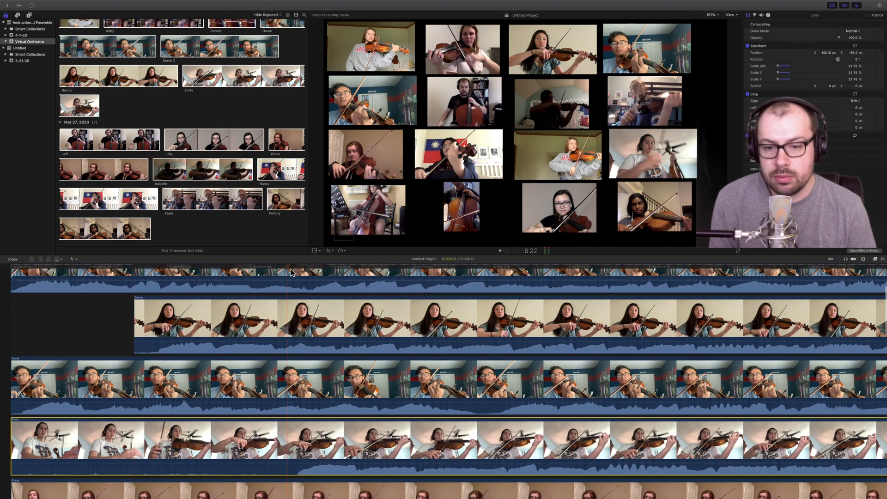
pyautogui.press('super+b')
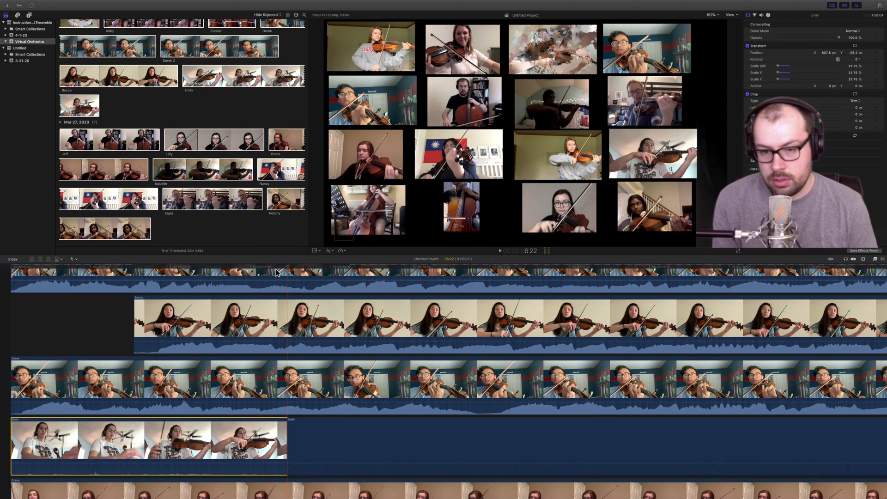
pyautogui.press('Delete')
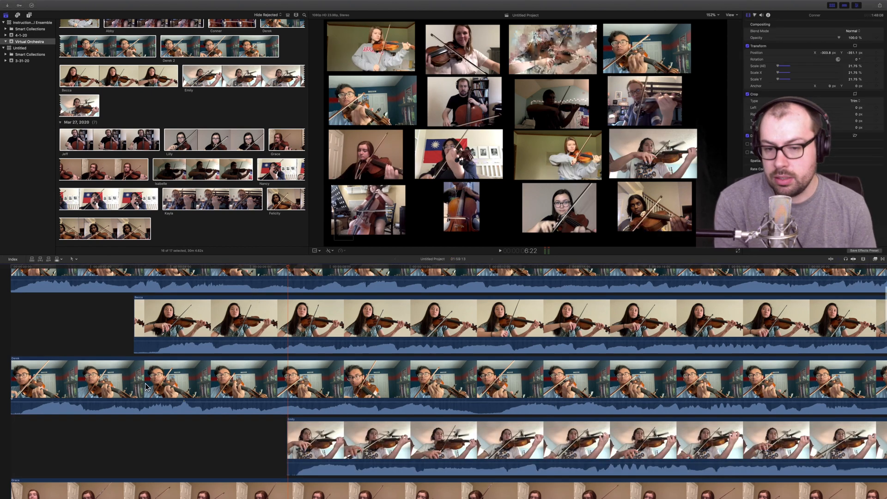
# Cut the sixth clip from the top, the violinist in the maroon top, at 2:09 and delete its opening piece
pyautogui.scroll(-5, 145, 383)
pyautogui.hscroll(1, 145, 384)
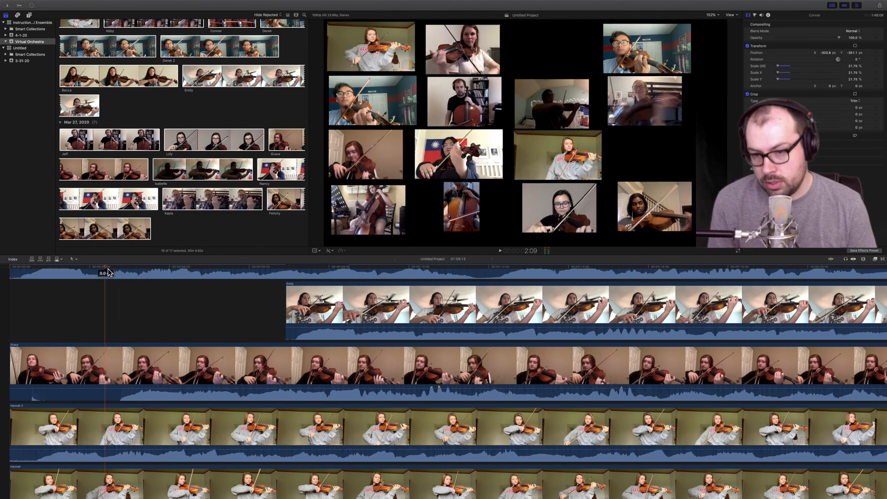
pyautogui.click(103, 371)
pyautogui.press('super+b')
pyautogui.press('Delete')
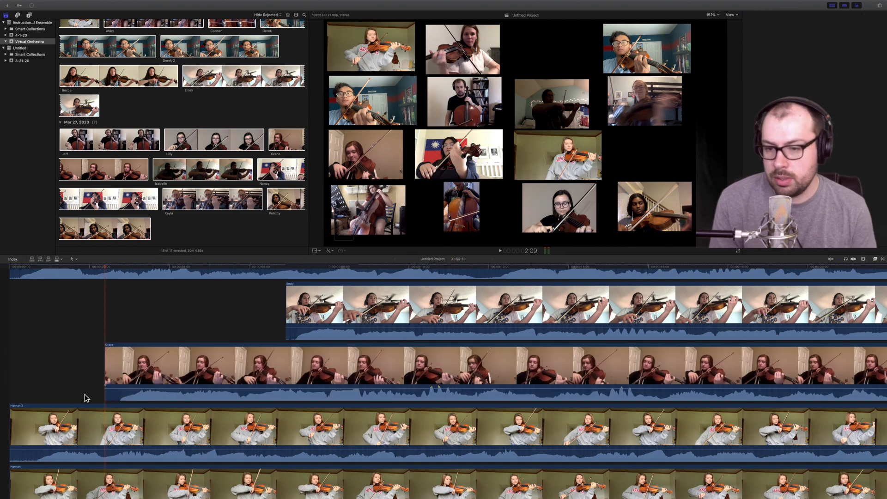
# Cut the upper of the two grey-sweatshirt violinist clips at 0:13 and delete its silent opening piece
pyautogui.click(33, 269)
pyautogui.click(57, 424)
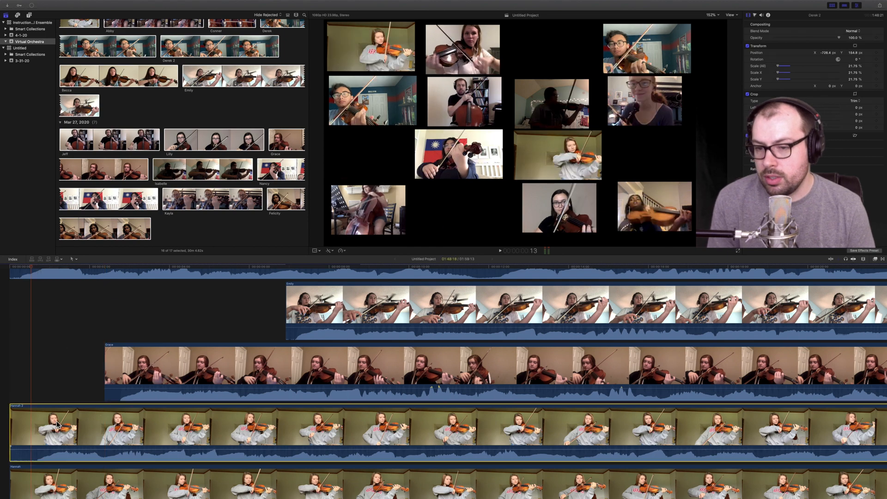
pyautogui.press('super+b')
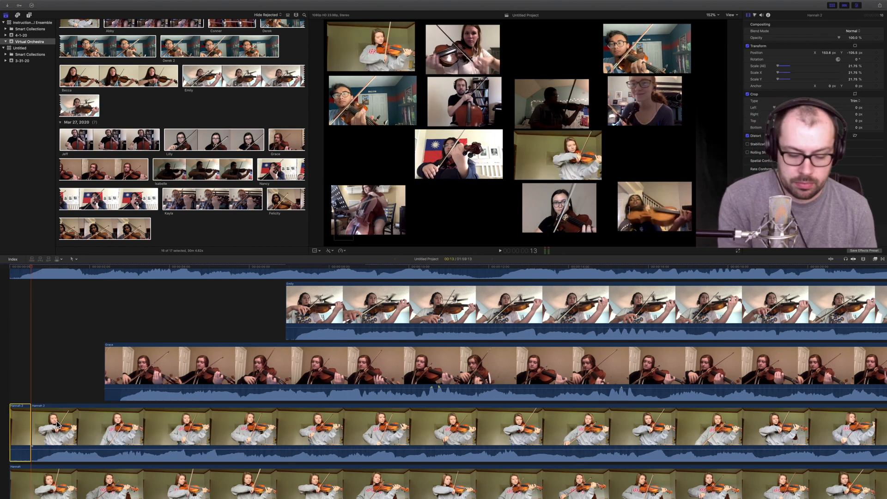
pyautogui.press('Delete')
# Cut the lower of the two grey-sweatshirt violinist clips at 1:02 and delete its opening piece
pyautogui.scroll(-5, 69, 323)
pyautogui.click(52, 267)
pyautogui.click(79, 367)
pyautogui.press('super+b')
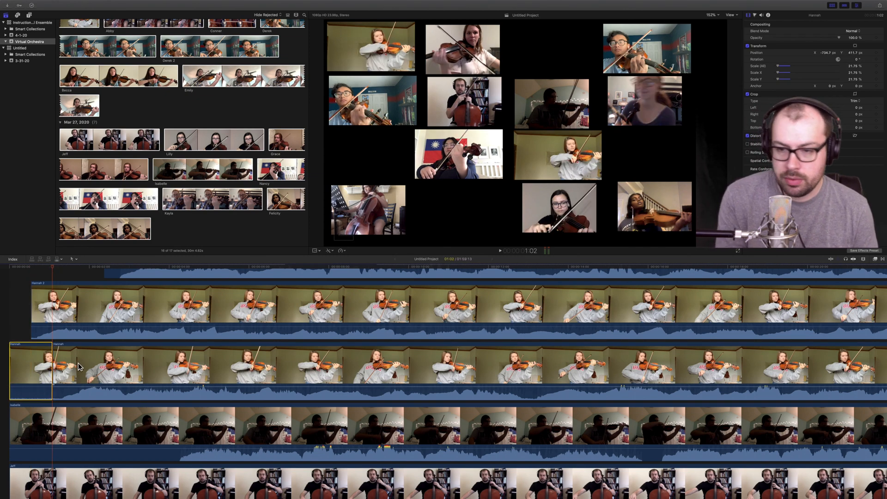
pyautogui.press('Delete')
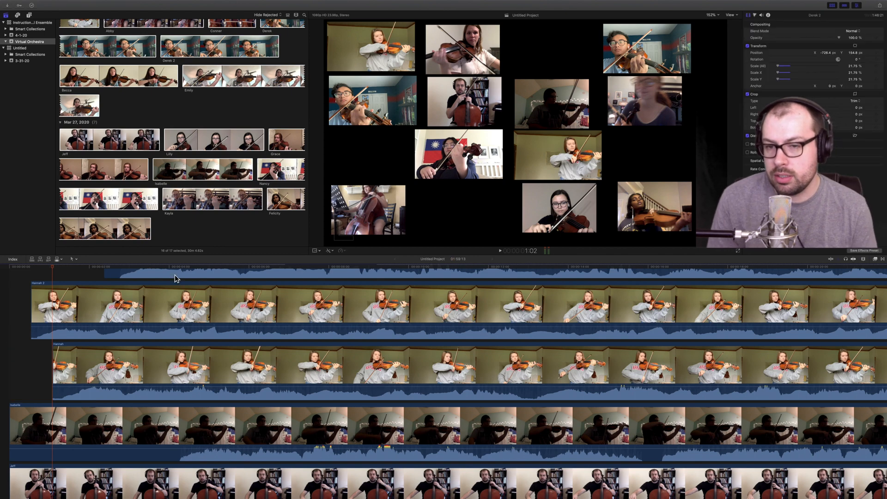
# Cut the dark, silhouetted violinist's clip at 4:01, just before the playing starts, and delete its opening piece
pyautogui.click(172, 269)
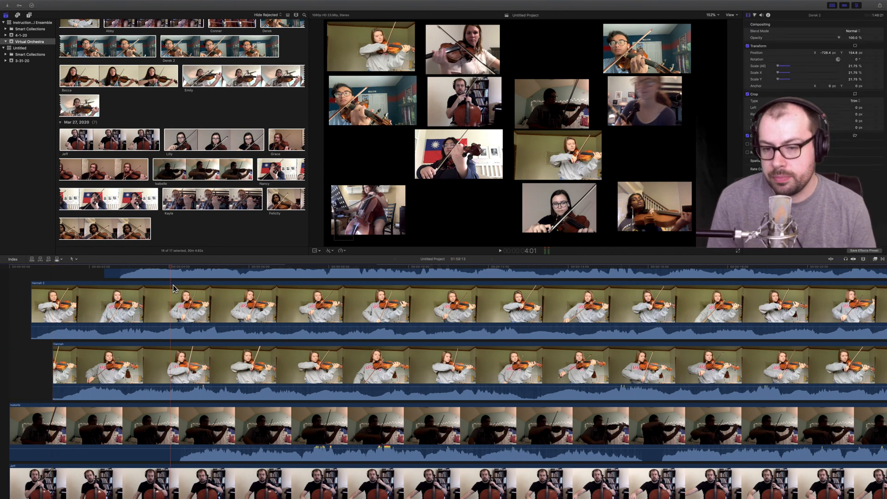
pyautogui.click(123, 420)
pyautogui.press('super+b')
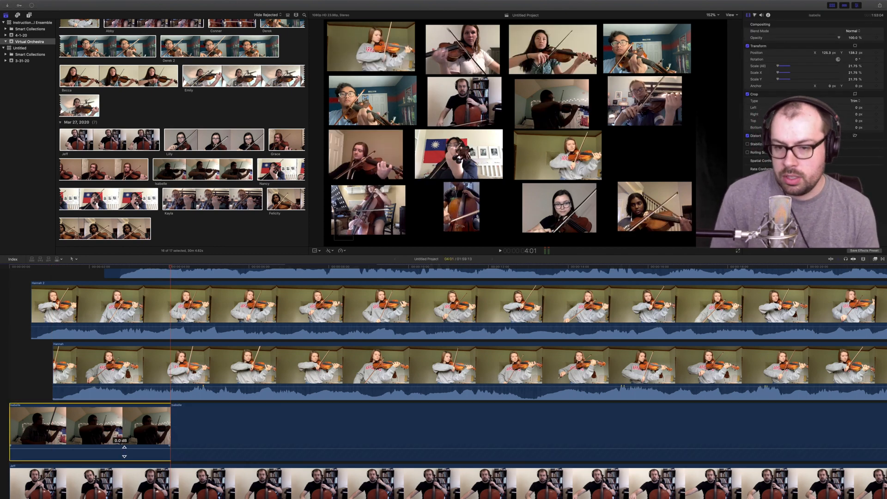
pyautogui.press('Delete')
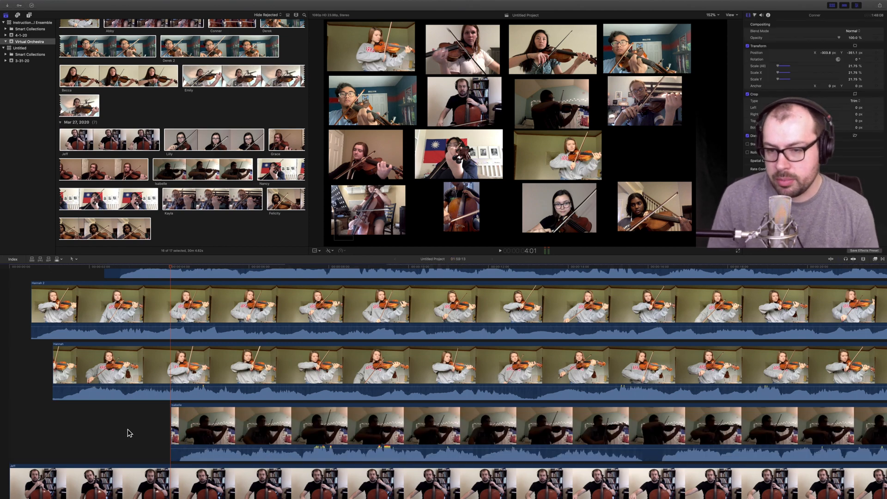
# Cut the clip of the cellist in front of the bookshelf at 4:10 and delete its opening piece
pyautogui.scroll(-5, 131, 432)
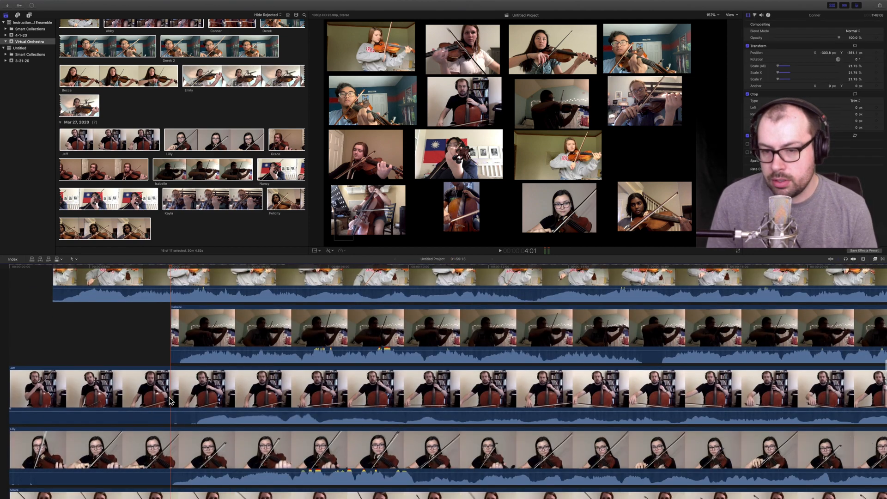
pyautogui.click(169, 400)
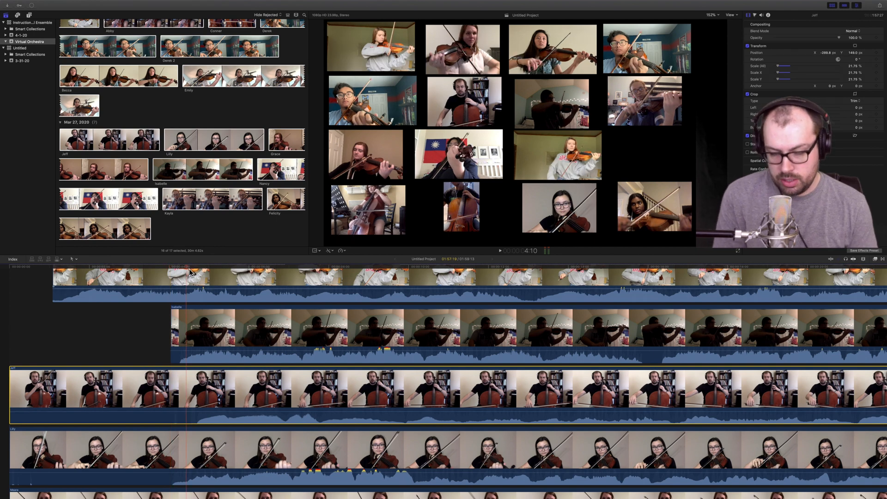
pyautogui.press('super+b')
pyautogui.press('Delete')
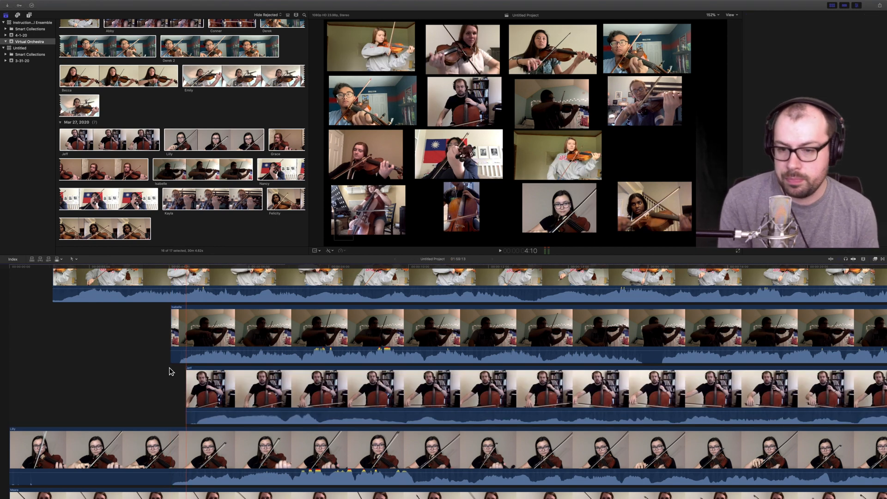
# Cut the clip of the violinist with glasses and black top at 3:15 and delete its opening piece
pyautogui.click(147, 456)
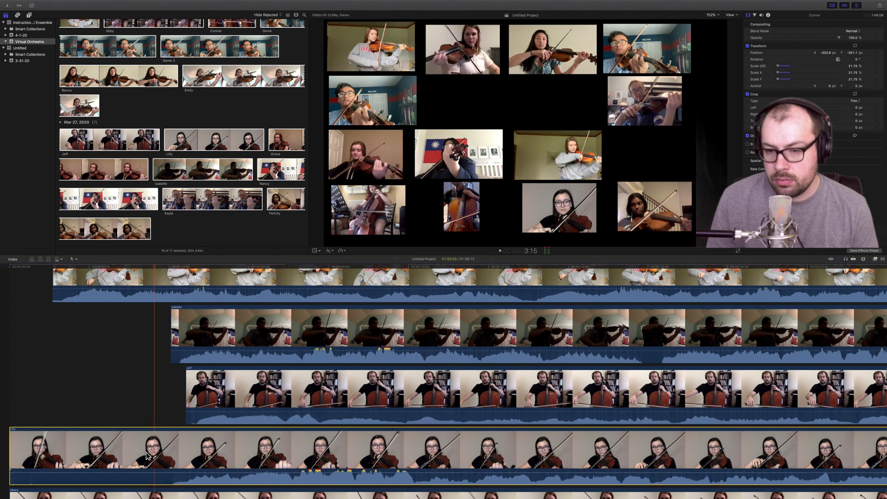
pyautogui.press('super+b')
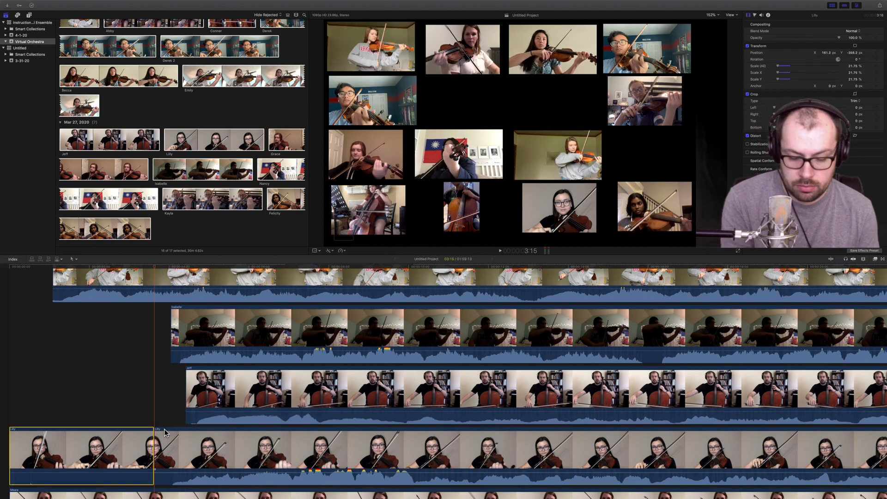
pyautogui.press('Delete')
# Cut the clip of the violinist in front of the red and blue flag at 1:22 and delete its opening piece
pyautogui.scroll(-5, 159, 413)
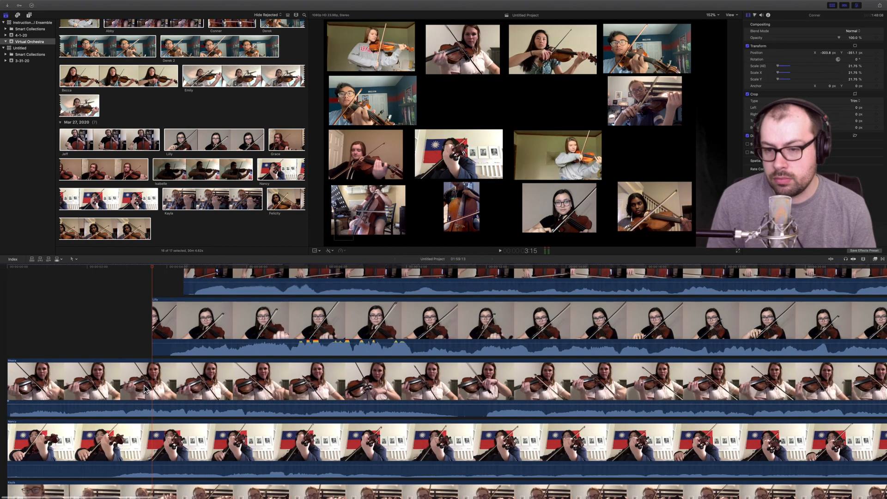
pyautogui.click(103, 267)
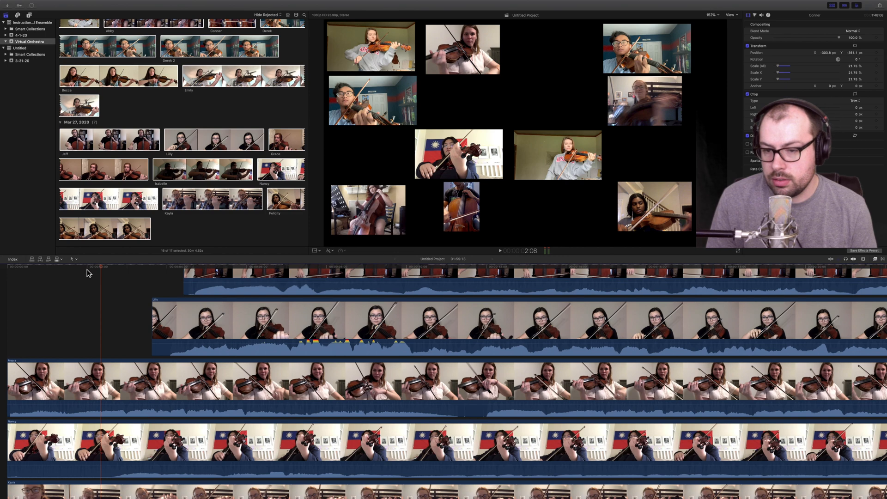
pyautogui.click(86, 270)
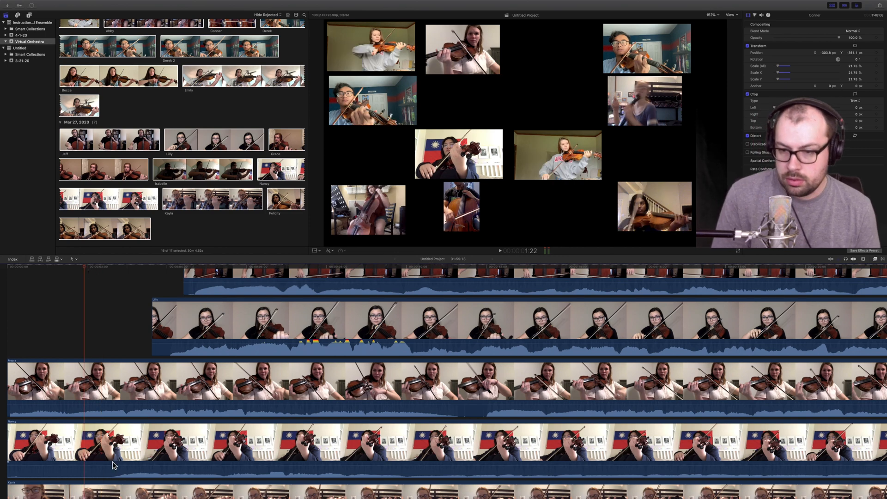
pyautogui.click(115, 445)
pyautogui.press('super+b')
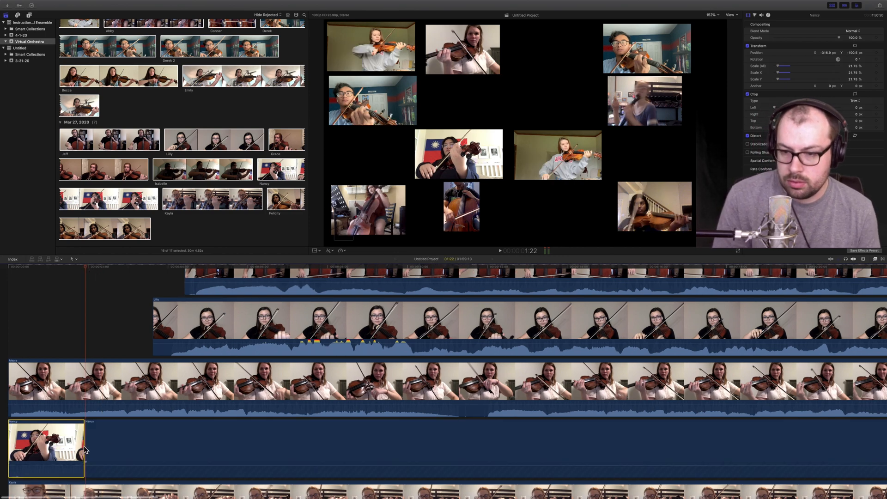
pyautogui.press('Delete')
pyautogui.press('super+4')
# Cut the clip directly below the flag-backed violinist's at 4:13 and delete its silent opening piece
pyautogui.scroll(-5, 99, 444)
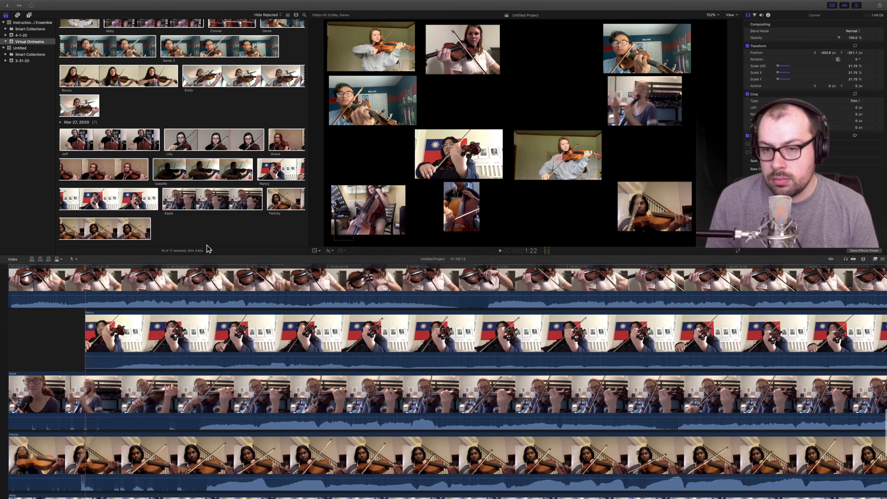
pyautogui.click(196, 271)
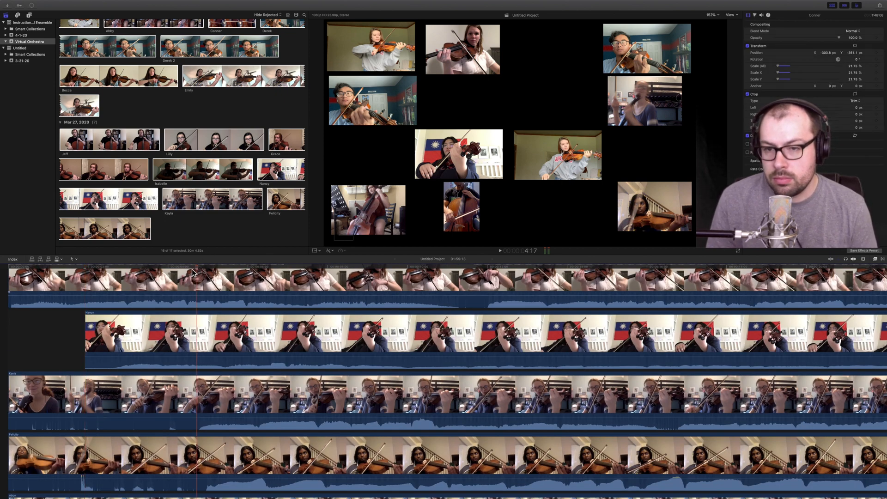
pyautogui.click(190, 271)
pyautogui.click(206, 401)
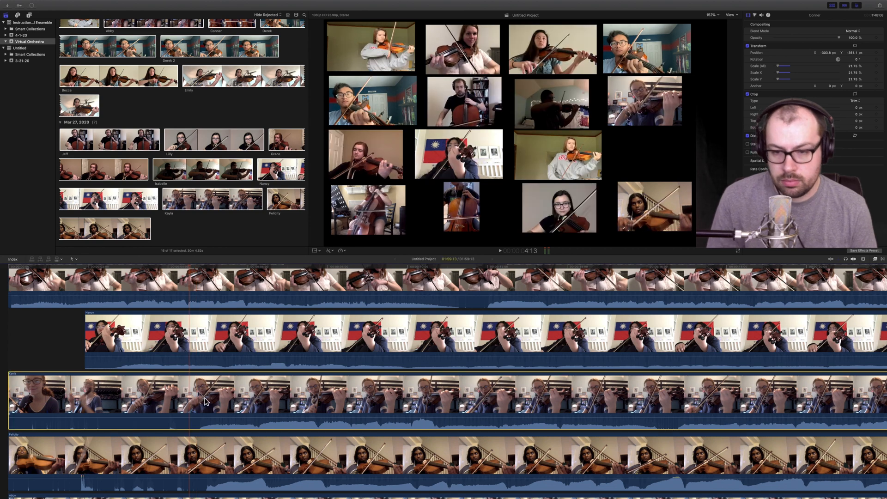
pyautogui.press('super+b')
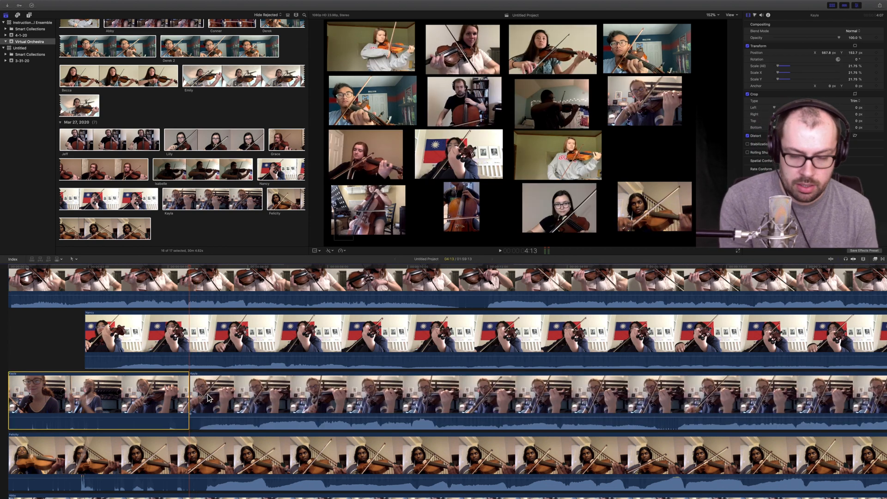
pyautogui.press('Delete')
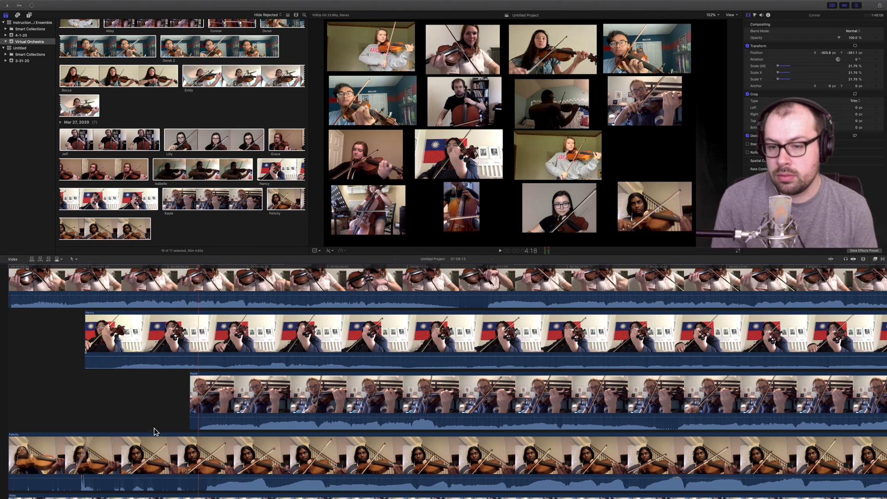
# Cut the clip of the violinist in front of the staircase railing at 4:18 and delete its opening piece
pyautogui.click(149, 449)
pyautogui.press('super+b')
pyautogui.press('Delete')
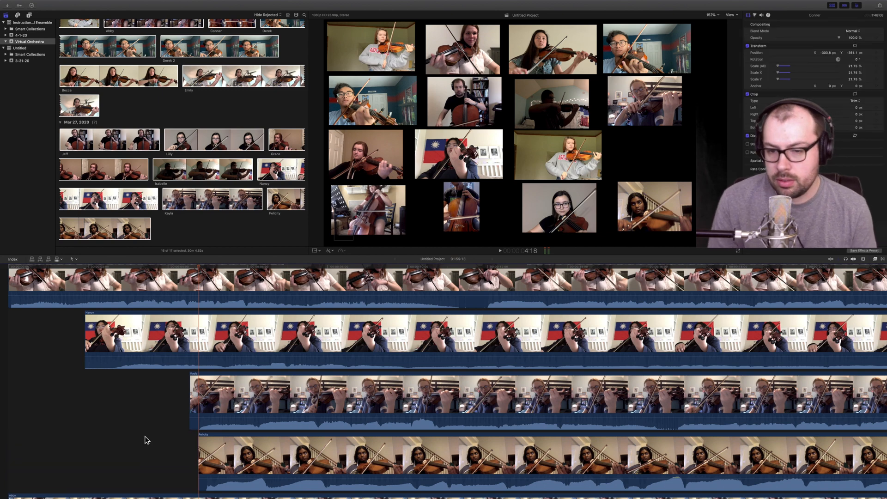
# Cut the bottommost cello clip at 7:03, just before the playing starts, and delete its silent opening piece
pyautogui.scroll(-3, 145, 445)
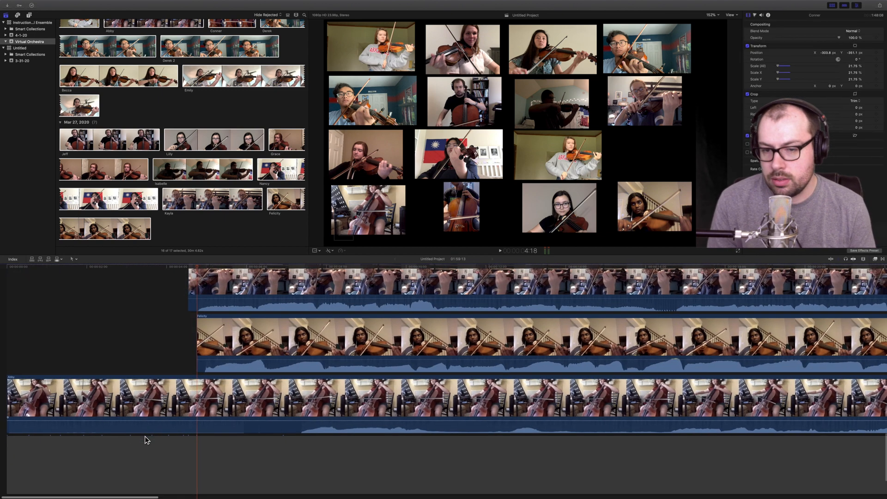
pyautogui.click(294, 267)
pyautogui.click(272, 410)
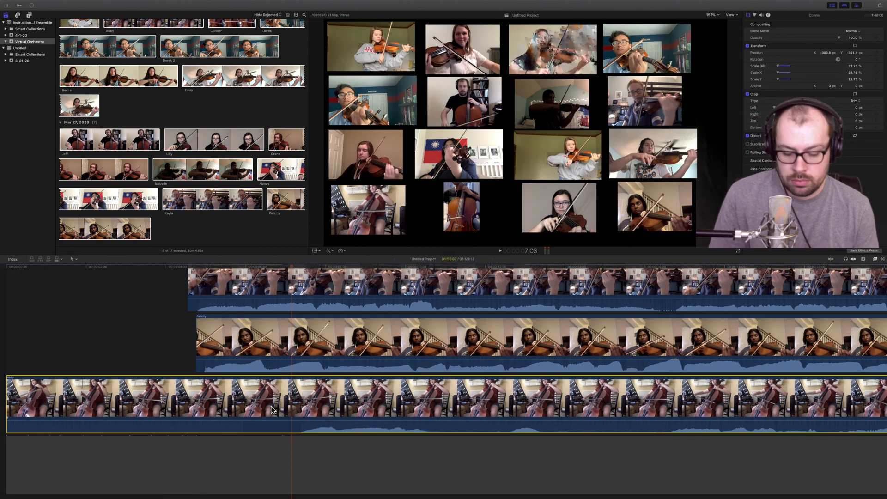
pyautogui.press('super+b')
pyautogui.click(272, 409)
pyautogui.press('Delete')
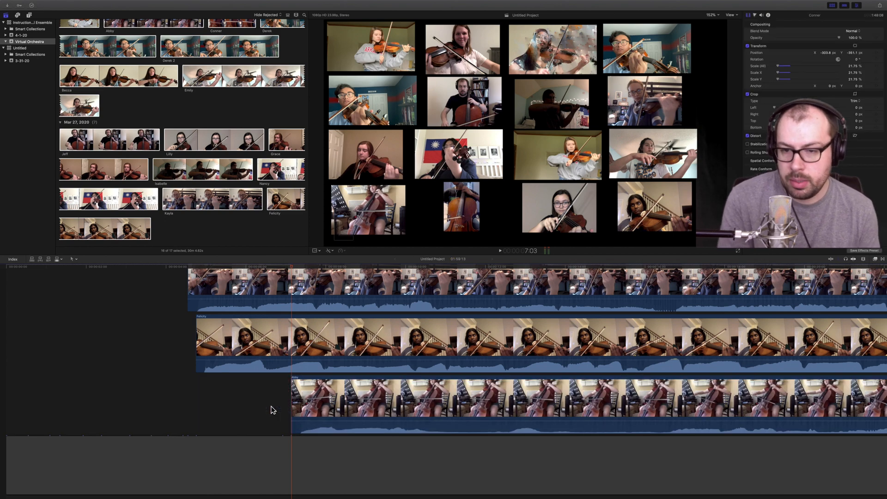
# Move the topmost cello clip, the plain-wall violinist's clip and the white T-shirt player's clip to the timeline start
pyautogui.scroll(10, 153, 399)
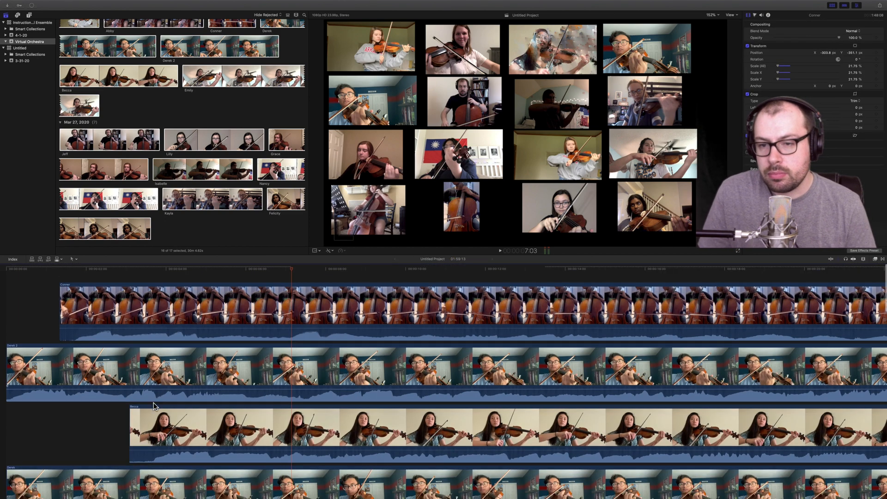
pyautogui.moveTo(106, 299); pyautogui.dragTo(19, 297)
pyautogui.moveTo(187, 426); pyautogui.dragTo(65, 426)
pyautogui.scroll(-5, 143, 436)
pyautogui.moveTo(296, 436); pyautogui.dragTo(18, 435)
# Move the maroon-top violinist's clip and both grey-sweatshirt violinist clips to the start of the timeline
pyautogui.scroll(-3, 140, 455)
pyautogui.moveTo(176, 435); pyautogui.dragTo(79, 436)
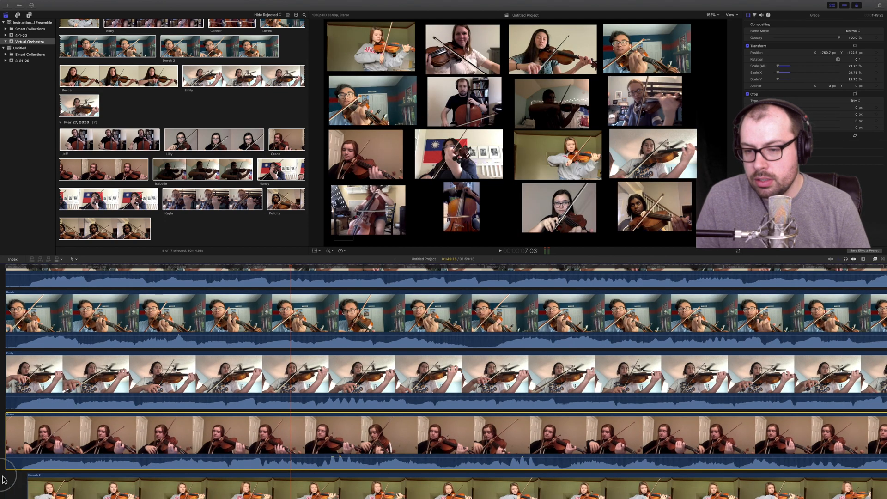
pyautogui.moveTo(86, 480); pyautogui.dragTo(63, 480)
pyautogui.scroll(-3, 92, 450)
pyautogui.scroll(-1, 92, 450)
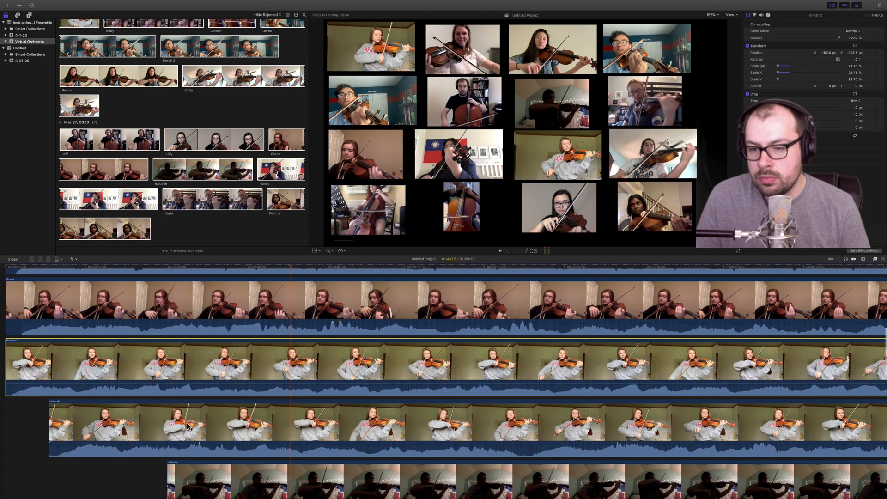
pyautogui.moveTo(92, 432); pyautogui.dragTo(49, 432)
# Align the clips of the silhouetted violinist, the bookshelf cellist and the violinist with glasses and black top to the timeline start
pyautogui.moveTo(243, 485); pyautogui.dragTo(81, 485)
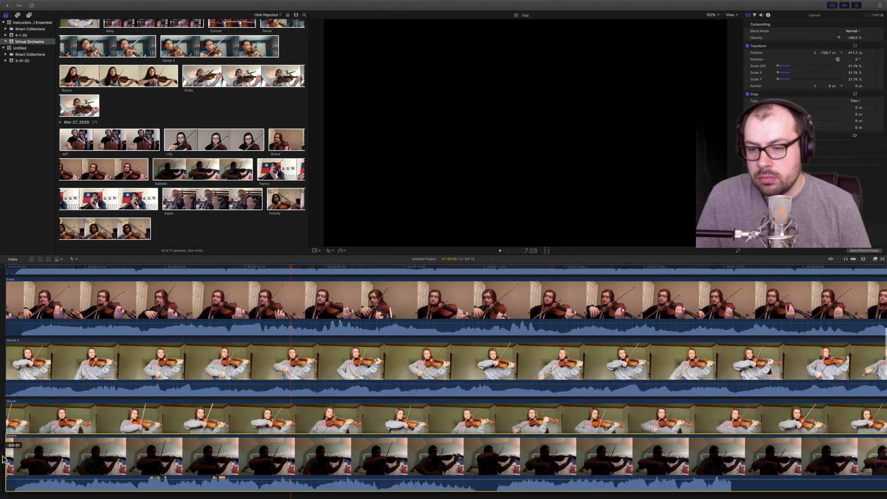
pyautogui.scroll(-3, 261, 408)
pyautogui.moveTo(305, 404); pyautogui.dragTo(128, 405)
pyautogui.click(156, 457)
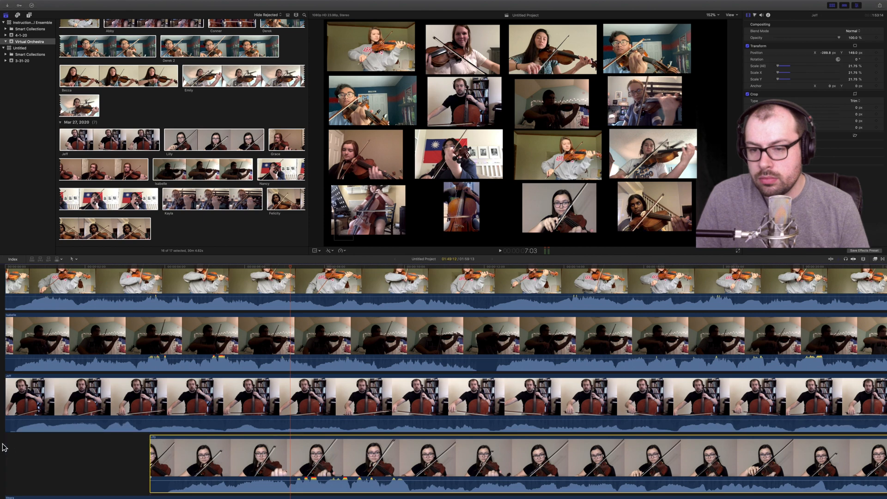
pyautogui.moveTo(4, 447); pyautogui.dragTo(5, 447)
# Move the flag-backed violinist's clip and the clip directly below it to the start of the timeline
pyautogui.scroll(-4, 153, 436)
pyautogui.moveTo(166, 441); pyautogui.dragTo(74, 439)
pyautogui.moveTo(293, 495); pyautogui.dragTo(111, 488)
# Move the staircase violinist's clip and the bottommost cello clip to the start of the timeline
pyautogui.scroll(-4, 98, 448)
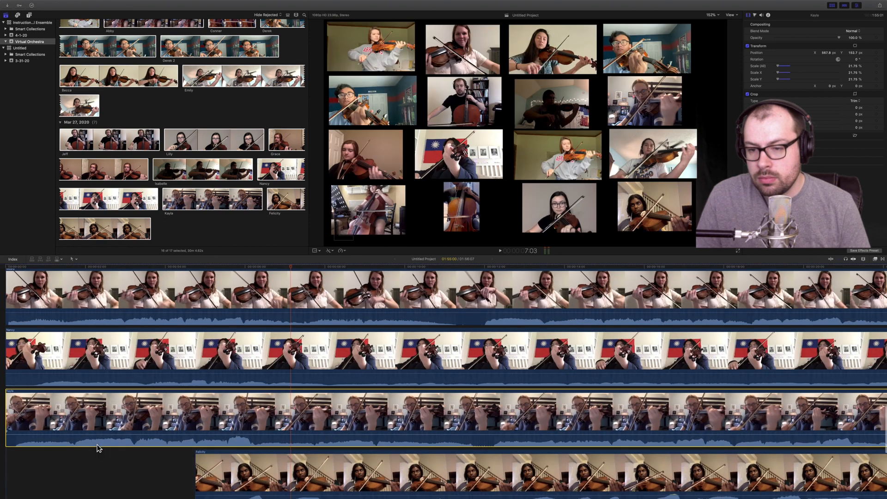
pyautogui.moveTo(355, 476); pyautogui.dragTo(166, 476)
pyautogui.scroll(-4, 163, 437)
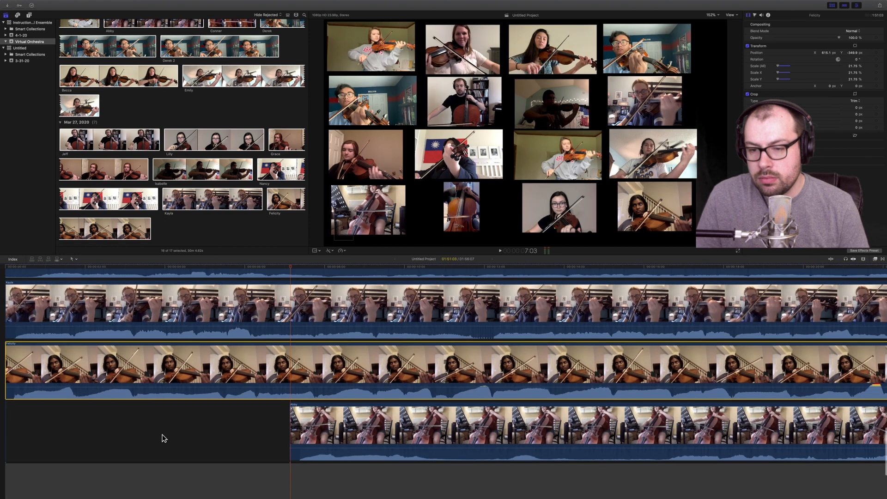
pyautogui.moveTo(343, 421); pyautogui.dragTo(69, 419)
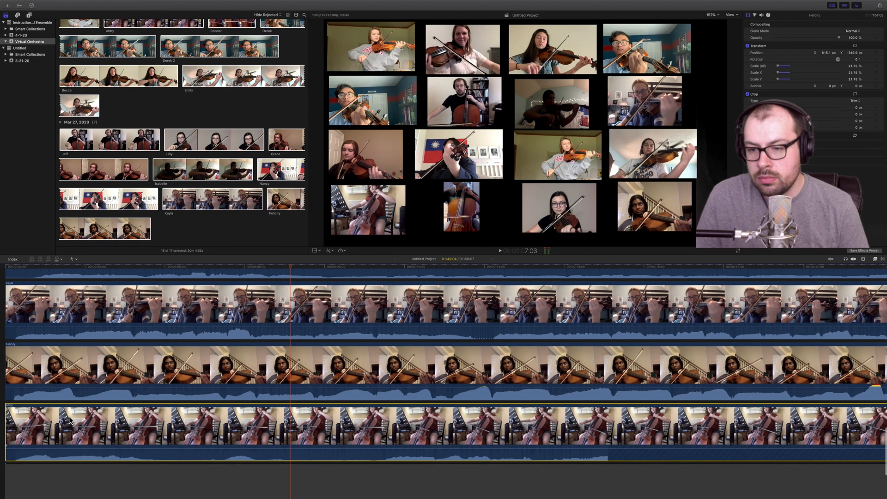
# Check the aligned clip starts and select the violinist's clip directly above the flag-backed player's
pyautogui.scroll(5, 69, 419)
pyautogui.scroll(2, 69, 419)
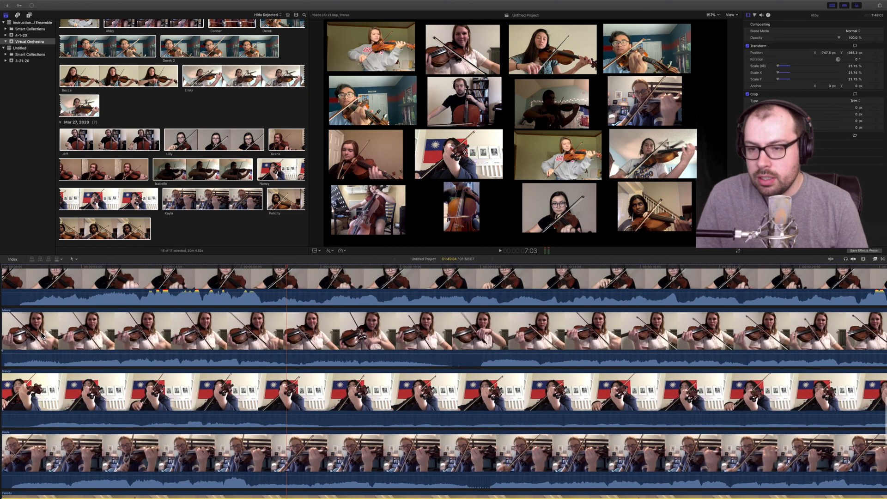
pyautogui.click(137, 337)
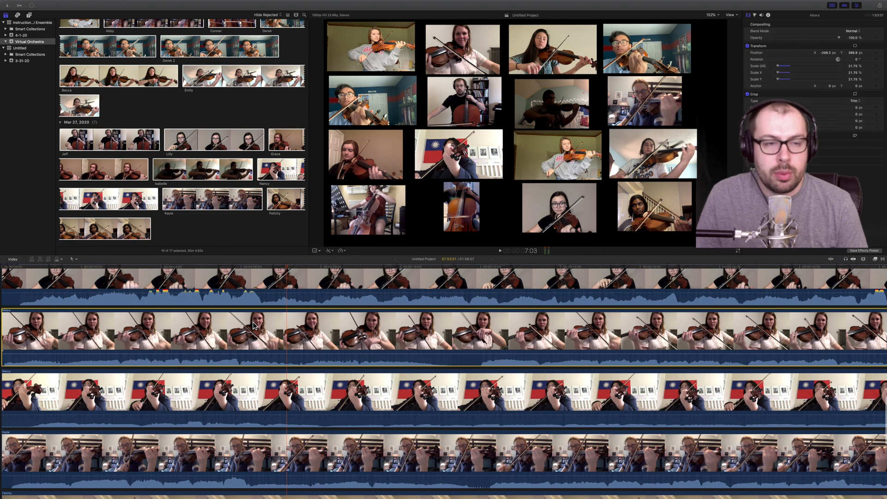
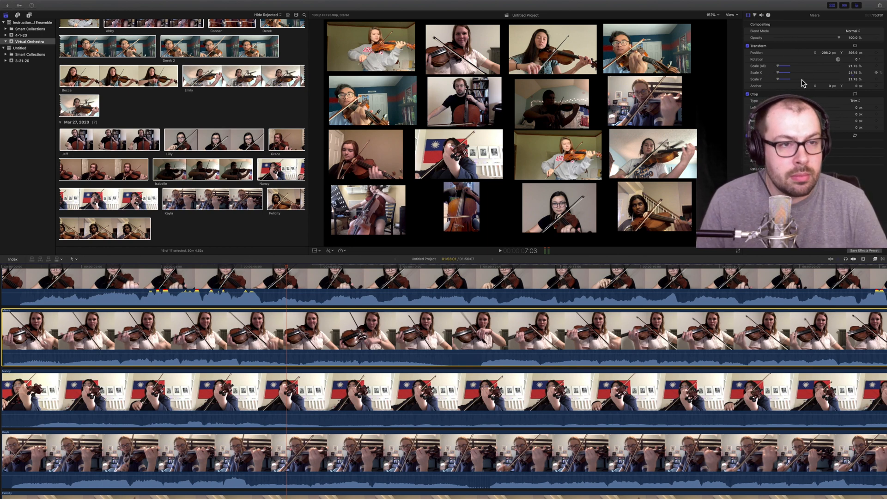
# Mirror the selected violinist's clip horizontally by setting its X scale to -21.75%
pyautogui.click(851, 74)
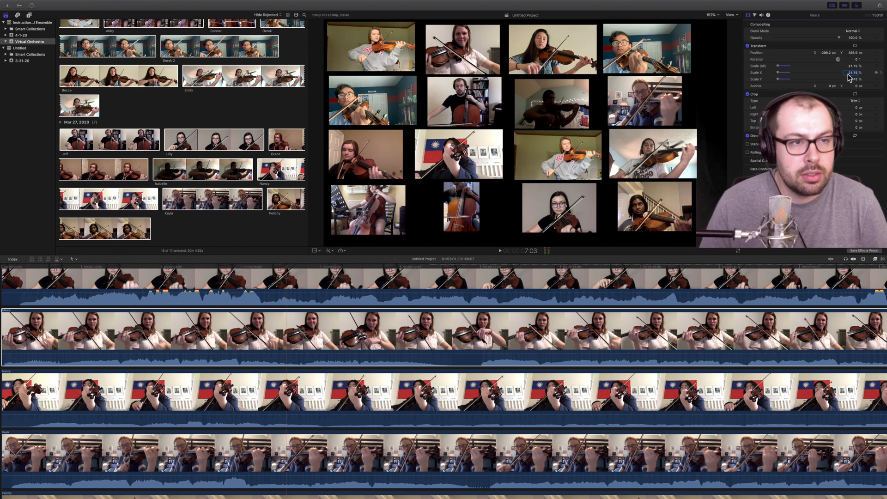
pyautogui.press('BackSpace')
pyautogui.write('-21.7')
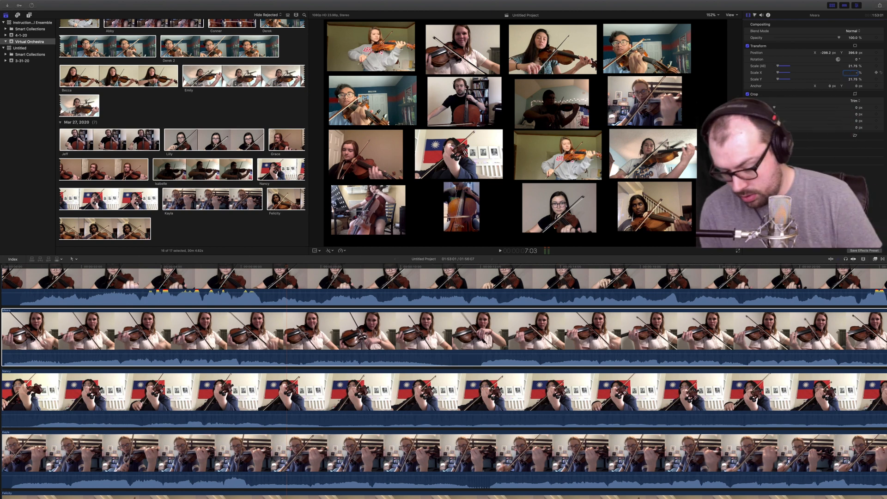
pyautogui.write('5')
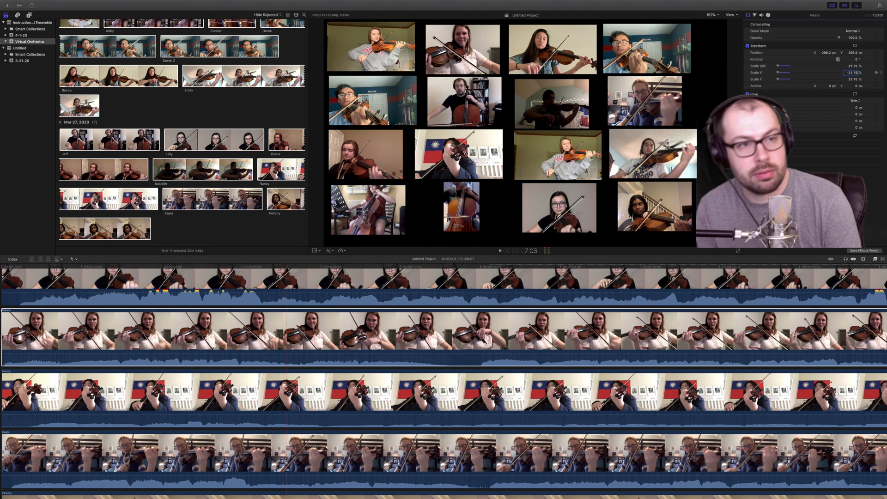
pyautogui.press('Return')
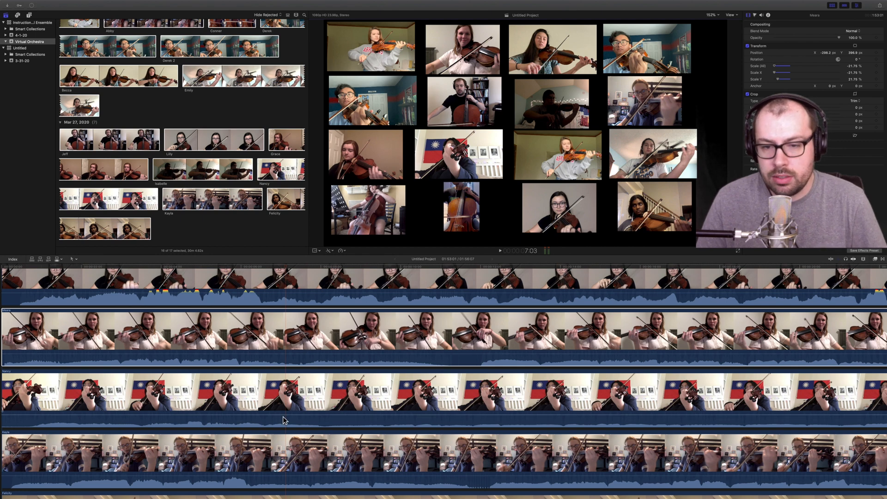
# Brighten the silhouetted violinist's clip with color board exposure, raising master to about 26%, shadows 3%, midtones 13% and highlights 30%
pyautogui.scroll(-5, 281, 415)
pyautogui.scroll(3, 280, 415)
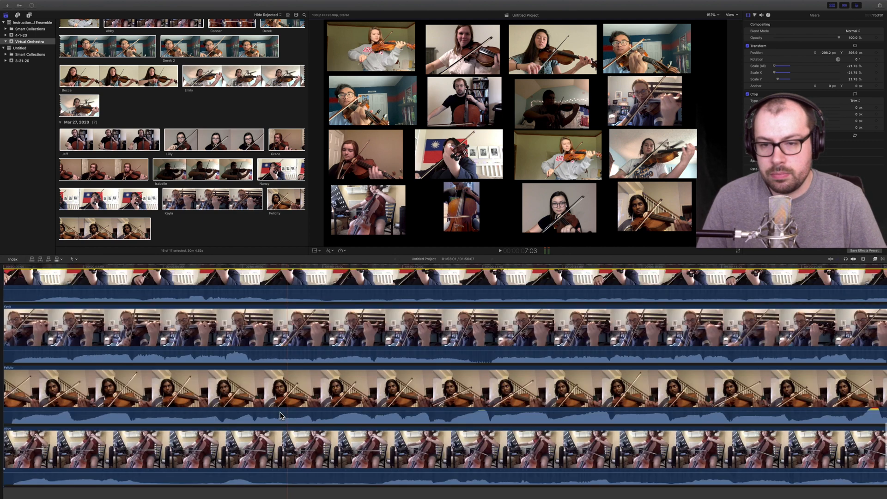
pyautogui.scroll(10, 280, 415)
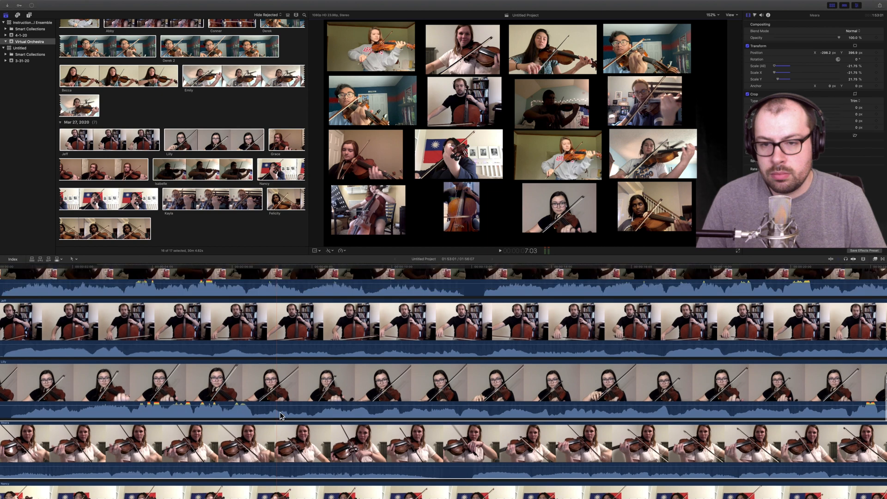
pyautogui.scroll(3, 281, 415)
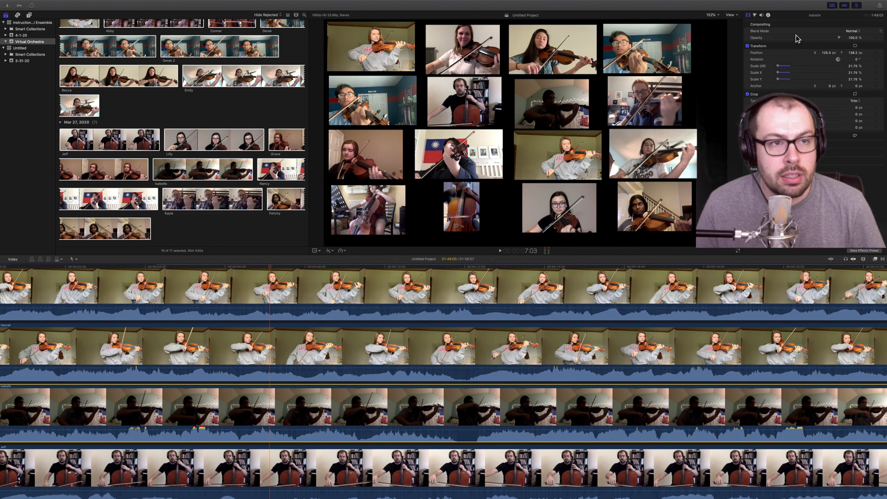
pyautogui.click(755, 15)
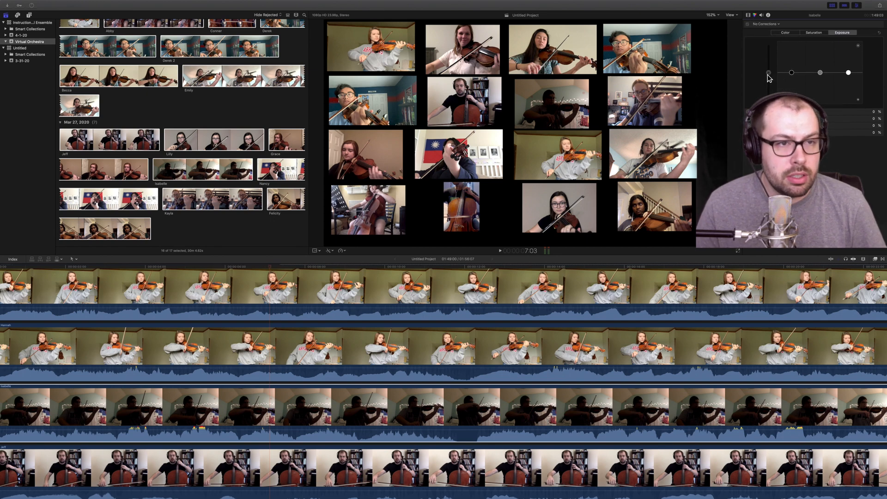
pyautogui.moveTo(771, 75); pyautogui.dragTo(849, 65)
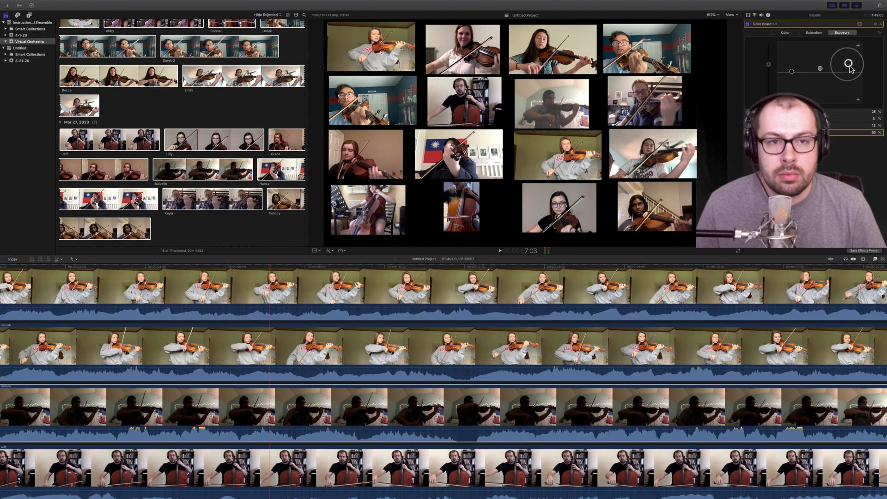
# Raise the silhouetted violinist's color saturation to about 58% master, 27% shadows, 30% midtones and 26% highlights
pyautogui.click(813, 32)
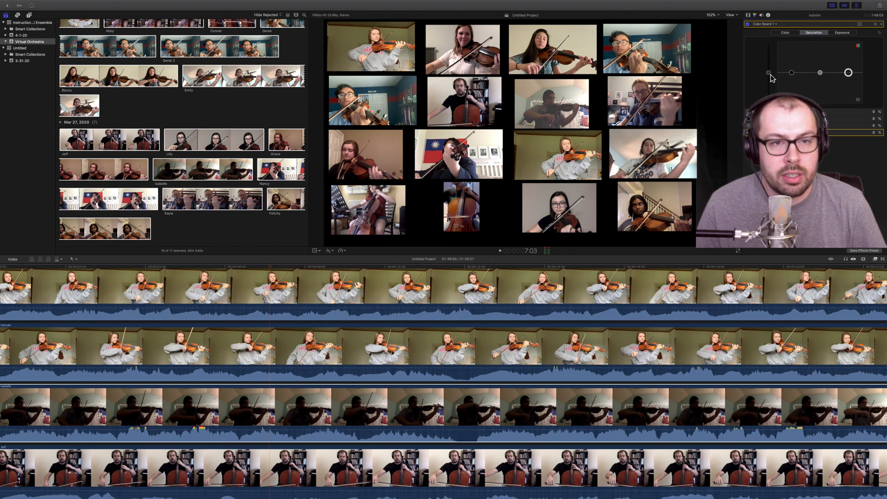
pyautogui.moveTo(772, 70); pyautogui.dragTo(854, 65)
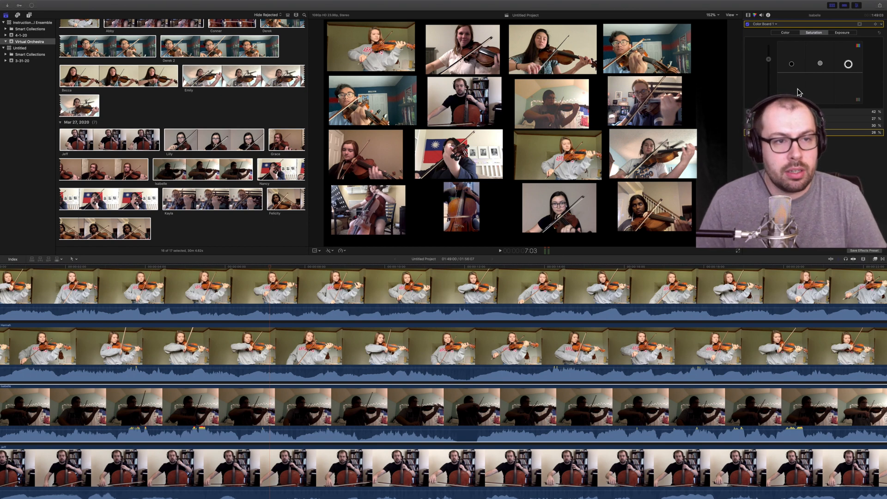
pyautogui.moveTo(771, 57); pyautogui.dragTo(770, 54)
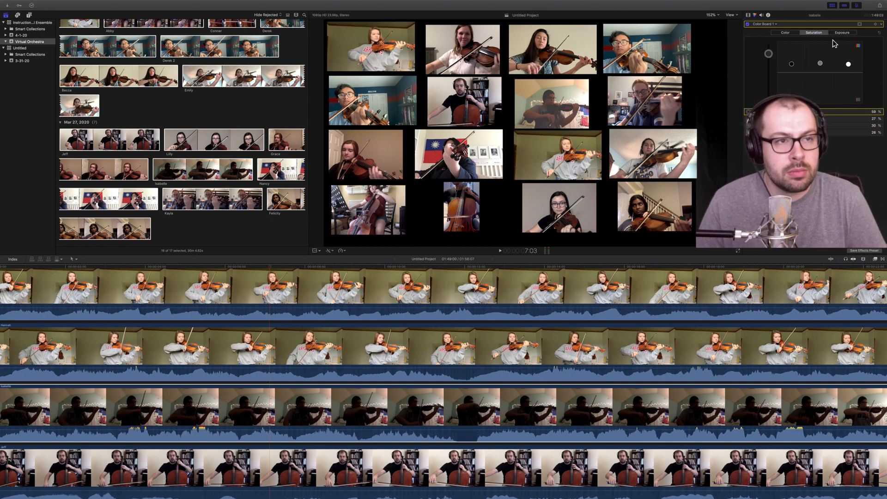
# Try shifting the silhouetted violinist's master color tint, undo it, and test the shadows color control
pyautogui.click(786, 32)
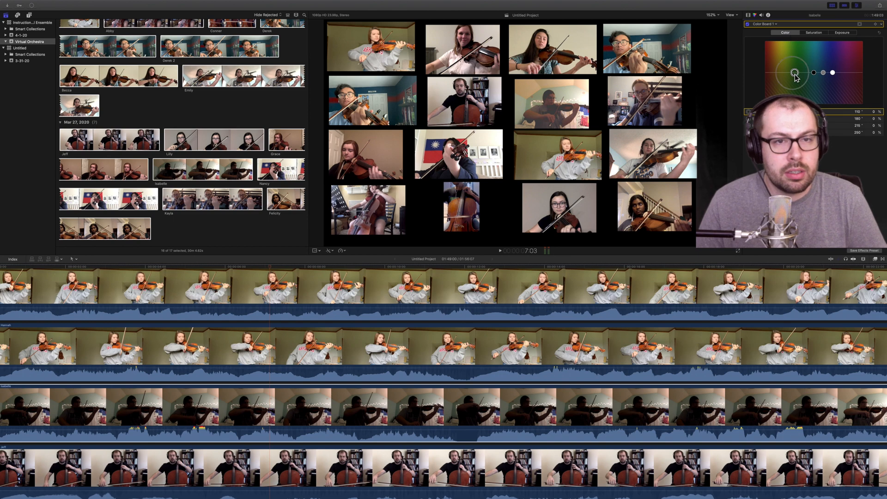
pyautogui.moveTo(800, 72); pyautogui.dragTo(801, 81)
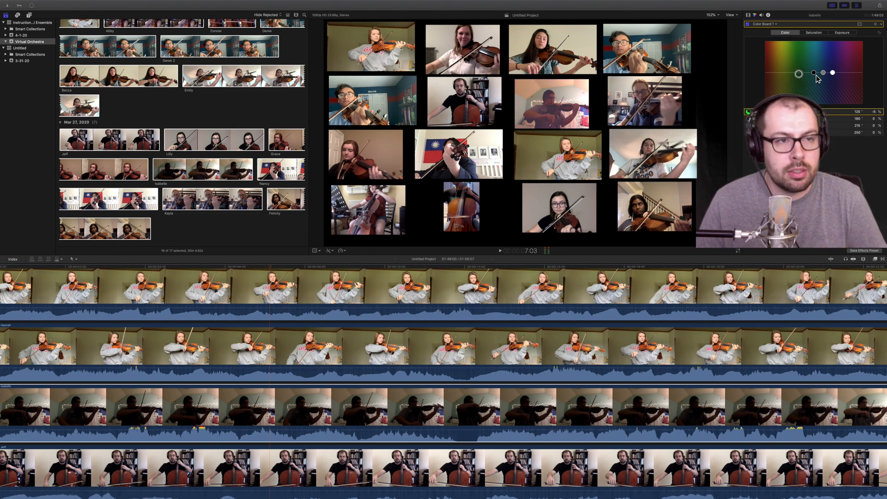
pyautogui.press('super+z')
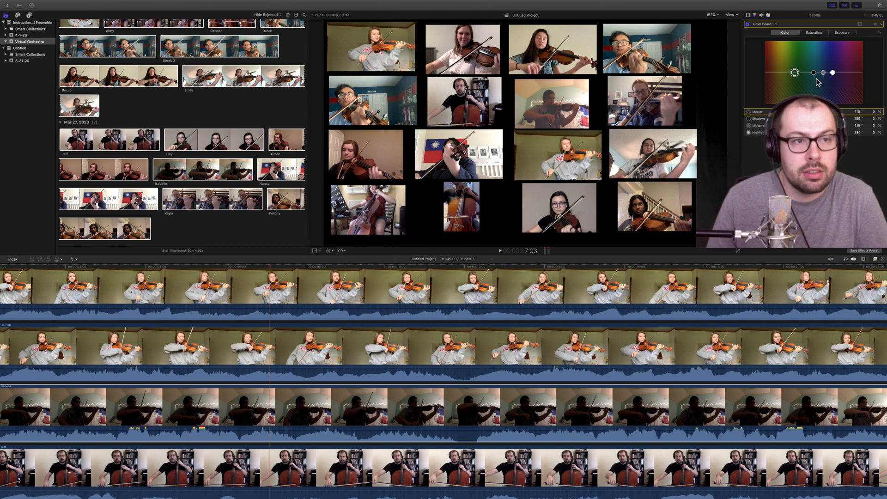
pyautogui.moveTo(814, 72); pyautogui.dragTo(816, 70)
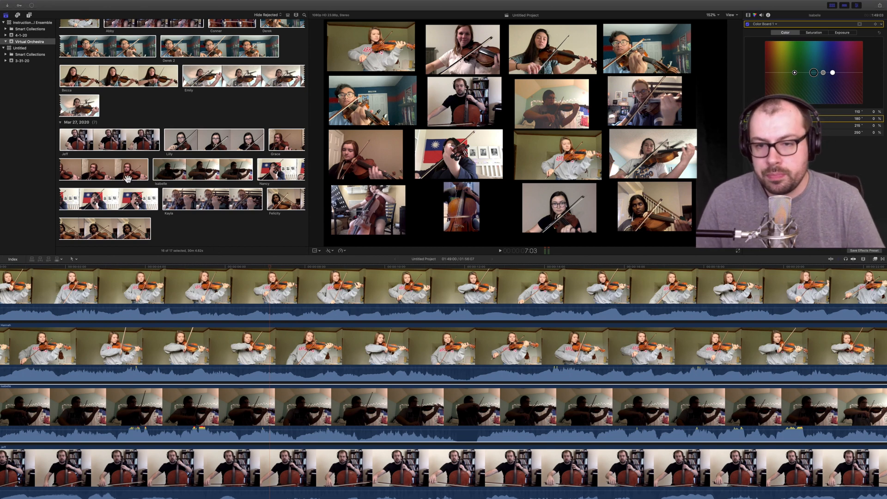
pyautogui.hscroll(-3, 118, 306)
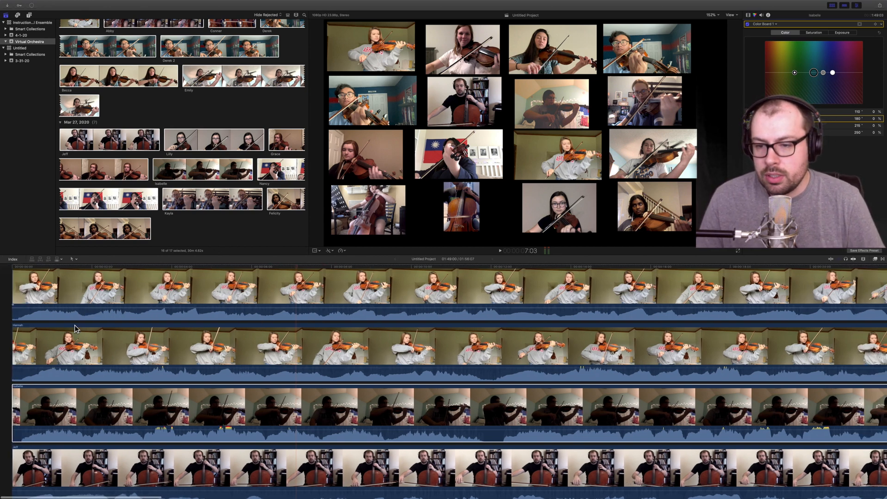
# Select every performer clip except the base gap clip and move them together to start at the 8-second mark
pyautogui.scroll(-15, 72, 319)
pyautogui.scroll(15, 76, 327)
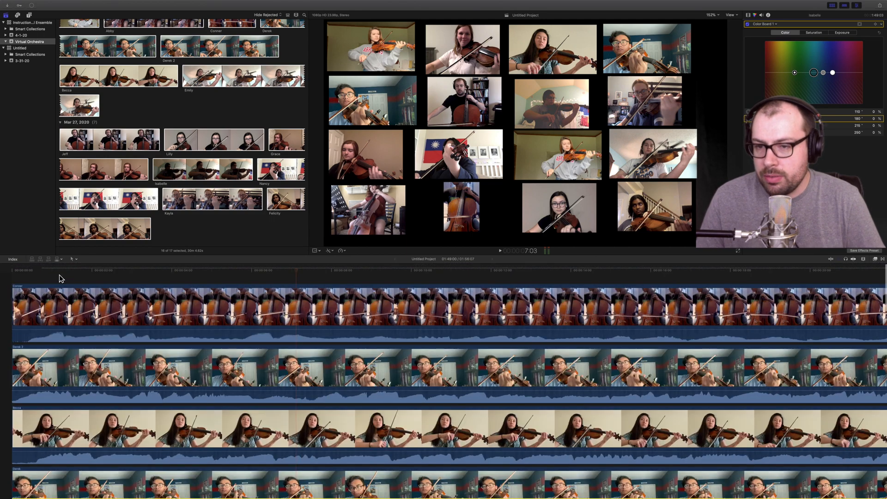
pyautogui.press('super+a')
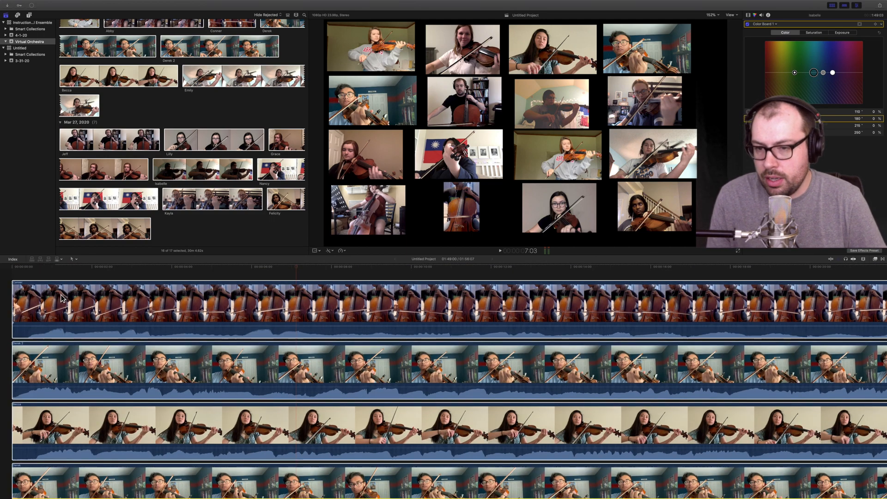
pyautogui.scroll(-5, 74, 318)
pyautogui.scroll(-15, 87, 338)
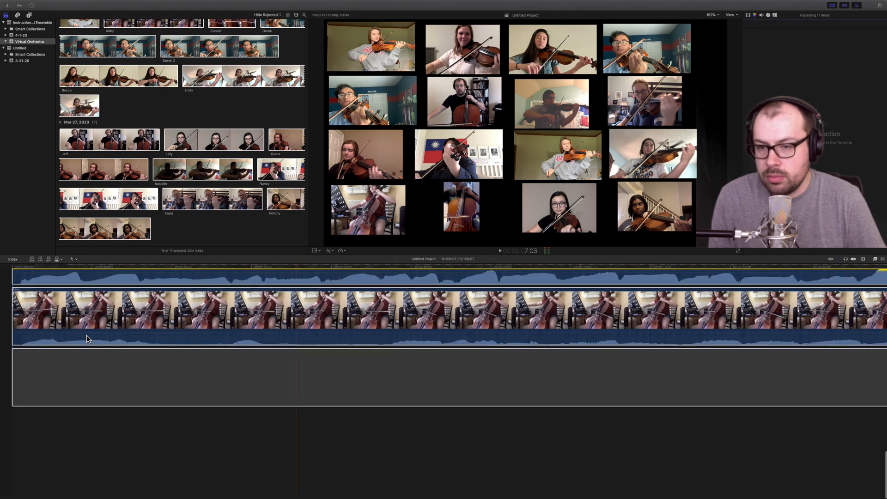
pyautogui.keyDown('super'); pyautogui.click(66, 371); pyautogui.keyUp('super')
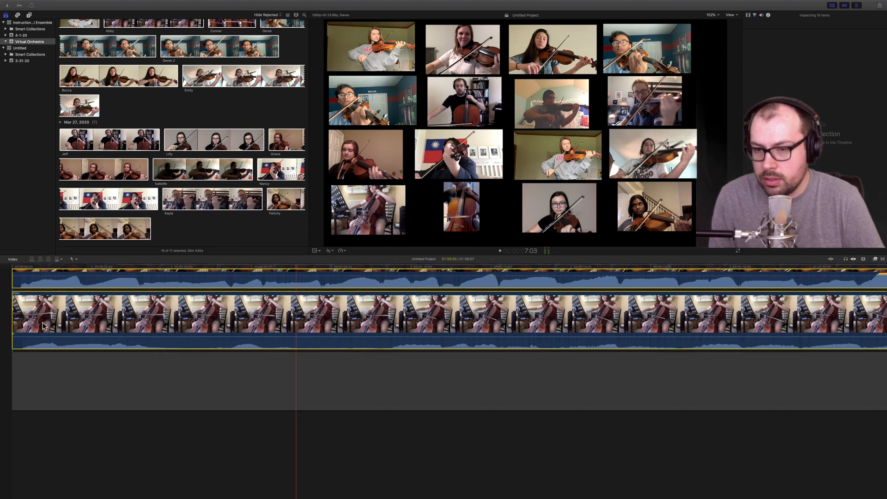
pyautogui.moveTo(40, 324); pyautogui.dragTo(200, 318)
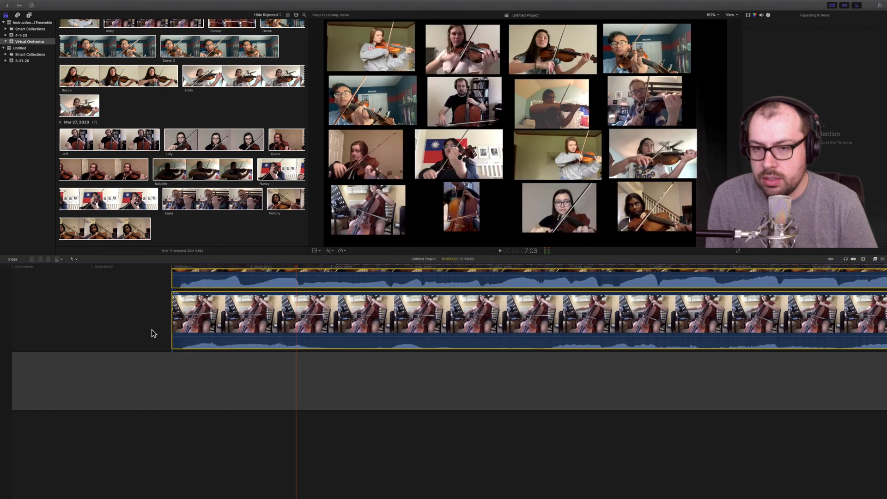
pyautogui.scroll(8, 154, 333)
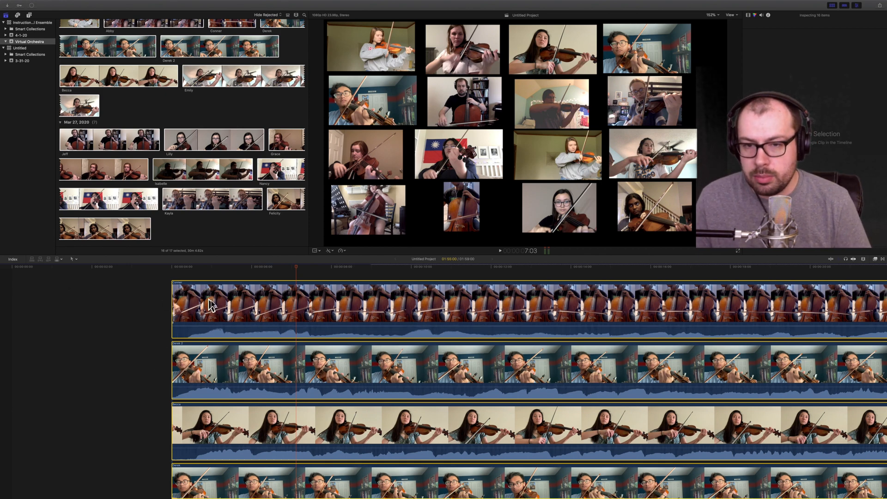
pyautogui.moveTo(216, 301); pyautogui.dragTo(375, 299)
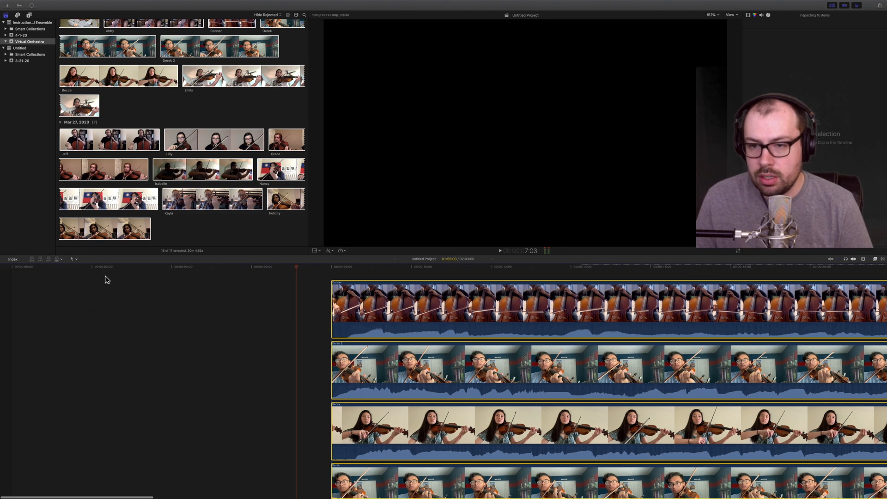
# Place the playhead at exactly the 2-second mark as the alignment reference for the clips
pyautogui.click(863, 260)
pyautogui.moveTo(865, 276); pyautogui.dragTo(869, 274)
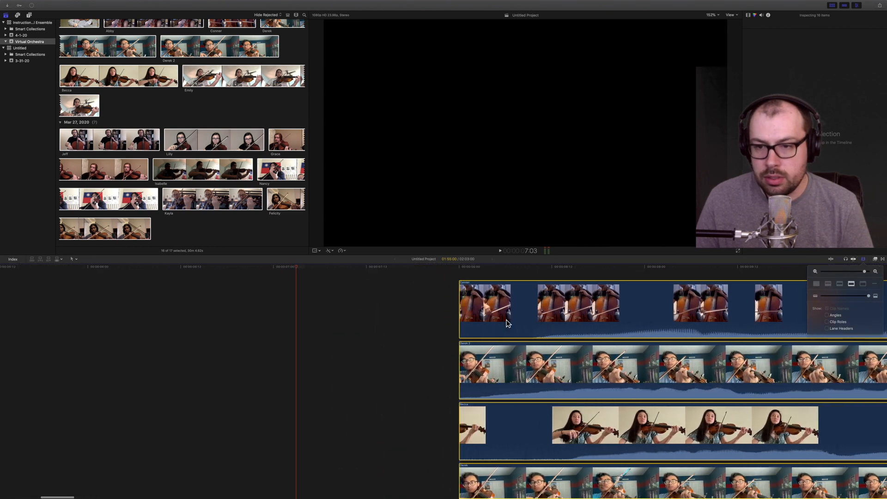
pyautogui.hscroll(-10, 325, 351)
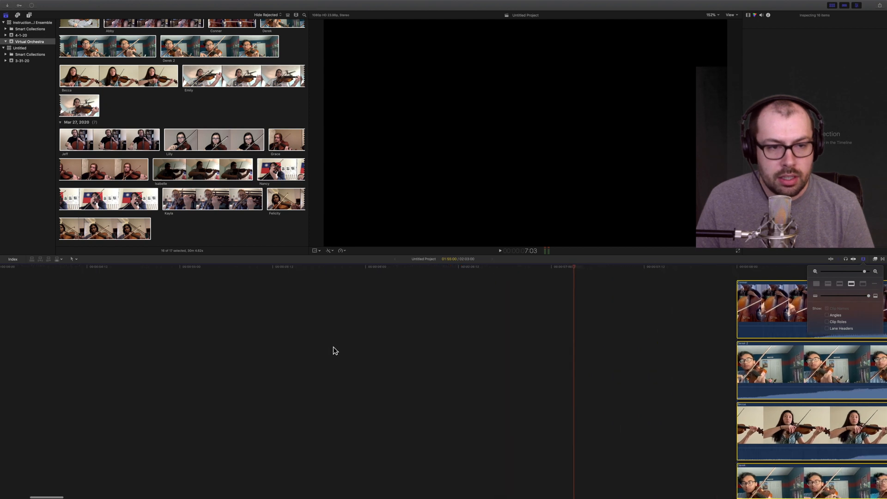
pyautogui.hscroll(-2, 337, 349)
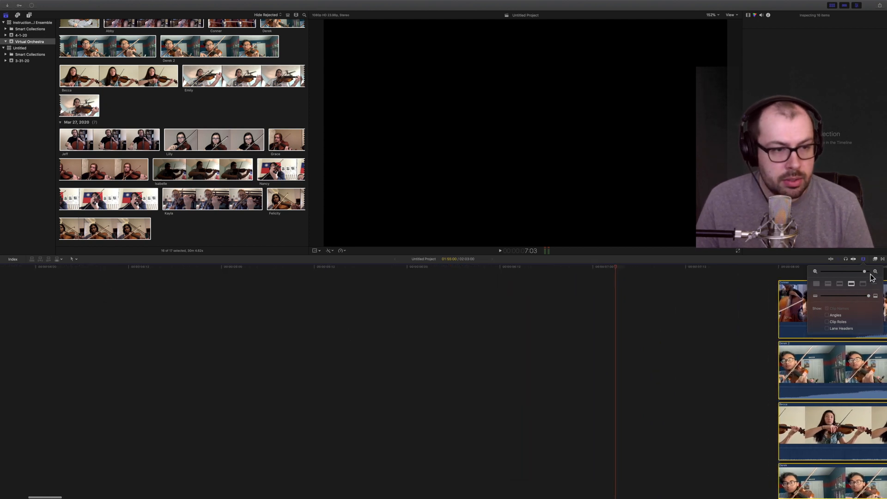
pyautogui.moveTo(867, 273); pyautogui.dragTo(861, 273)
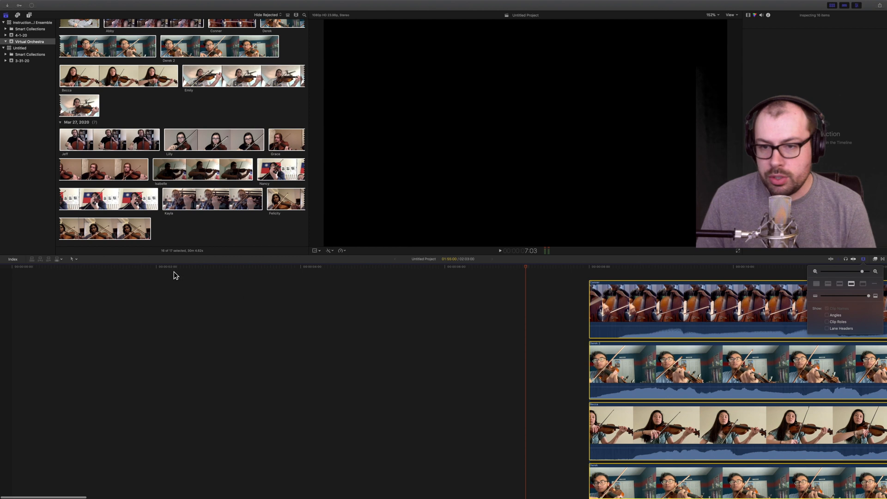
pyautogui.click(159, 268)
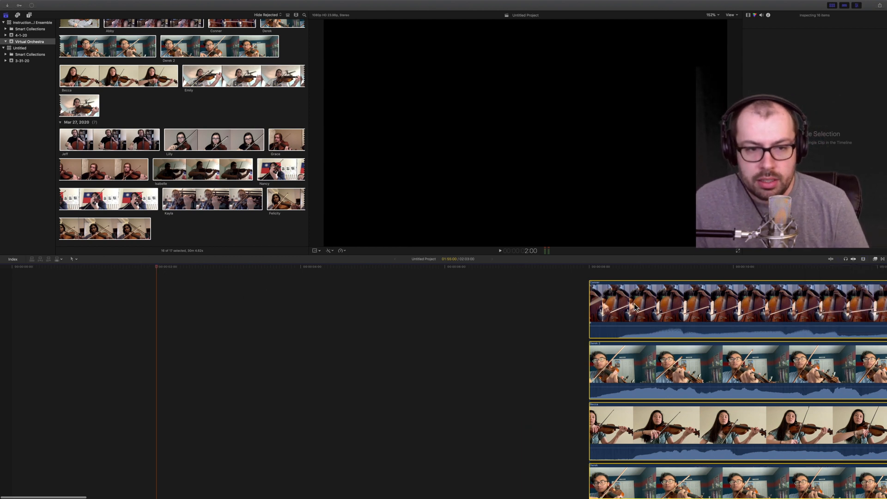
# Shift only the top-lane cello clip earlier in coarse steps until it starts just before the 2-second playhead
pyautogui.click(428, 344)
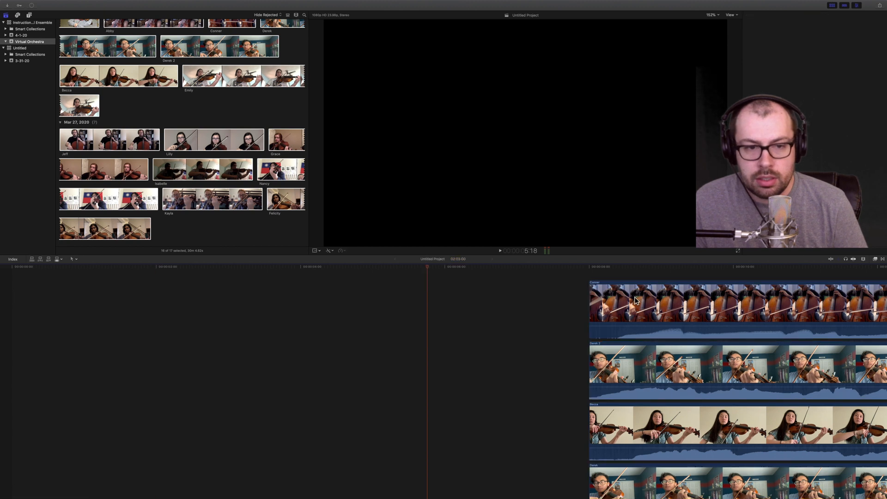
pyautogui.click(637, 300)
pyautogui.click(157, 268)
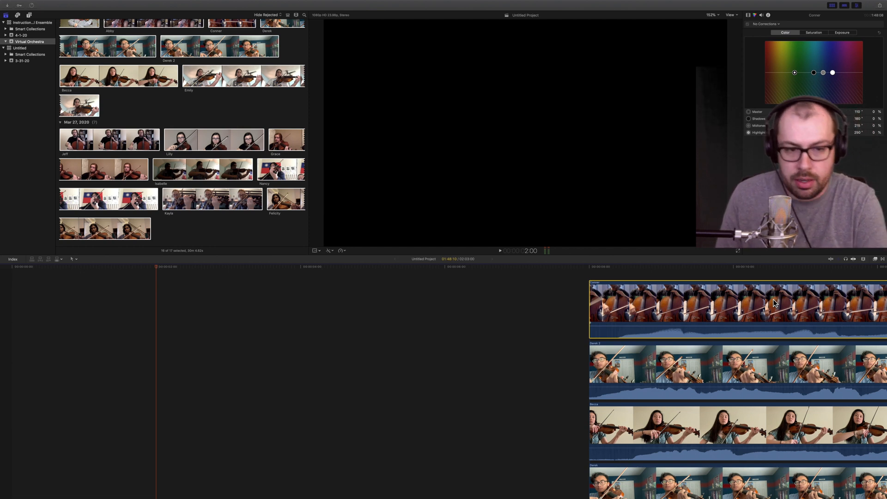
pyautogui.hotkey('shift', ',')
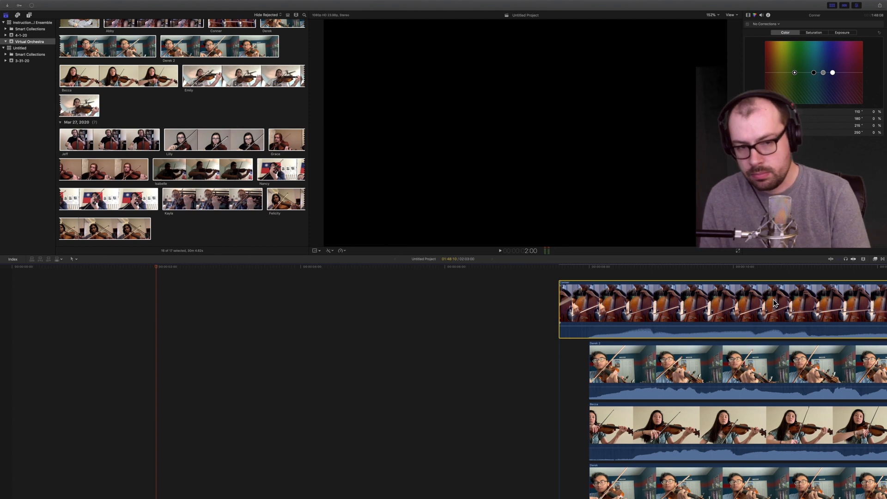
pyautogui.hotkey('shift', ',')
pyautogui.hotkey('shift', ',')
pyautogui.hotkey('shift', ',')
pyautogui.hotkey('shift', ',')
pyautogui.hotkey('shift', ',')
pyautogui.hotkey('shift', ',')
pyautogui.hotkey('shift', ',')
pyautogui.hotkey('shift', ',')
pyautogui.hotkey('shift', ',')
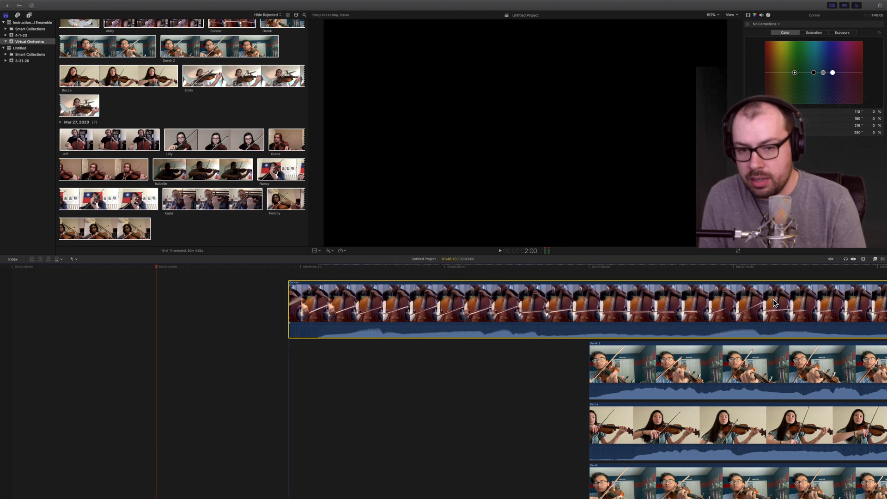
pyautogui.hotkey('shift', ',')
pyautogui.hotkey('shift', ',')
pyautogui.hotkey('shift', ',')
pyautogui.hotkey('shift', ',')
pyautogui.hotkey('shift', ',')
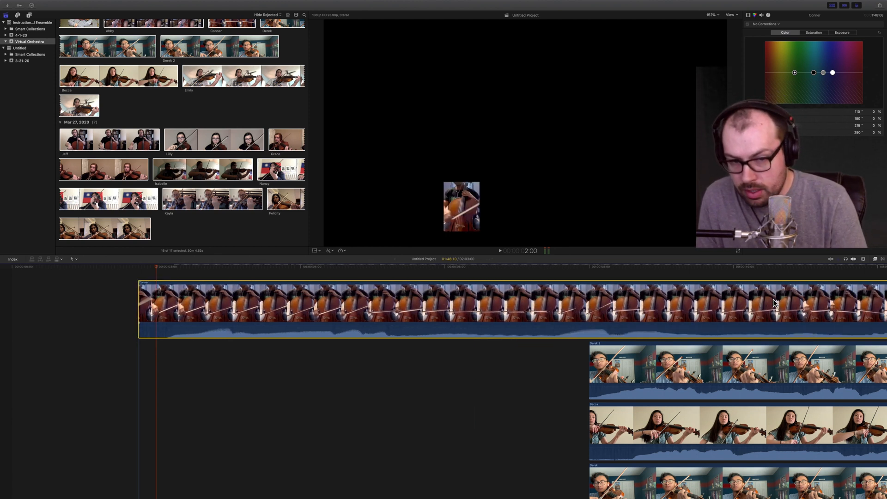
# Fine-tune the top-lane cello clip by single frames so its first note in the waveform meets the 2-second playhead
pyautogui.press(',')
pyautogui.press(',')
pyautogui.press(',')
pyautogui.press(',')
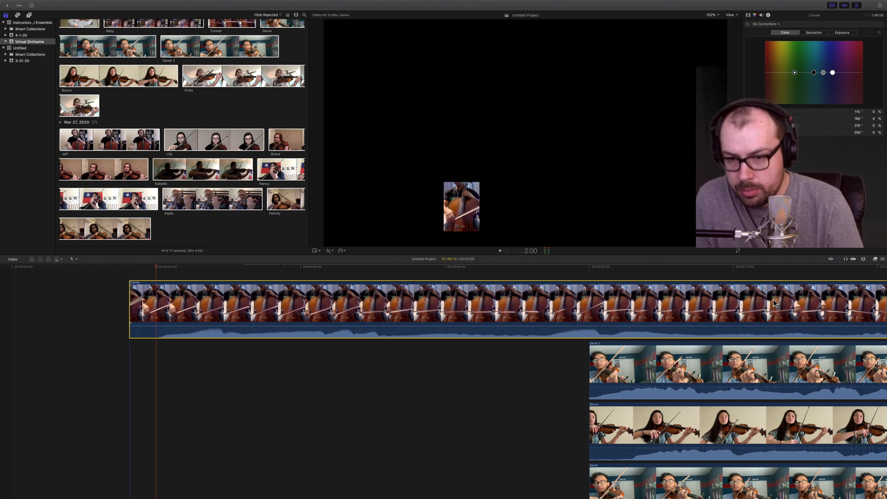
pyautogui.press(',')
pyautogui.press('.')
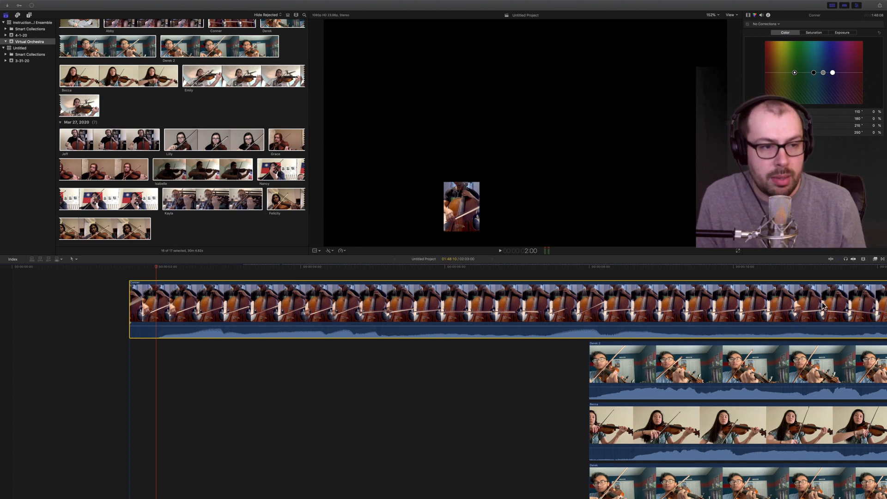
pyautogui.click(699, 362)
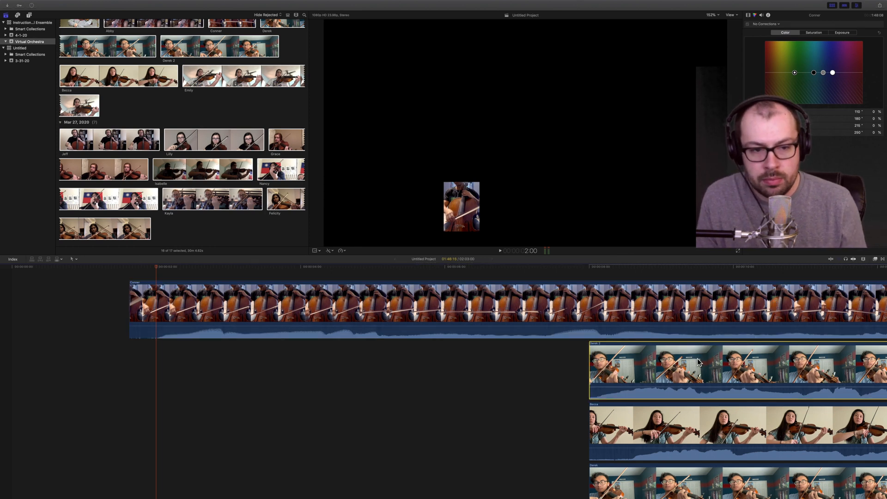
pyautogui.press('Up')
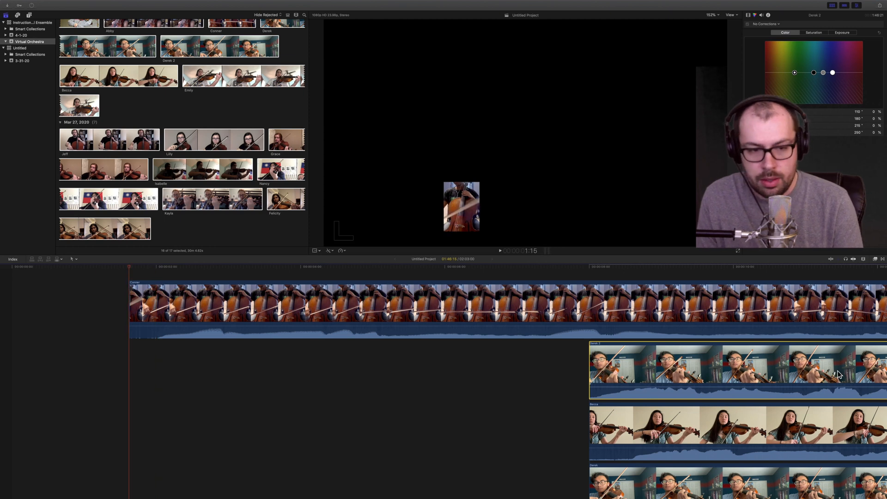
pyautogui.hotkey('shift', 'Left')
pyautogui.hotkey('shift', 'Left')
pyautogui.hotkey('shift', 'Right')
pyautogui.hotkey('shift', 'Right')
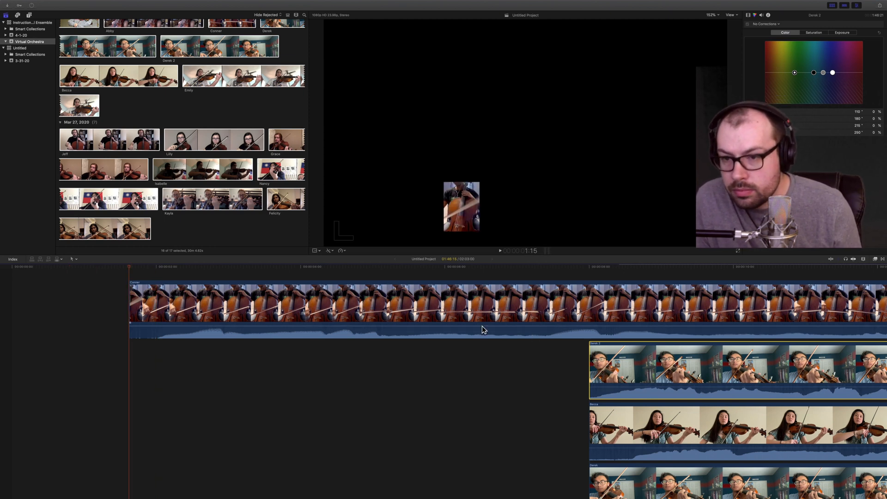
pyautogui.click(158, 266)
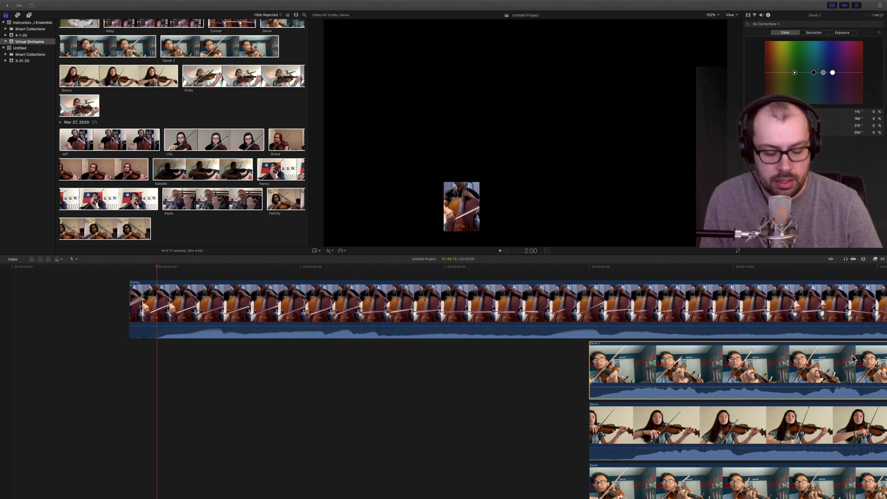
pyautogui.press('Up')
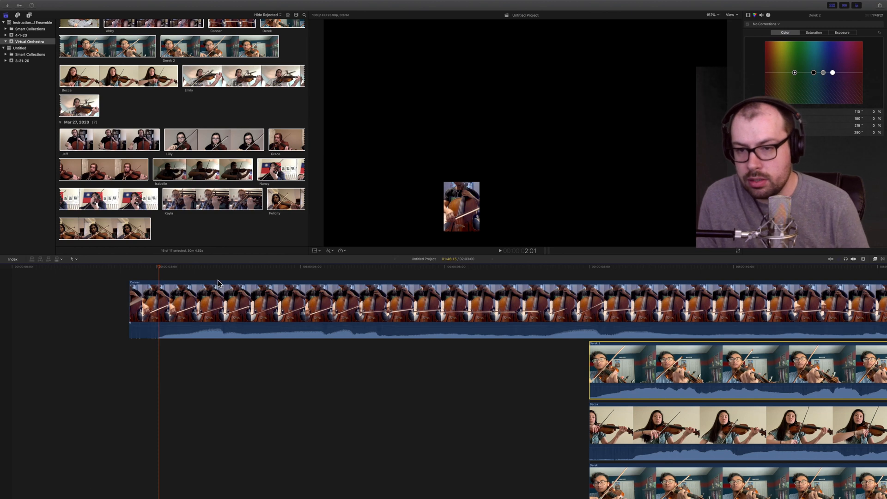
pyautogui.click(159, 272)
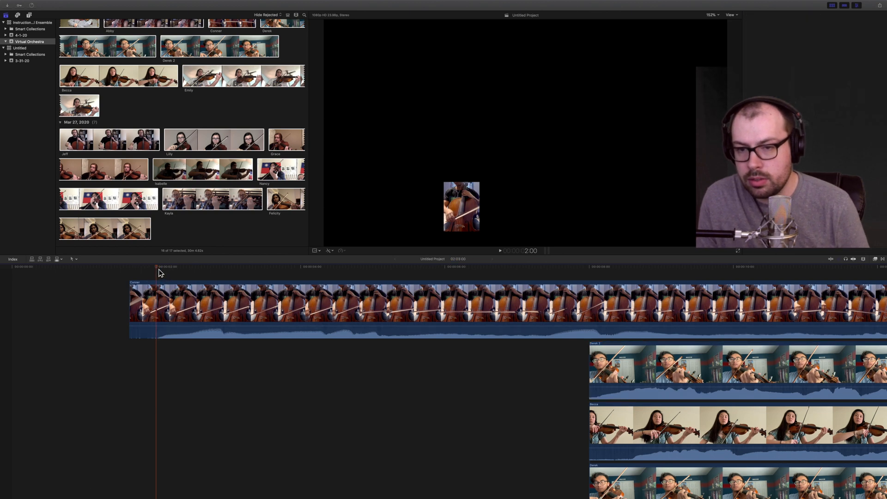
pyautogui.press('super+6')
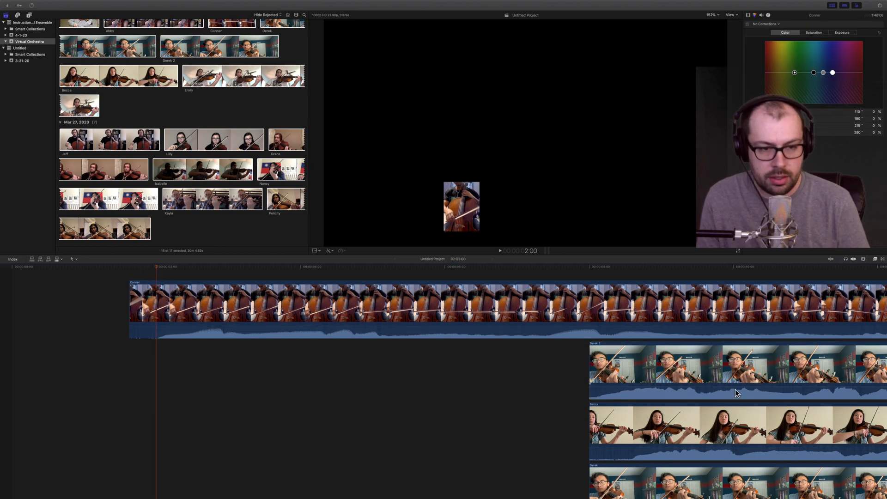
# Shift the second-lane violin clip earlier in coarse steps until it is close to the 2-second playhead
pyautogui.click(701, 375)
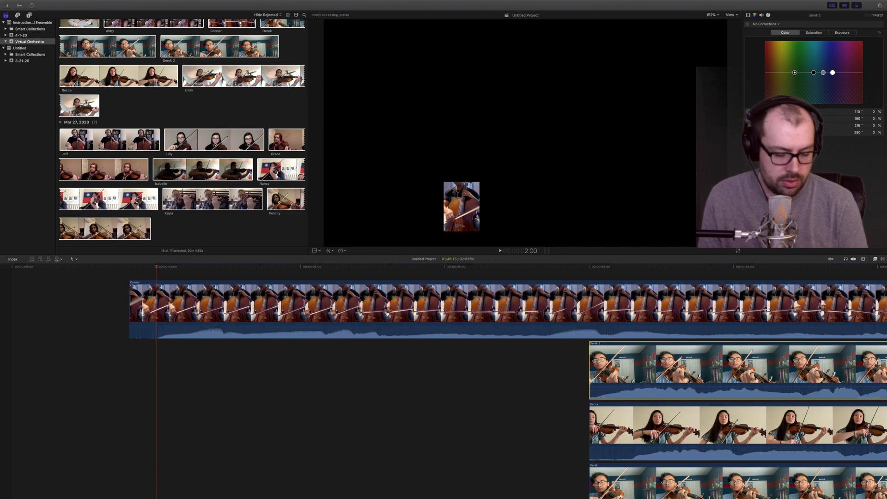
pyautogui.hotkey('shift', ',')
pyautogui.hotkey('shift', ',')
pyautogui.hotkey('shift', ',')
pyautogui.hotkey('shift', ',')
pyautogui.hotkey('shift', ',')
pyautogui.hotkey('shift', ',')
pyautogui.hotkey('shift', ',')
pyautogui.hotkey('shift', ',')
pyautogui.hotkey('shift', ',')
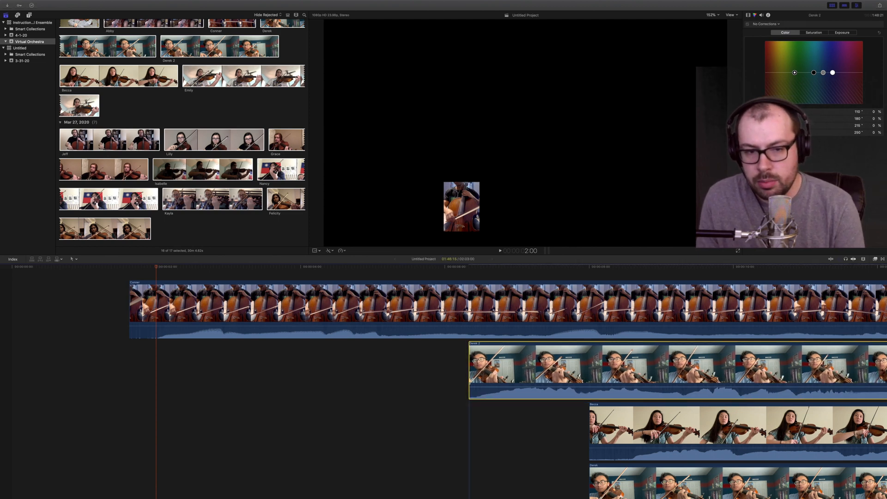
pyautogui.hotkey('shift', ',')
pyautogui.hotkey('shift', ',')
pyautogui.hotkey('shift', ',')
pyautogui.hotkey('shift', ',')
pyautogui.hotkey('shift', ',')
pyautogui.hotkey('shift', ',')
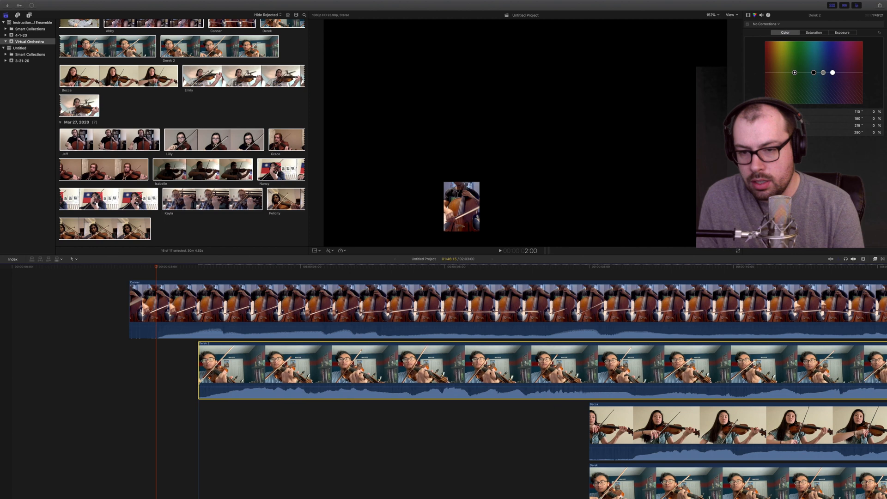
# Fine-tune the second-lane violin clip so that it starts right at the 2-second playhead
pyautogui.press('.')
pyautogui.press('.')
pyautogui.press('.')
pyautogui.press('.')
pyautogui.press('.')
pyautogui.press('.')
pyautogui.press('.')
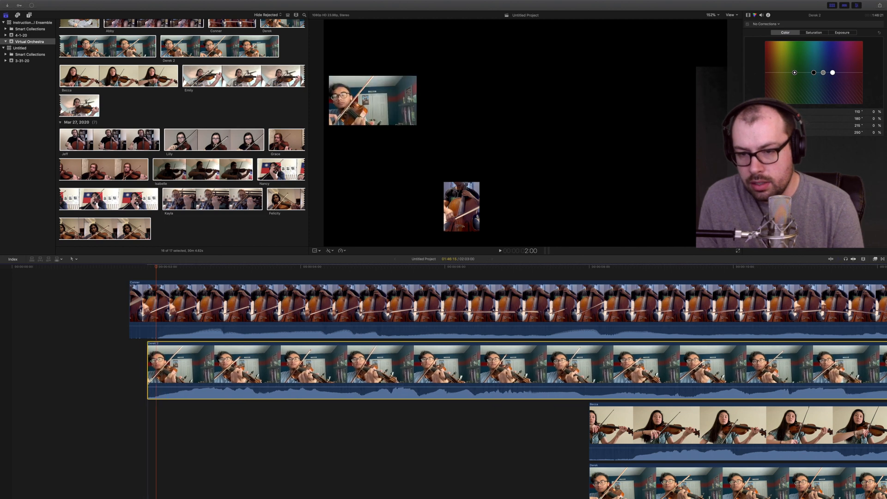
pyautogui.press(',')
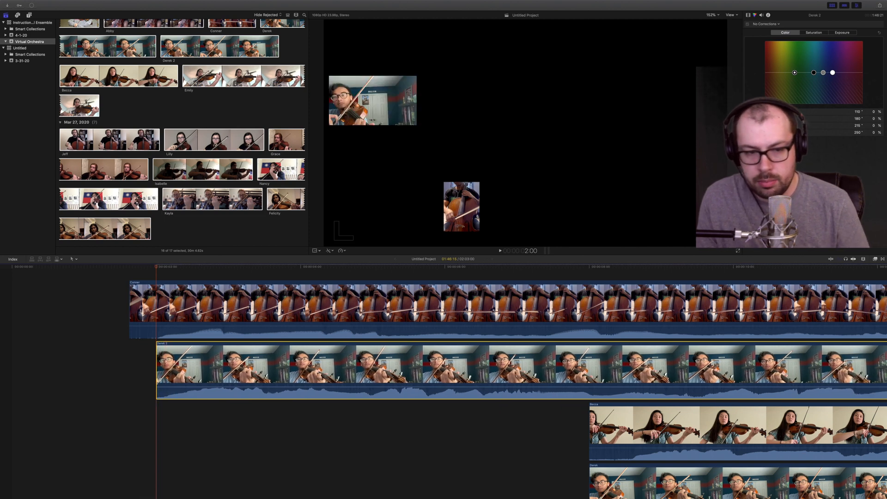
# Move the third-lane violin clip earlier so the first note in its waveform lines up with the 2-second playhead
pyautogui.click(693, 424)
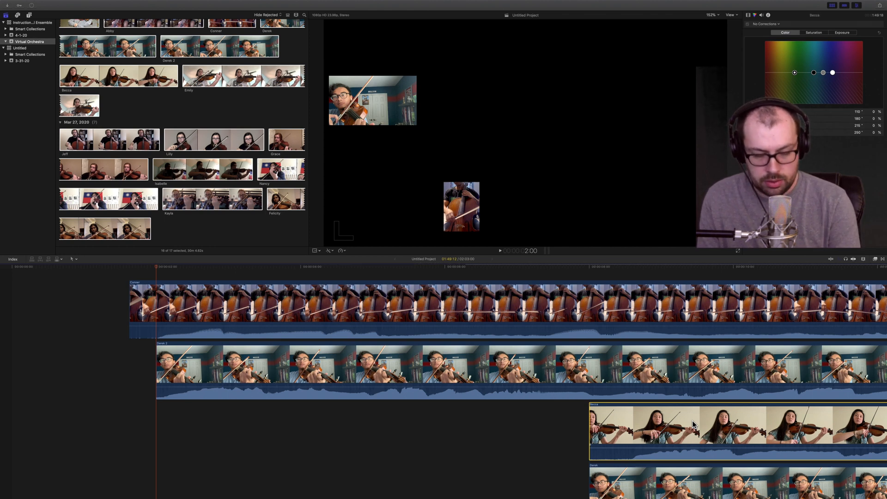
pyautogui.hotkey('shift', ',')
pyautogui.hotkey('shift', ',')
pyautogui.hotkey('shift', ',')
pyautogui.hotkey('shift', ',')
pyautogui.hotkey('shift', ',')
pyautogui.hotkey('shift', ',')
pyautogui.hotkey('shift', ',')
pyautogui.hotkey('shift', ',')
pyautogui.hotkey('shift', ',')
pyautogui.hotkey('shift', ',')
pyautogui.hotkey('shift', ',')
pyautogui.hotkey('shift', ',')
pyautogui.hotkey('shift', ',')
pyautogui.hotkey('shift', ',')
pyautogui.hotkey('shift', ',')
pyautogui.hotkey('shift', ',')
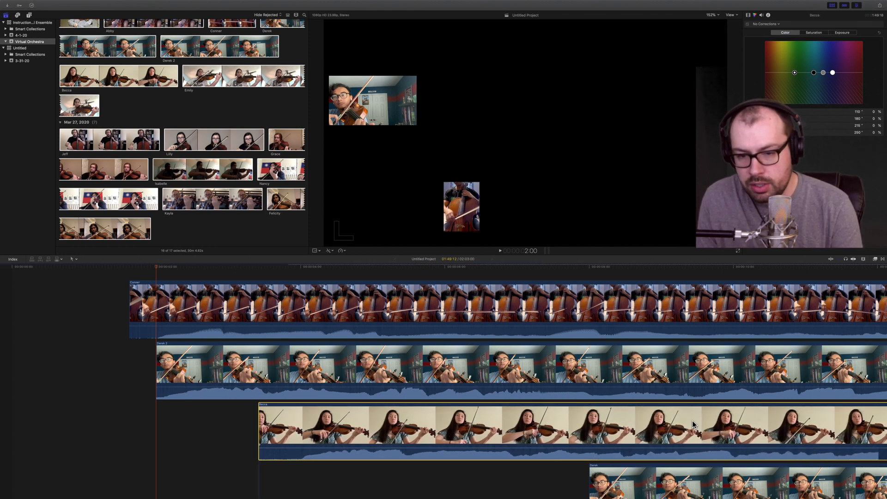
pyautogui.press('.')
pyautogui.press('.')
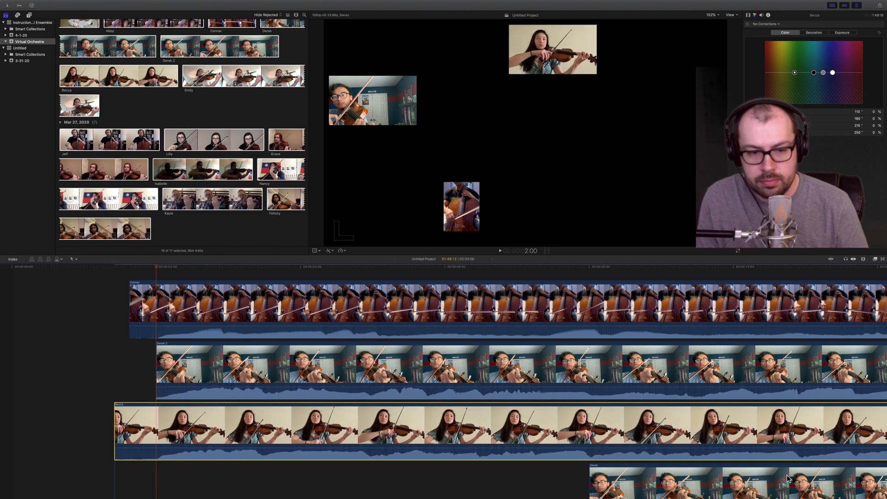
# Move the violin clip filmed in the teal room, in the fourth lane, earlier so its first note meets the 2-second playhead
pyautogui.scroll(-5, 639, 422)
pyautogui.click(649, 397)
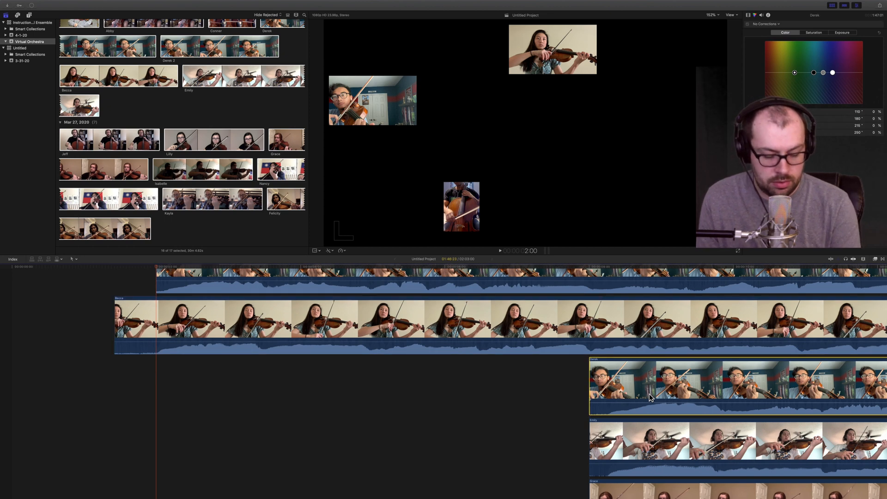
pyautogui.hotkey('shift', ',')
pyautogui.hotkey('shift', ',')
pyautogui.hotkey('shift', ',')
pyautogui.hotkey('shift', ',')
pyautogui.hotkey('shift', ',')
pyautogui.hotkey('shift', ',')
pyautogui.hotkey('shift', ',')
pyautogui.hotkey('shift', ',')
pyautogui.hotkey('shift', ',')
pyautogui.hotkey('shift', ',')
pyautogui.hotkey('shift', ',')
pyautogui.hotkey('shift', ',')
pyautogui.hotkey('shift', ',')
pyautogui.hotkey('shift', ',')
pyautogui.hotkey('shift', ',')
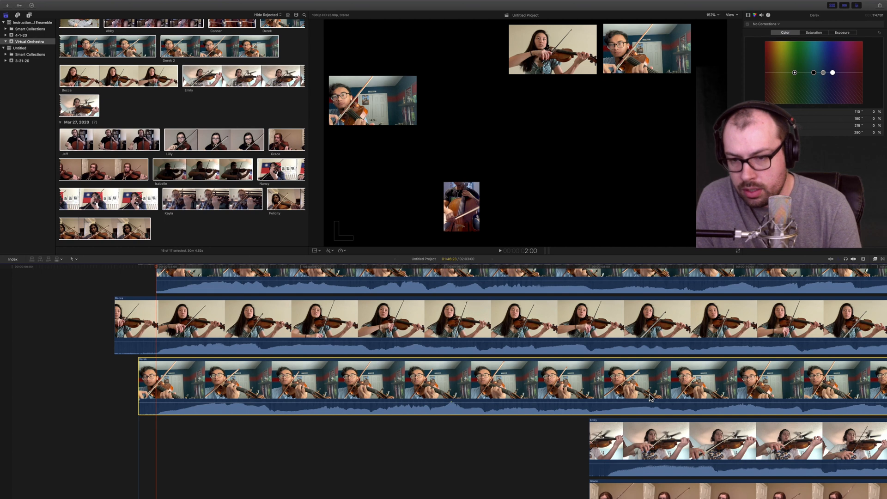
# Shift the fifth-lane clip of the violinist under the ceiling fan earlier in coarse steps toward the 2-second playhead
pyautogui.click(721, 443)
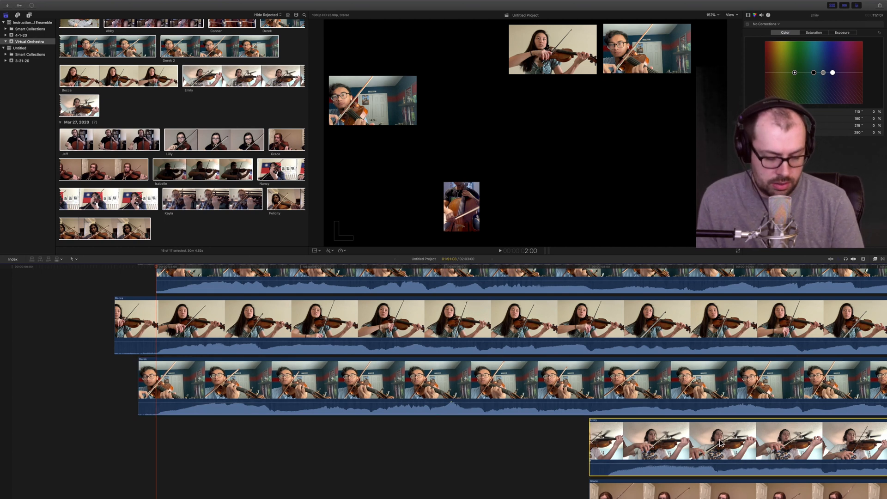
pyautogui.hotkey('shift', ',')
pyautogui.hotkey('shift', ',')
pyautogui.hotkey('shift', ',')
pyautogui.hotkey('shift', ',')
pyautogui.hotkey('shift', ',')
pyautogui.hotkey('shift', ',')
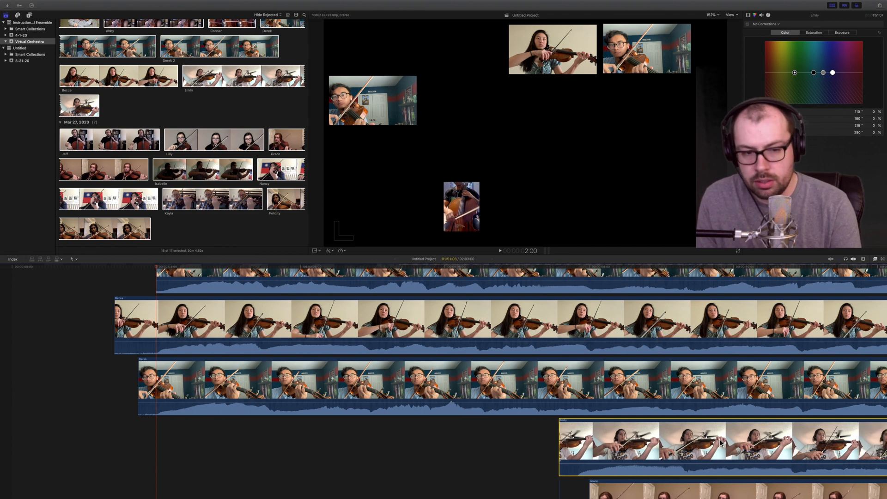
pyautogui.hotkey('shift', ',')
pyautogui.hotkey('shift', ',')
pyautogui.hotkey('shift', ',')
pyautogui.hotkey('shift', ',')
pyautogui.hotkey('shift', ',')
pyautogui.hotkey('shift', ',')
pyautogui.hotkey('shift', ',')
pyautogui.hotkey('shift', ',')
pyautogui.hotkey('shift', ',')
pyautogui.hotkey('shift', ',')
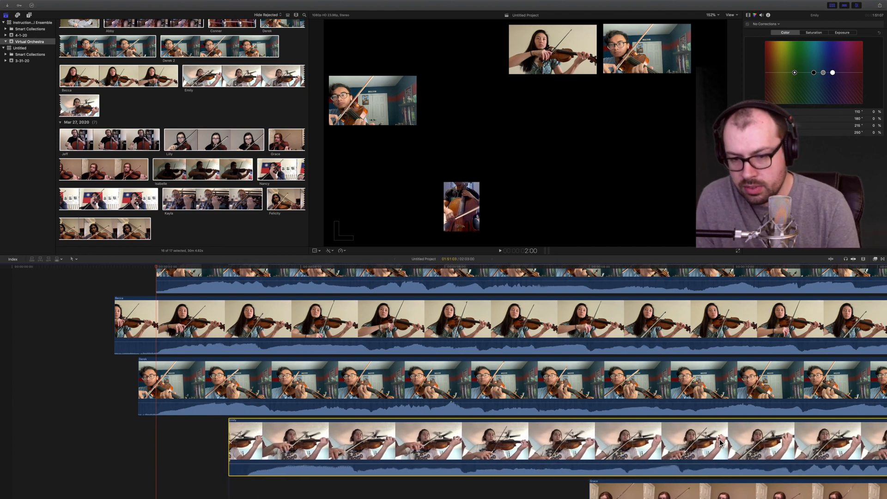
# Fine-tune the ceiling-fan violinist's clip by single frames so its first note lines up with the 2-second playhead
pyautogui.press('.')
pyautogui.press('.')
pyautogui.press('.')
pyautogui.press('.')
pyautogui.press('.')
pyautogui.press('.')
pyautogui.press('.')
pyautogui.press('.')
pyautogui.press('.')
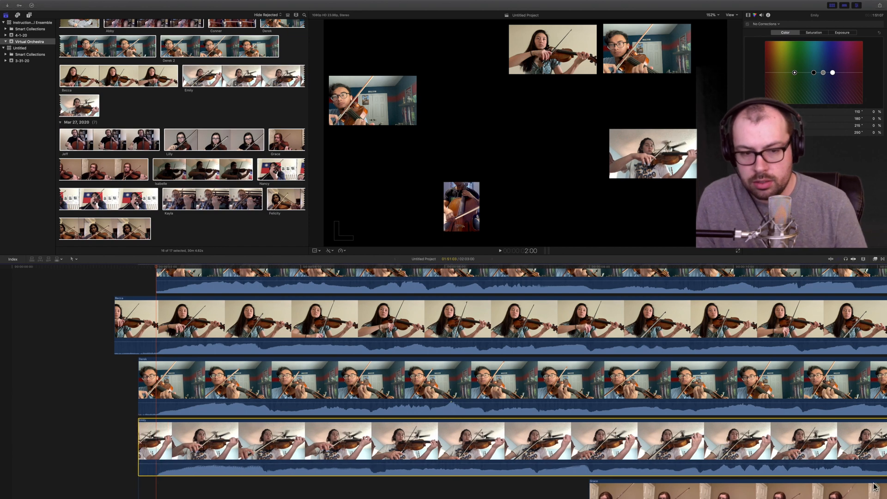
# Shift the sixth-lane clip of the violinist in the beige room earlier until it starts close to the 2-second playhead
pyautogui.scroll(-5, 704, 444)
pyautogui.click(645, 408)
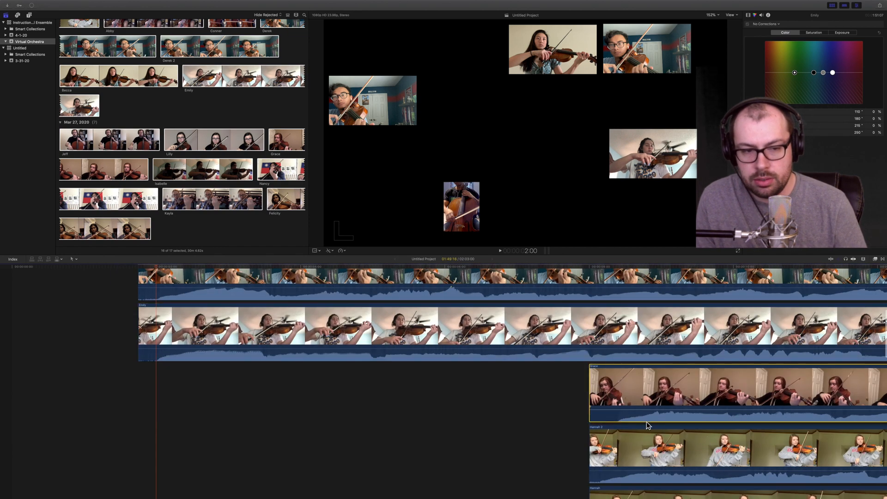
pyautogui.press(',')
pyautogui.press(',')
pyautogui.press(',')
pyautogui.press(',')
pyautogui.press(',')
pyautogui.press(',')
pyautogui.press(',')
pyautogui.press(',')
pyautogui.press(',')
pyautogui.press(',')
pyautogui.press(',')
pyautogui.press(',')
pyautogui.press(',')
pyautogui.press(',')
pyautogui.press(',')
pyautogui.press(',')
pyautogui.press(',')
pyautogui.press(',')
pyautogui.press(',')
pyautogui.press(',')
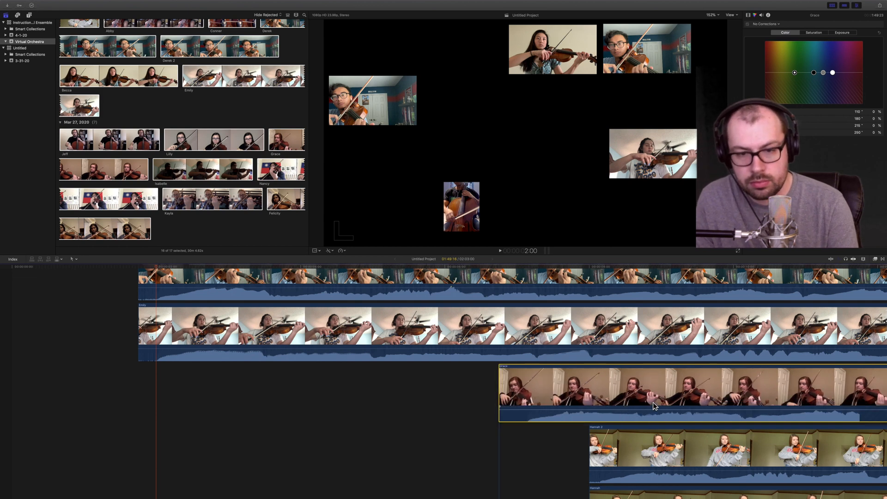
pyautogui.press(',')
pyautogui.press(',')
pyautogui.press(',')
pyautogui.press(',')
pyautogui.press(',')
pyautogui.press(',')
pyautogui.press(',')
pyautogui.press(',')
pyautogui.press(',')
pyautogui.press(',')
pyautogui.press(',')
pyautogui.press(',')
pyautogui.press(',')
pyautogui.press(',')
pyautogui.press(',')
pyautogui.press(',')
pyautogui.press(',')
pyautogui.press(',')
pyautogui.press(',')
pyautogui.press(',')
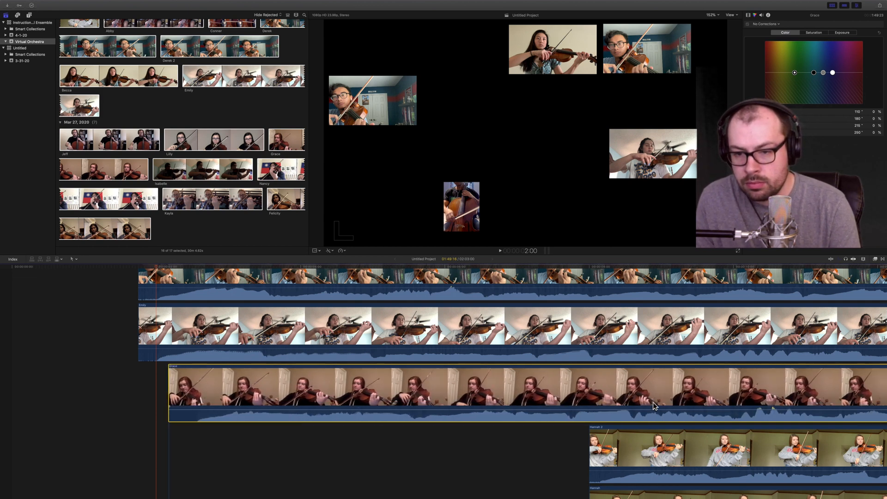
# Adjust the beige-room violinist's clip so the first note in its waveform meets the 2-second playhead
pyautogui.hotkey('shift', ',')
pyautogui.press('.')
pyautogui.press('.')
pyautogui.press('.')
pyautogui.press('.')
pyautogui.press('.')
pyautogui.press('.')
pyautogui.press('.')
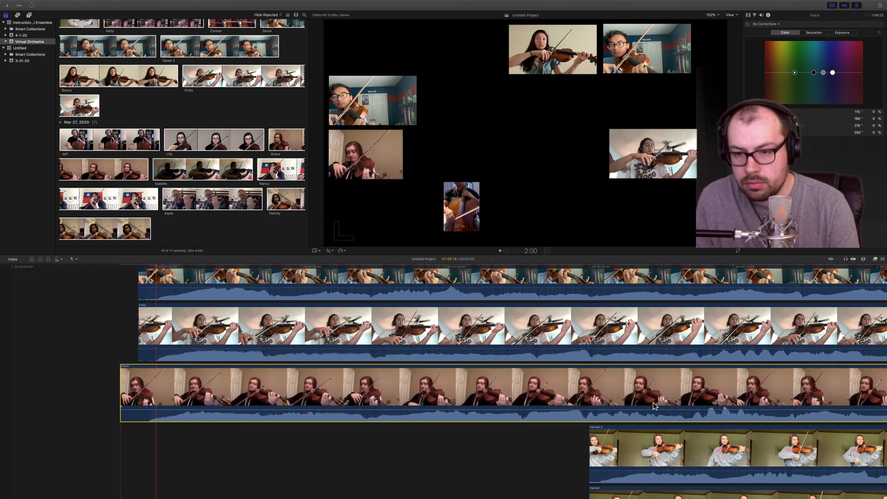
pyautogui.press(',')
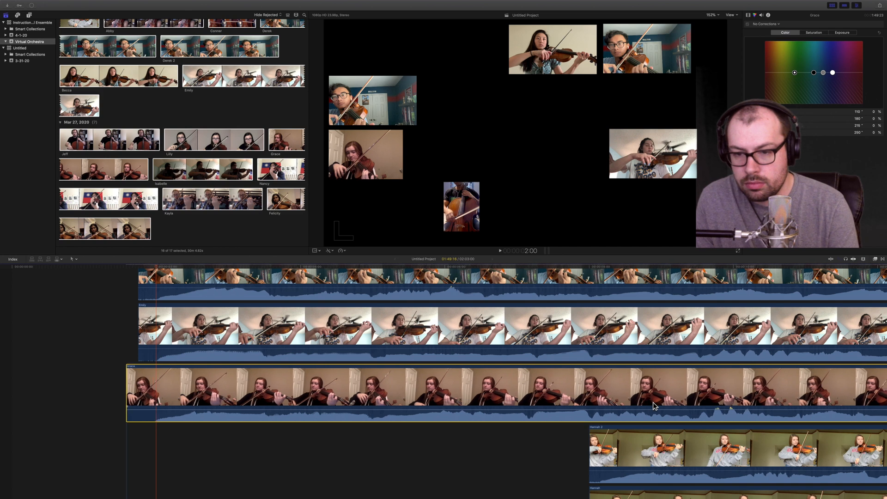
# Move the upper of the two green-room violin clips earlier so its first note lines up with the 2-second playhead
pyautogui.click(694, 444)
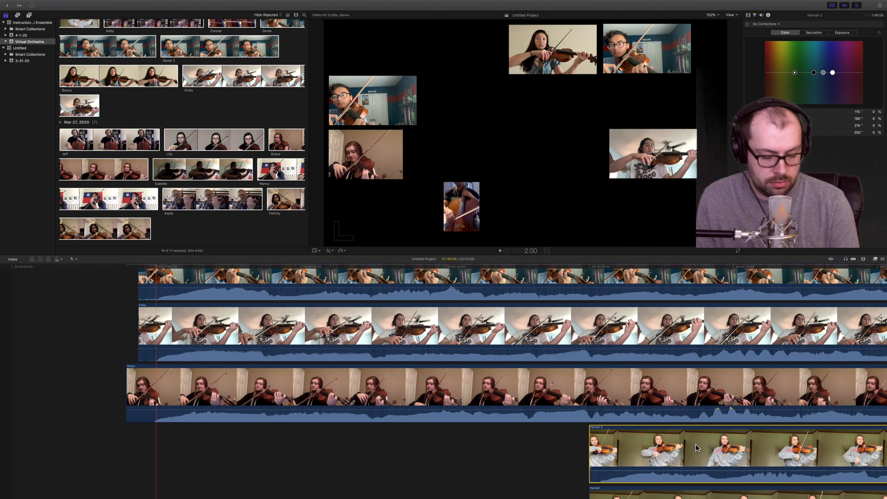
pyautogui.hotkey('shift', ',')
pyautogui.hotkey('shift', ',')
pyautogui.hotkey('shift', ',')
pyautogui.hotkey('shift', ',')
pyautogui.hotkey('shift', ',')
pyautogui.hotkey('shift', ',')
pyautogui.hotkey('shift', ',')
pyautogui.hotkey('shift', ',')
pyautogui.hotkey('shift', ',')
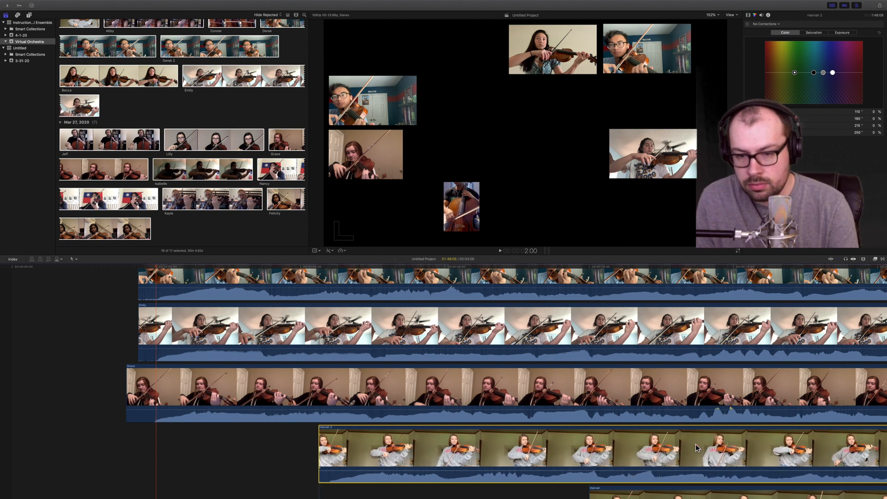
pyautogui.hotkey('shift', ',')
pyautogui.hotkey('shift', ',')
pyautogui.hotkey('shift', ',')
pyautogui.hotkey('shift', ',')
pyautogui.hotkey('shift', ',')
pyautogui.hotkey('shift', ',')
pyautogui.press('.')
pyautogui.press('.')
pyautogui.press('.')
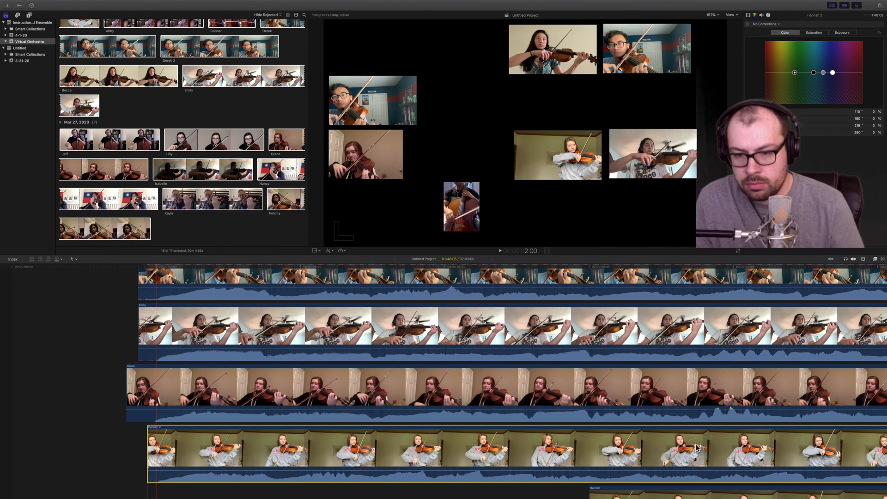
# Shift the lower green-room violin clip earlier in coarse steps until it is close to the 2-second playhead
pyautogui.scroll(-3, 711, 445)
pyautogui.click(775, 438)
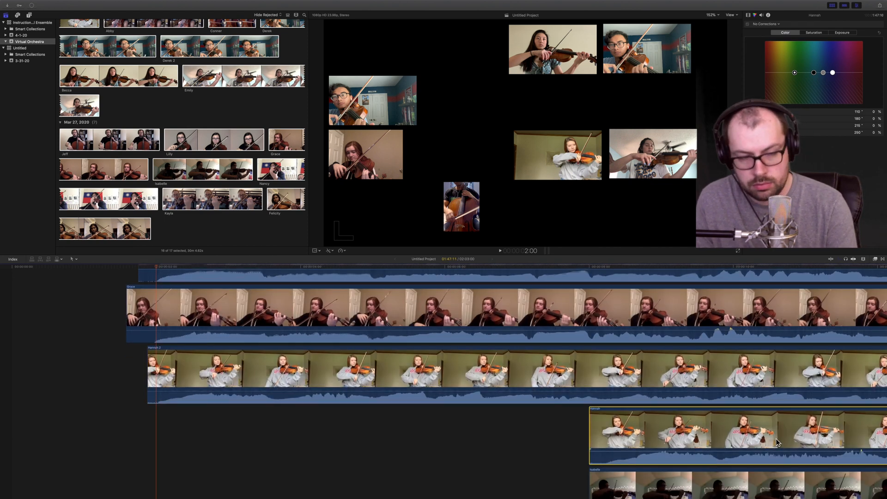
pyautogui.hotkey('shift', ',')
pyautogui.hotkey('shift', ',')
pyautogui.hotkey('shift', ',')
pyautogui.hotkey('shift', ',')
pyautogui.hotkey('shift', ',')
pyautogui.hotkey('shift', ',')
pyautogui.hotkey('shift', ',')
pyautogui.hotkey('shift', ',')
pyautogui.hotkey('shift', ',')
pyautogui.hotkey('shift', ',')
pyautogui.hotkey('shift', ',')
pyautogui.hotkey('shift', ',')
pyautogui.hotkey('shift', ',')
pyautogui.hotkey('shift', ',')
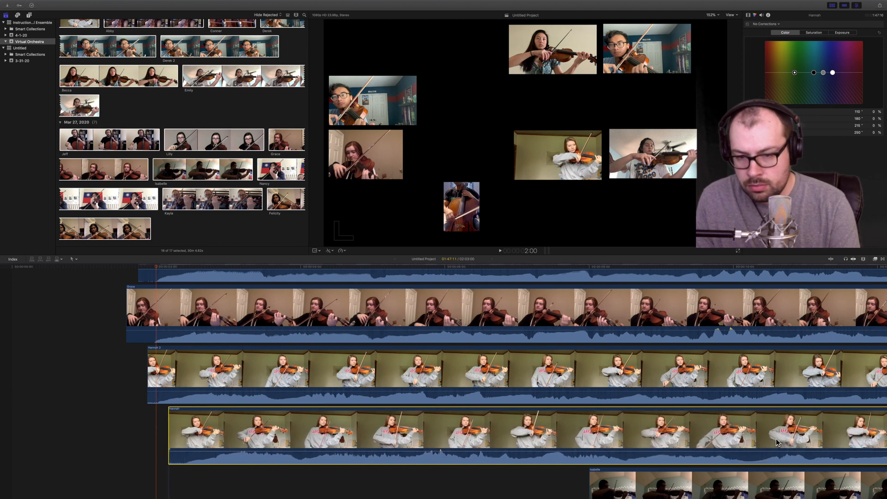
# Fine-tune the lower green-room violin clip by single frames so its first note meets the 2-second playhead
pyautogui.press(',')
pyautogui.press(',')
pyautogui.press(',')
pyautogui.press(',')
pyautogui.press(',')
pyautogui.press(',')
pyautogui.press(',')
pyautogui.press(',')
pyautogui.press(',')
pyautogui.press(',')
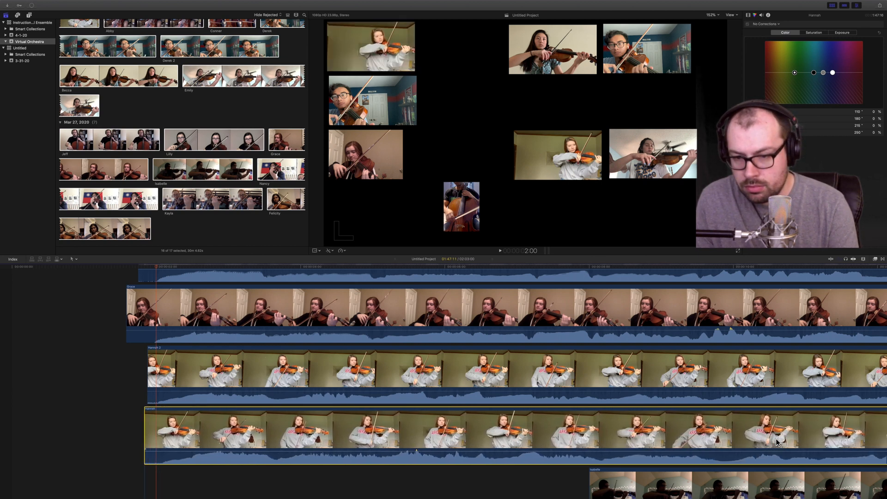
pyautogui.press('.')
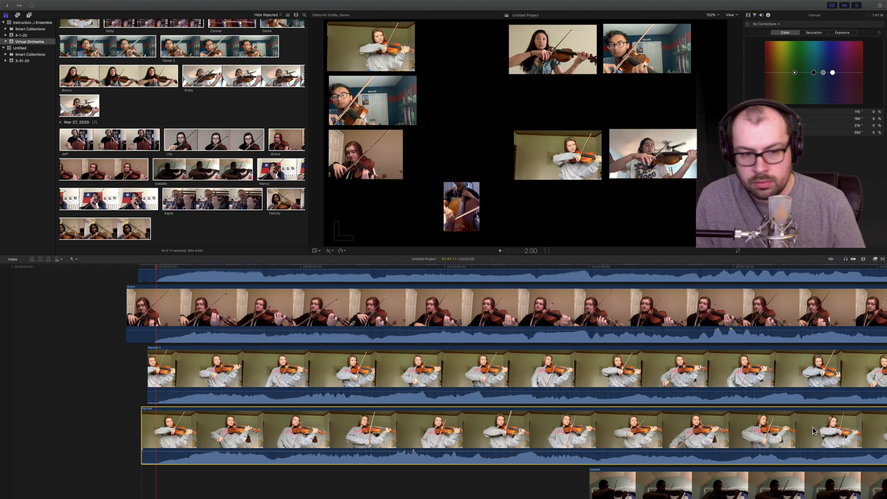
# Move the dark, silhouetted violinist's clip earlier so the first note in its waveform aligns with the 2-second playhead
pyautogui.scroll(-4, 801, 455)
pyautogui.click(692, 402)
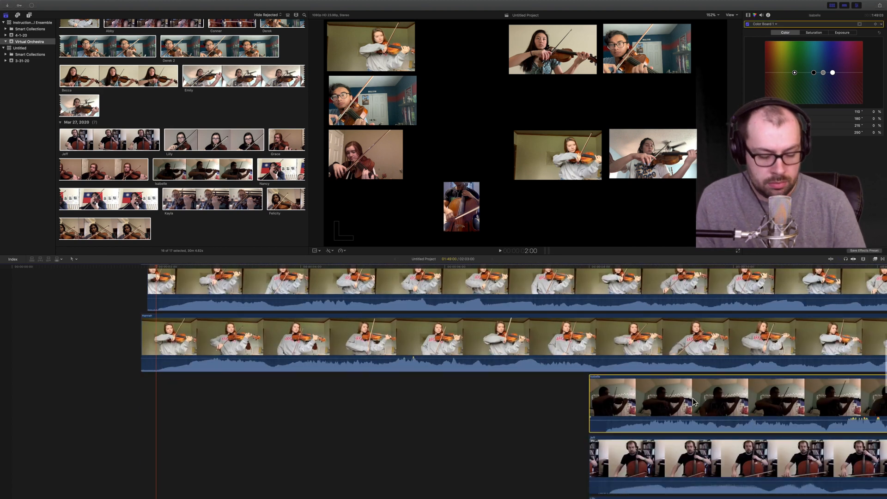
pyautogui.hotkey('shift', ',')
pyautogui.hotkey('shift', ',')
pyautogui.hotkey('shift', ',')
pyautogui.hotkey('shift', ',')
pyautogui.hotkey('shift', ',')
pyautogui.hotkey('shift', ',')
pyautogui.hotkey('shift', ',')
pyautogui.hotkey('shift', ',')
pyautogui.hotkey('shift', ',')
pyautogui.hotkey('shift', ',')
pyautogui.hotkey('shift', ',')
pyautogui.hotkey('shift', ',')
pyautogui.hotkey('shift', ',')
pyautogui.hotkey('shift', ',')
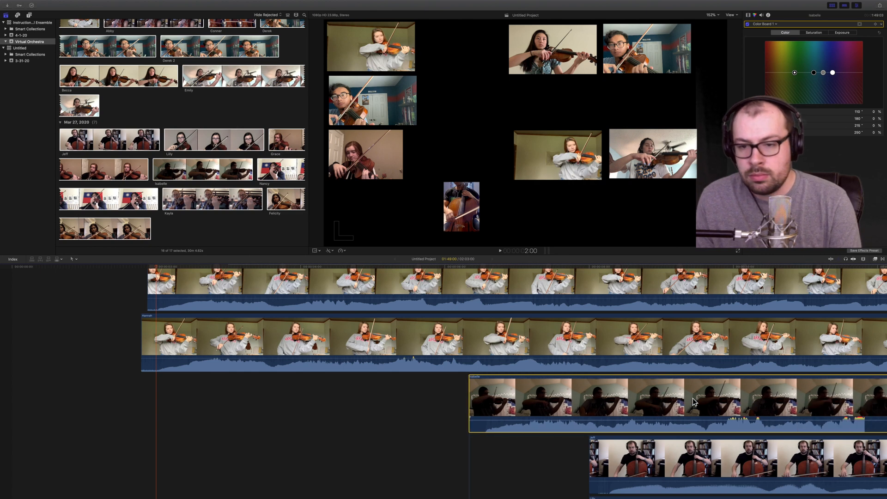
pyautogui.hotkey('shift', ',')
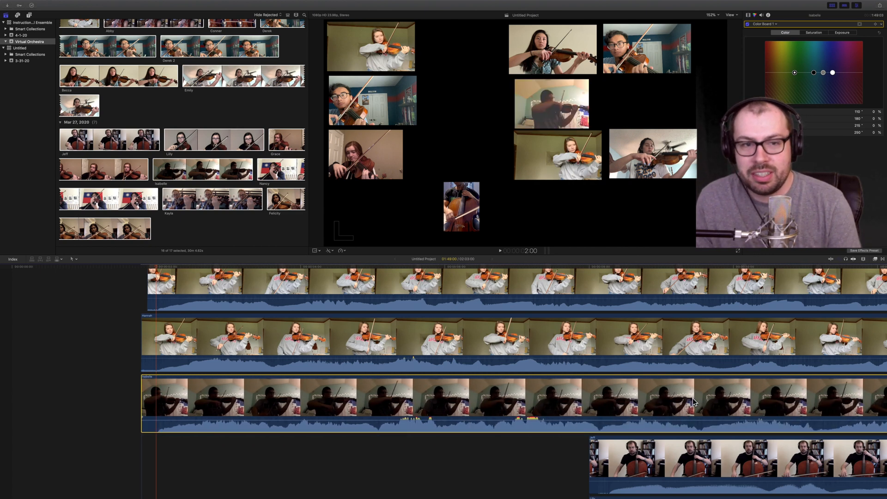
# Shift the clip of the cellist in a black shirt earlier in coarse steps until it reaches the 2-second playhead
pyautogui.click(723, 452)
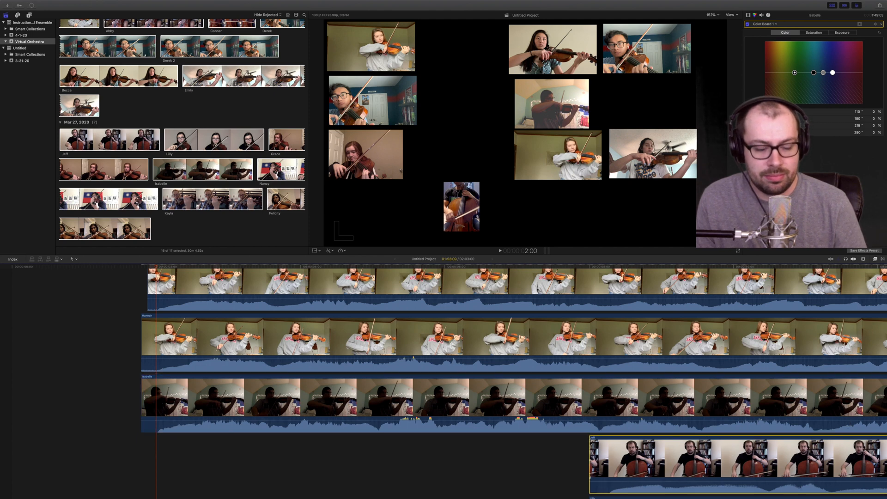
pyautogui.hotkey('shift', ',')
pyautogui.hotkey('shift', ',')
pyautogui.hotkey('shift', ',')
pyautogui.hotkey('shift', ',')
pyautogui.hotkey('shift', ',')
pyautogui.hotkey('shift', ',')
pyautogui.hotkey('shift', ',')
pyautogui.hotkey('shift', ',')
pyautogui.hotkey('shift', ',')
pyautogui.hotkey('shift', ',')
pyautogui.hotkey('shift', ',')
pyautogui.hotkey('shift', ',')
pyautogui.hotkey('shift', ',')
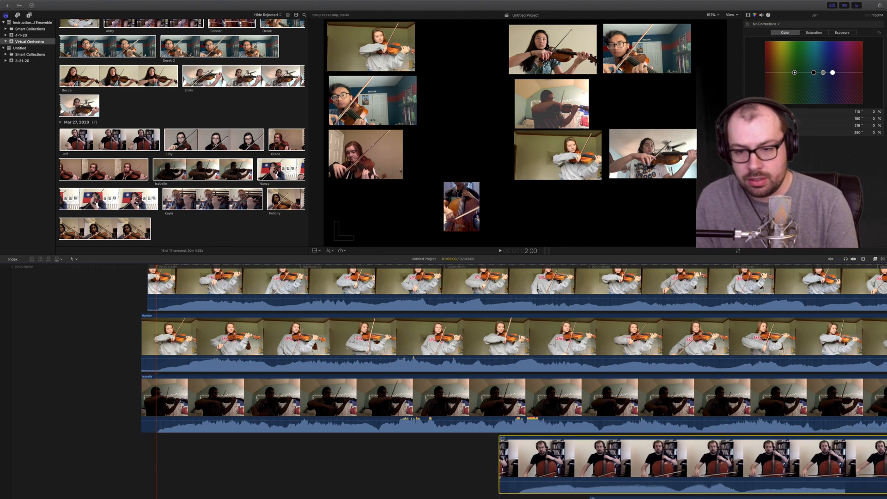
pyautogui.hotkey('shift', ',')
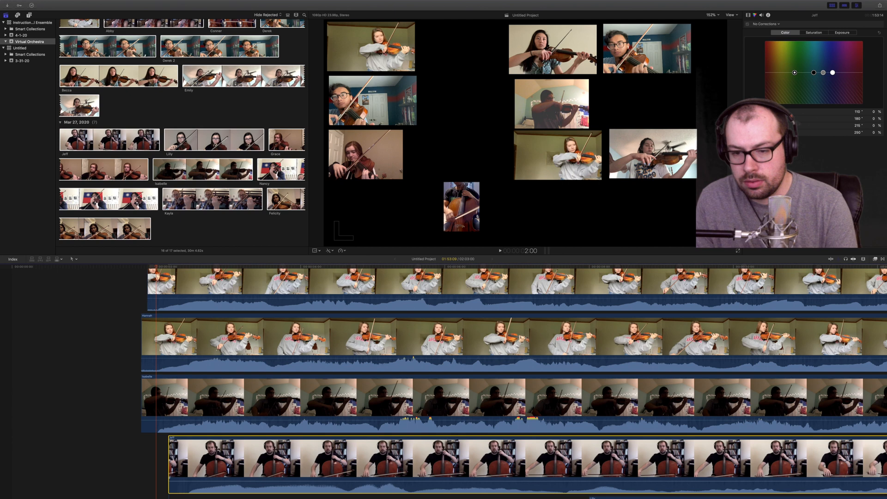
pyautogui.hotkey('shift', ',')
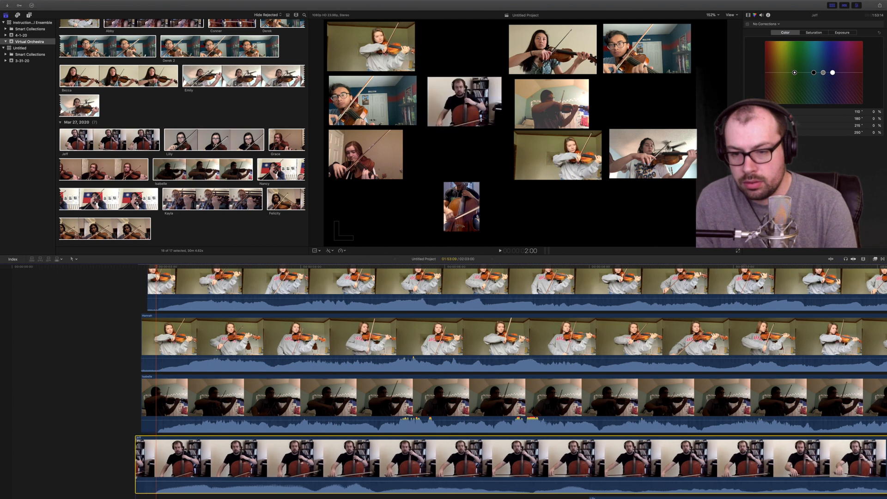
# Fine-tune the black-shirted cellist's clip by single frames so its first note meets the 2-second playhead
pyautogui.press('.')
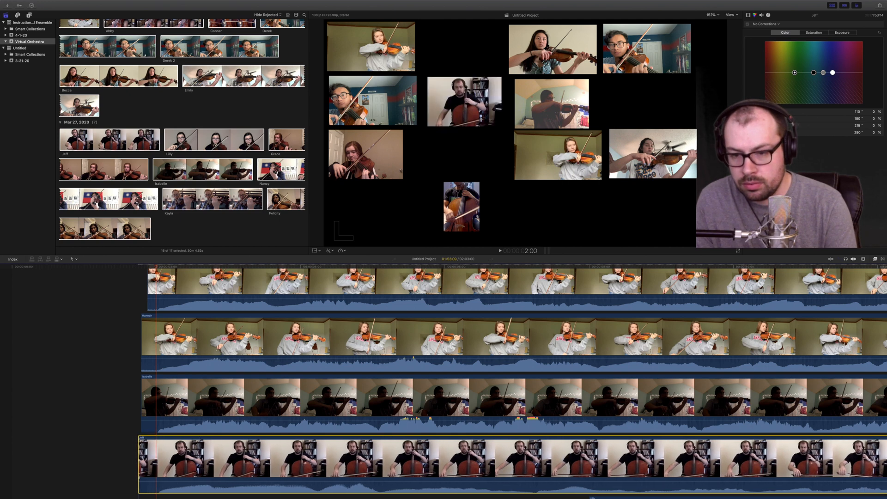
pyautogui.press(',')
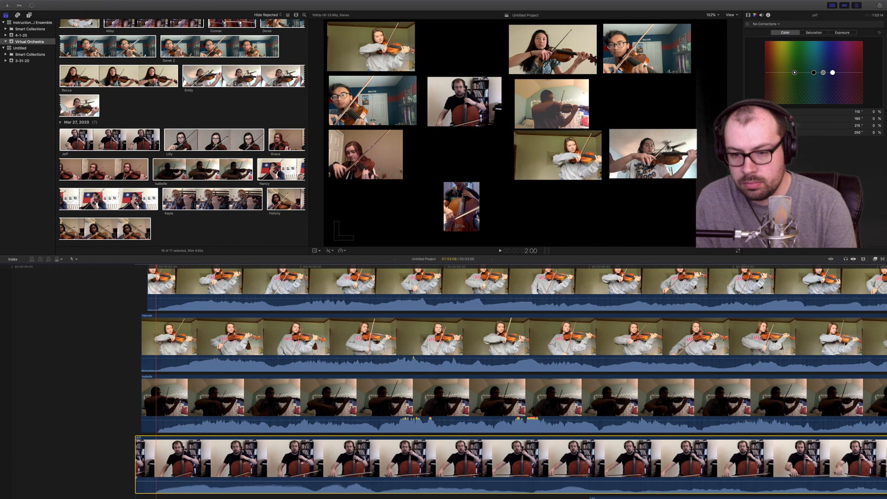
pyautogui.press('.')
pyautogui.press(',')
pyautogui.press('.')
pyautogui.press(',')
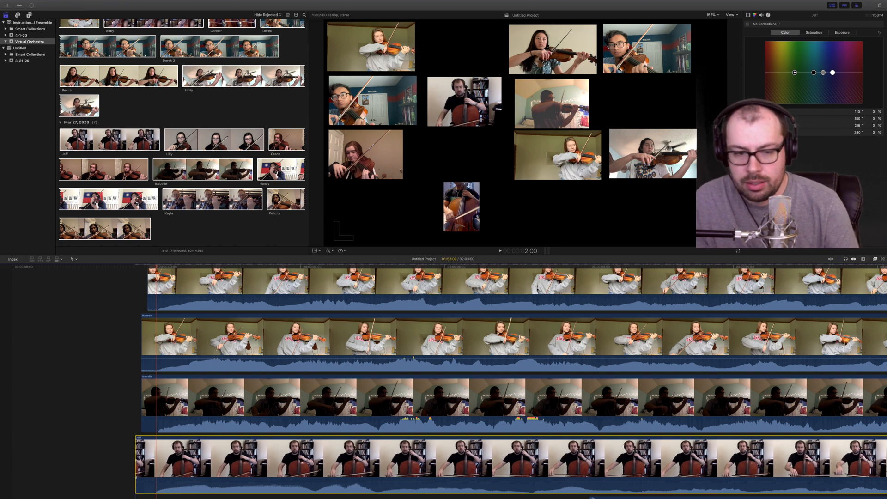
# Move the clip of the violinist in glasses and black top, below the cello clip, earlier so its first note aligns with the 2-second playhead
pyautogui.scroll(-5, 824, 408)
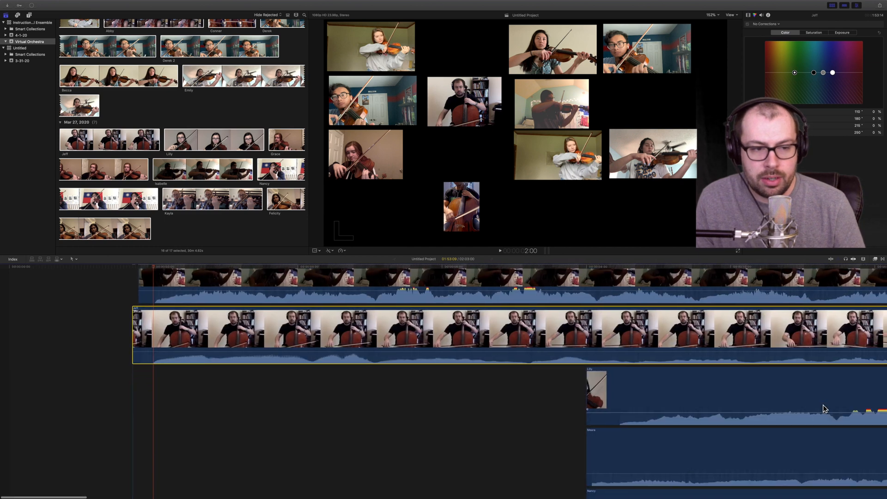
pyautogui.click(770, 389)
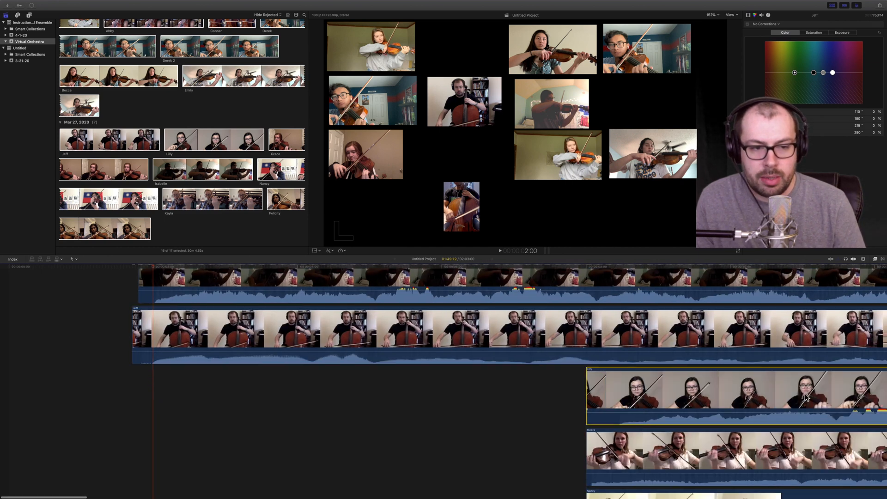
pyautogui.hotkey('shift', ',')
pyautogui.hotkey('shift', ',')
pyautogui.hotkey('shift', ',')
pyautogui.hotkey('shift', ',')
pyautogui.hotkey('shift', ',')
pyautogui.hotkey('shift', ',')
pyautogui.hotkey('shift', ',')
pyautogui.hotkey('shift', ',')
pyautogui.hotkey('shift', ',')
pyautogui.hotkey('shift', ',')
pyautogui.hotkey('shift', ',')
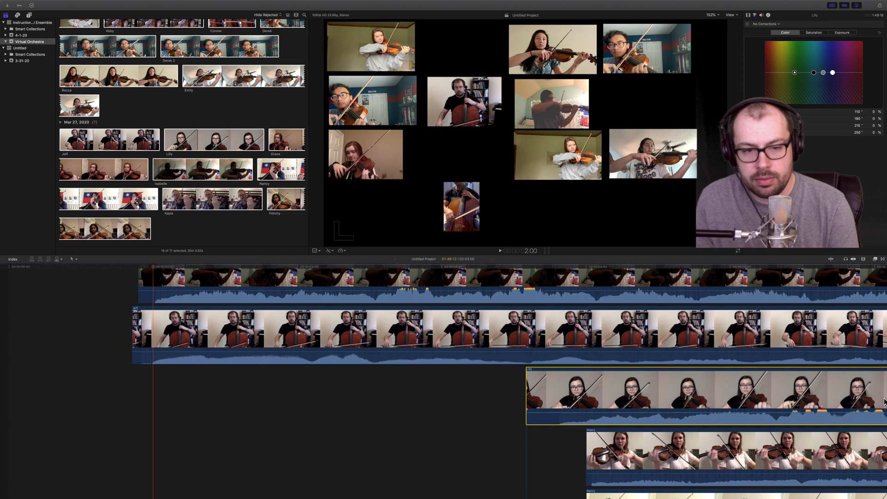
pyautogui.hotkey('shift', ',')
pyautogui.hotkey('shift', ',')
pyautogui.hotkey('shift', ',')
pyautogui.hotkey('shift', ',')
pyautogui.hotkey('shift', ',')
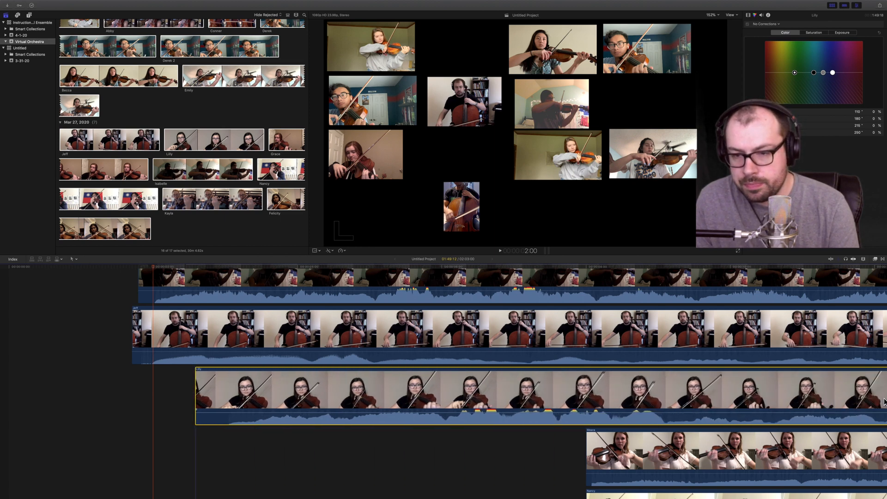
pyautogui.press('.')
pyautogui.press('.')
pyautogui.press('.')
pyautogui.press('.')
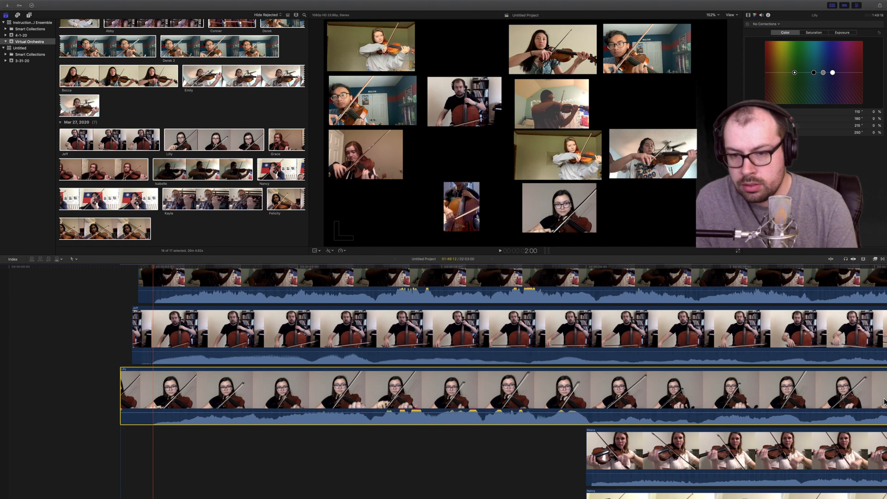
# Shift the white-topped violinist's clip earlier in coarse steps until it reaches the 2-second playhead
pyautogui.click(675, 448)
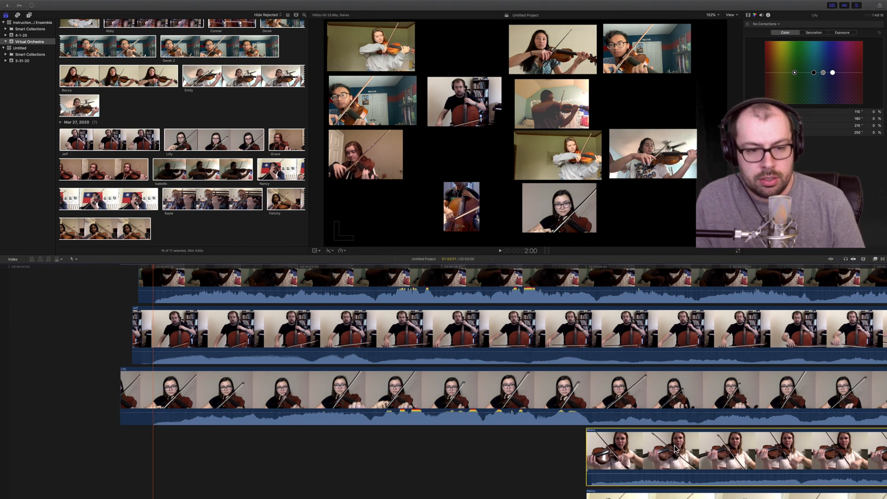
pyautogui.hotkey('shift', ',')
pyautogui.hotkey('shift', ',')
pyautogui.hotkey('shift', ',')
pyautogui.hotkey('shift', ',')
pyautogui.hotkey('shift', ',')
pyautogui.hotkey('shift', ',')
pyautogui.hotkey('shift', ',')
pyautogui.hotkey('shift', ',')
pyautogui.hotkey('shift', ',')
pyautogui.hotkey('shift', ',')
pyautogui.hotkey('shift', ',')
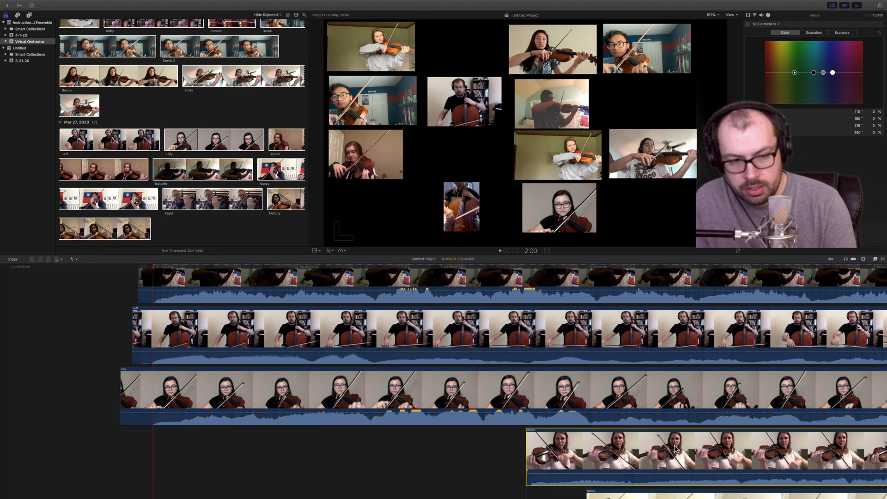
pyautogui.hotkey('shift', ',')
pyautogui.hotkey('shift', ',')
pyautogui.hotkey('shift', ',')
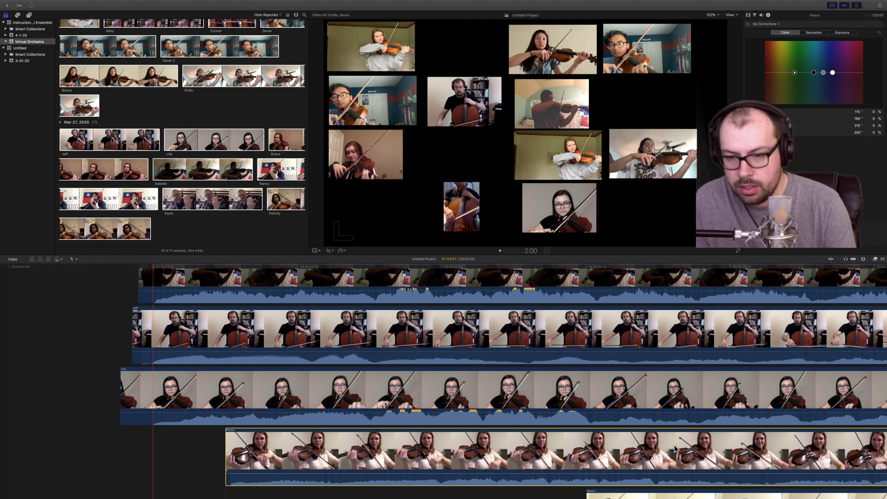
pyautogui.hotkey('shift', ',')
# Nudge the white-topped violinist's clip later by single frames until it begins at the 2-second playhead
pyautogui.press('.')
pyautogui.press('.')
pyautogui.press('.')
pyautogui.press('.')
pyautogui.press('.')
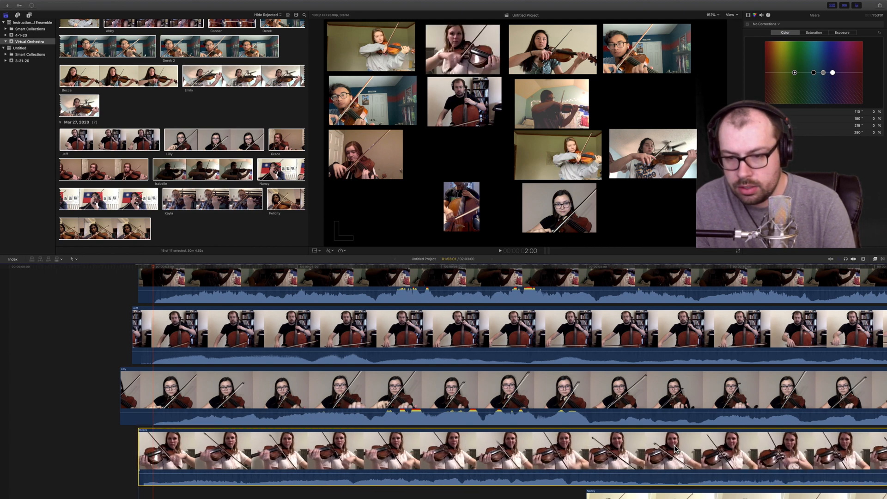
pyautogui.press('.')
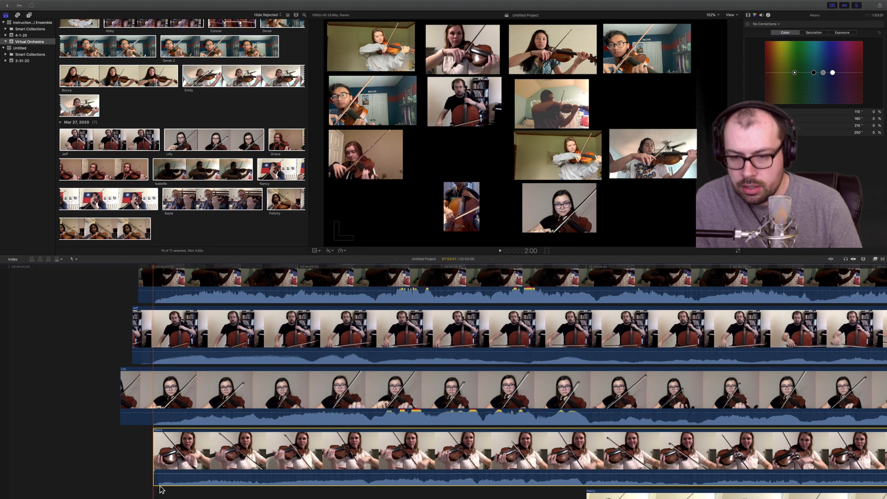
# Temporarily raise the white-topped violinist's clip volume to examine where the first note begins in its waveform
pyautogui.scroll(-3, 439, 426)
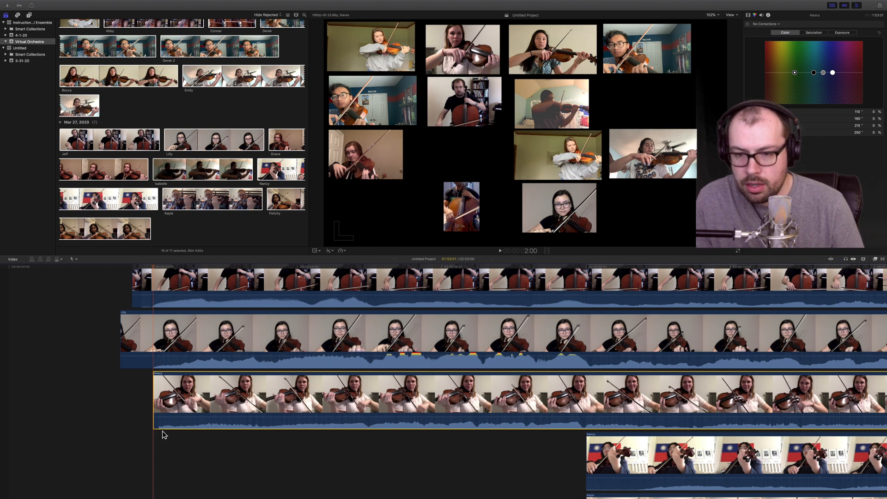
pyautogui.moveTo(185, 417); pyautogui.dragTo(182, 411)
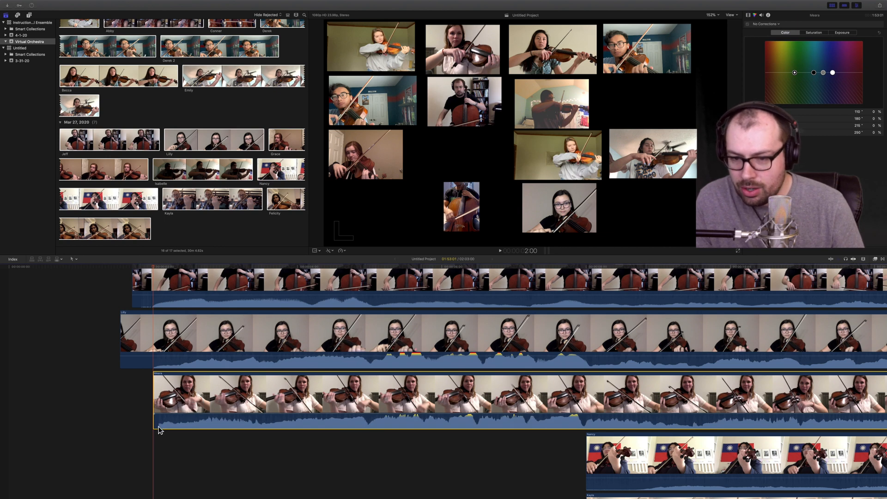
pyautogui.moveTo(173, 415); pyautogui.dragTo(175, 423)
# Slightly raise the audio level of the clip with the flag behind the violinist, keeping the playhead at 2 seconds
pyautogui.click(659, 453)
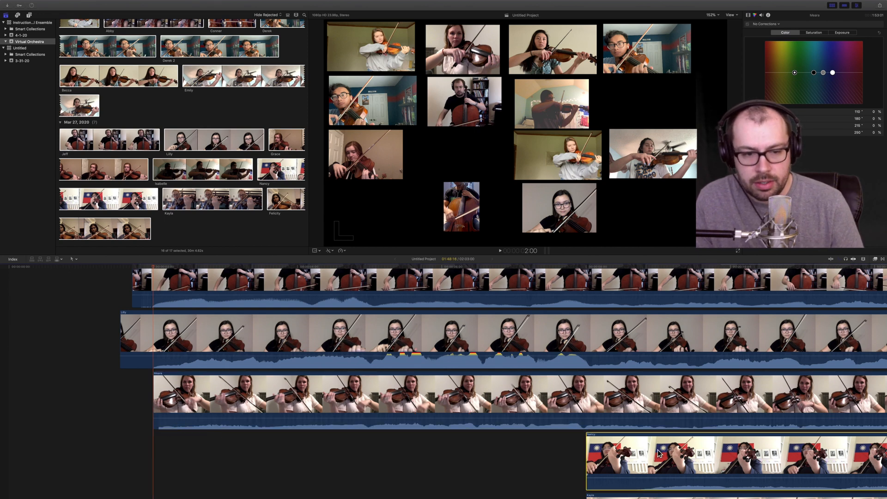
pyautogui.moveTo(661, 481); pyautogui.dragTo(661, 482)
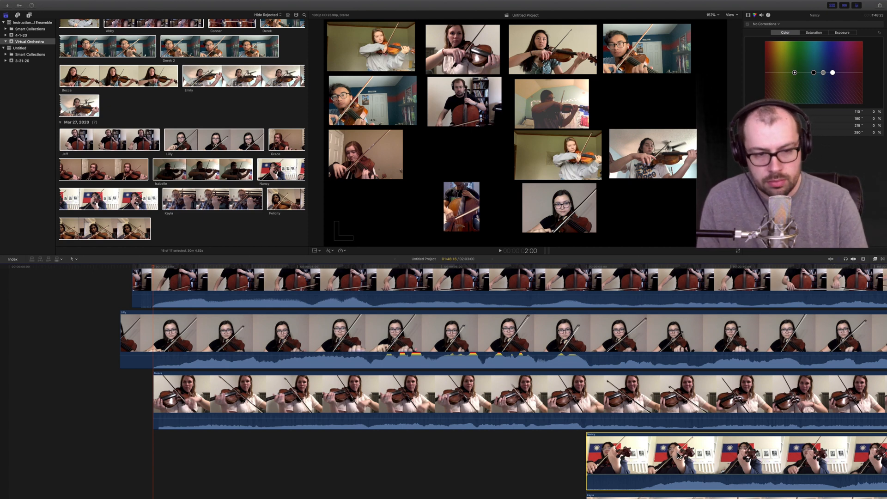
pyautogui.press('Up')
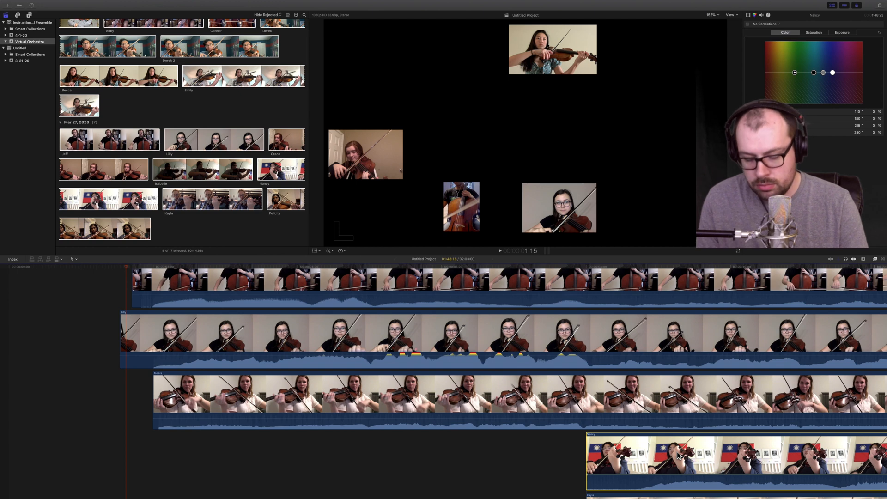
pyautogui.press('Down')
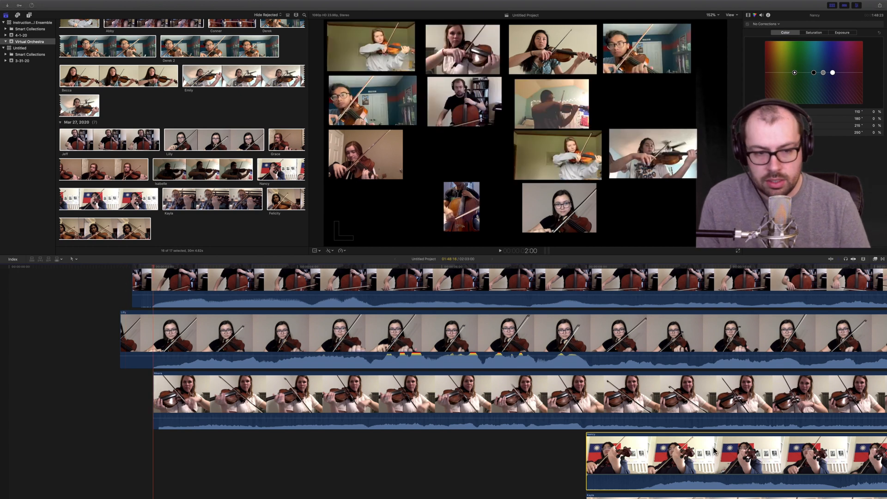
# Move the clip with the flag background earlier until its first note is close to the 2-second playhead
pyautogui.hotkey('shift', ',')
pyautogui.hotkey('shift', ',')
pyautogui.hotkey('shift', ',')
pyautogui.hotkey('shift', ',')
pyautogui.hotkey('shift', ',')
pyautogui.hotkey('shift', ',')
pyautogui.hotkey('shift', ',')
pyautogui.hotkey('shift', ',')
pyautogui.hotkey('shift', ',')
pyautogui.hotkey('shift', ',')
pyautogui.hotkey('shift', ',')
pyautogui.hotkey('shift', ',')
pyautogui.hotkey('shift', ',')
pyautogui.hotkey('shift', ',')
pyautogui.hotkey('shift', ',')
pyautogui.hotkey('shift', ',')
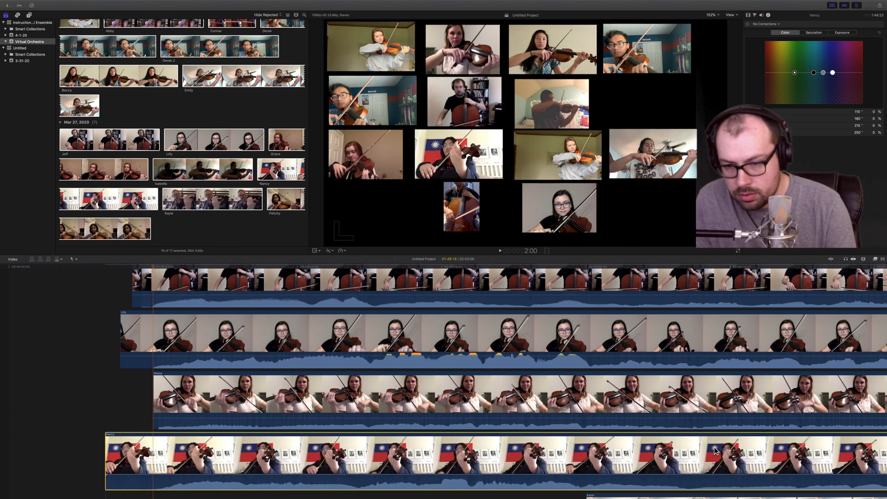
pyautogui.press(',')
pyautogui.press('.')
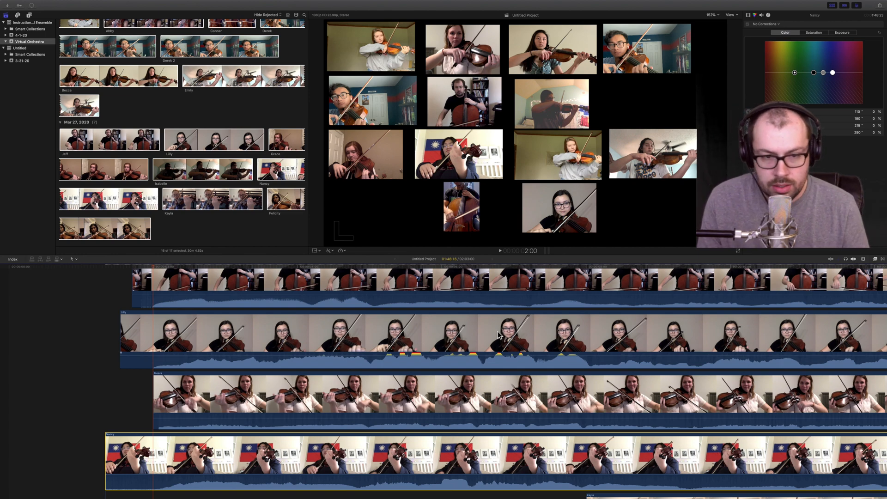
# Check the white-topped violinist's clip start against the playhead, and nudge the flag-background clip one frame later
pyautogui.click(487, 396)
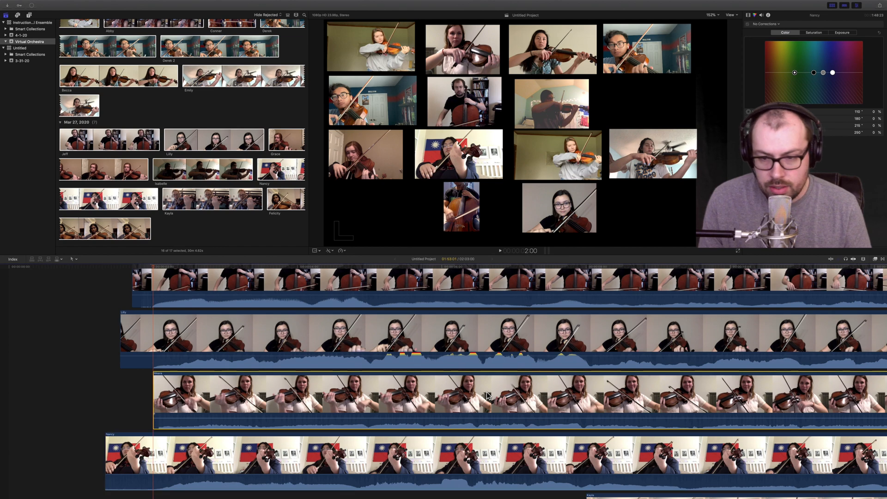
pyautogui.press('Right')
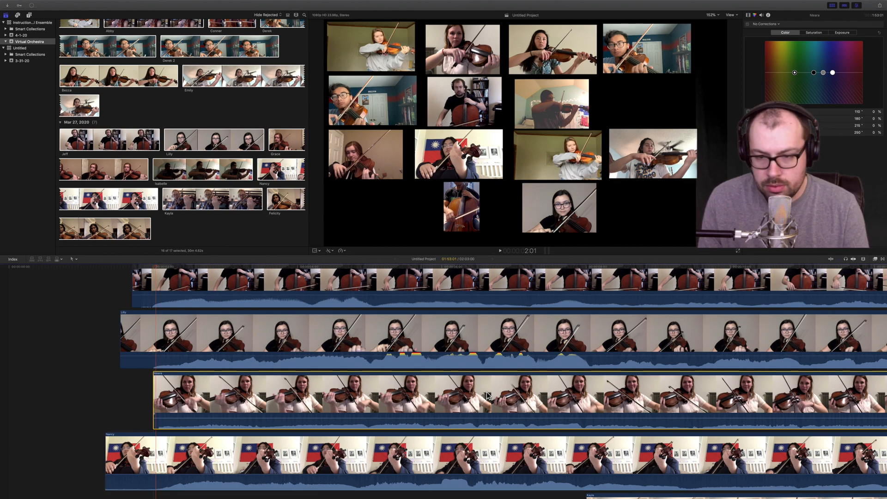
pyautogui.press('Left')
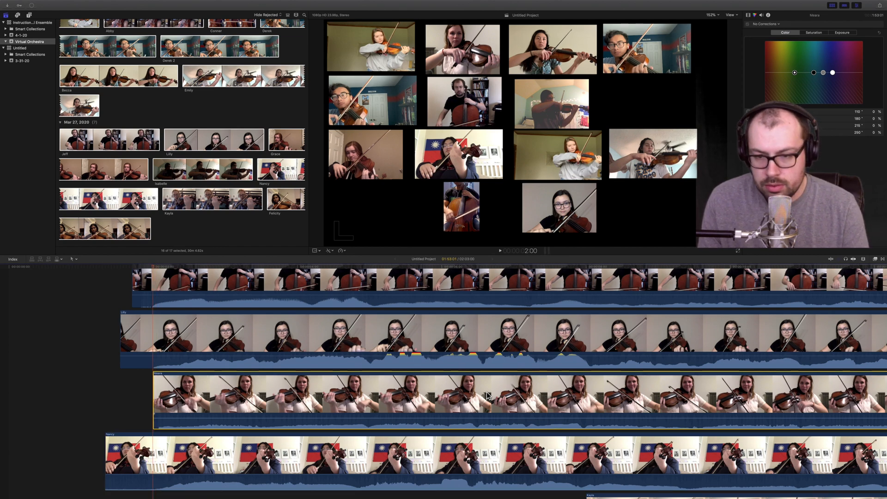
pyautogui.click(549, 455)
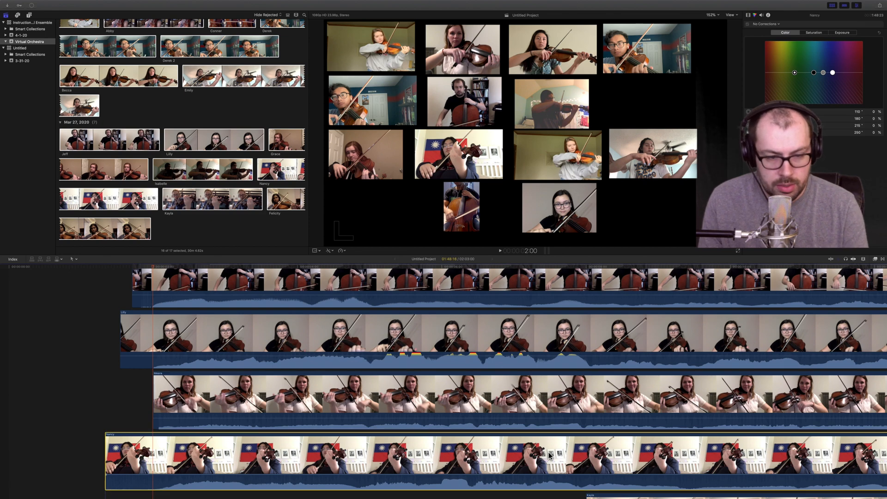
pyautogui.press('.')
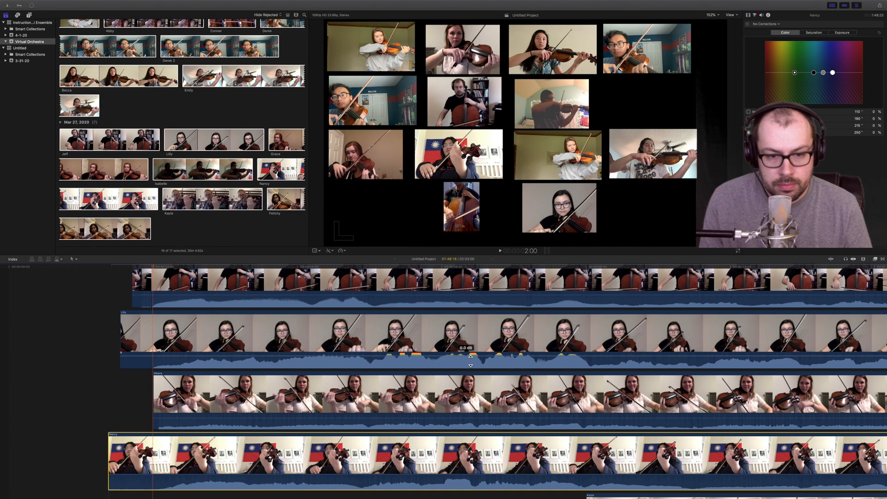
# Move the clip of the violinist in glasses directly below the flag-background clip earlier so its first note aligns with the 2-second playhead
pyautogui.scroll(-5, 516, 380)
pyautogui.click(642, 391)
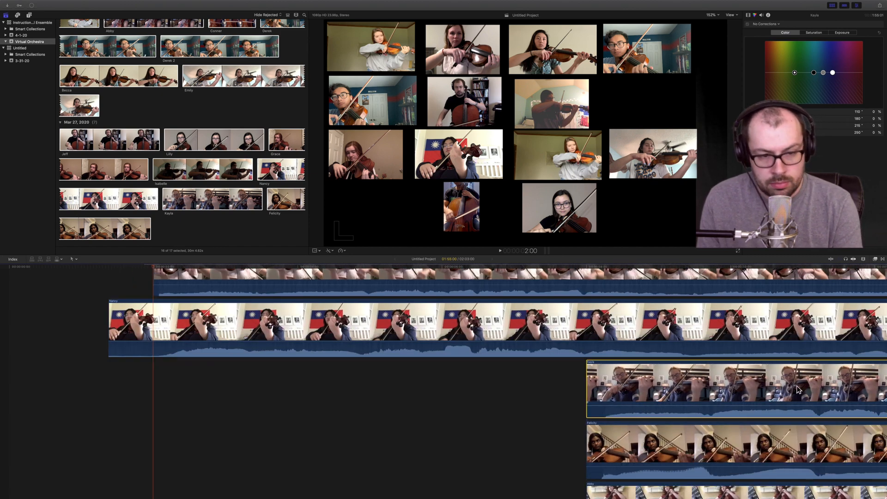
pyautogui.hotkey('shift', ',')
pyautogui.hotkey('shift', ',')
pyautogui.hotkey('shift', ',')
pyautogui.hotkey('shift', ',')
pyautogui.hotkey('shift', ',')
pyautogui.hotkey('shift', ',')
pyautogui.hotkey('shift', ',')
pyautogui.hotkey('shift', ',')
pyautogui.hotkey('shift', ',')
pyautogui.hotkey('shift', ',')
pyautogui.hotkey('shift', ',')
pyautogui.hotkey('shift', ',')
pyautogui.hotkey('shift', ',')
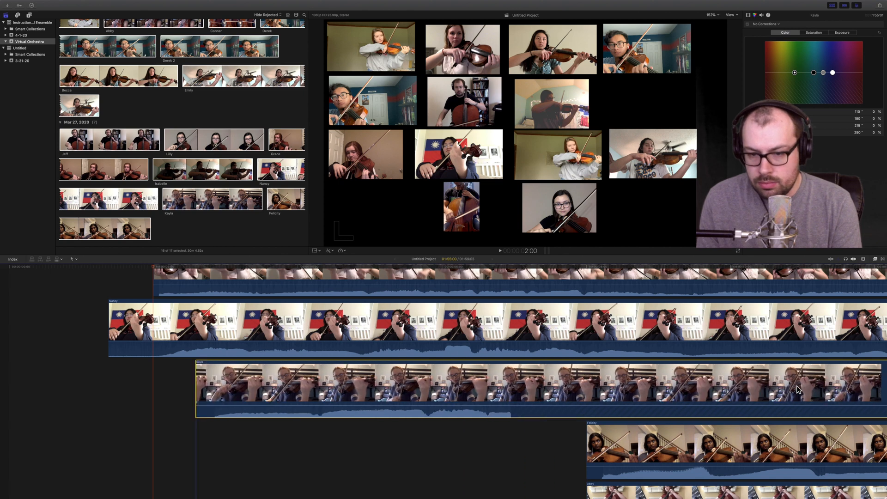
pyautogui.hotkey('shift', ',')
pyautogui.hotkey('shift', ',')
pyautogui.hotkey('shift', ',')
pyautogui.hotkey('shift', '.')
pyautogui.press(',')
pyautogui.press('.')
# Move the clip directly below the man in glasses, of the dark-haired violinist by the staircase, earlier until it starts near the 2-second playhead
pyautogui.click(782, 439)
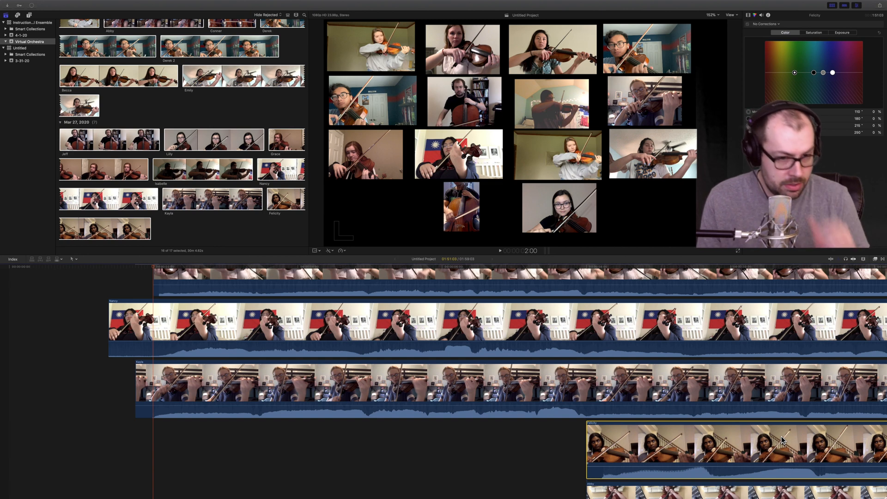
pyautogui.hotkey('shift', ',')
pyautogui.hotkey('shift', ',')
pyautogui.hotkey('shift', ',')
pyautogui.hotkey('shift', ',')
pyautogui.hotkey('shift', ',')
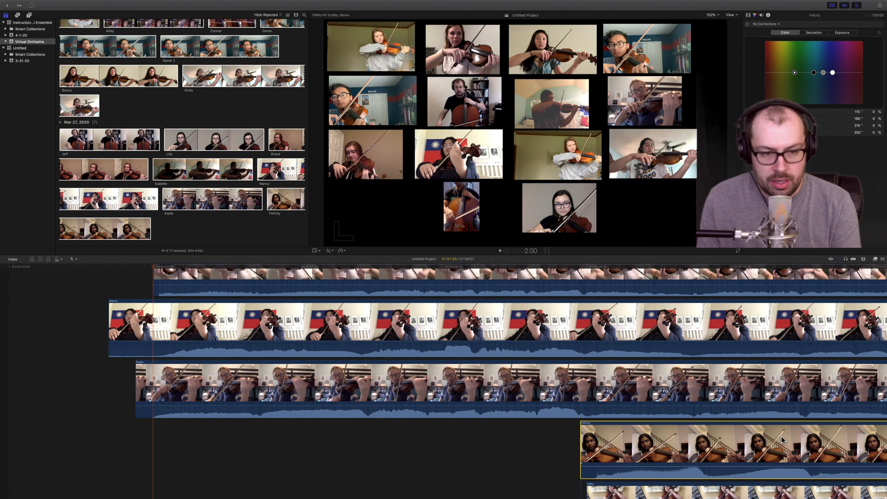
pyautogui.hotkey('shift', ',')
pyautogui.hotkey('shift', ',')
pyautogui.hotkey('shift', ',')
pyautogui.hotkey('shift', ',')
pyautogui.hotkey('shift', ',')
pyautogui.hotkey('shift', ',')
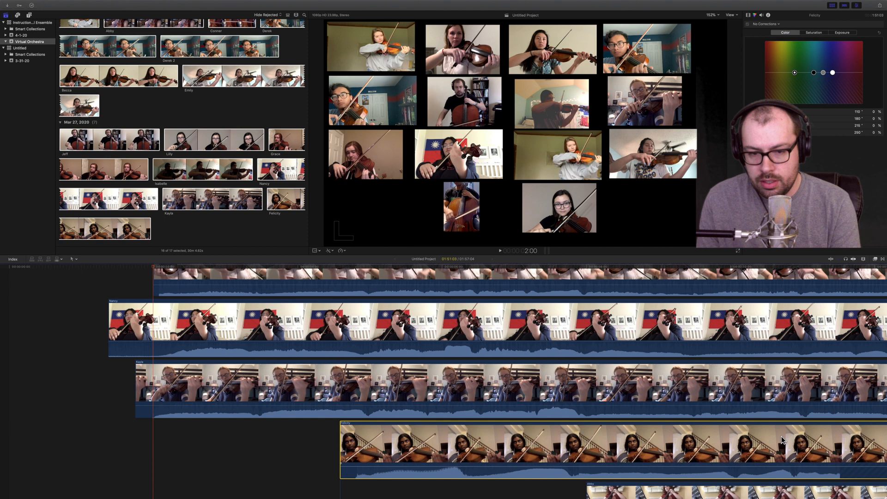
pyautogui.hotkey('shift', ',')
pyautogui.hotkey('shift', ',')
pyautogui.hotkey('shift', ',')
pyautogui.hotkey('shift', ',')
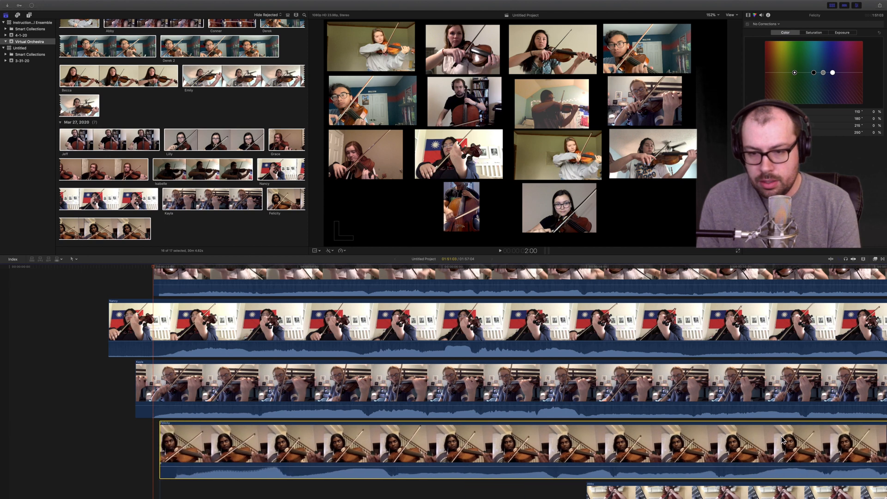
# Fine-tune the staircase violinist's clip by small nudges so its first note lines up with the 2-second playhead
pyautogui.hotkey('shift', '.')
pyautogui.press(',')
pyautogui.press(',')
pyautogui.press(',')
pyautogui.press(',')
pyautogui.press(',')
pyautogui.press(',')
pyautogui.press(',')
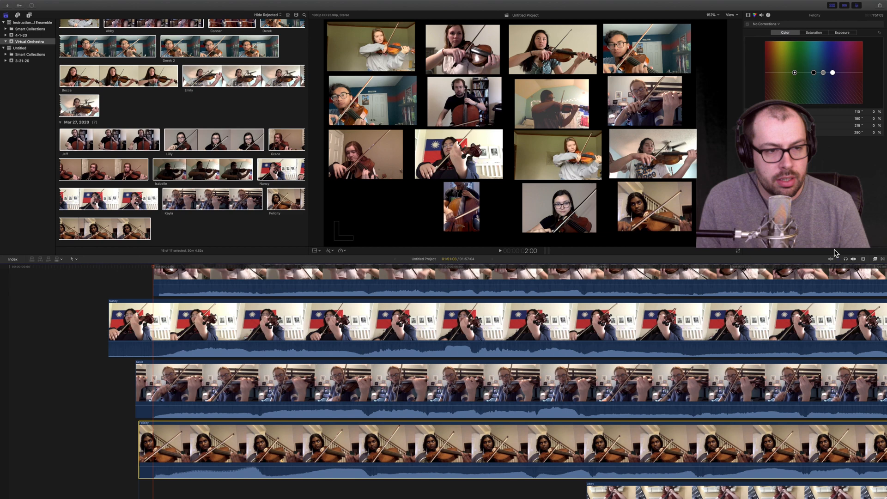
# Listen to the staircase violinist's clip soloed from 2 seconds, and turn its audio level all the way down
pyautogui.click(846, 259)
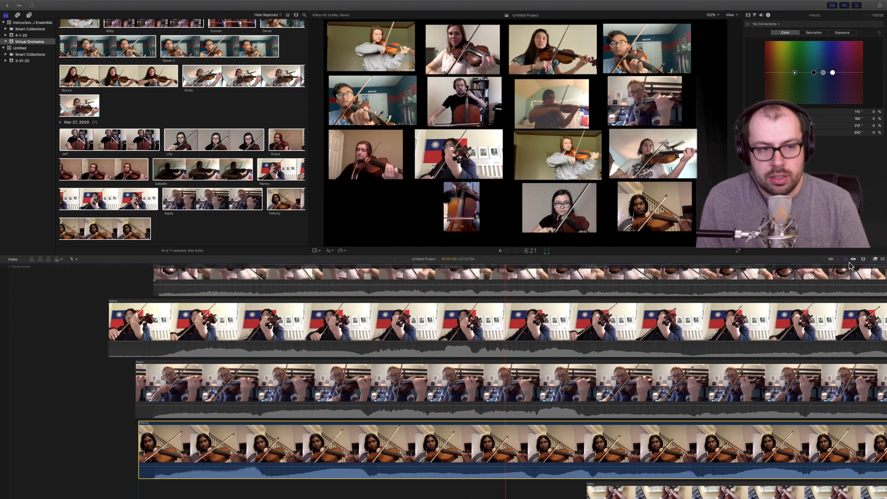
pyautogui.press('space')
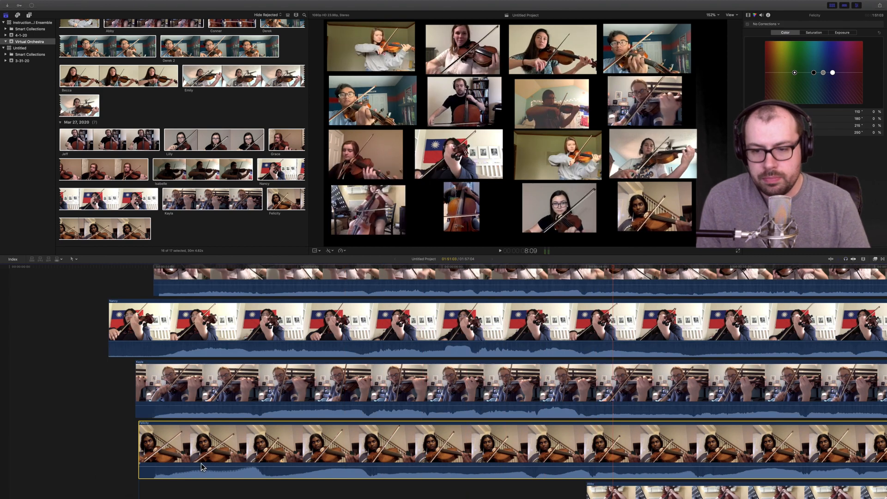
pyautogui.moveTo(221, 465); pyautogui.dragTo(217, 482)
pyautogui.scroll(-4, 232, 453)
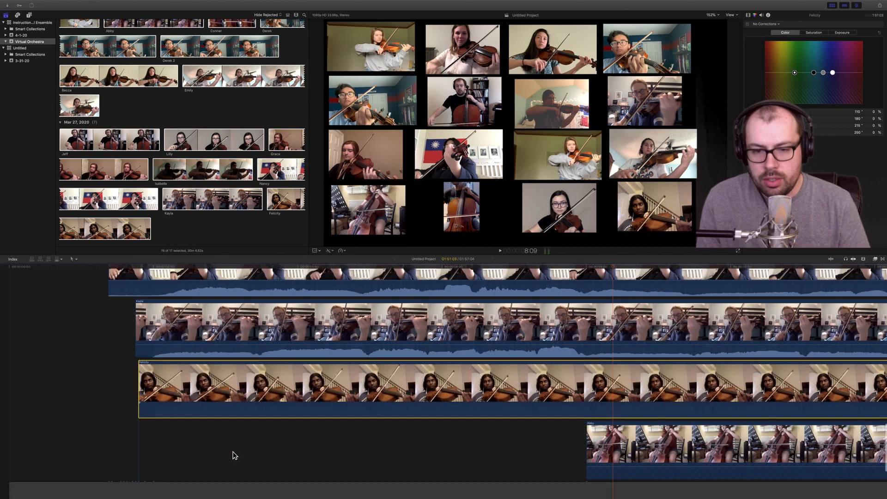
# Move the lowest clip, of the seated cellist, roughly three seconds earlier toward the other clip starts
pyautogui.click(703, 421)
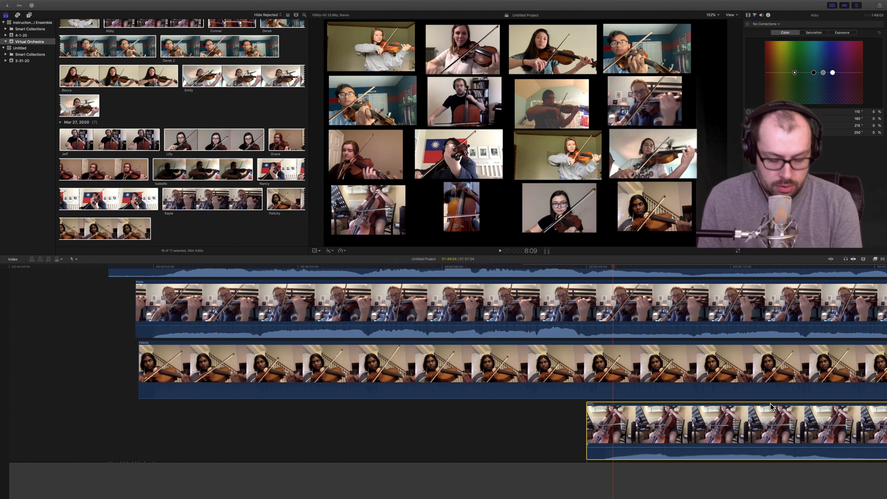
pyautogui.hotkey('shift', ',')
pyautogui.hotkey('shift', ',')
pyautogui.hotkey('shift', ',')
pyautogui.hotkey('shift', ',')
pyautogui.hotkey('shift', ',')
pyautogui.hotkey('shift', ',')
pyautogui.hotkey('shift', ',')
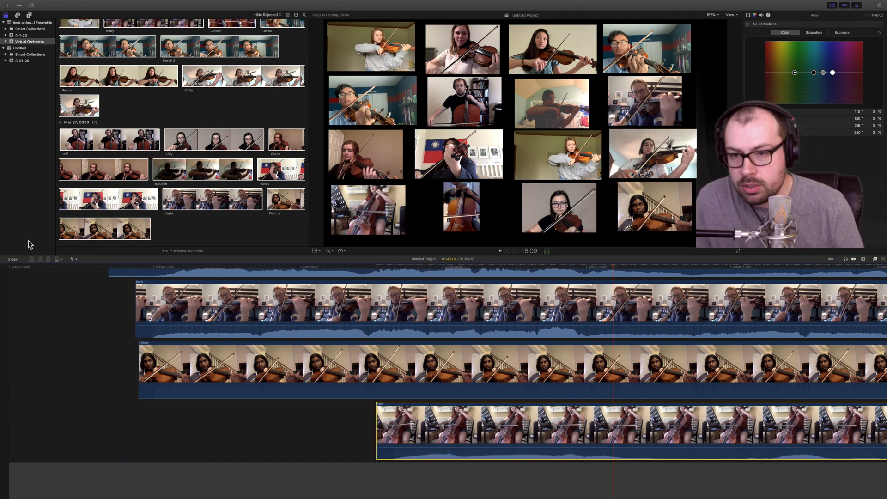
# Return the playhead to 2 seconds and move the seated cellist's clip earlier so its first note aligns with it
pyautogui.click(157, 269)
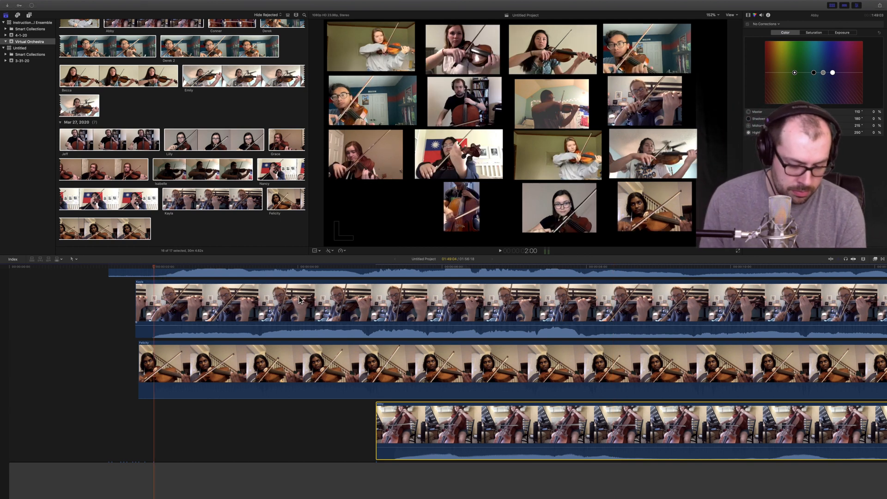
pyautogui.hotkey('shift', ',')
pyautogui.hotkey('shift', ',')
pyautogui.hotkey('shift', ',')
pyautogui.hotkey('shift', ',')
pyautogui.hotkey('shift', ',')
pyautogui.hotkey('shift', ',')
pyautogui.hotkey('shift', ',')
pyautogui.hotkey('shift', ',')
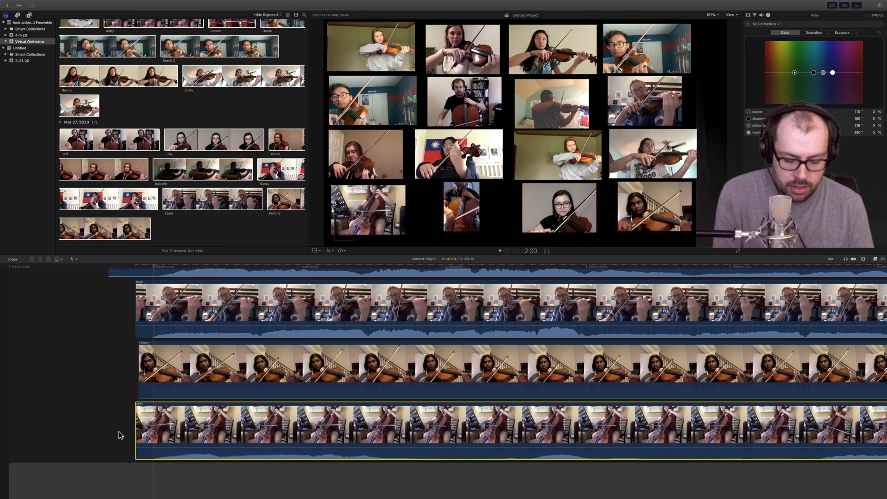
# Adjust the seated cellist's audio level, and lower the clip of the man in glasses to -15 dB
pyautogui.moveTo(179, 449); pyautogui.dragTo(180, 450)
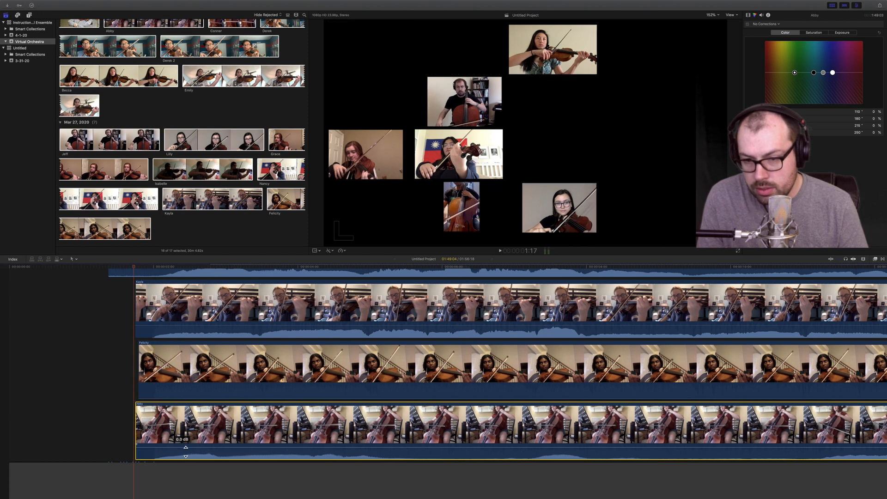
pyautogui.moveTo(186, 448); pyautogui.dragTo(185, 451)
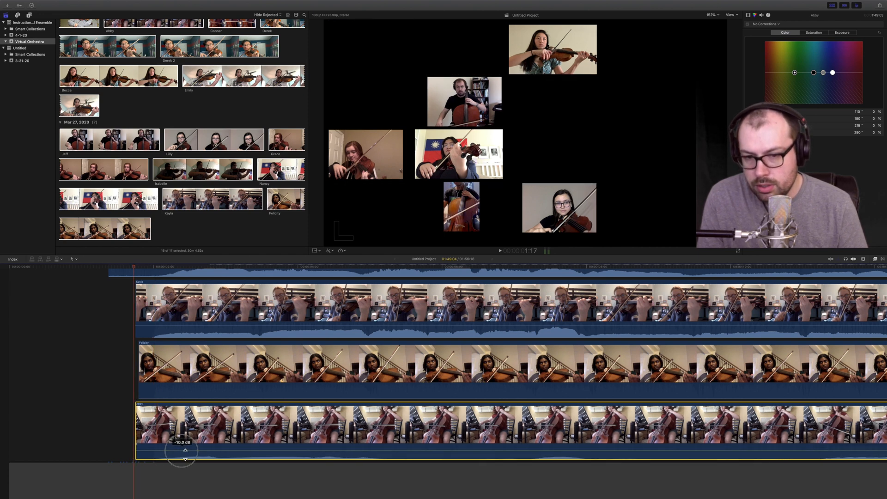
pyautogui.moveTo(237, 328); pyautogui.dragTo(236, 332)
pyautogui.moveTo(224, 456); pyautogui.dragTo(223, 447)
pyautogui.scroll(2, 277, 365)
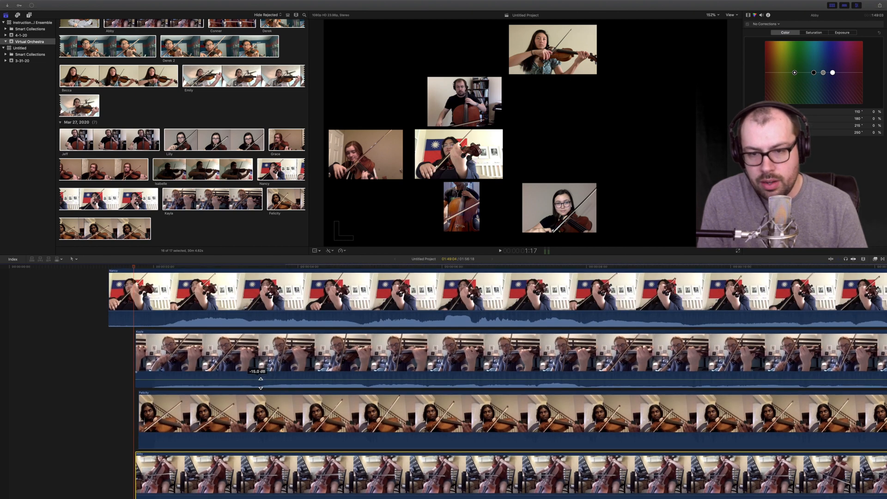
# Lower the audio level of the flag-background clip, and slightly raise that of the man in glasses below it
pyautogui.moveTo(252, 316); pyautogui.dragTo(252, 319)
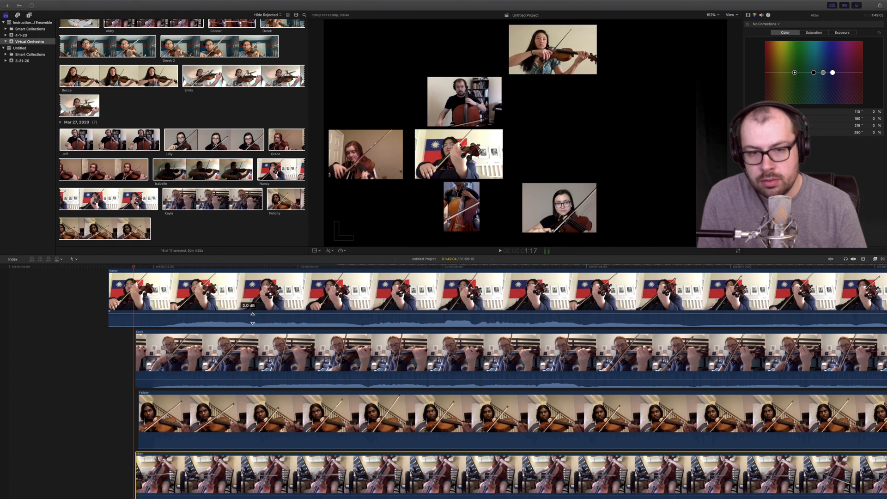
pyautogui.scroll(3, 251, 315)
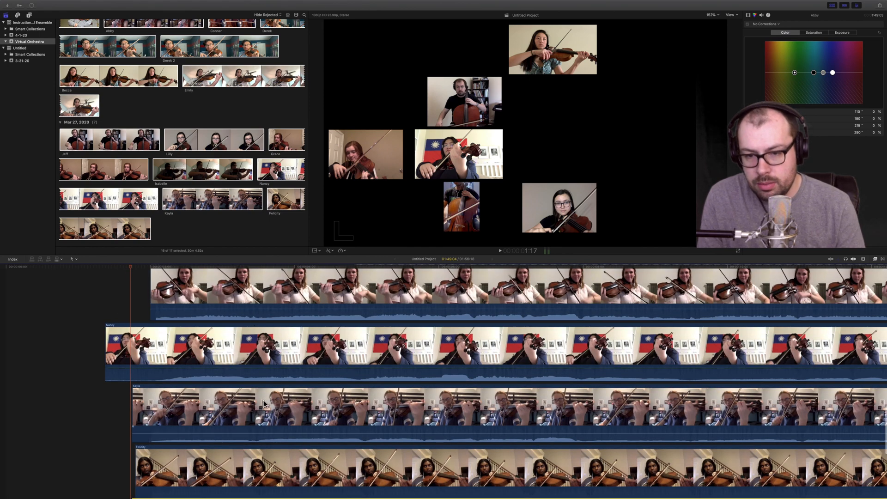
pyautogui.moveTo(376, 433); pyautogui.dragTo(376, 429)
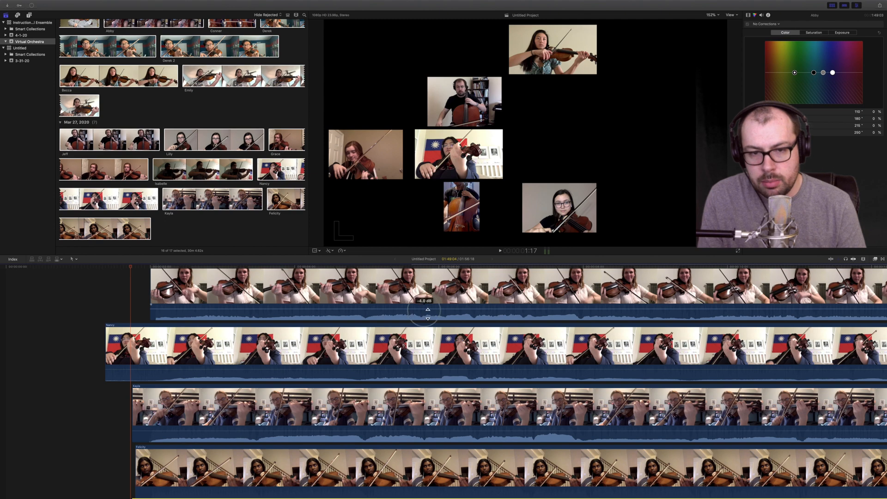
# Lower the audio levels of the white-topped violinist's clip and of the black-topped violinist in glasses directly above it
pyautogui.moveTo(427, 314); pyautogui.dragTo(418, 317)
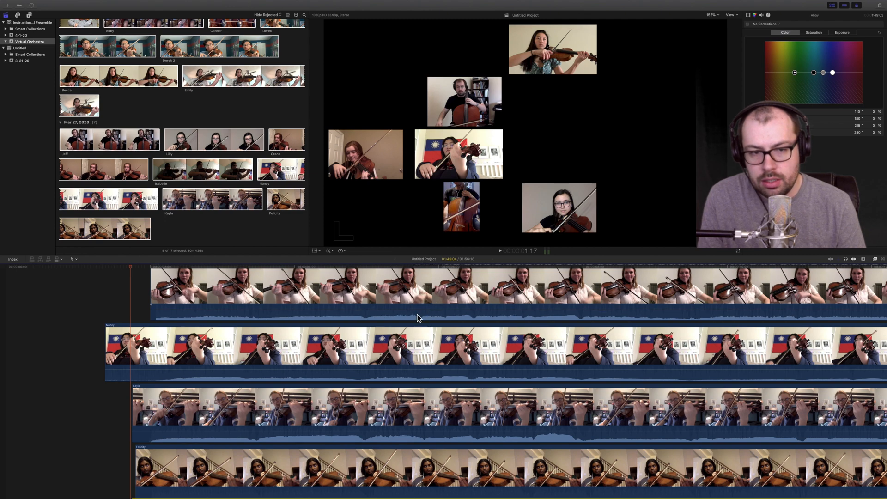
pyautogui.scroll(3, 417, 318)
pyautogui.moveTo(413, 310)
pyautogui.mouseDown()
pyautogui.moveTo(412, 323)
pyautogui.moveTo(414, 315)
pyautogui.mouseUp()
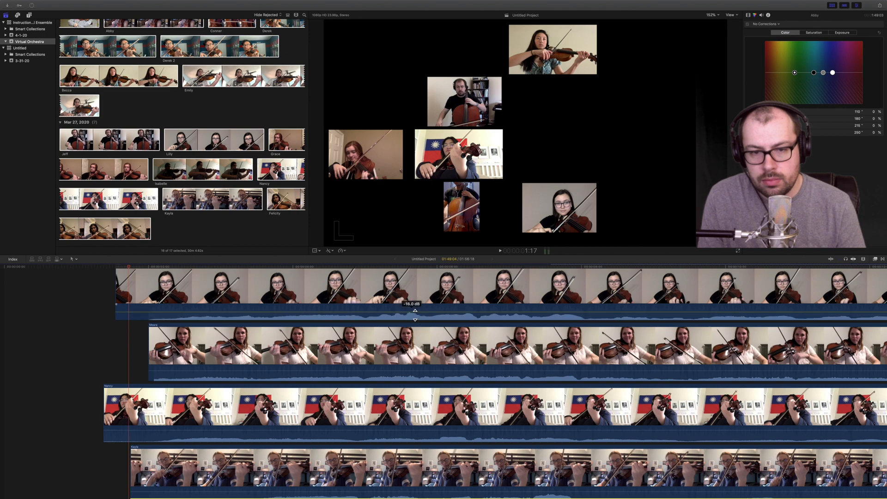
# Lower the audio levels of the clip of the cellist in headphones and of the silhouetted violinist above it
pyautogui.scroll(5, 415, 315)
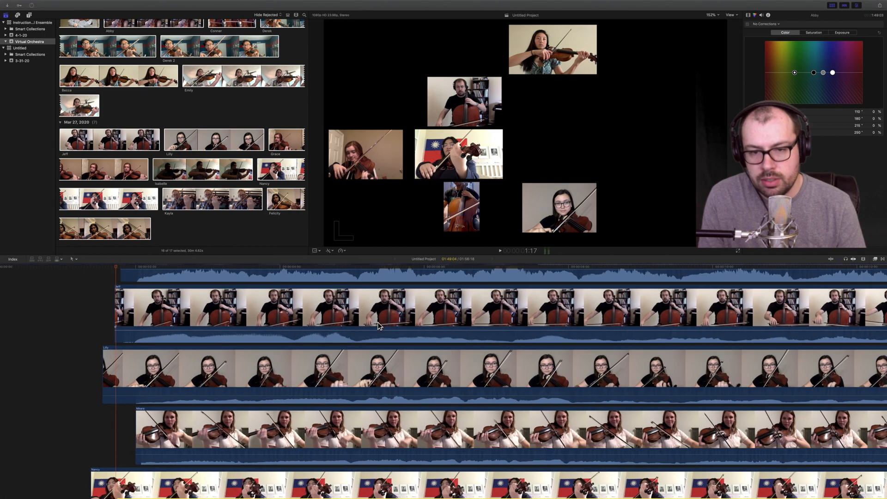
pyautogui.moveTo(336, 341); pyautogui.dragTo(336, 338)
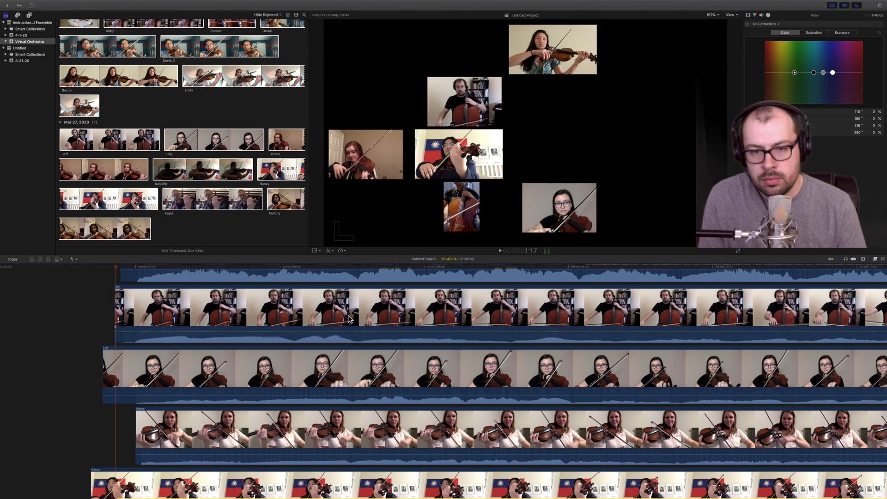
pyautogui.scroll(1, 386, 296)
pyautogui.moveTo(387, 282); pyautogui.dragTo(392, 288)
pyautogui.scroll(1, 391, 290)
pyautogui.scroll(1, 391, 290)
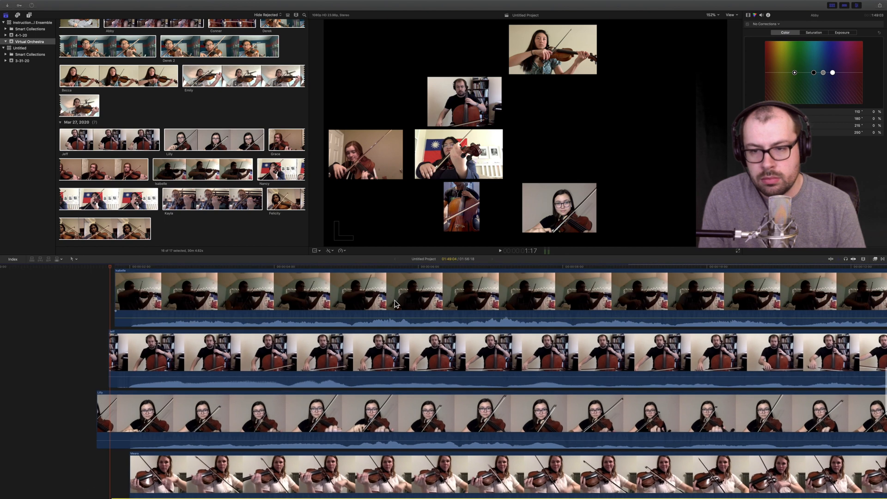
# Lower the audio levels of both clips of the violinist in the gray sweatshirt
pyautogui.scroll(3, 383, 303)
pyautogui.moveTo(378, 318); pyautogui.dragTo(378, 323)
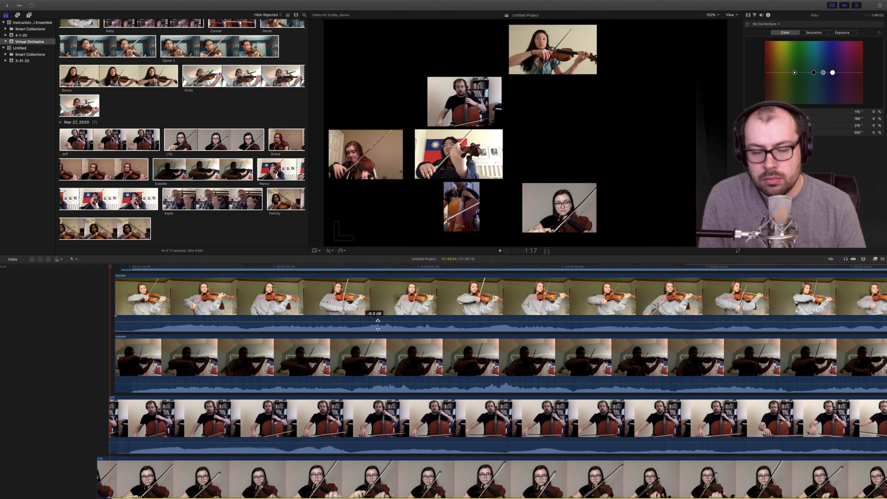
pyautogui.scroll(2, 377, 324)
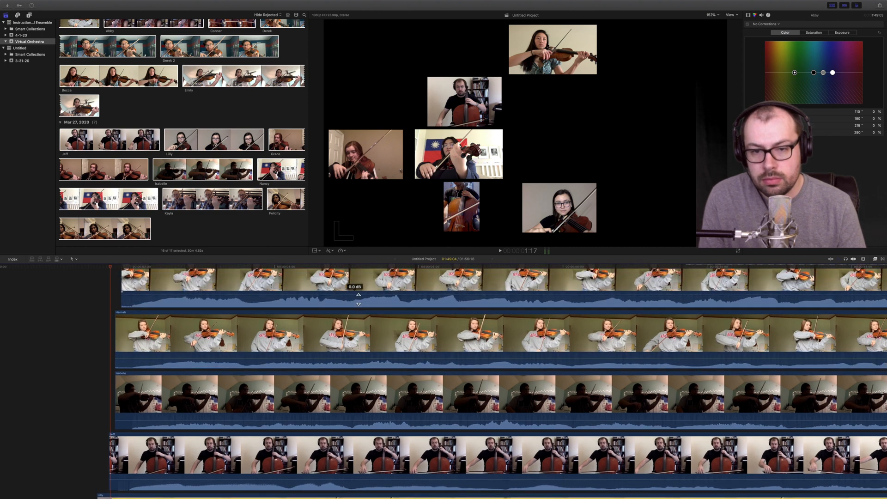
pyautogui.moveTo(355, 300); pyautogui.dragTo(355, 303)
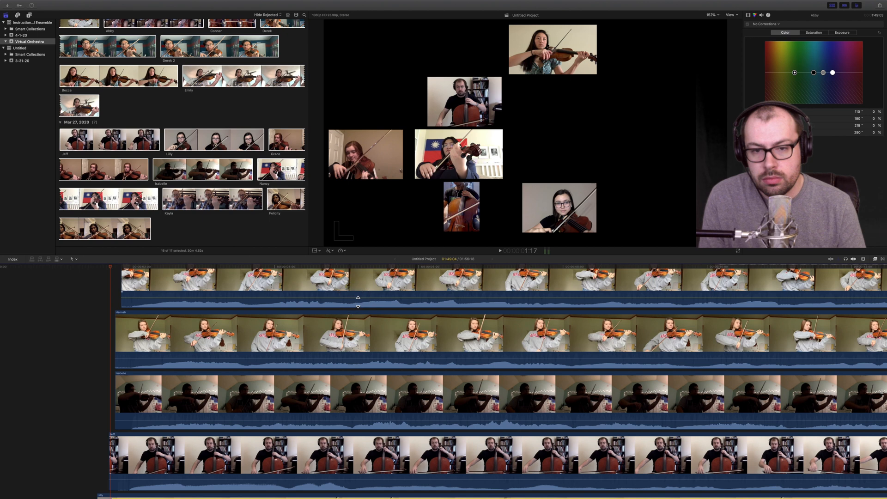
# Lower the audio level of the violinist's clip with the plain brown background to -7 dB, and reduce the clip above it
pyautogui.scroll(2, 358, 302)
pyautogui.moveTo(362, 283); pyautogui.dragTo(361, 286)
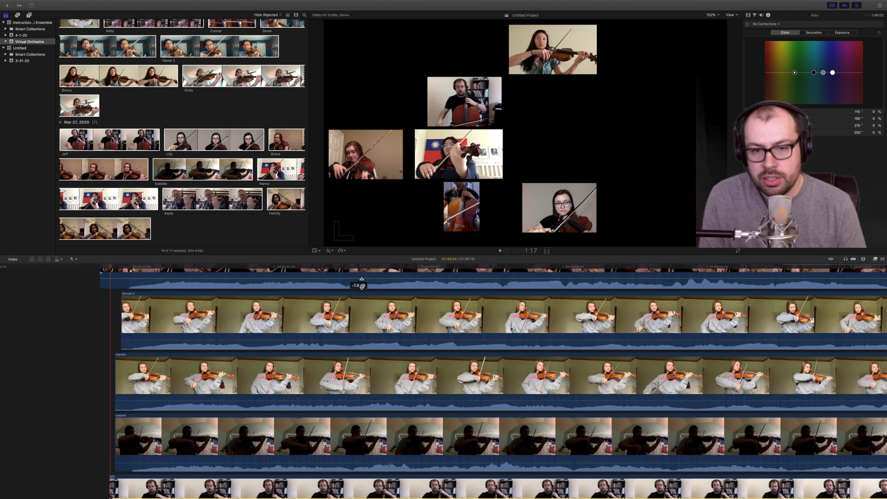
pyautogui.scroll(1, 362, 286)
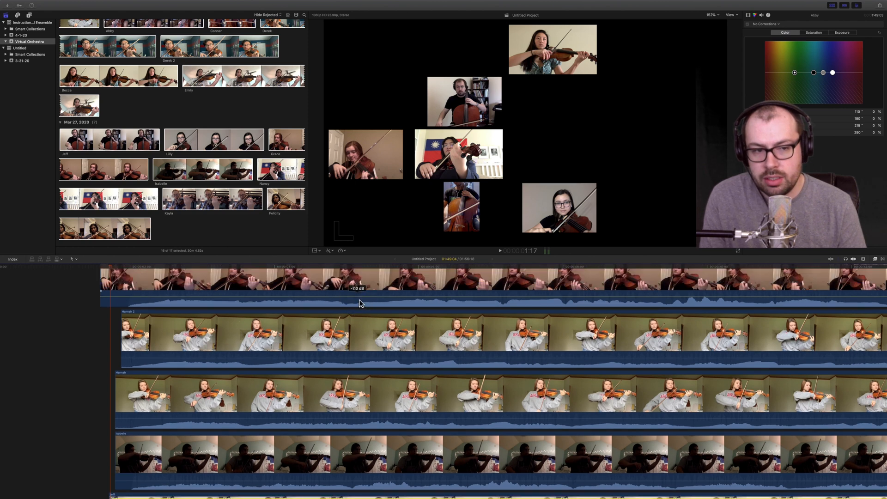
pyautogui.scroll(3, 358, 300)
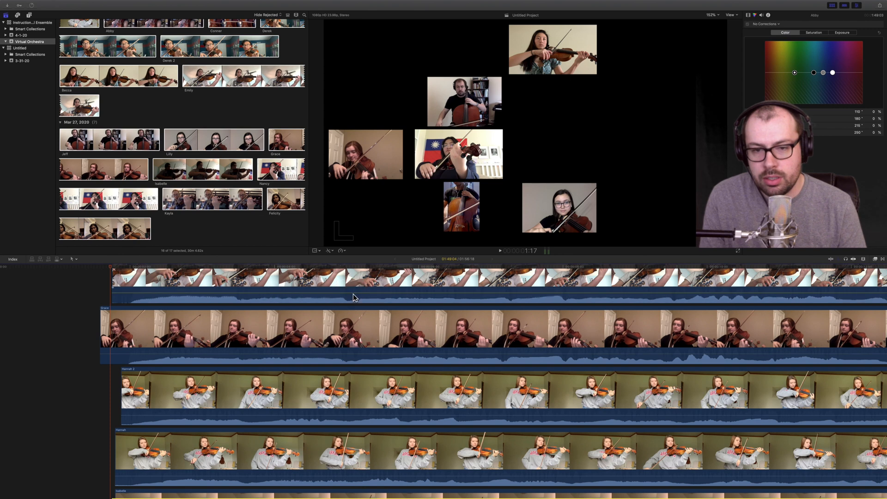
pyautogui.scroll(4, 353, 297)
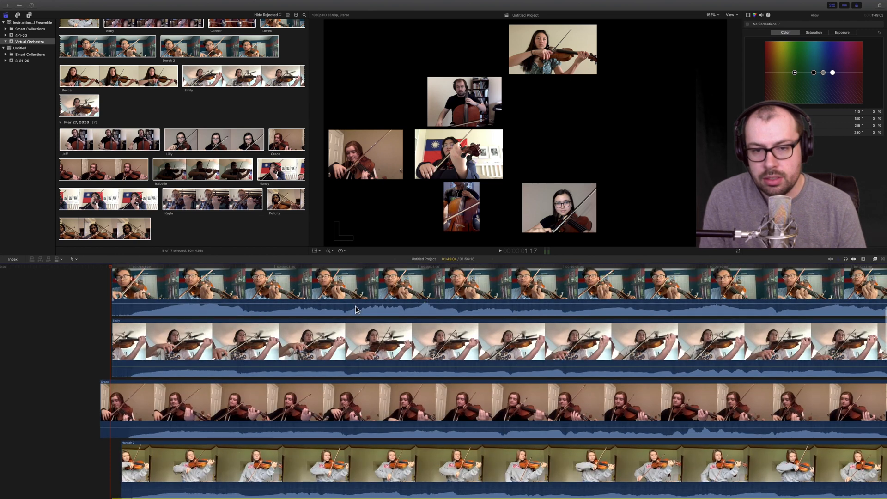
# Lower the audio levels of the lower teal-room violinist's clip and of the long-haired violinist directly above it
pyautogui.moveTo(356, 304); pyautogui.dragTo(348, 305)
pyautogui.scroll(2, 348, 304)
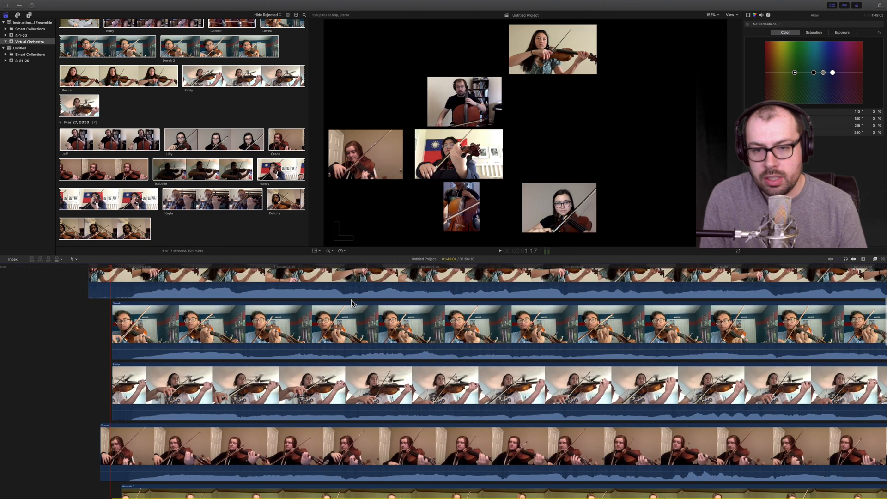
pyautogui.moveTo(355, 288); pyautogui.dragTo(354, 291)
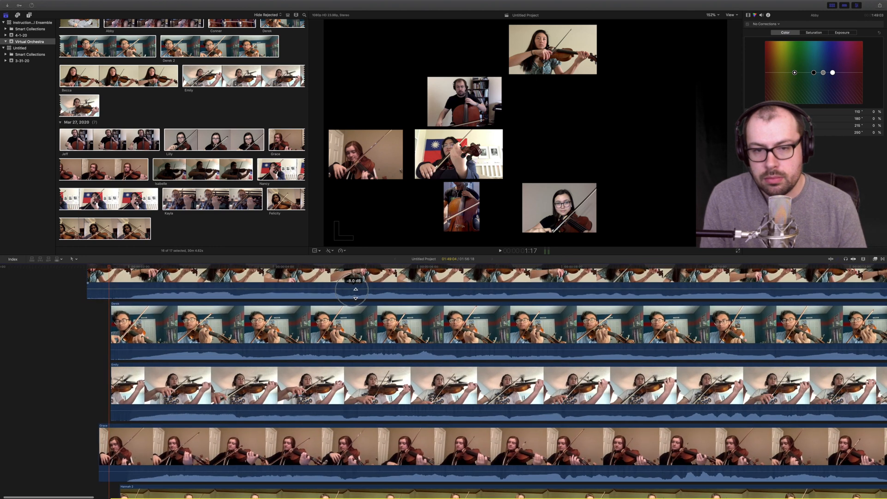
# Lower the audio levels of the second teal-room violinist's clip and of the close-up cello clip above it
pyautogui.scroll(2, 354, 291)
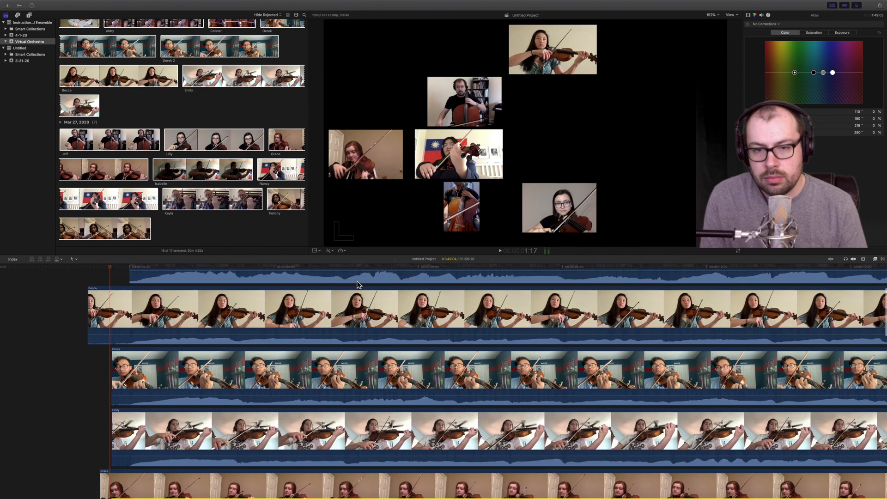
pyautogui.scroll(1, 355, 288)
pyautogui.moveTo(351, 289); pyautogui.dragTo(351, 294)
pyautogui.scroll(3, 356, 290)
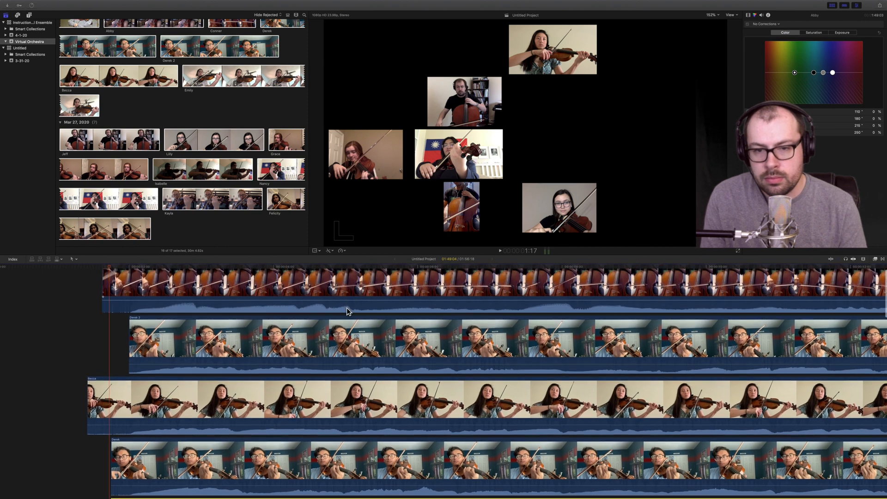
pyautogui.moveTo(345, 300); pyautogui.dragTo(344, 305)
pyautogui.scroll(1, 344, 305)
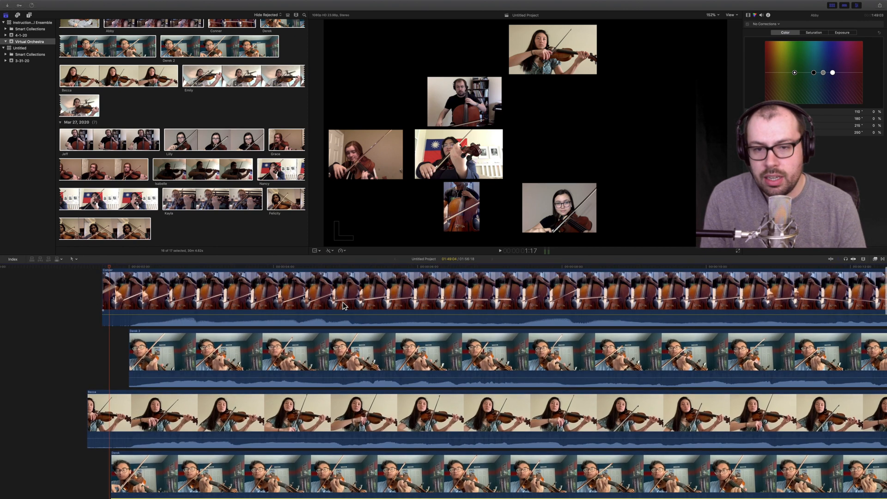
# Play the project from just before the first notes to check the ensemble's audio balance
pyautogui.click(91, 268)
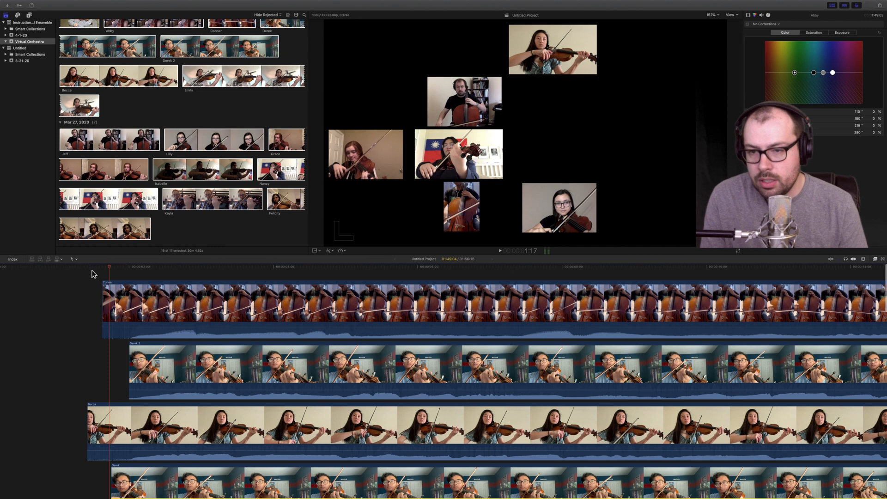
pyautogui.press('Left')
pyautogui.click(50, 268)
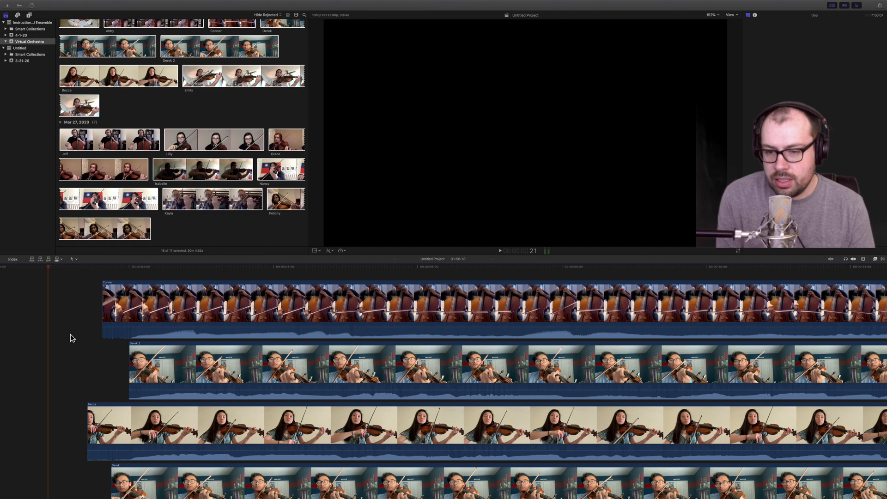
pyautogui.press('space')
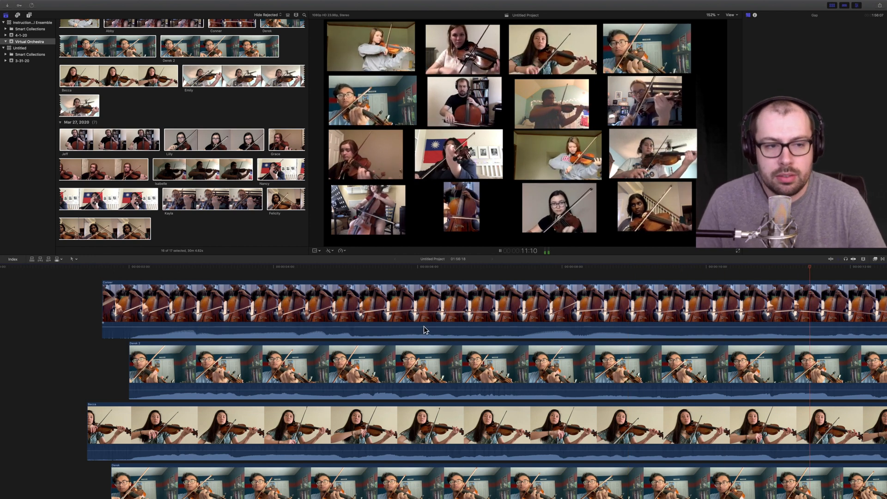
# Zoom out the timeline and play the ending from about the 1:30 mark, stopping at 1:48:15
pyautogui.click(863, 259)
pyautogui.moveTo(861, 271); pyautogui.dragTo(841, 272)
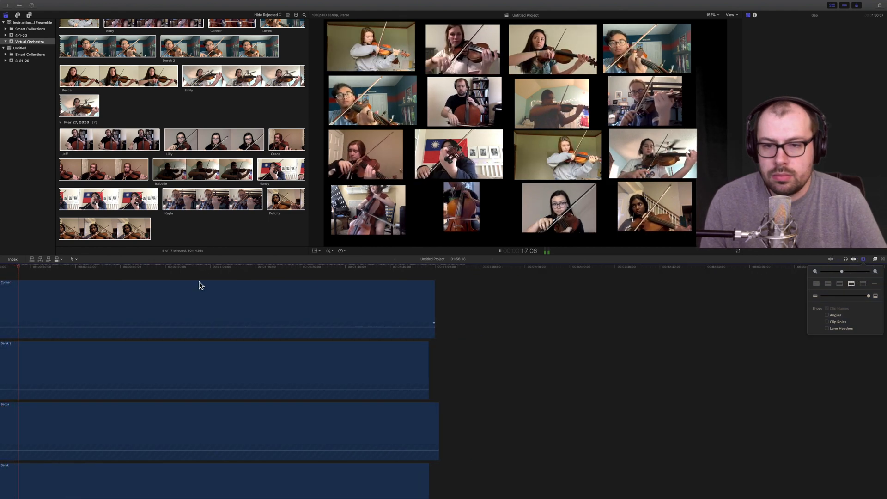
pyautogui.click(354, 268)
pyautogui.click(351, 268)
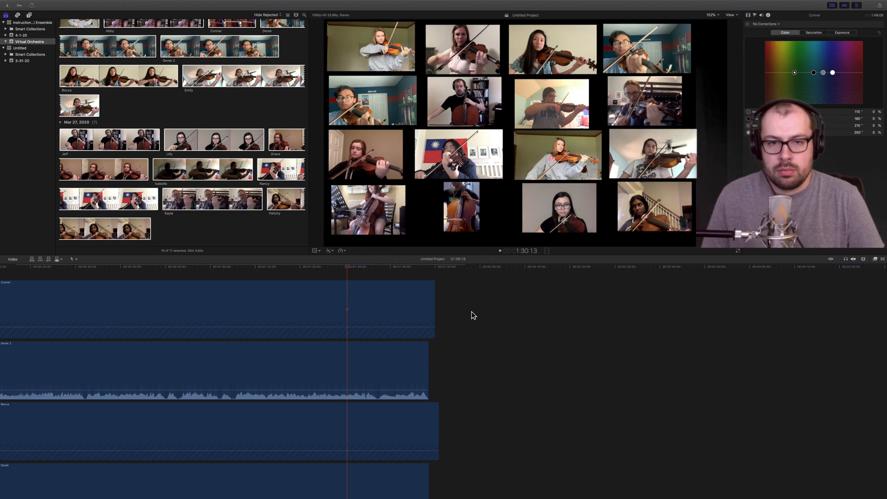
pyautogui.press('space')
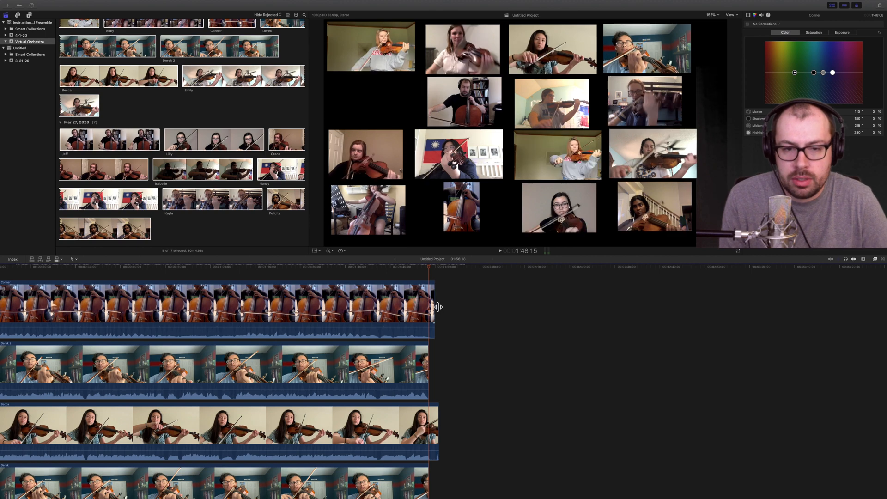
# Examine where each performer's clip ends relative to the playhead, through the whole stack down to the base gap clip
pyautogui.scroll(-3, 438, 306)
pyautogui.scroll(-10, 453, 318)
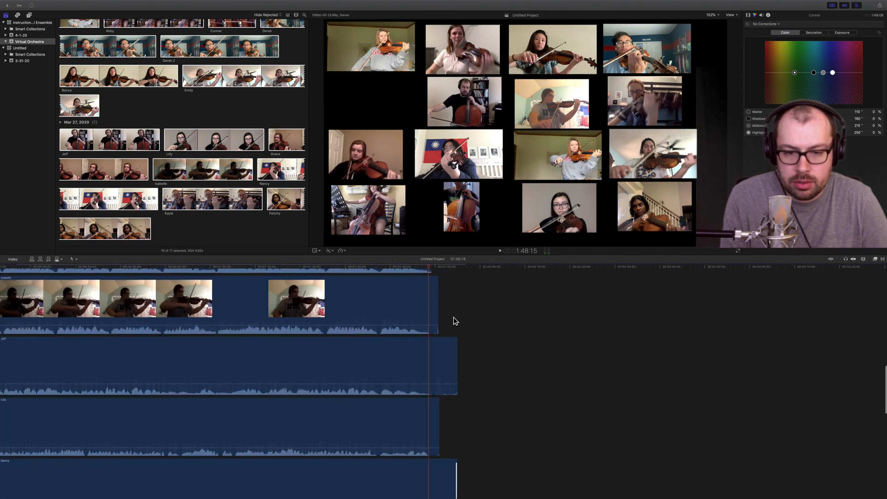
pyautogui.scroll(-5, 453, 317)
pyautogui.scroll(-2, 453, 321)
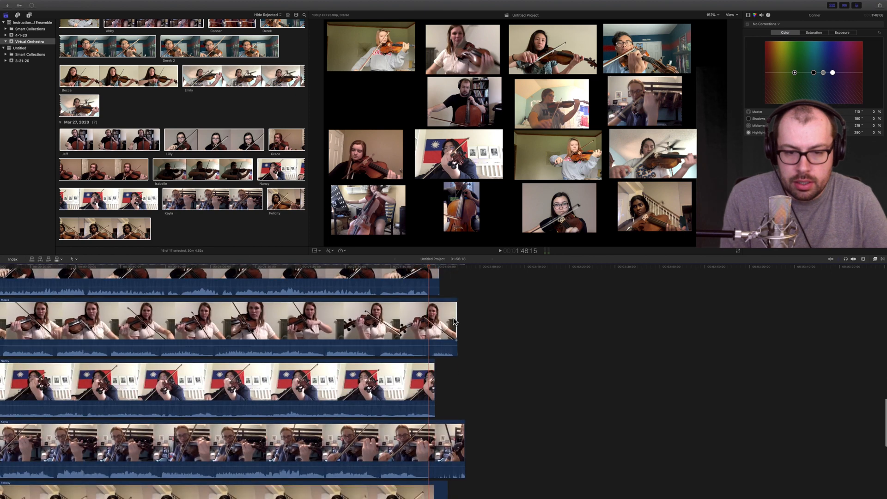
pyautogui.scroll(-1, 453, 321)
pyautogui.scroll(20, 454, 322)
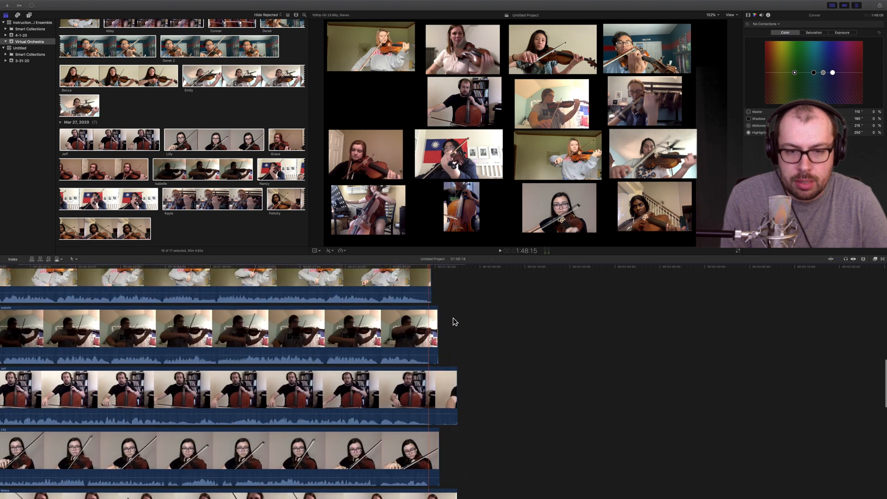
pyautogui.scroll(-10, 469, 334)
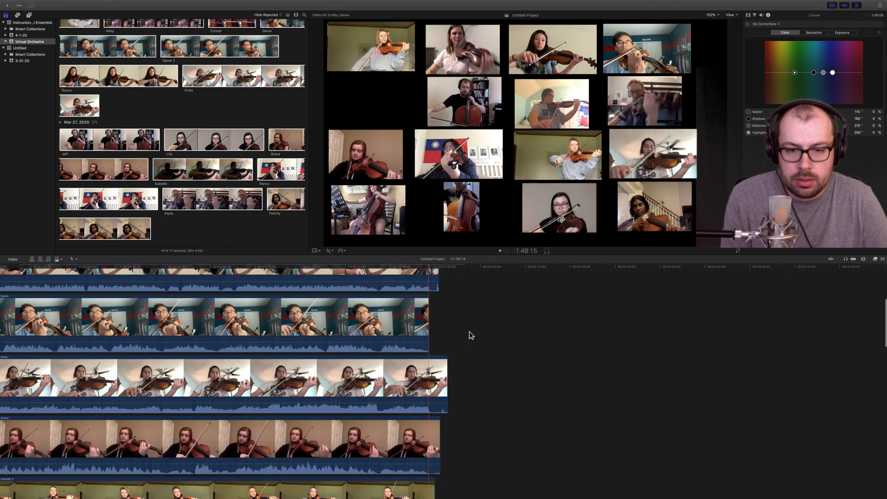
pyautogui.scroll(4, 470, 335)
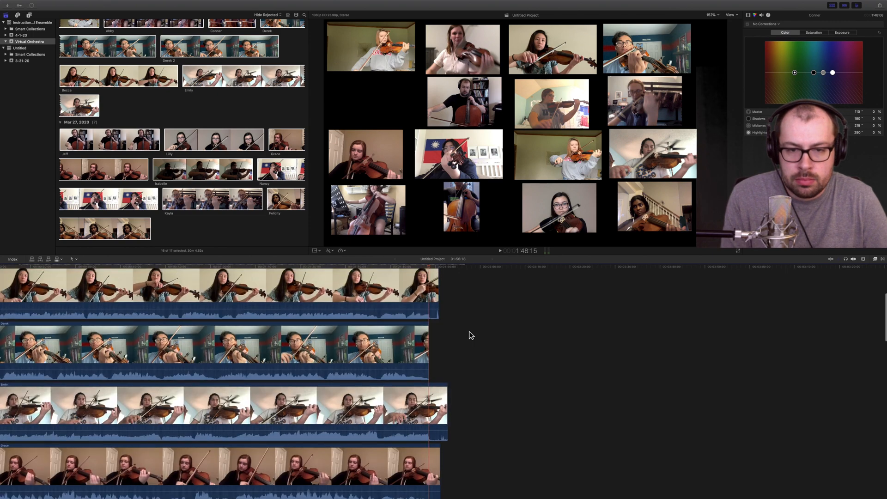
pyautogui.scroll(-15, 470, 335)
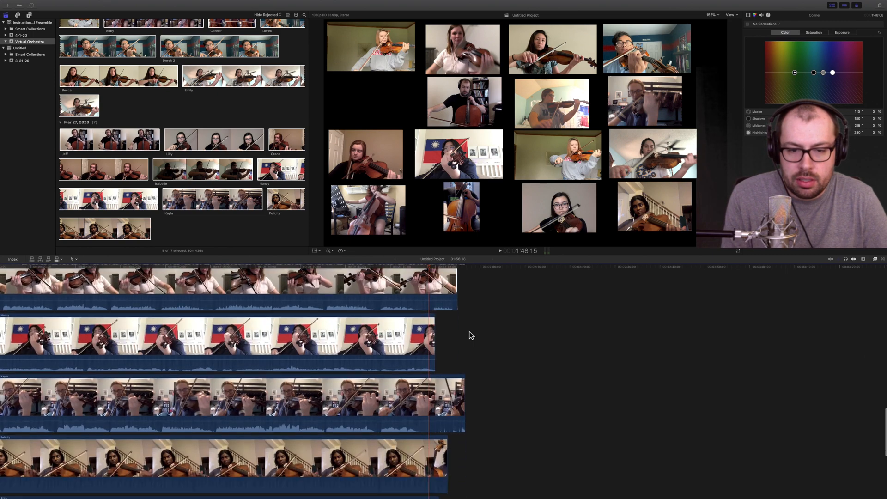
pyautogui.scroll(-5, 470, 334)
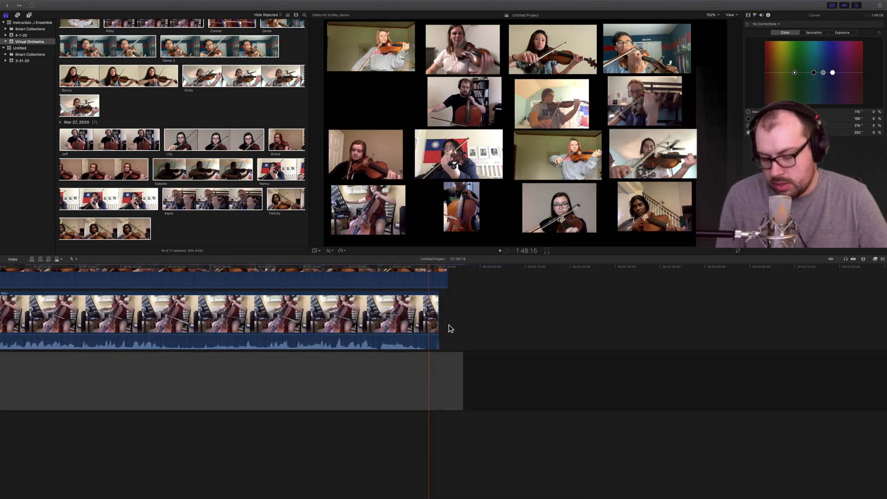
# Select all performer clips except the base gap clip and split them at 1:48:15
pyautogui.press('super+a')
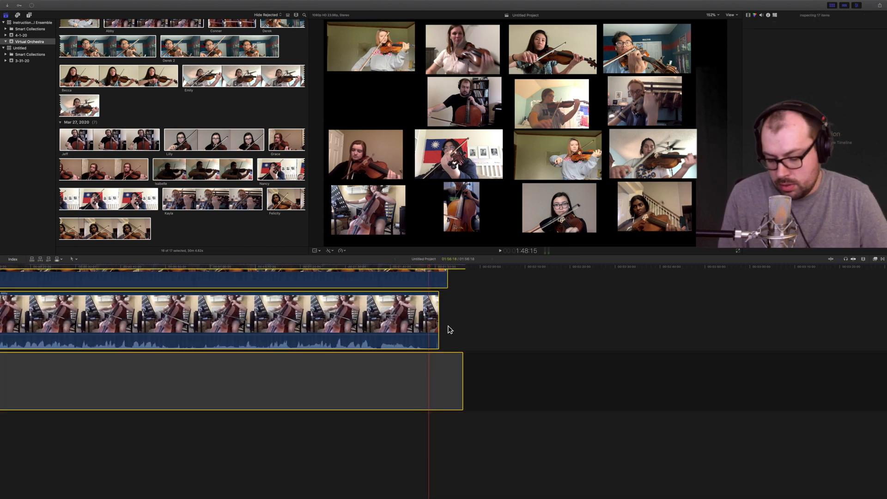
pyautogui.keyDown('super'); pyautogui.click(437, 366); pyautogui.keyUp('super')
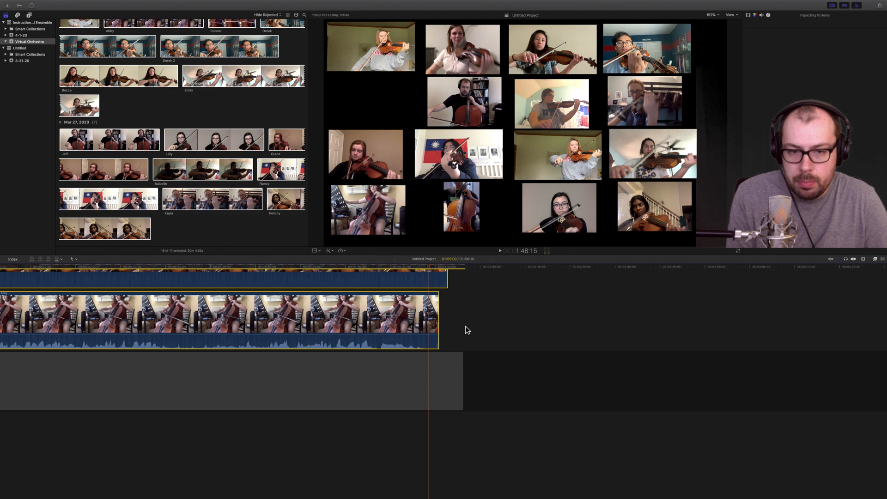
pyautogui.press('super+b')
# Delete the cut-off end pieces of the topmost clips, down to the long-haired violinist's clip
pyautogui.scroll(6, 466, 313)
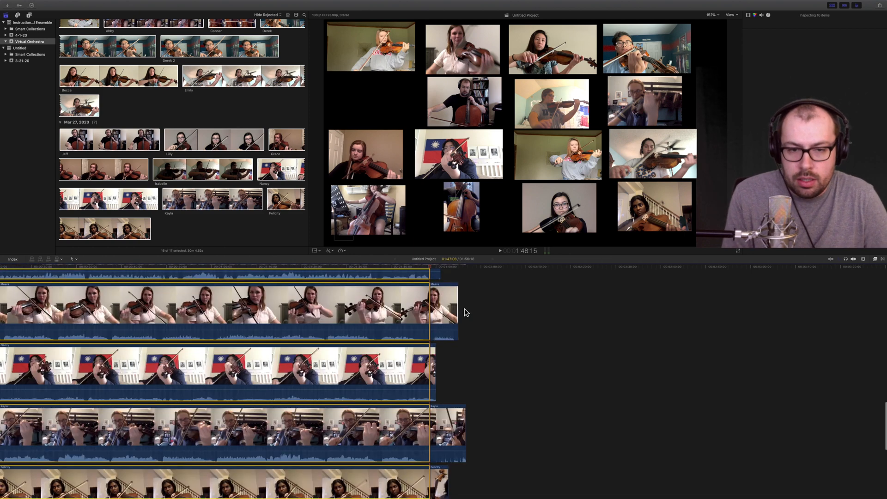
pyautogui.scroll(5, 470, 324)
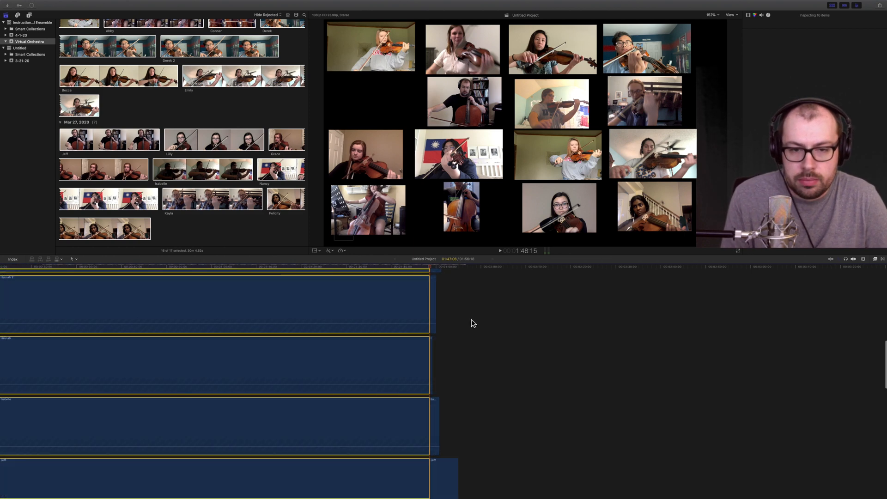
pyautogui.click(454, 392)
pyautogui.moveTo(453, 393); pyautogui.dragTo(456, 458)
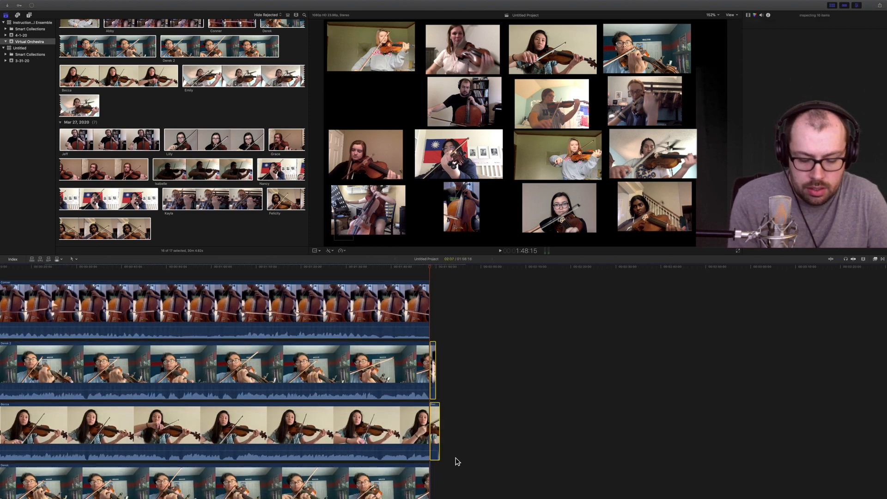
pyautogui.press('Delete')
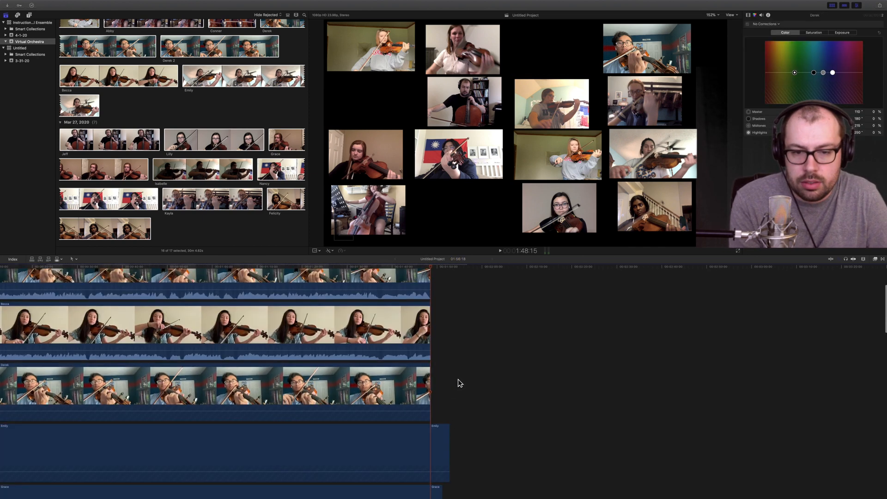
# Delete the cut-off end pieces from the lower teal-room violinist's clip down to the upper gray-sweatshirt violinist's clip
pyautogui.scroll(-3, 457, 381)
pyautogui.moveTo(457, 377); pyautogui.dragTo(439, 447)
pyautogui.press('Delete')
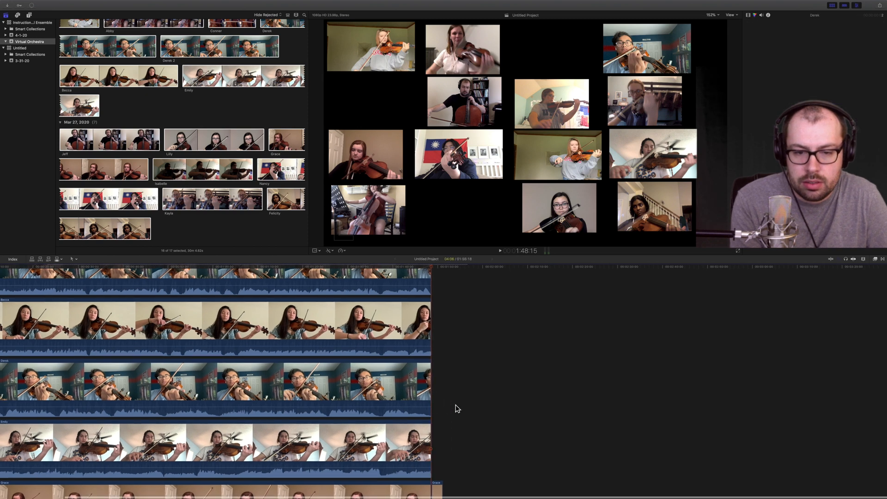
pyautogui.scroll(-3, 456, 402)
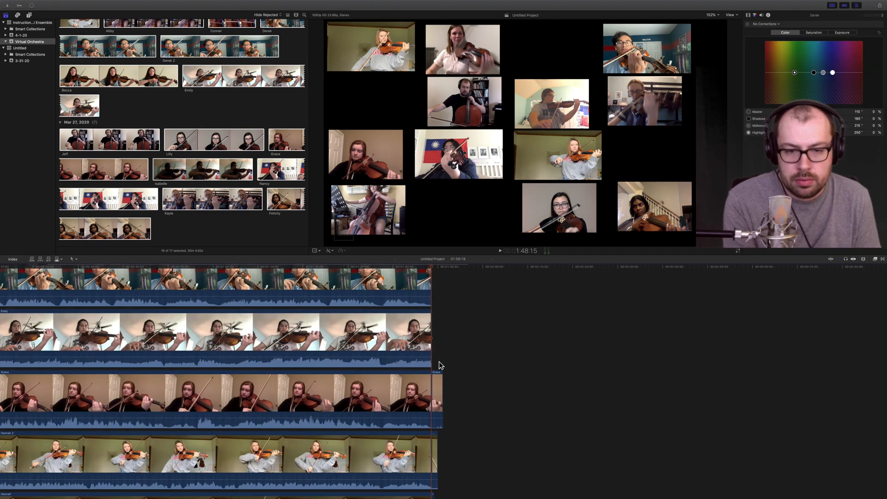
pyautogui.moveTo(447, 418); pyautogui.dragTo(454, 459)
pyautogui.press('Delete')
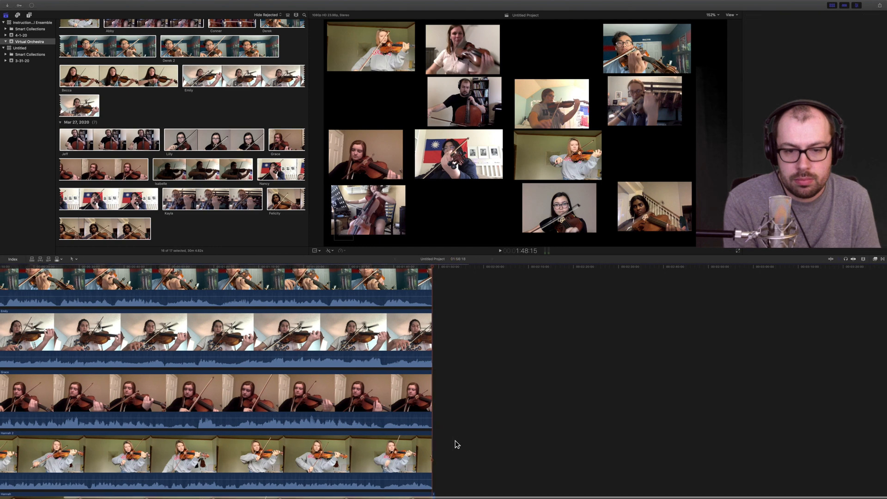
# Delete the cut-off end pieces of the lower gray-sweatshirt violinist's clip and of the backlit violinist's clip below it
pyautogui.scroll(-2, 455, 445)
pyautogui.scroll(-2, 452, 439)
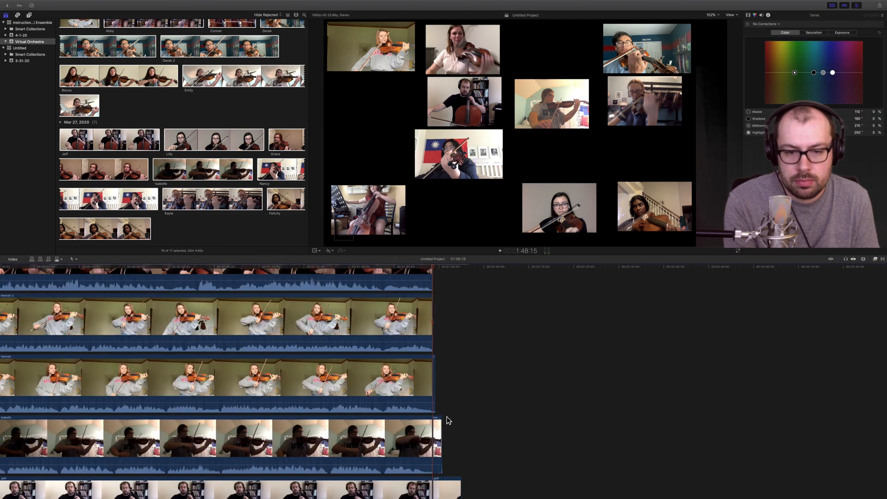
pyautogui.click(437, 394)
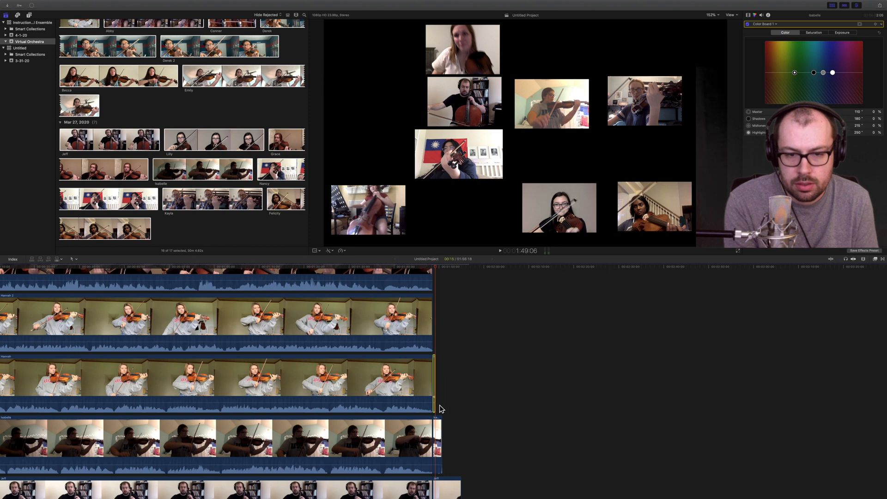
pyautogui.click(439, 431)
pyautogui.press('Delete')
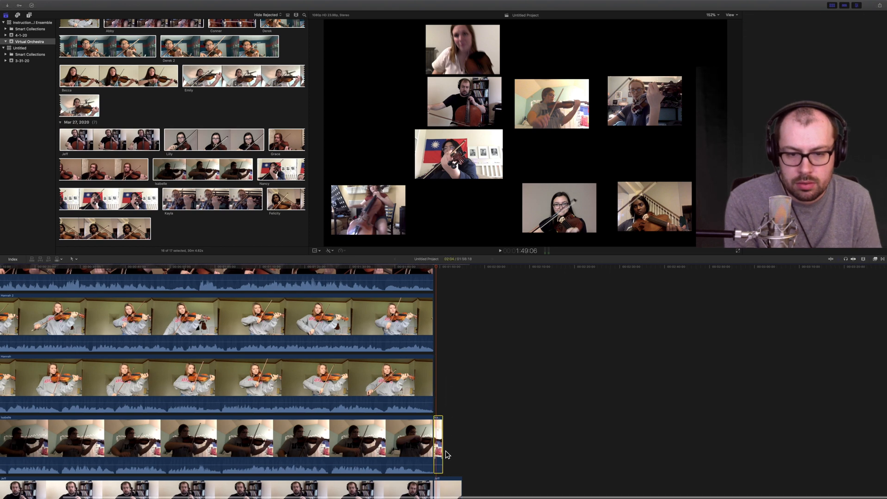
# Delete the cut-off end pieces of the bookshelf cellist's clip and of the violinist in black with glasses below it
pyautogui.scroll(-3, 458, 440)
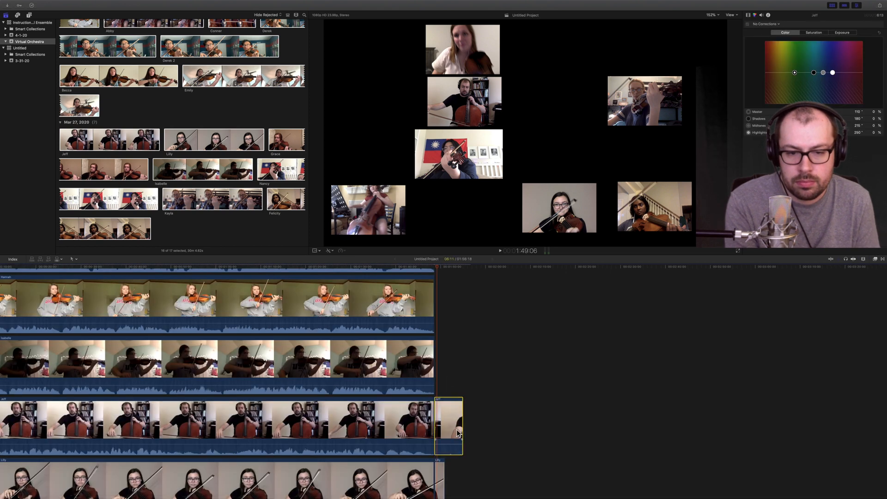
pyautogui.click(457, 430)
pyautogui.press('Delete')
pyautogui.click(443, 478)
pyautogui.press('Delete')
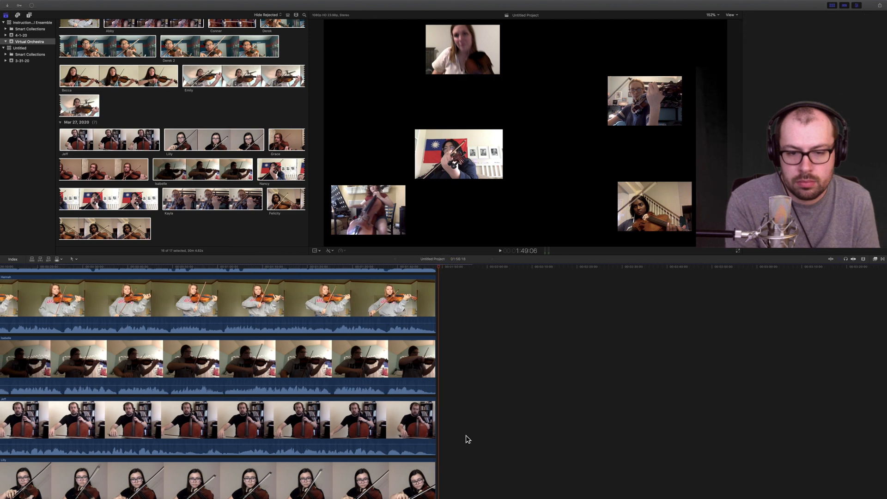
# Delete the cut-off end pieces of the pale-bloused violinist's clip, the flag-room violinist's clip and the clip directly below them
pyautogui.scroll(-4, 465, 435)
pyautogui.click(455, 438)
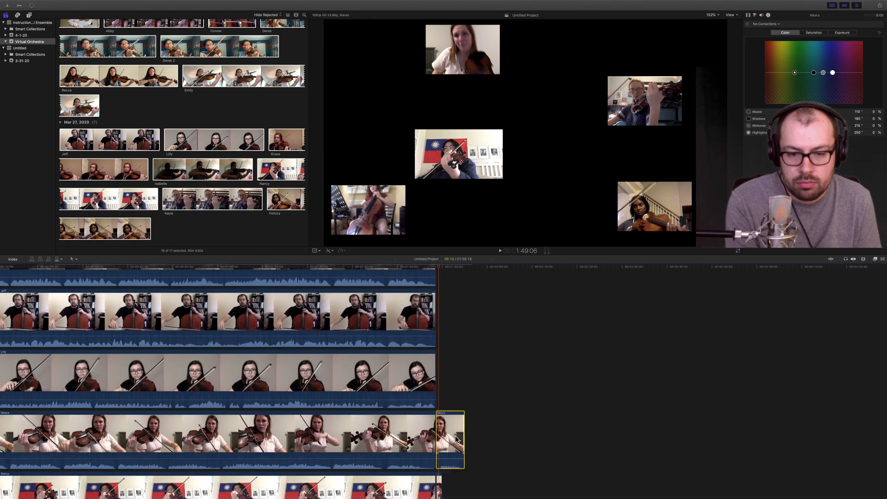
pyautogui.press('Delete')
pyautogui.scroll(-3, 453, 446)
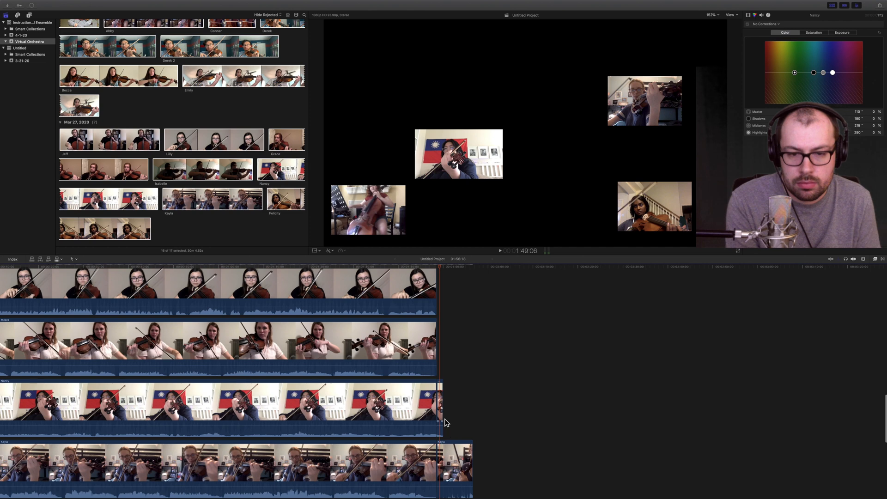
pyautogui.press('Delete')
pyautogui.click(451, 455)
pyautogui.press('Delete')
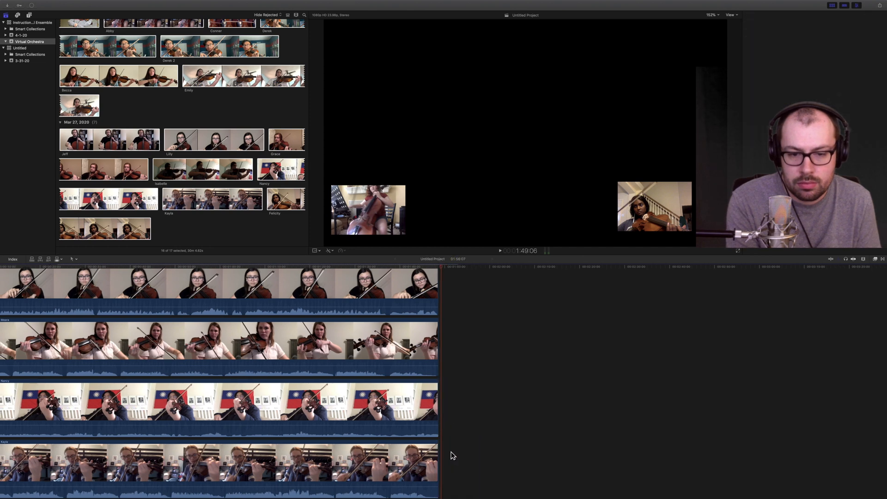
# Delete the cut-off end pieces of the staircase performer's clip and of the lowest cellist's clip above the gap
pyautogui.scroll(-4, 451, 453)
pyautogui.click(452, 423)
pyautogui.press('Delete')
pyautogui.click(446, 455)
pyautogui.press('Delete')
pyautogui.scroll(-4, 461, 420)
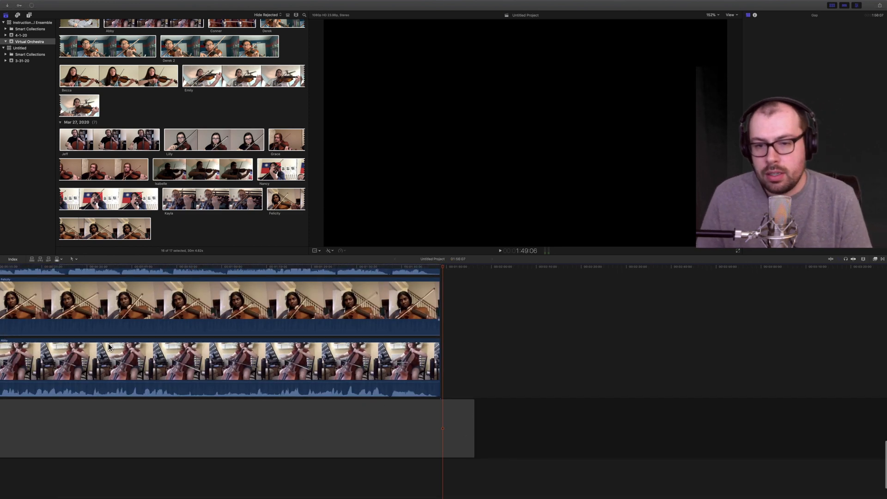
# Zoom out the timeline to view the trimmed performer clips over their full length
pyautogui.hscroll(-3, 175, 346)
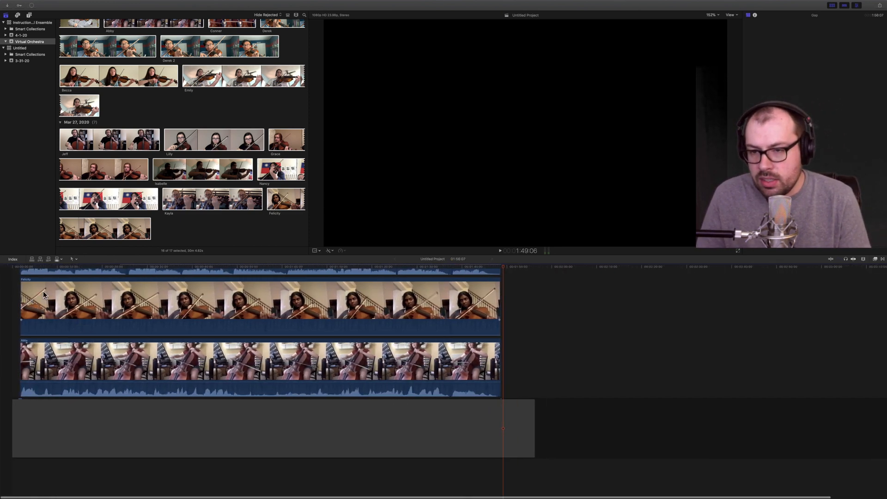
pyautogui.scroll(10, 31, 282)
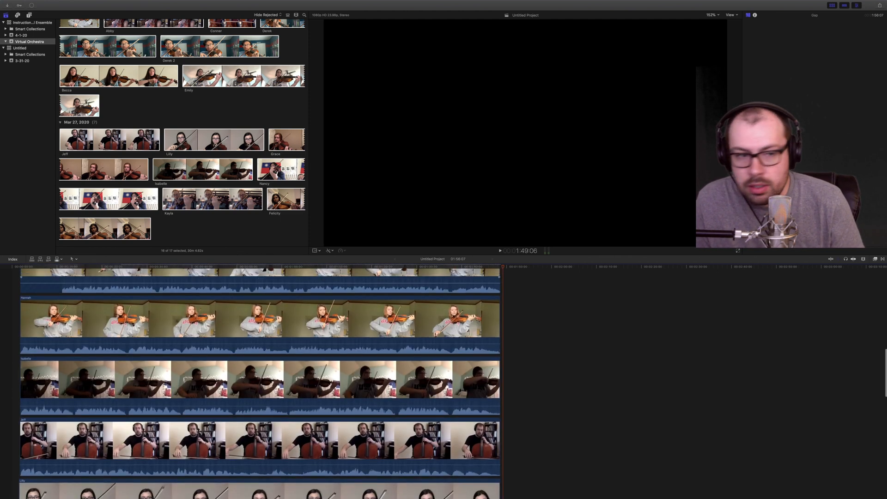
pyautogui.click(863, 260)
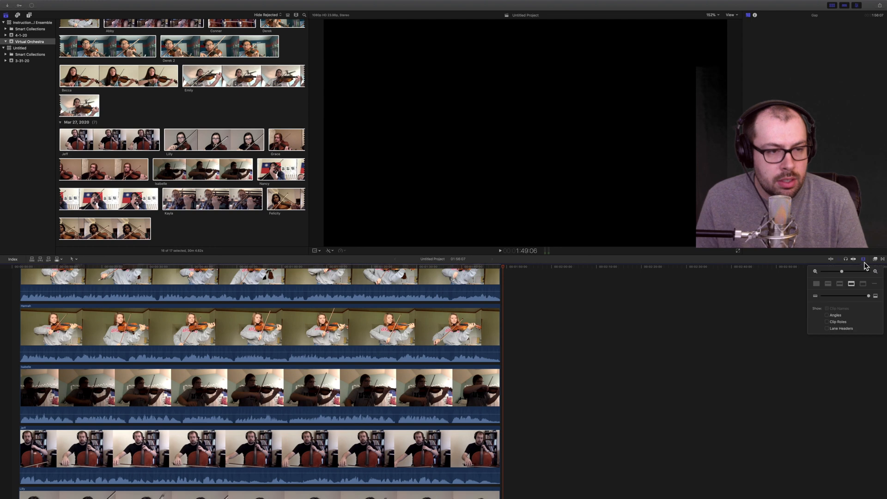
pyautogui.moveTo(842, 272); pyautogui.dragTo(802, 272)
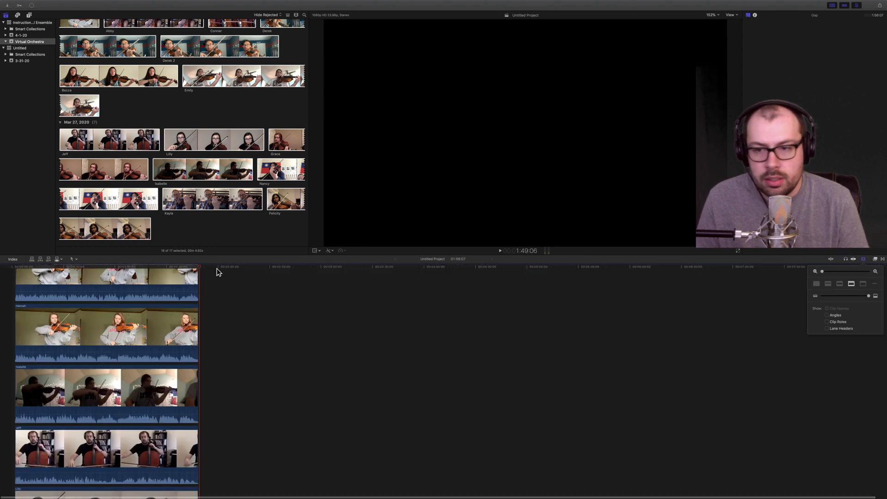
# Place the playhead at 2:00 near the start of the performer clips and check where each clip begins
pyautogui.click(16, 272)
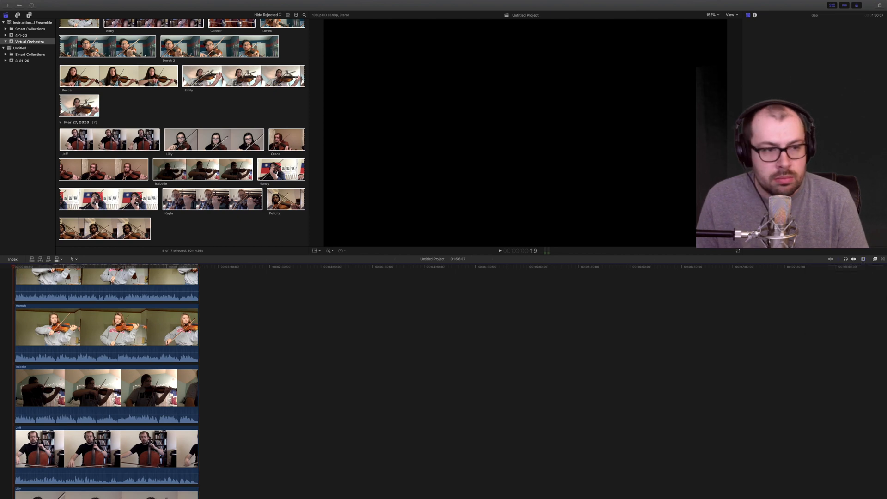
pyautogui.click(864, 259)
pyautogui.moveTo(823, 272); pyautogui.dragTo(864, 273)
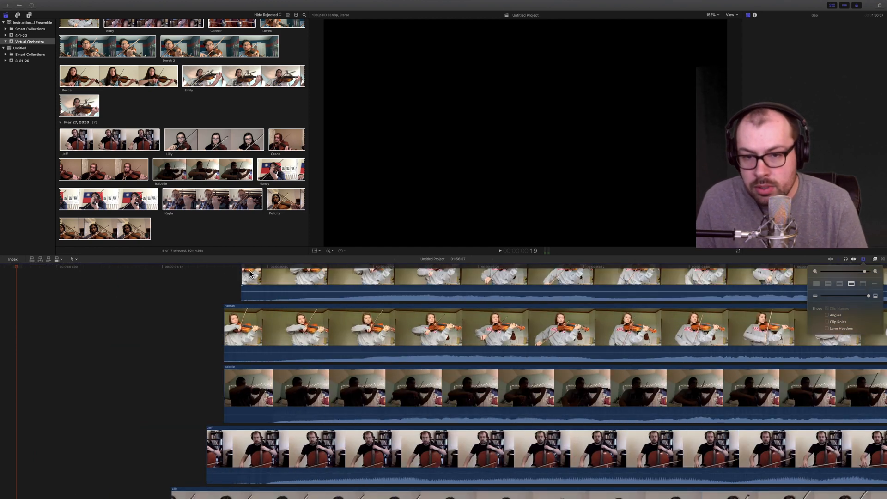
pyautogui.click(270, 268)
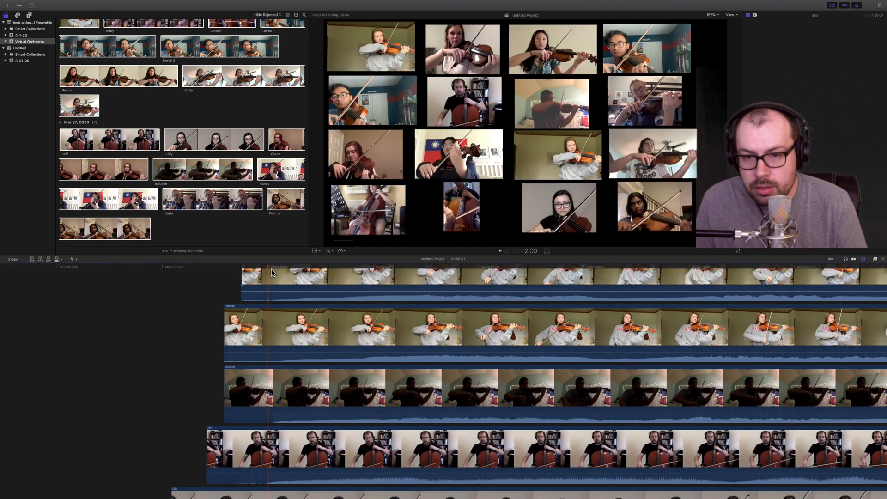
pyautogui.scroll(-8, 277, 334)
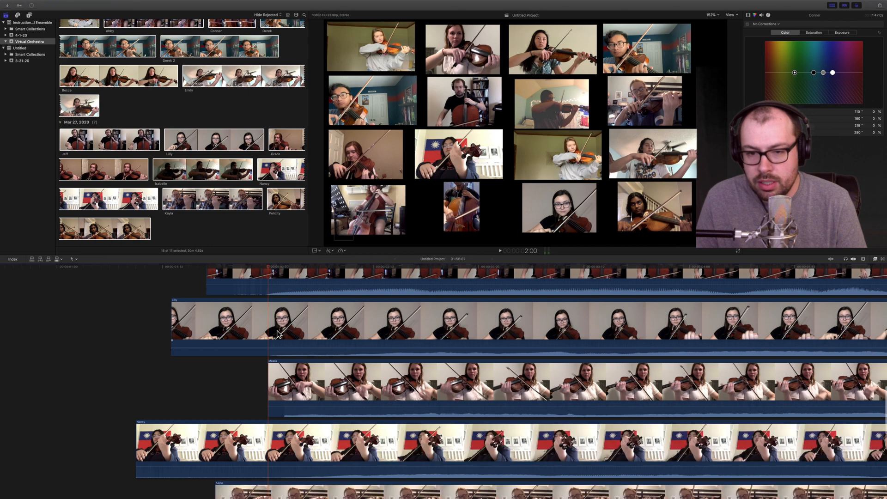
pyautogui.scroll(-5, 277, 333)
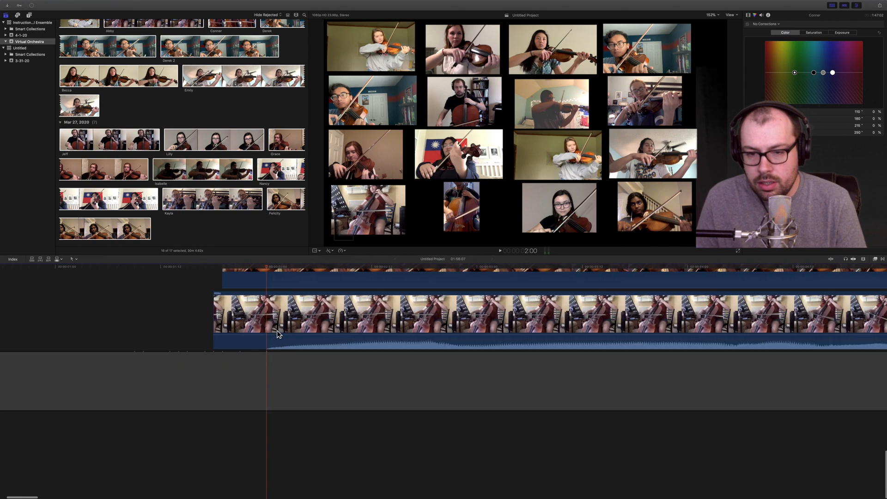
pyautogui.scroll(20, 277, 334)
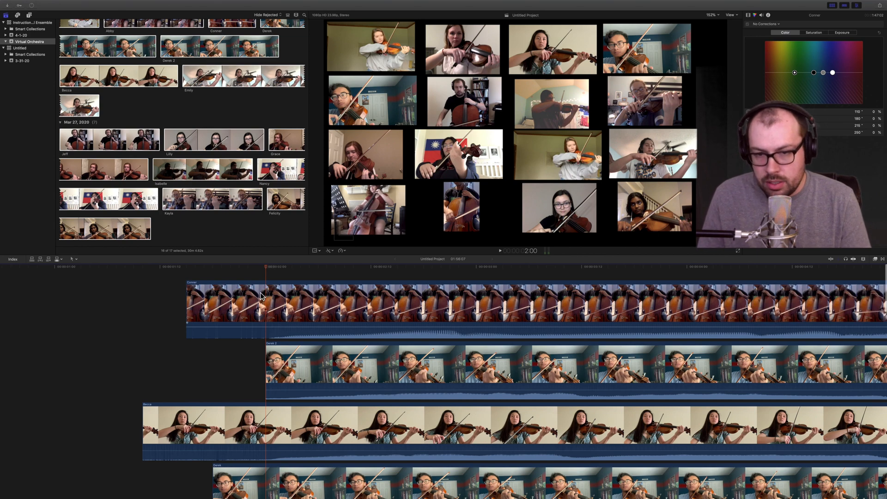
# Split all performer clips at 2:00, leaving the gap clip out of the selection
pyautogui.press('super+a')
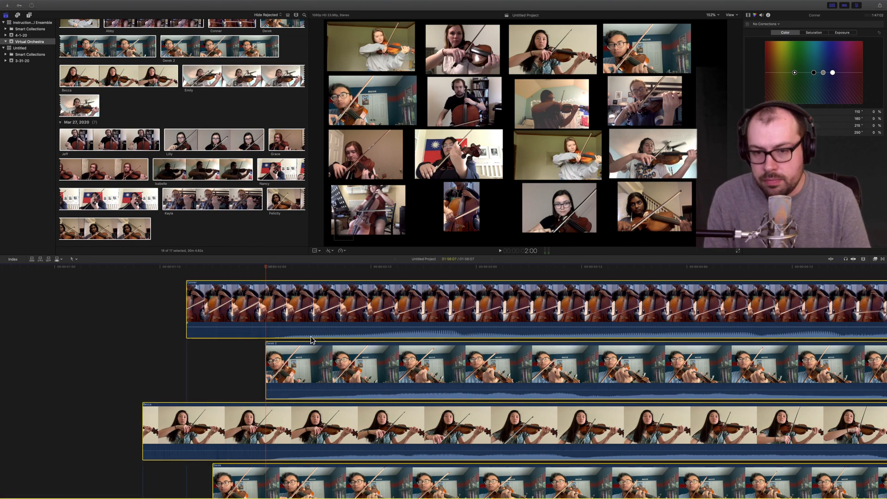
pyautogui.scroll(-10, 286, 319)
pyautogui.scroll(-12, 308, 340)
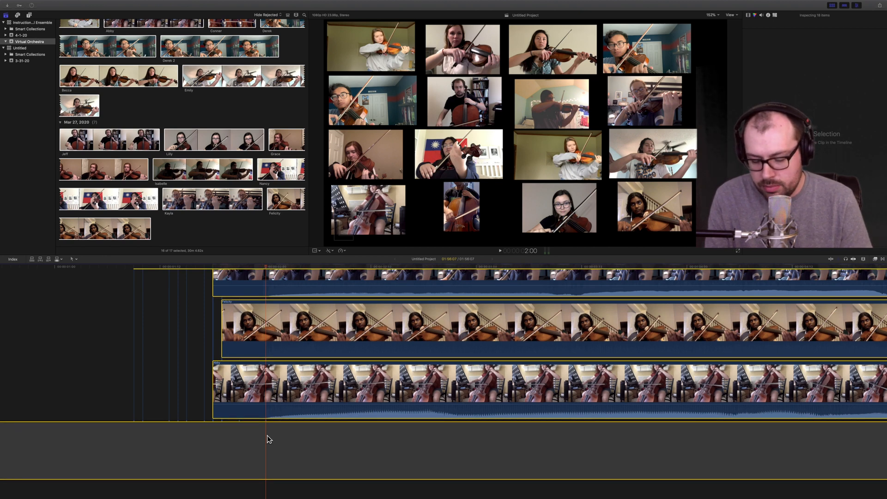
pyautogui.keyDown('super'); pyautogui.click(259, 431); pyautogui.keyUp('super')
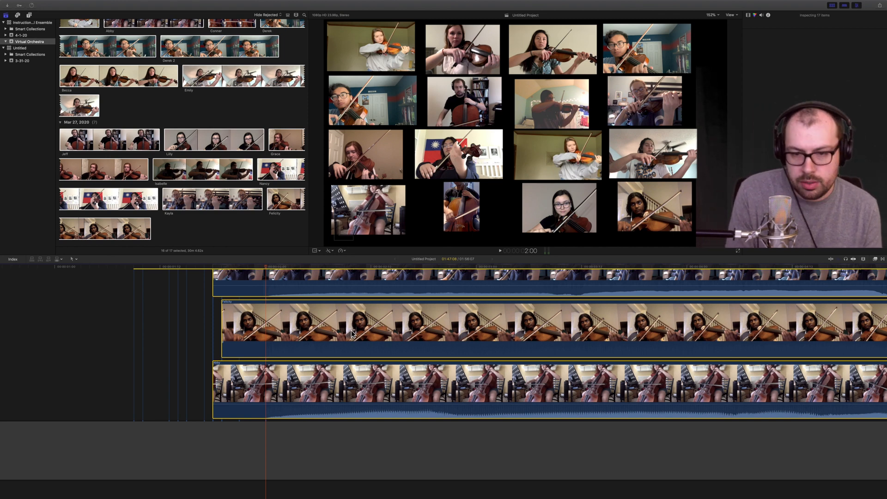
pyautogui.press('super+b')
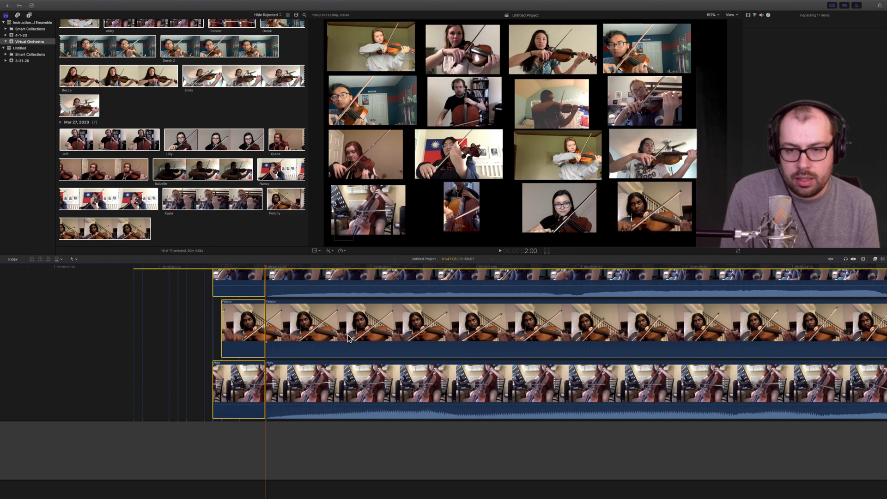
# Delete the selected pieces before 2:00 from the performer clips and check that the clips start flush
pyautogui.scroll(10, 348, 339)
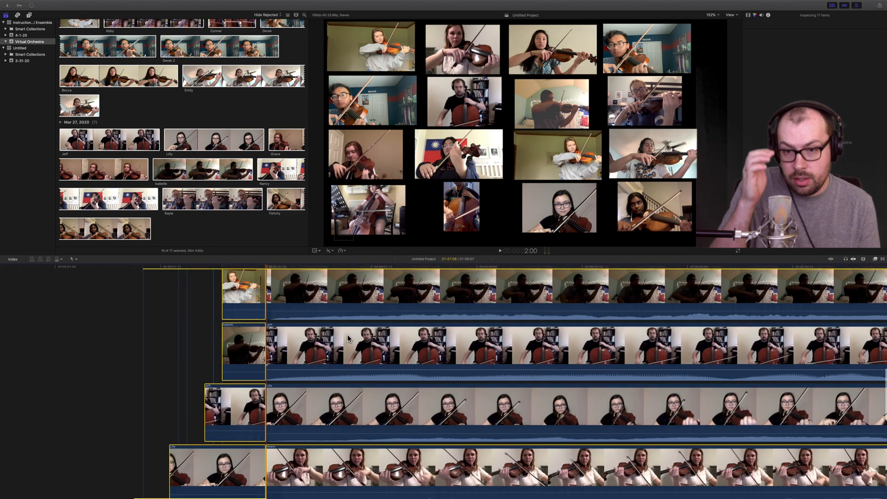
pyautogui.scroll(10, 348, 338)
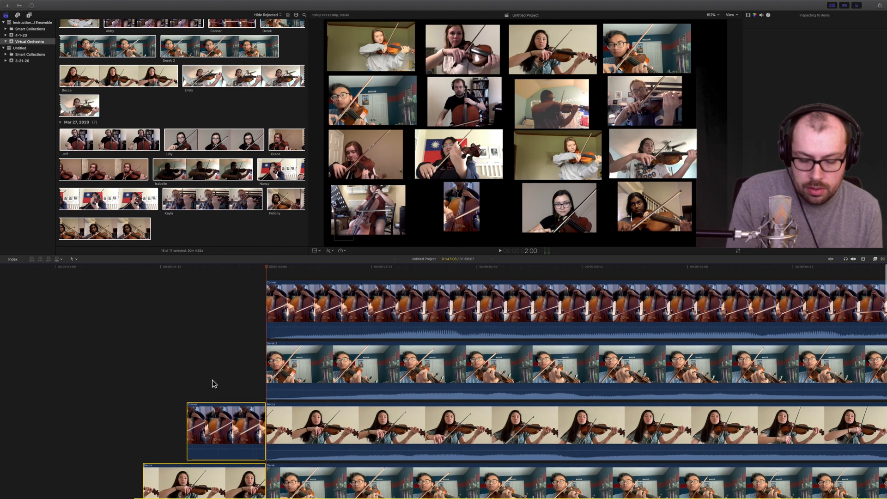
pyautogui.press('Delete')
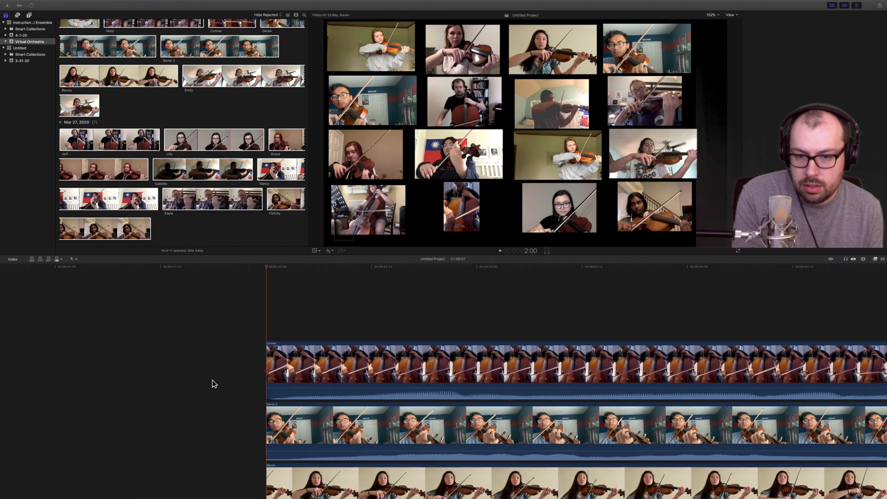
pyautogui.scroll(-10, 212, 383)
pyautogui.scroll(-10, 214, 384)
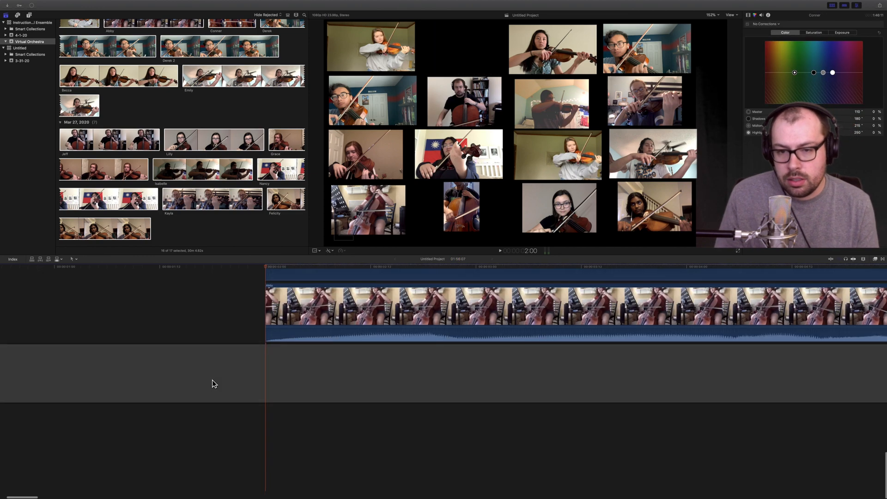
pyautogui.scroll(10, 287, 375)
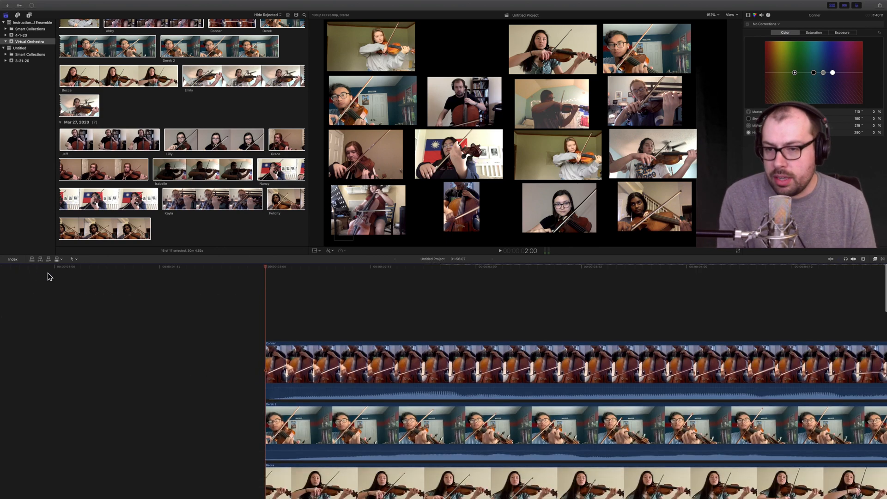
# Play the trimmed opening of the project from the 1-second mark to 4:11
pyautogui.click(57, 270)
pyautogui.press('space')
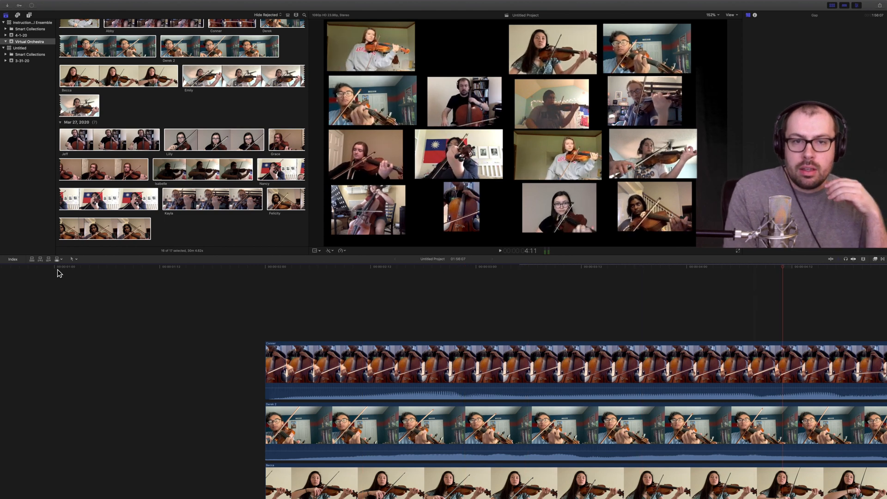
pyautogui.press('space')
pyautogui.press('super+6')
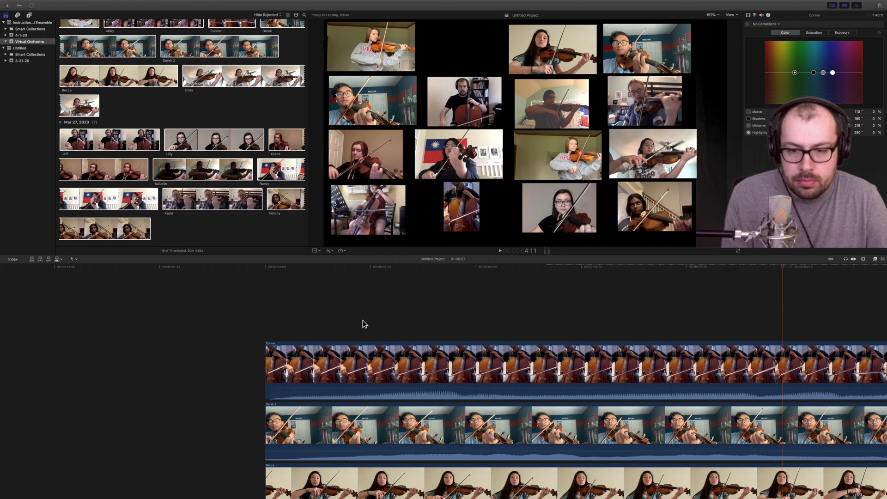
# Reduce the clip height in the timeline and shorten the gap clip to 1:48:17, just past the performer clips' end
pyautogui.scroll(-3, 307, 340)
pyautogui.scroll(-1, 272, 396)
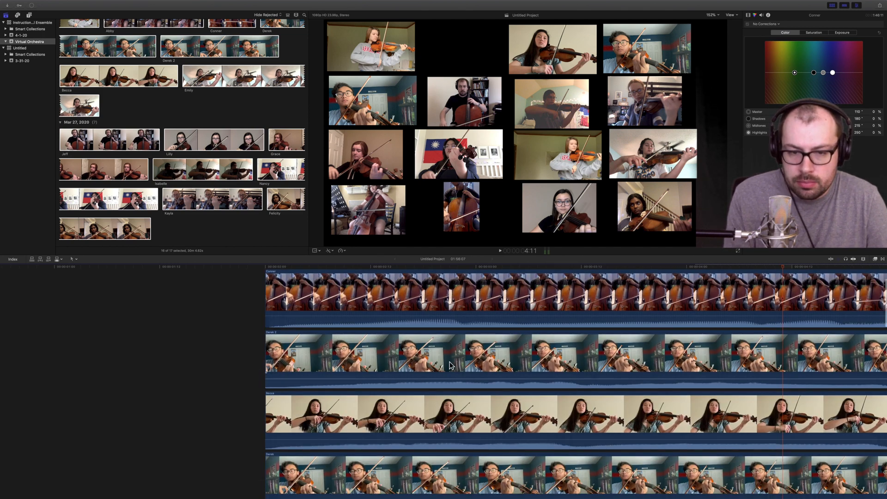
pyautogui.hscroll(15, 416, 365)
pyautogui.hscroll(15, 438, 363)
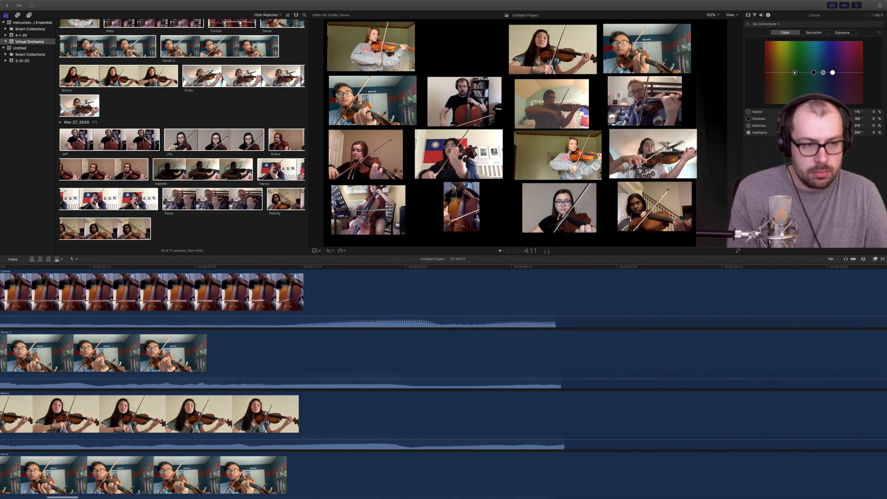
pyautogui.click(863, 260)
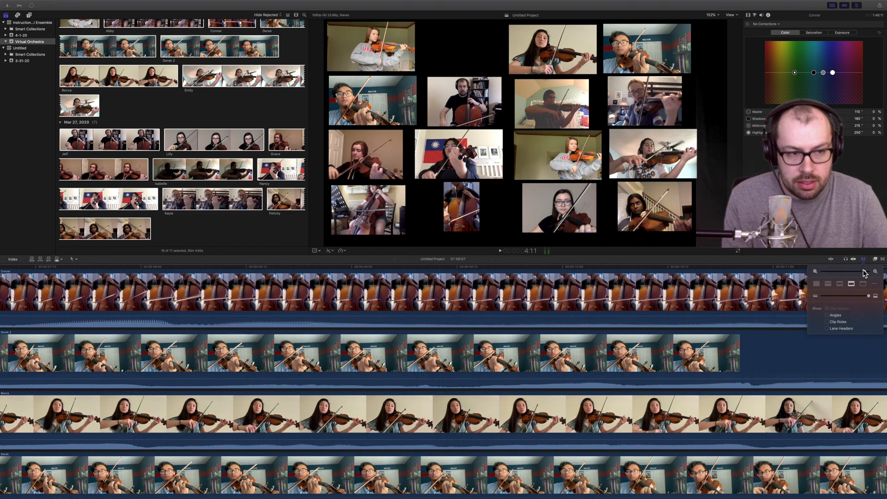
pyautogui.moveTo(869, 299); pyautogui.dragTo(844, 298)
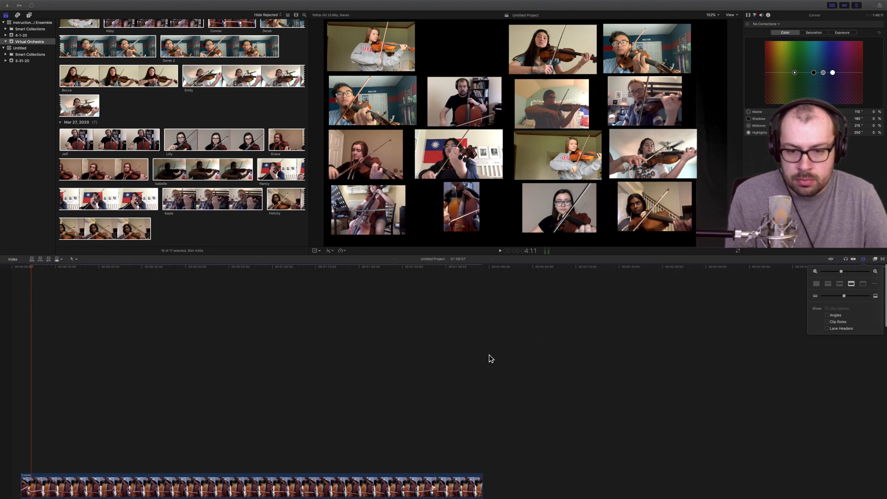
pyautogui.scroll(-10, 489, 355)
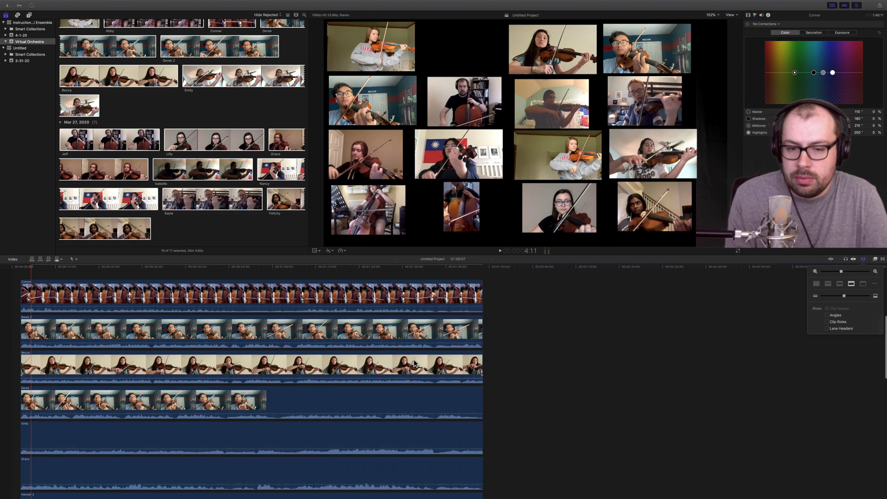
pyautogui.scroll(-12, 413, 359)
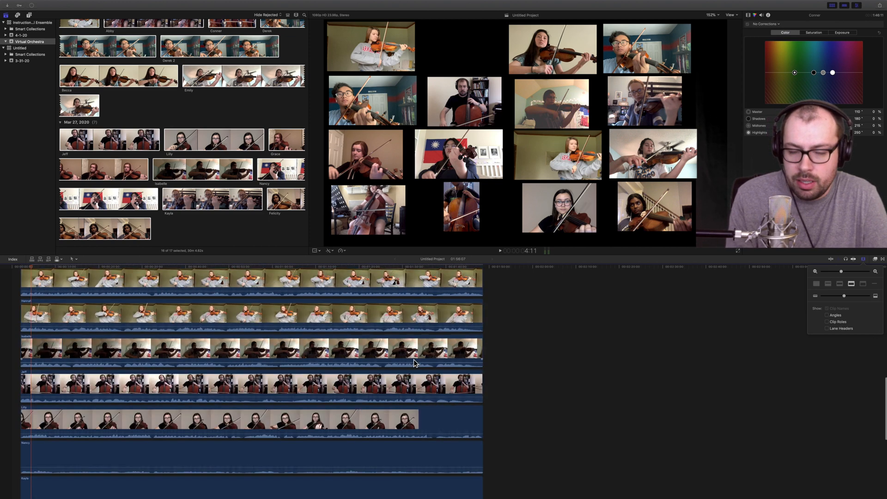
pyautogui.scroll(-7, 414, 363)
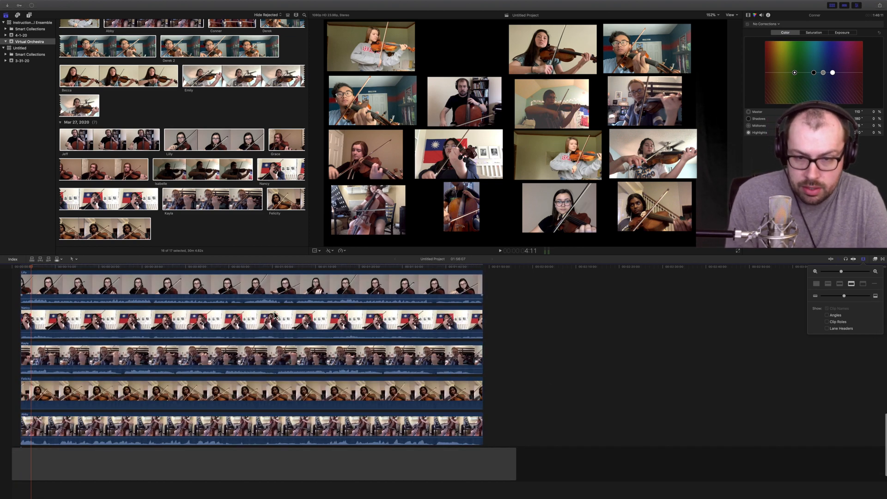
pyautogui.moveTo(517, 469); pyautogui.dragTo(487, 467)
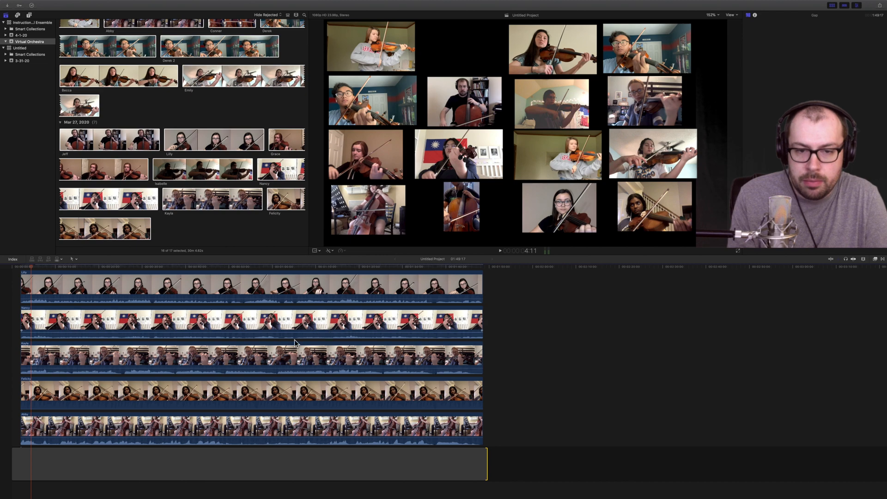
# Play the opening from 1:06 to 3:16 and look through all performer clips for the missing one
pyautogui.scroll(10, 352, 354)
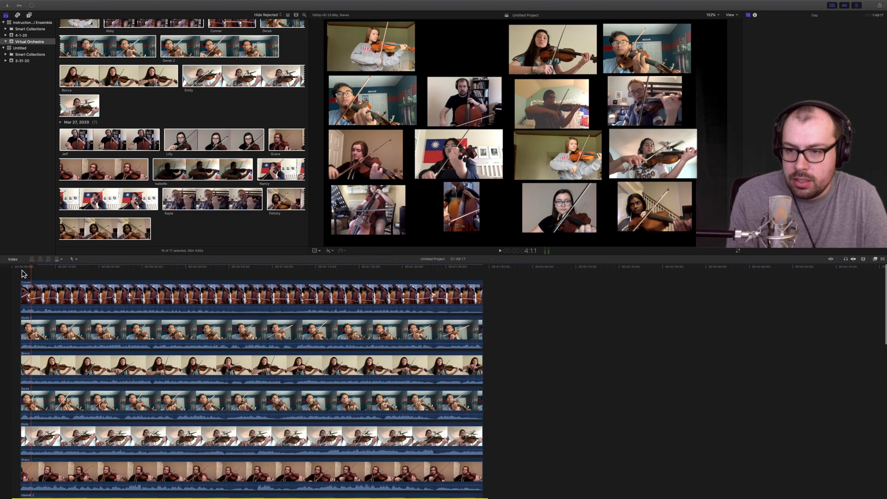
pyautogui.hscroll(2, 68, 304)
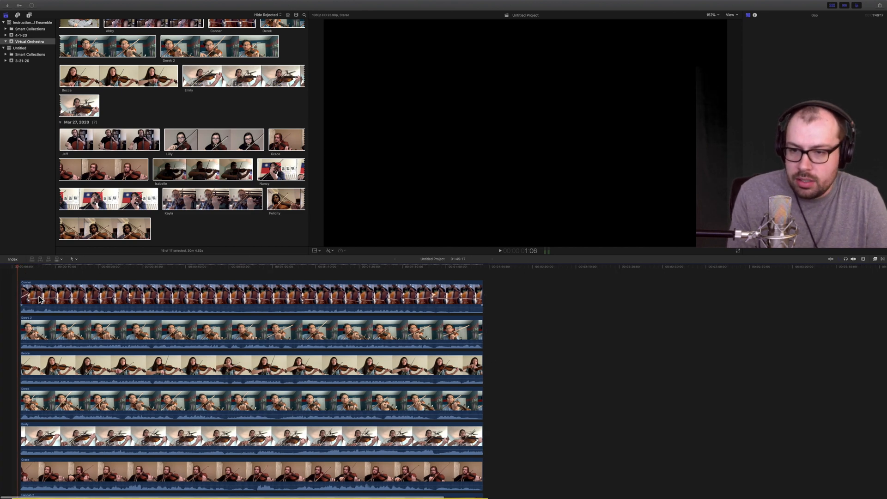
pyautogui.scroll(-5, 111, 322)
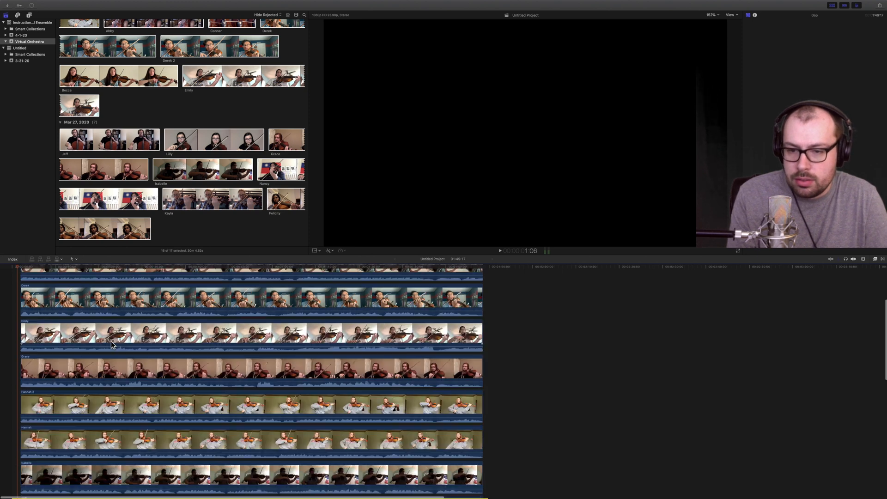
pyautogui.scroll(5, 124, 337)
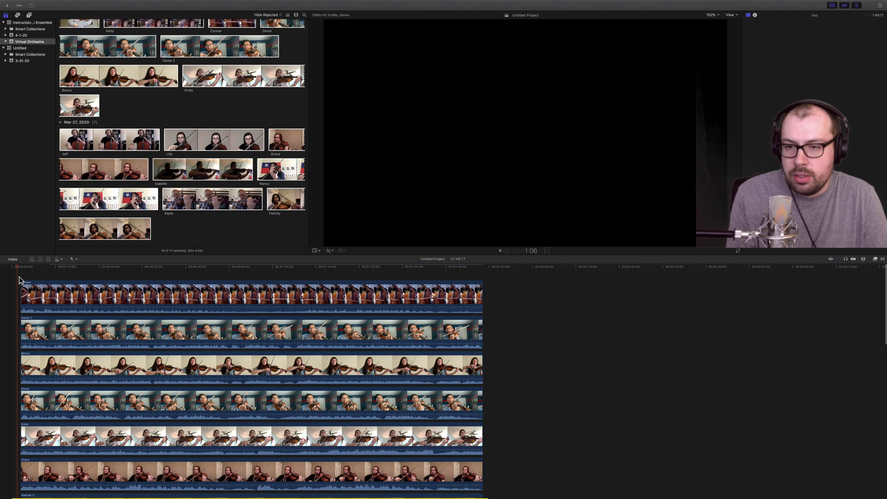
pyautogui.press('space')
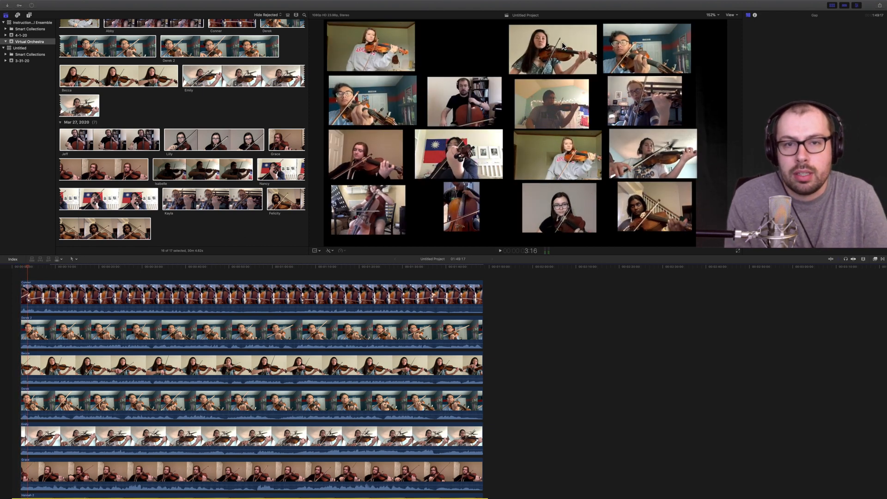
pyautogui.scroll(-5, 245, 305)
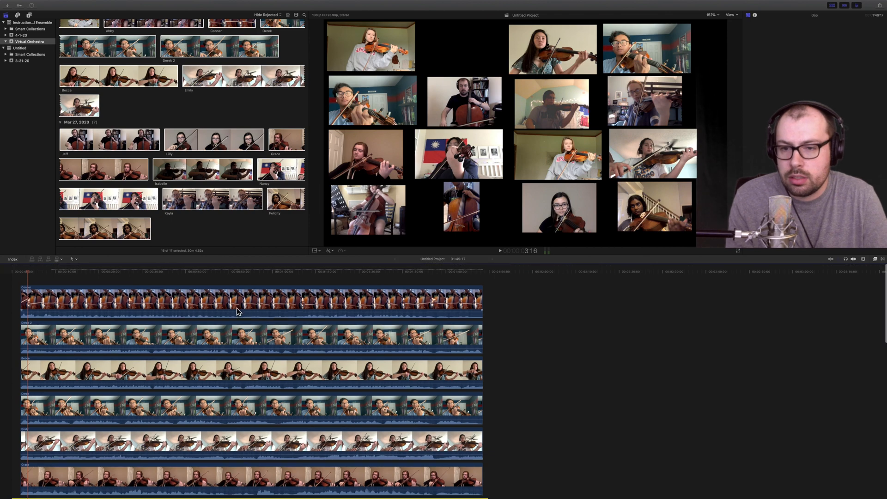
pyautogui.scroll(-5, 147, 317)
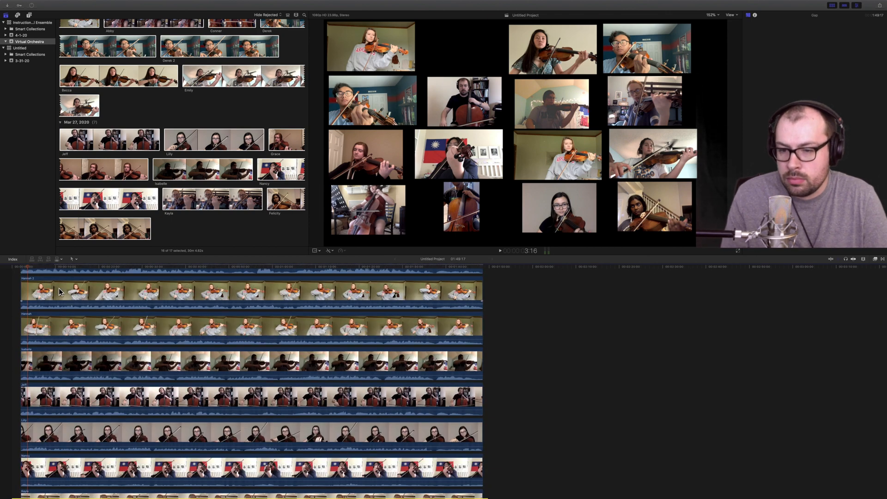
pyautogui.scroll(-8, 61, 295)
pyautogui.scroll(15, 61, 294)
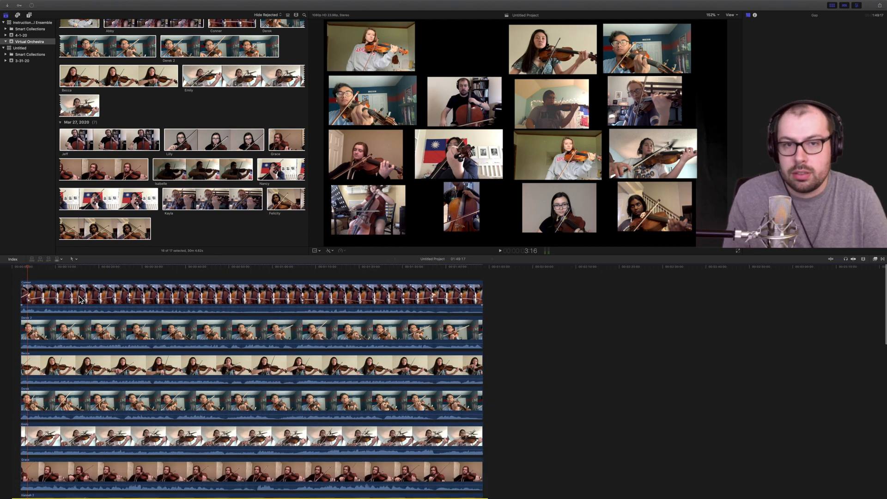
# Undo the gap shortening, the deletion and splitting of the clip beginnings, and the removal of the lowest cellist's end piece
pyautogui.press('super+z')
pyautogui.press('super+z')
pyautogui.press('super+z')
pyautogui.press('super+z')
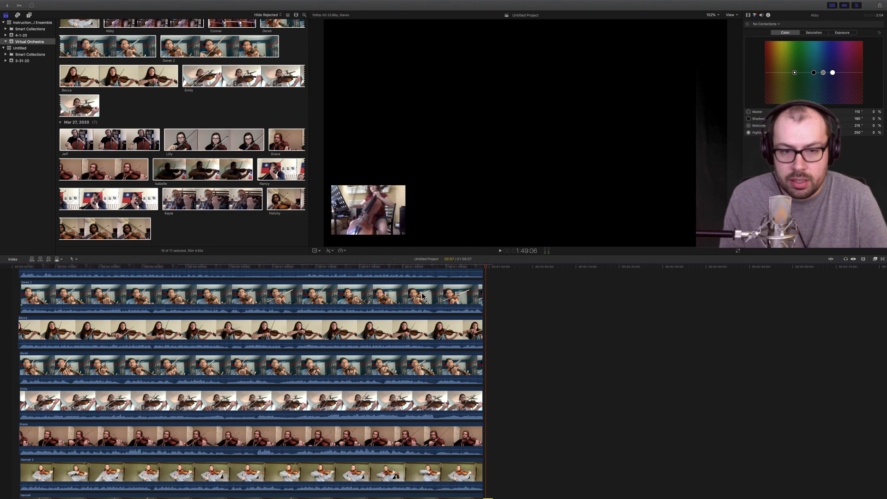
pyautogui.scroll(-3, 421, 296)
pyautogui.scroll(5, 277, 301)
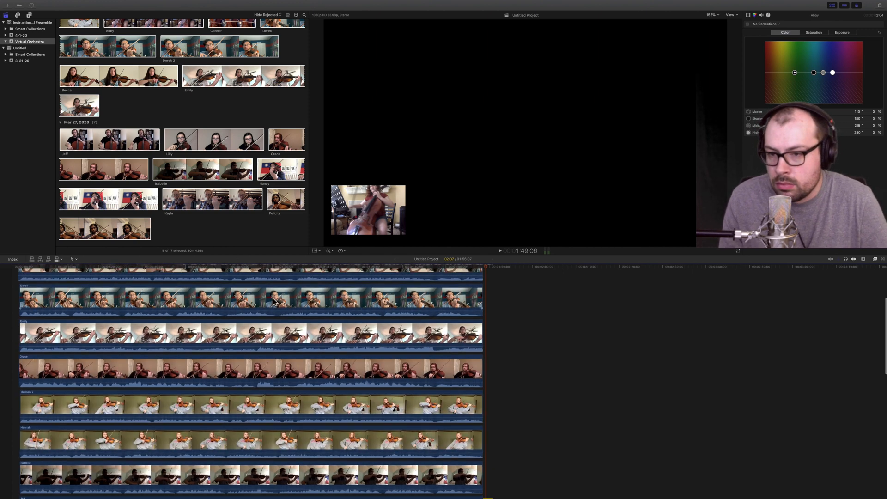
# Delete the lowest cellist's leftover end piece and check the full performer grid at 56:04
pyautogui.scroll(-3, 472, 338)
pyautogui.scroll(-5, 472, 338)
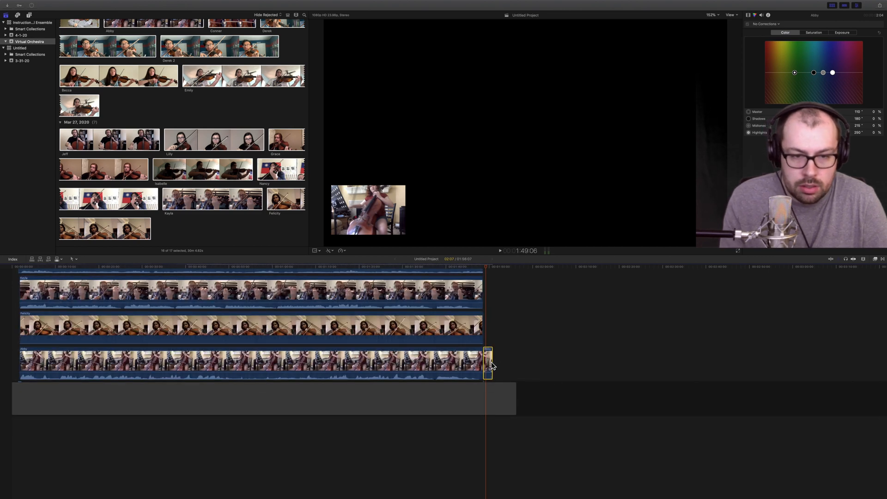
pyautogui.press('Delete')
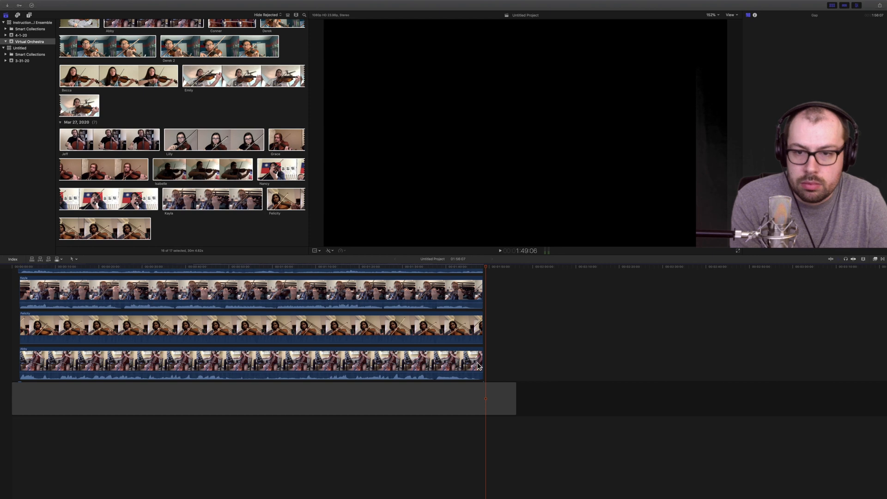
pyautogui.click(258, 267)
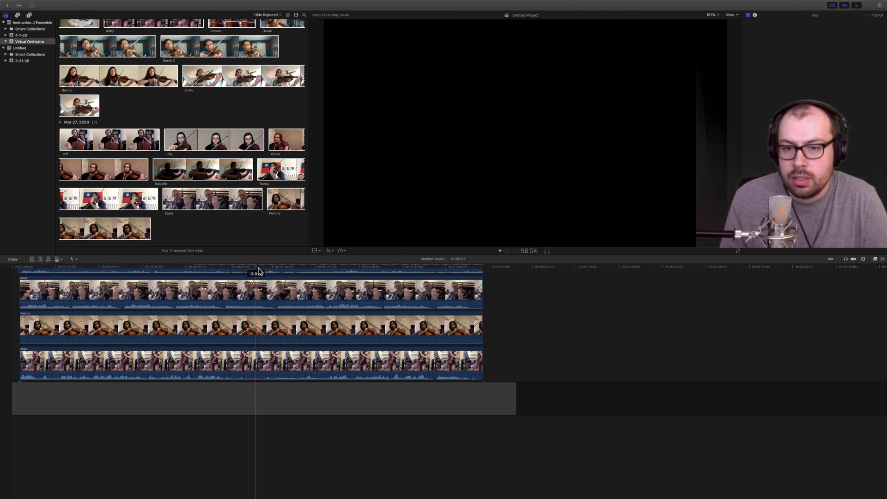
pyautogui.scroll(10, 345, 314)
pyautogui.scroll(3, 219, 342)
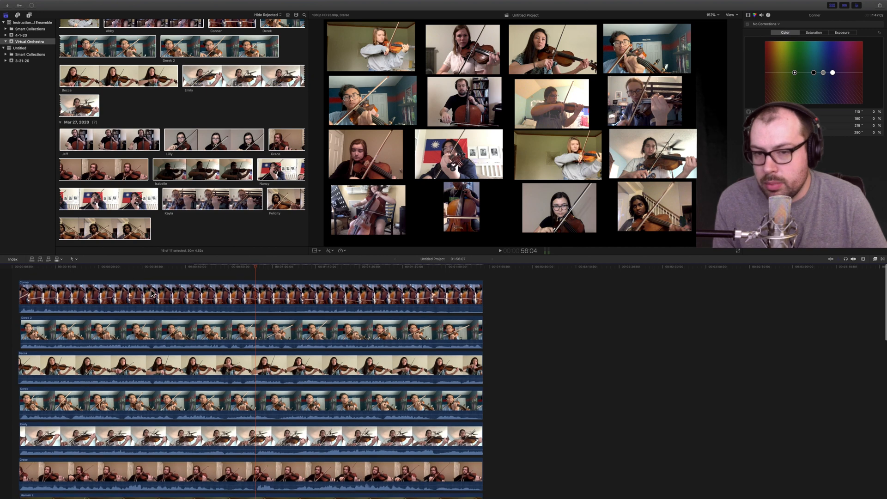
# Place the playhead at 2:00, exactly on the first frame of the clip that starts last
pyautogui.click(862, 259)
pyautogui.moveTo(844, 273); pyautogui.dragTo(821, 272)
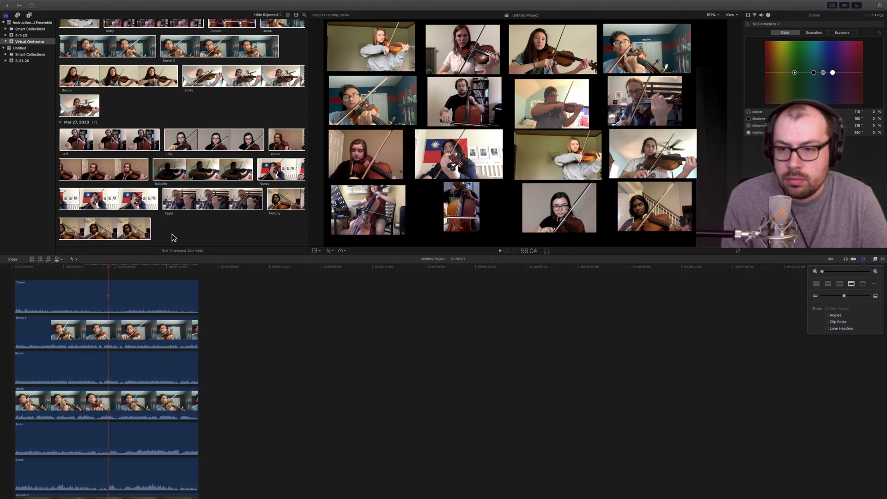
pyautogui.click(19, 267)
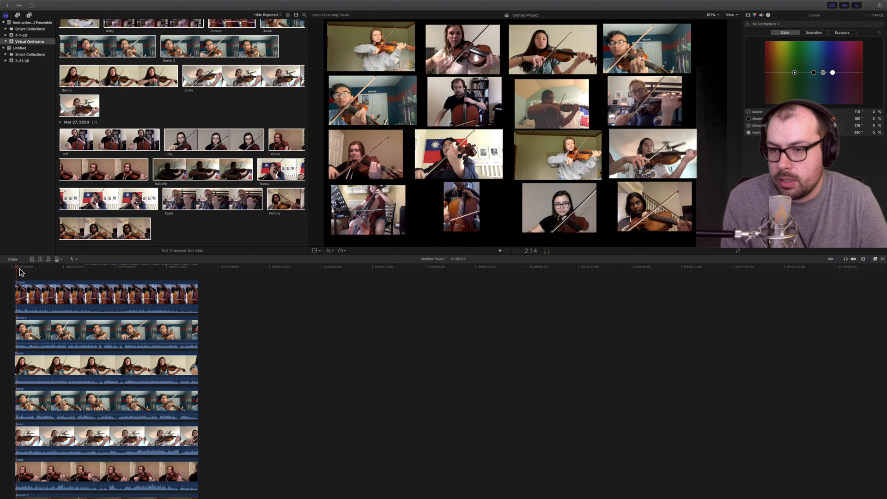
pyautogui.click(863, 259)
pyautogui.moveTo(841, 273); pyautogui.dragTo(865, 273)
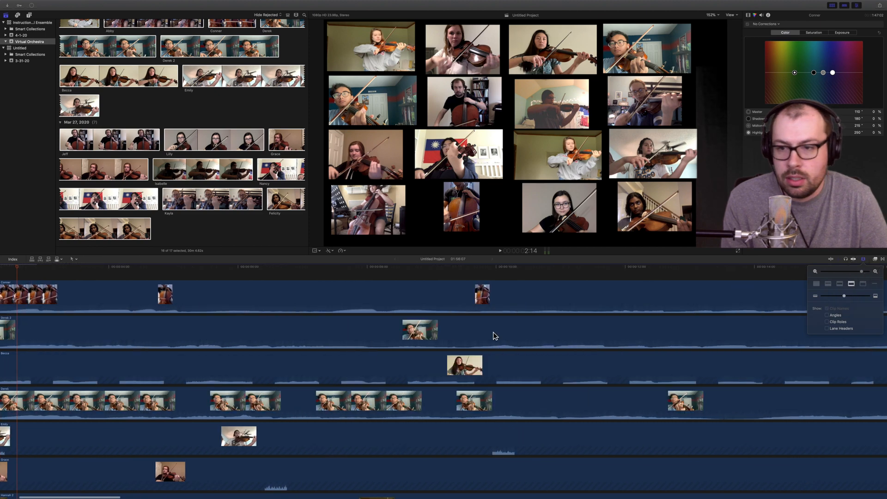
pyautogui.hscroll(-10, 75, 290)
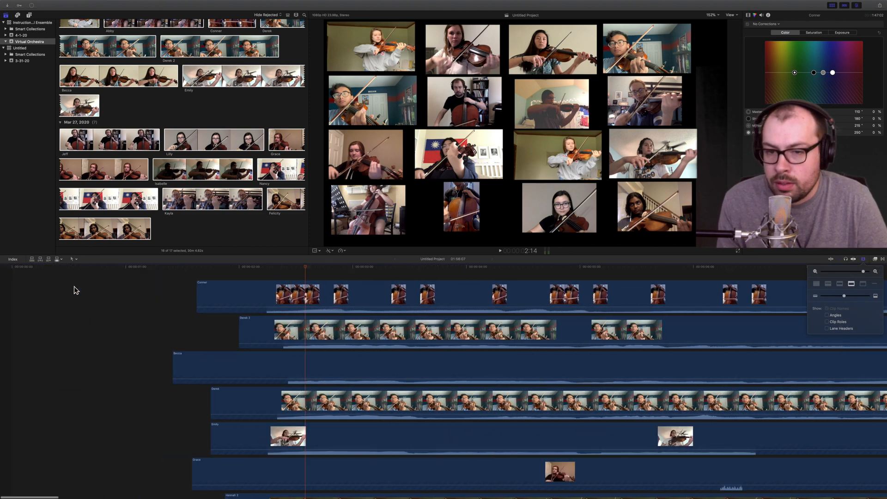
pyautogui.click(241, 269)
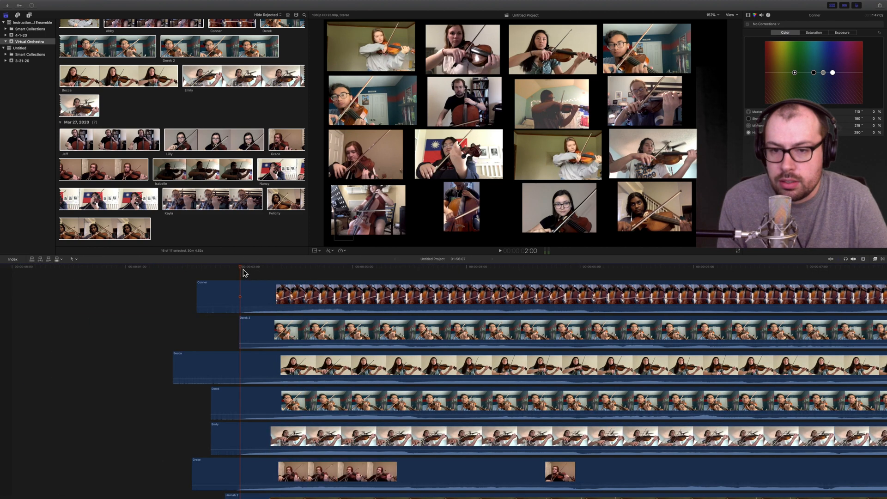
pyautogui.moveTo(240, 267); pyautogui.dragTo(239, 267)
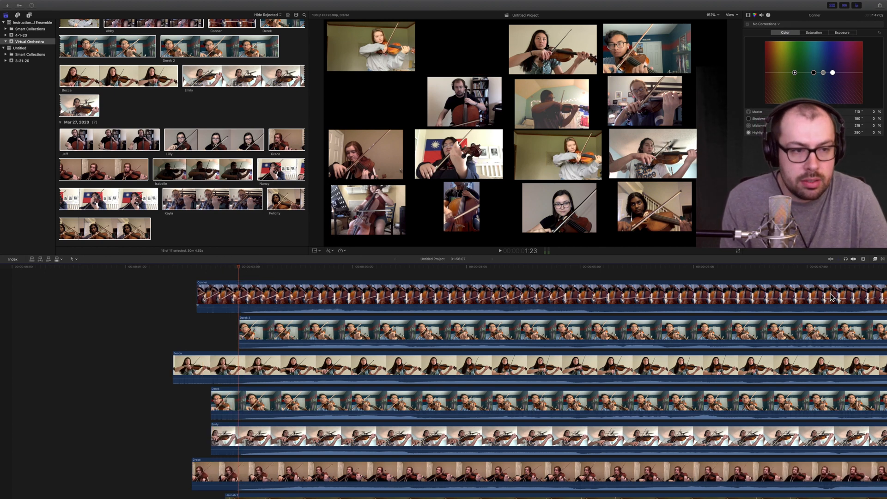
pyautogui.click(863, 260)
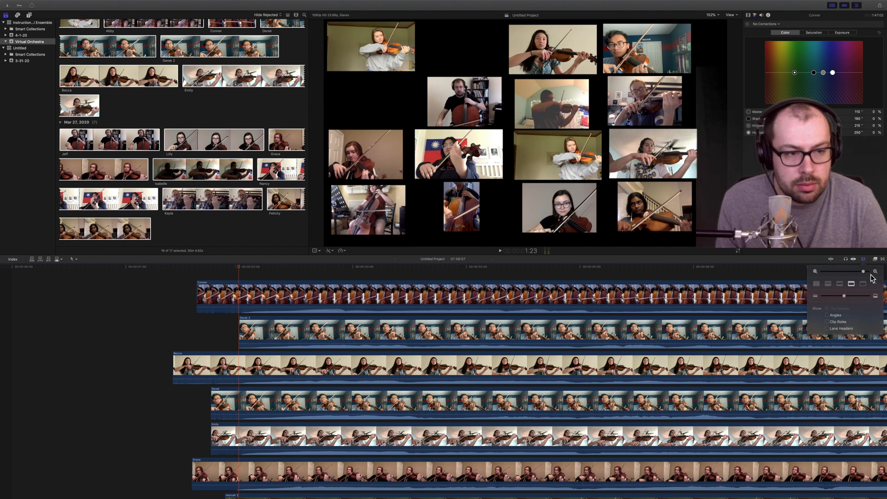
pyautogui.click(873, 272)
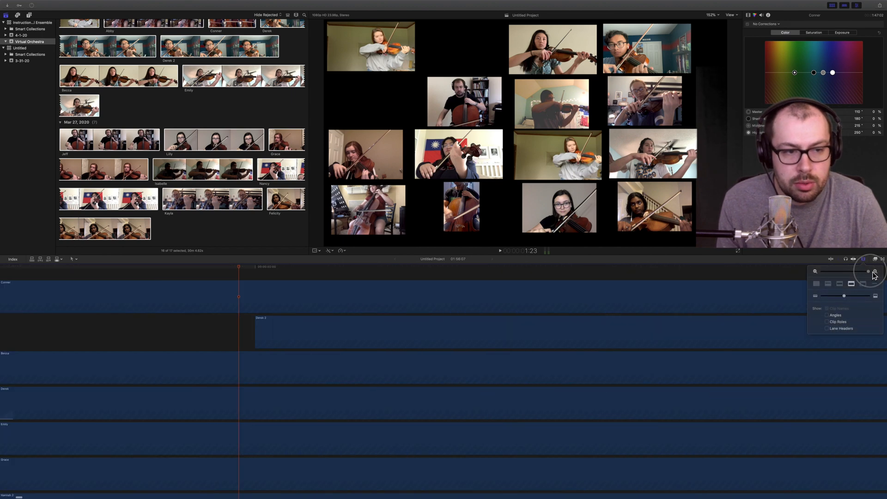
pyautogui.click(258, 268)
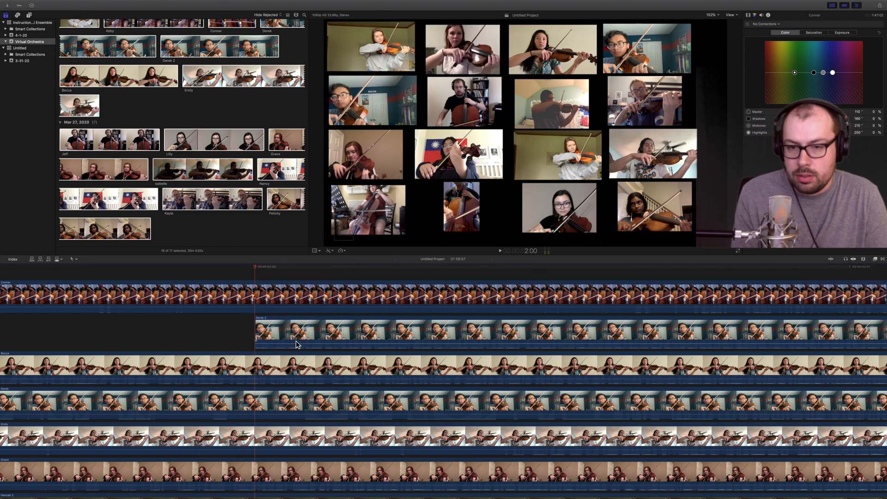
# Split all performer clips at 2:00, leaving the gap clip out of the selection
pyautogui.scroll(-10, 259, 381)
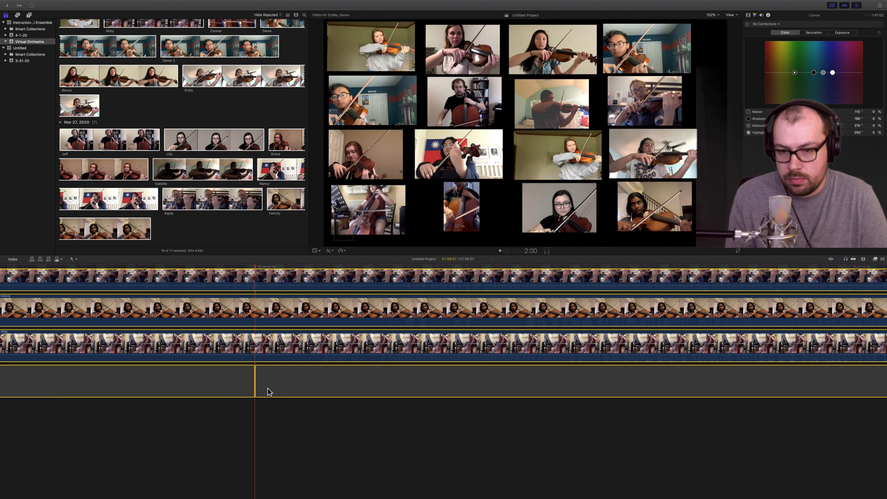
pyautogui.press('super+a')
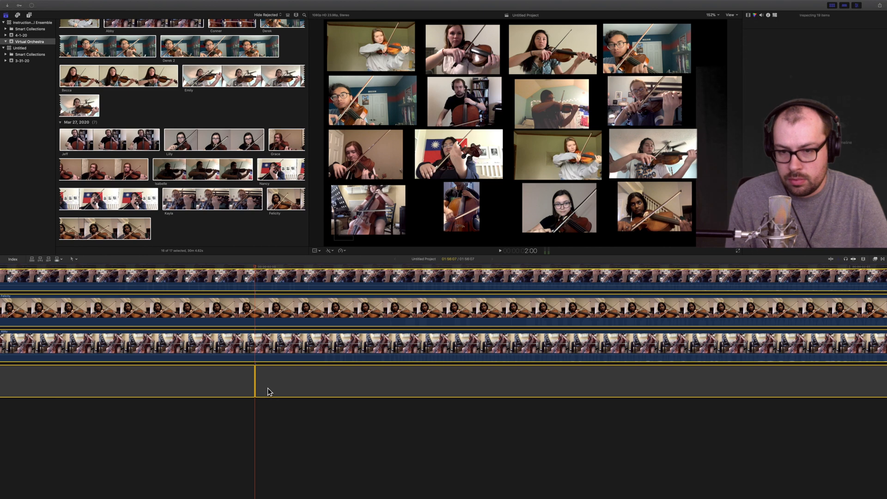
pyautogui.click(240, 389)
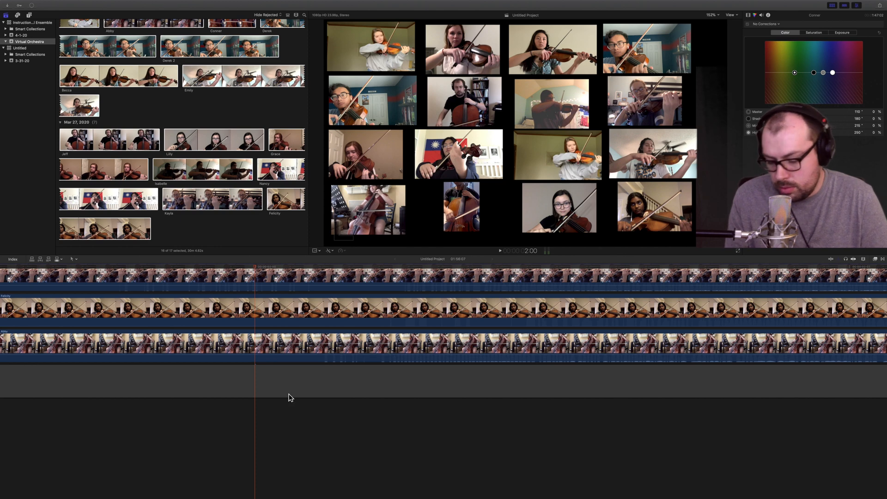
pyautogui.press('super+a')
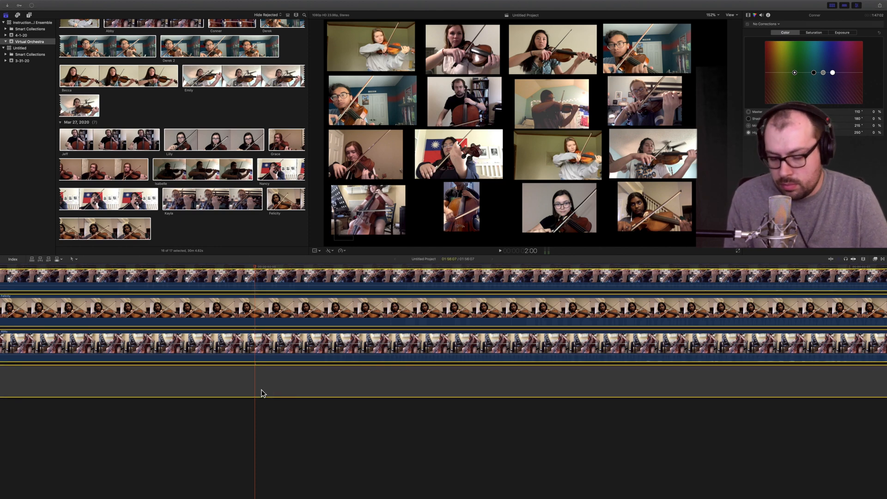
pyautogui.keyDown('super'); pyautogui.click(263, 389); pyautogui.keyUp('super')
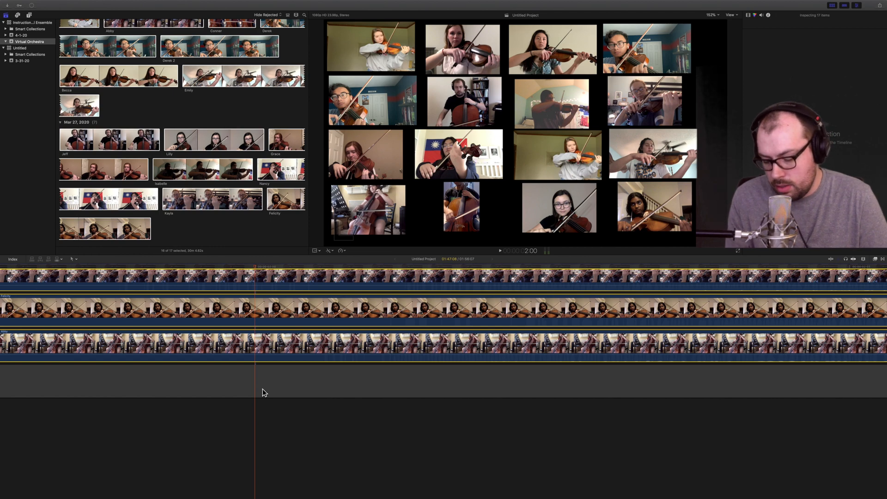
pyautogui.press('super+b')
# Delete the performer clips' beginnings before 2:00, keeping the clip that already starts there
pyautogui.scroll(5, 225, 382)
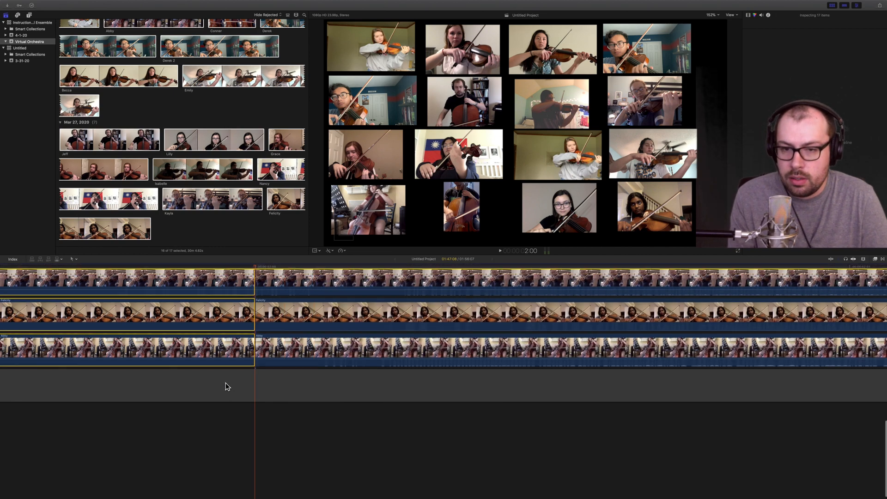
pyautogui.scroll(3, 227, 386)
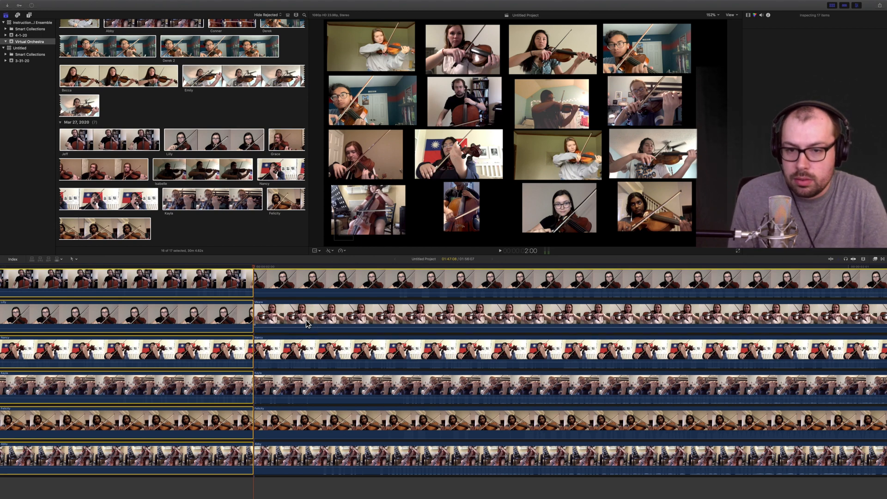
pyautogui.scroll(15, 305, 323)
pyautogui.scroll(15, 306, 322)
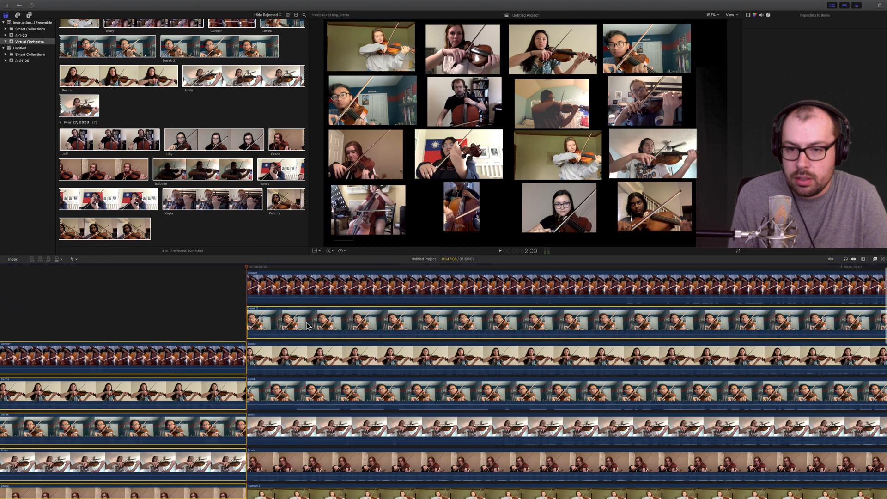
pyautogui.keyDown('super'); pyautogui.click(306, 325); pyautogui.keyUp('super')
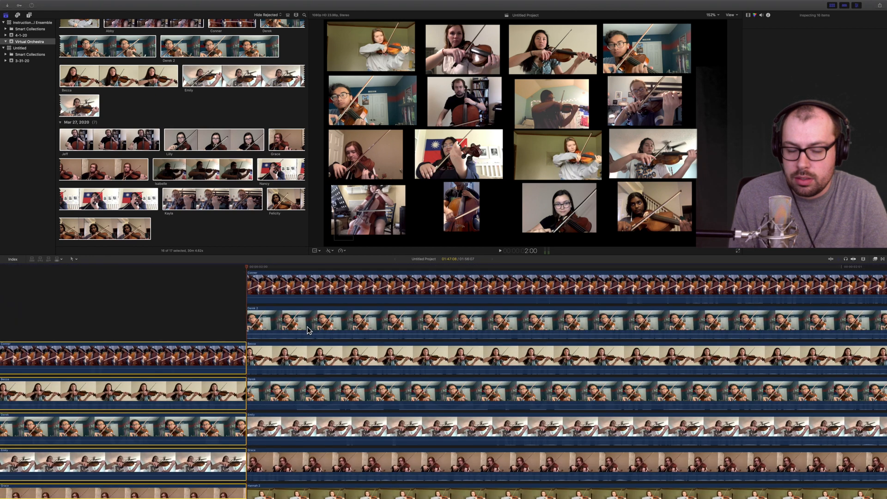
pyautogui.scroll(-15, 210, 327)
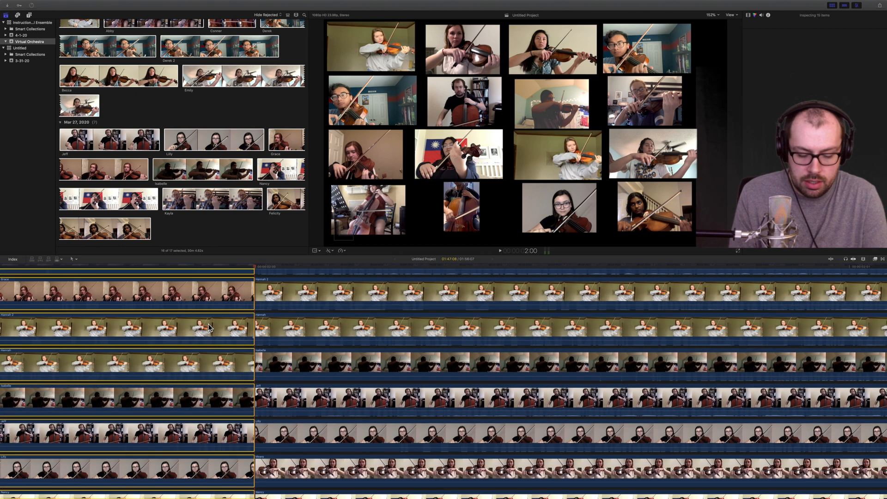
pyautogui.press('Delete')
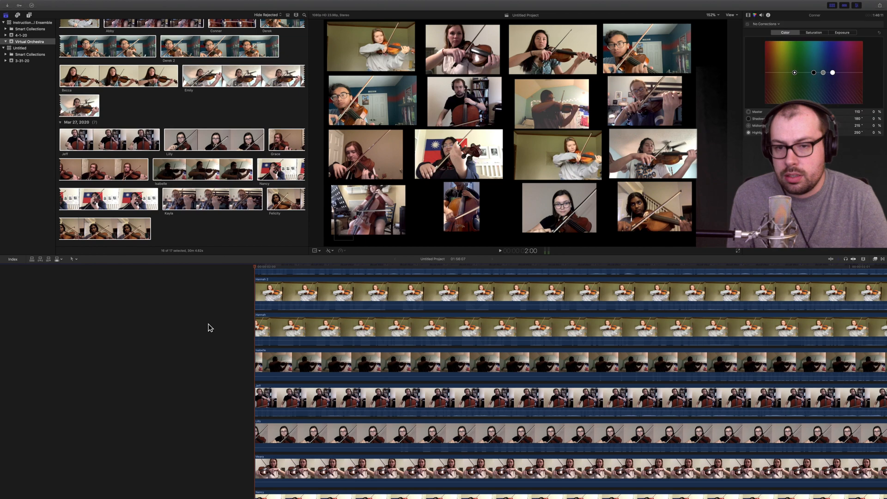
# Play the trimmed project from its beginning to 1:11:12
pyautogui.click(240, 270)
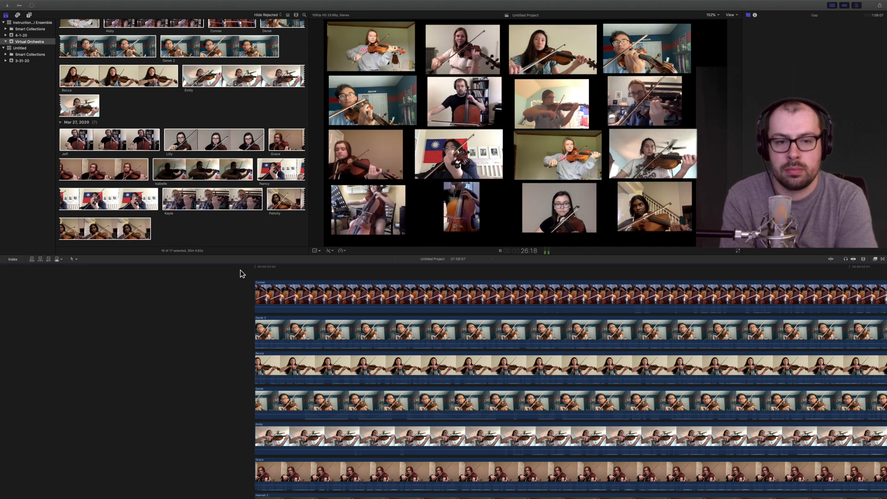
pyautogui.hscroll(10, 693, 285)
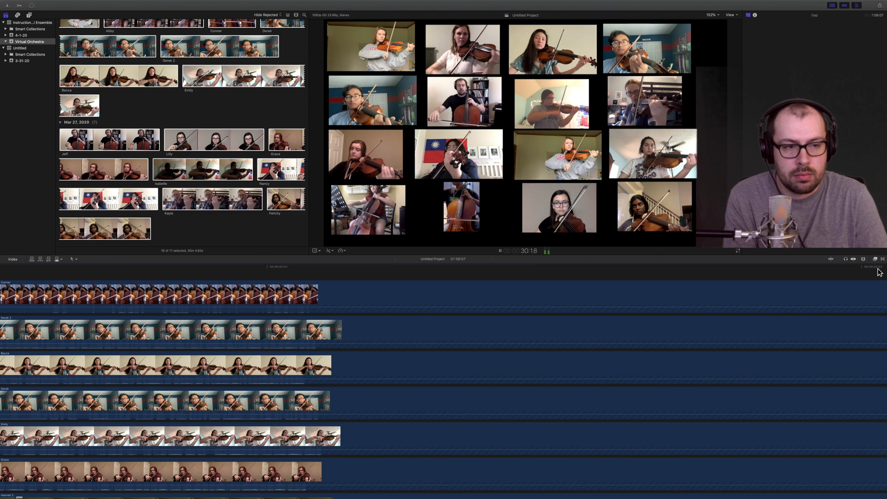
pyautogui.click(862, 259)
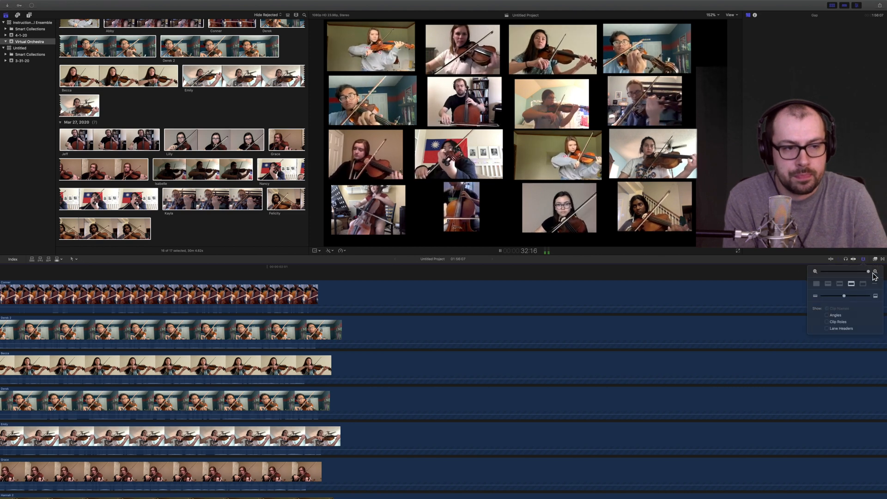
pyautogui.moveTo(871, 272); pyautogui.dragTo(840, 297)
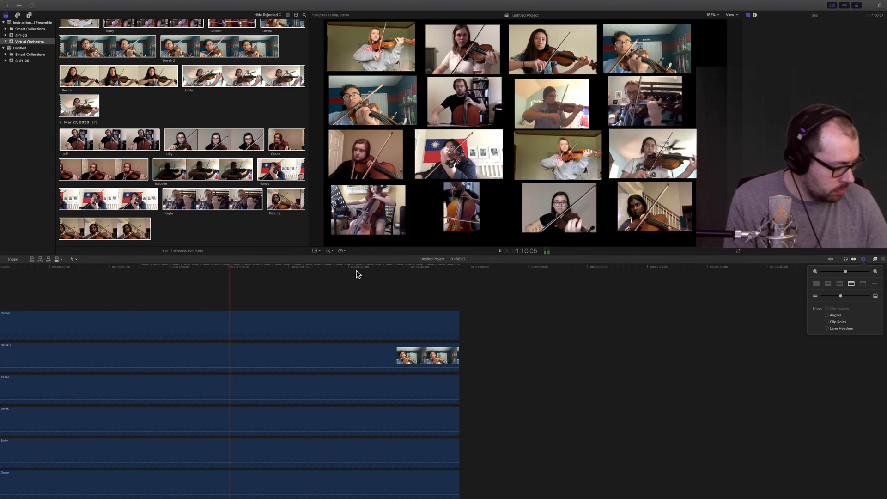
pyautogui.press('space')
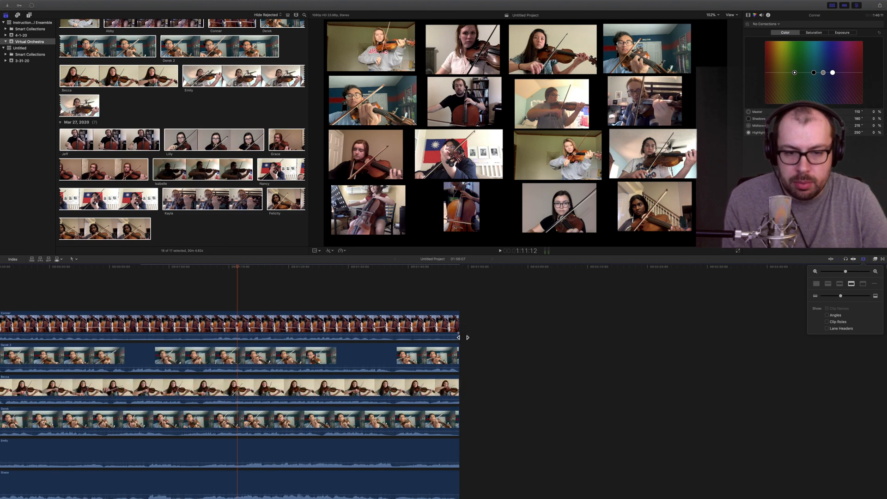
# Play the ending from 1:44:06 to 1:49:11, past the end of the performer clips
pyautogui.click(434, 267)
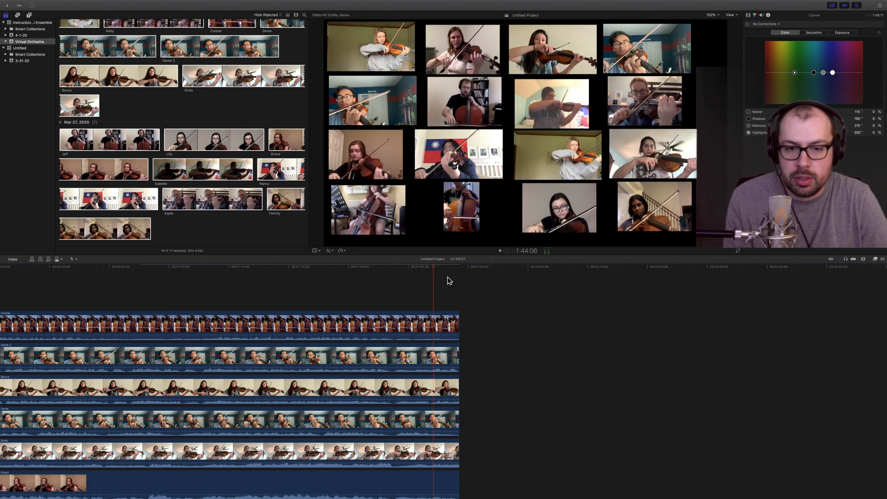
pyautogui.press('space')
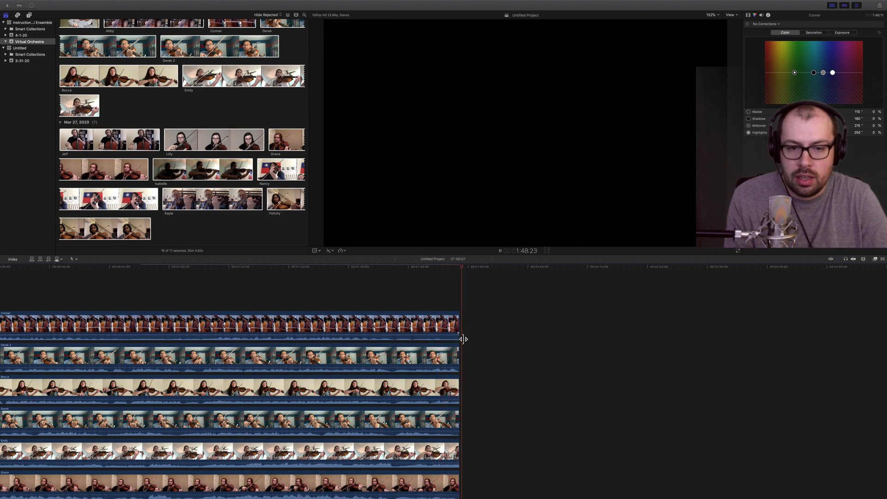
pyautogui.press('space')
# Add short audio fade-outs to the endings of the three uppermost performer clips
pyautogui.moveTo(458, 336); pyautogui.dragTo(451, 336)
pyautogui.moveTo(457, 368); pyautogui.dragTo(465, 370)
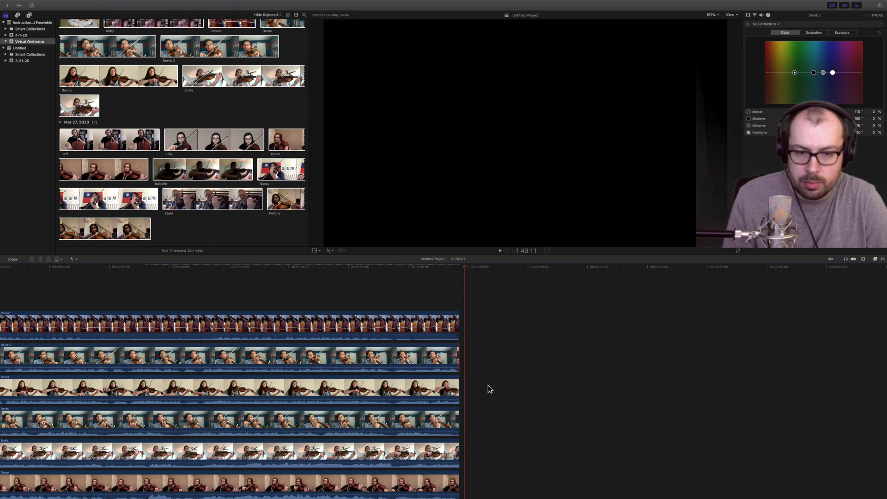
pyautogui.click(460, 369)
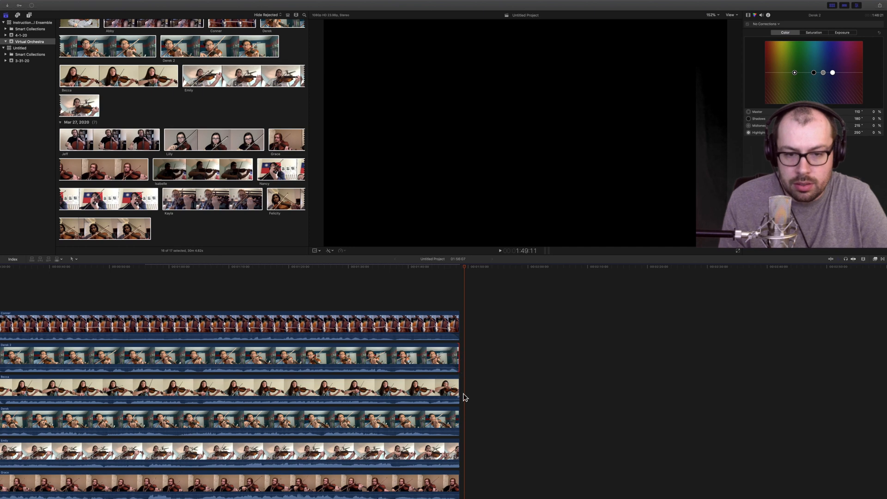
pyautogui.moveTo(462, 401); pyautogui.dragTo(454, 400)
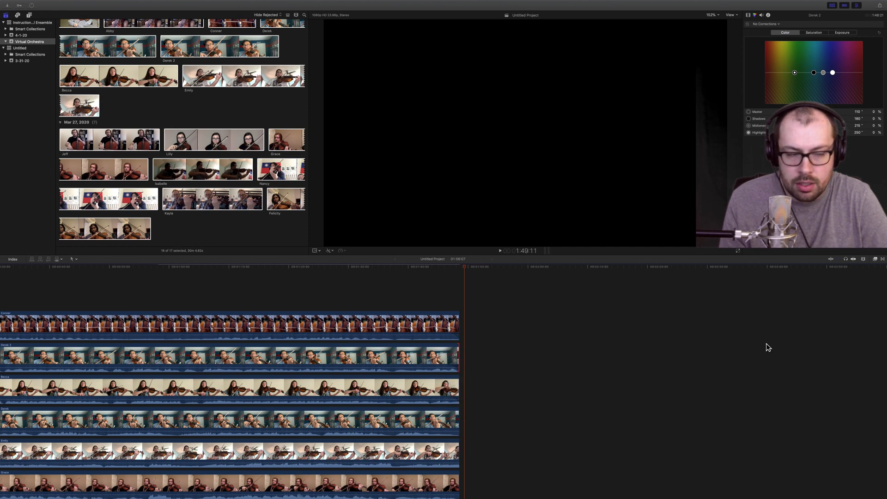
# Increase the timeline's clip height and fade out the audio endings of the next three performer clips below
pyautogui.click(864, 259)
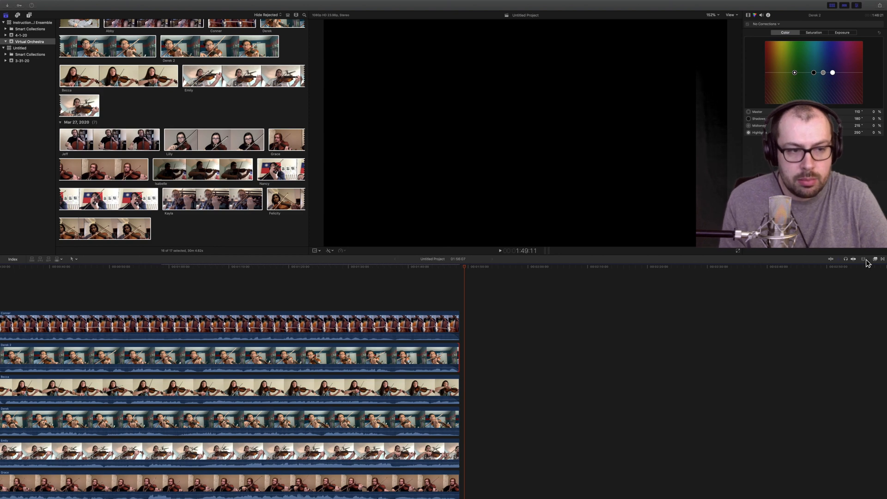
pyautogui.moveTo(842, 296); pyautogui.dragTo(853, 296)
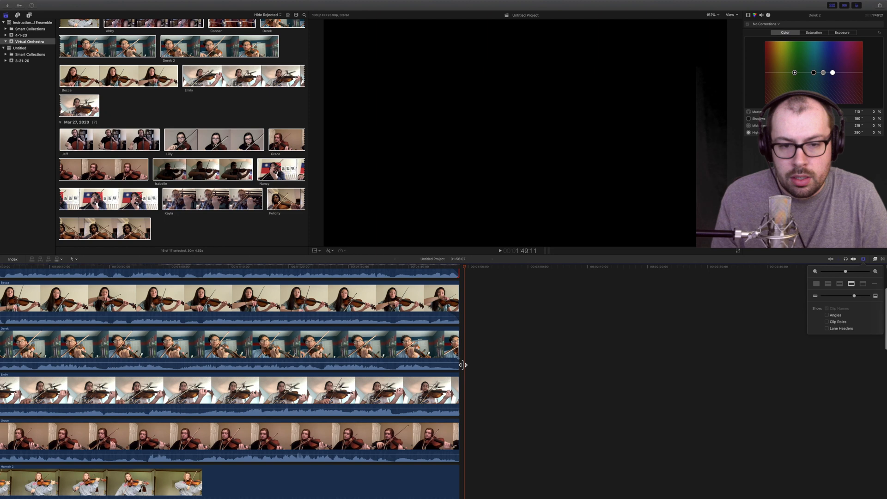
pyautogui.click(458, 359)
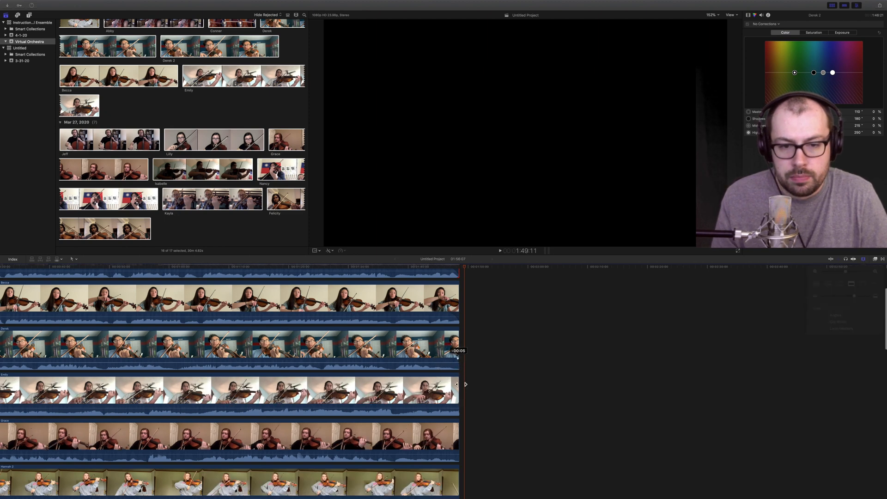
pyautogui.click(462, 408)
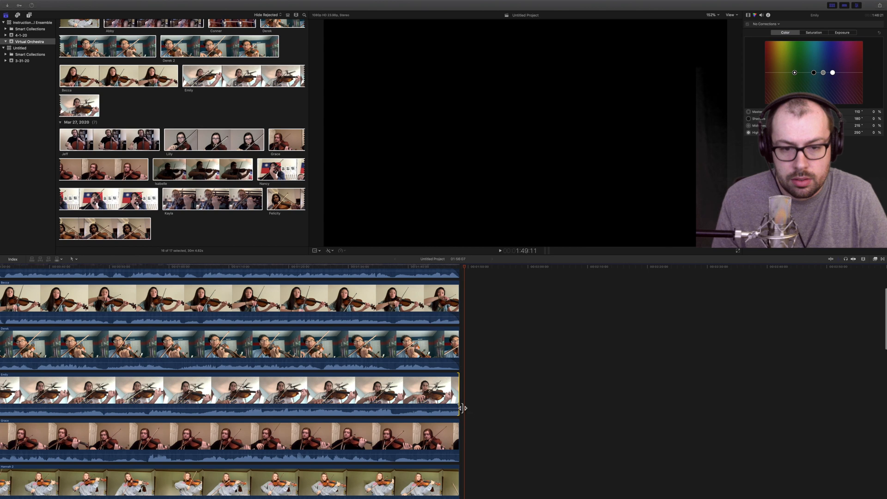
pyautogui.moveTo(462, 407); pyautogui.dragTo(463, 409)
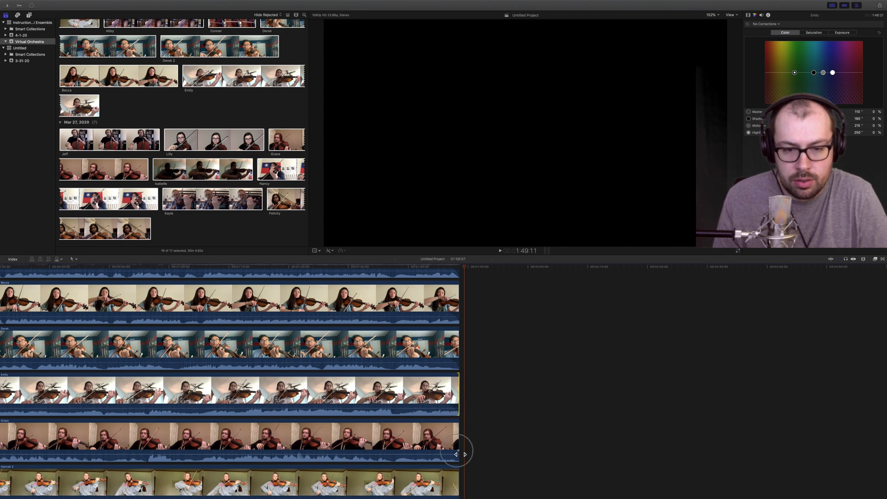
pyautogui.scroll(-2, 458, 444)
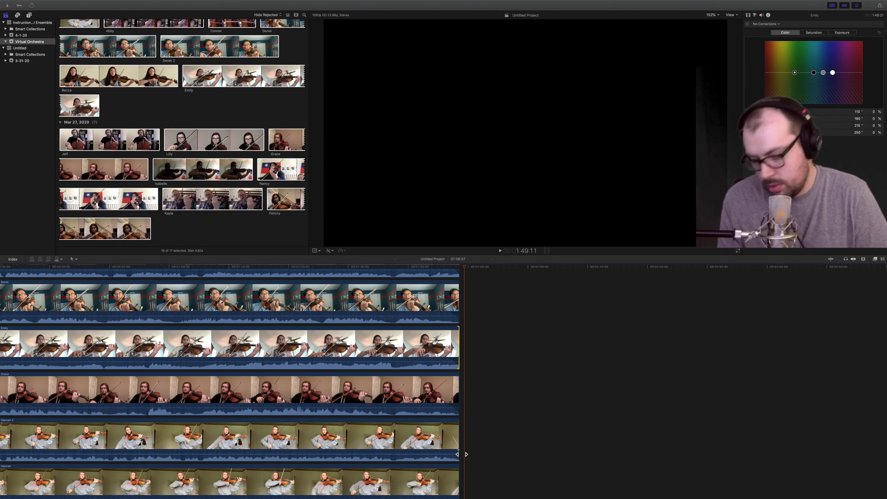
# Select all clips and try to fade out their audio endings together from the gray-shirted violinist's clips, clearing the selection at the end
pyautogui.press('super+a')
pyautogui.moveTo(461, 454); pyautogui.dragTo(454, 454)
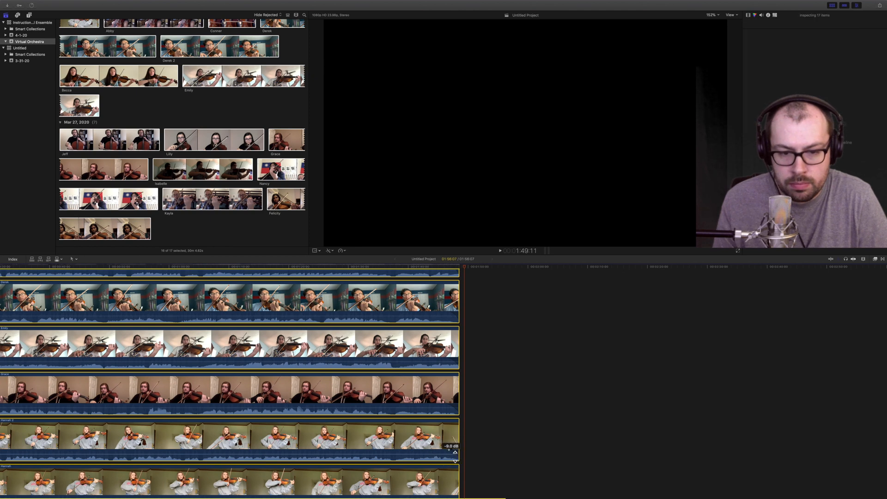
pyautogui.scroll(-2, 454, 454)
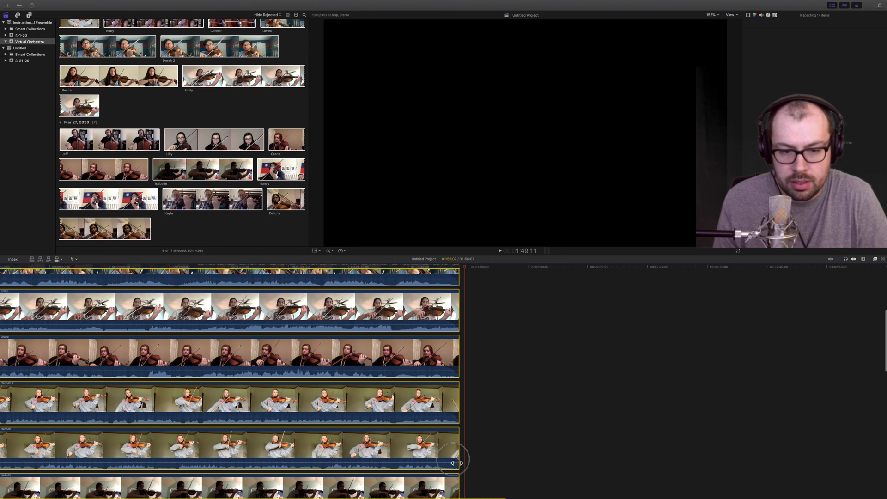
pyautogui.click(490, 459)
# Fade out the audio endings of the dimly lit violinist's clip, the cellist's clip below it and the two violin clips that follow
pyautogui.scroll(-4, 454, 439)
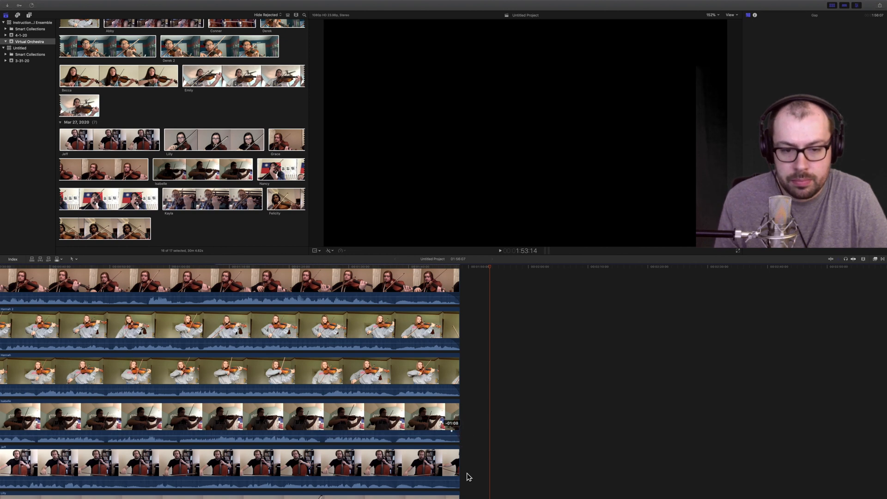
pyautogui.moveTo(459, 479)
pyautogui.mouseDown()
pyautogui.moveTo(451, 478)
pyautogui.moveTo(469, 477)
pyautogui.mouseUp()
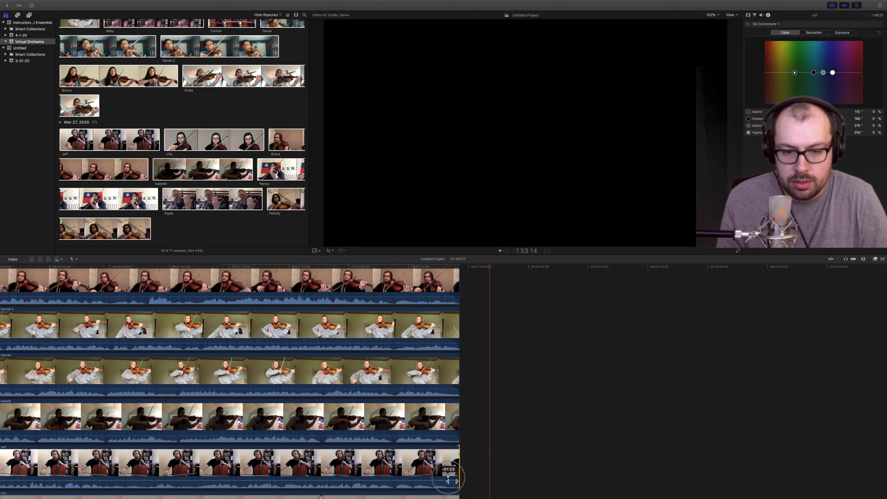
pyautogui.scroll(-3, 468, 479)
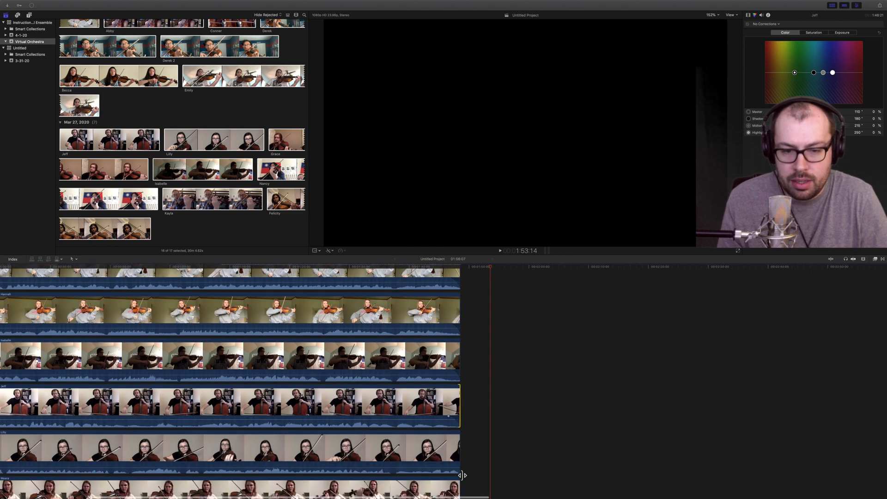
pyautogui.moveTo(463, 466); pyautogui.dragTo(455, 469)
pyautogui.scroll(-3, 459, 462)
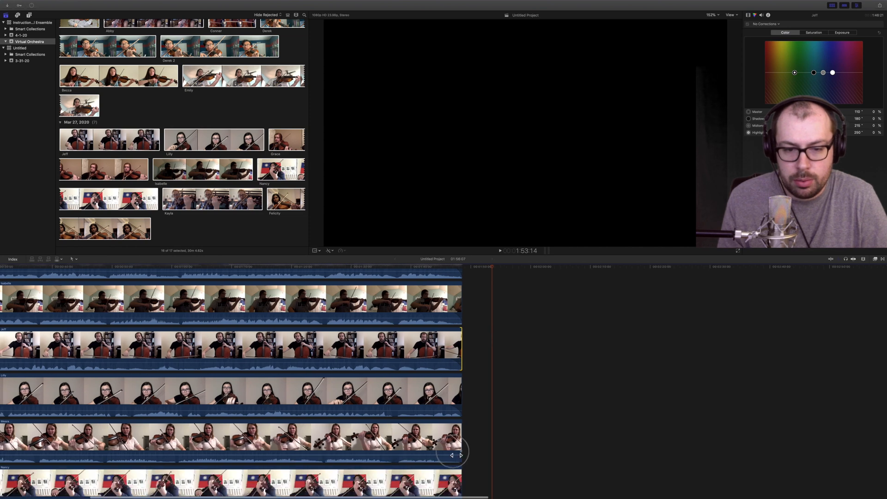
# Fade out the audio endings of the remaining four clips, from the violinist with the flag down to the bottom cello clip
pyautogui.scroll(-3, 468, 451)
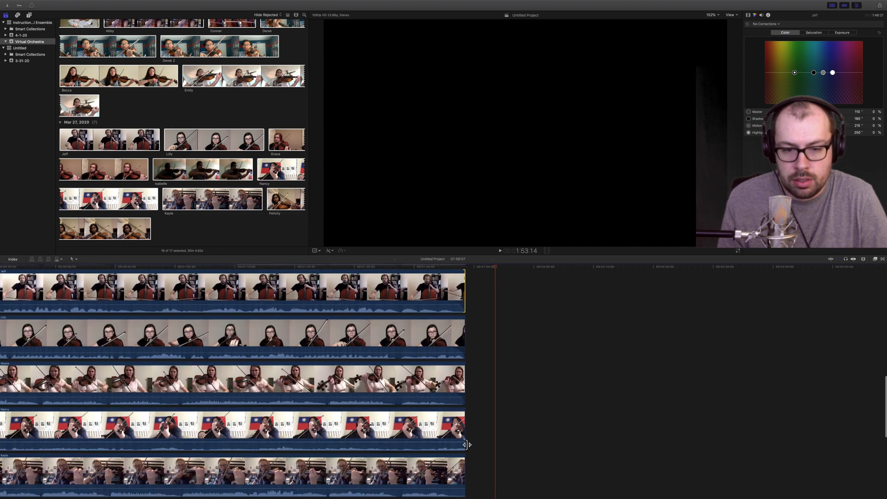
pyautogui.moveTo(468, 444); pyautogui.dragTo(440, 443)
pyautogui.scroll(-3, 475, 478)
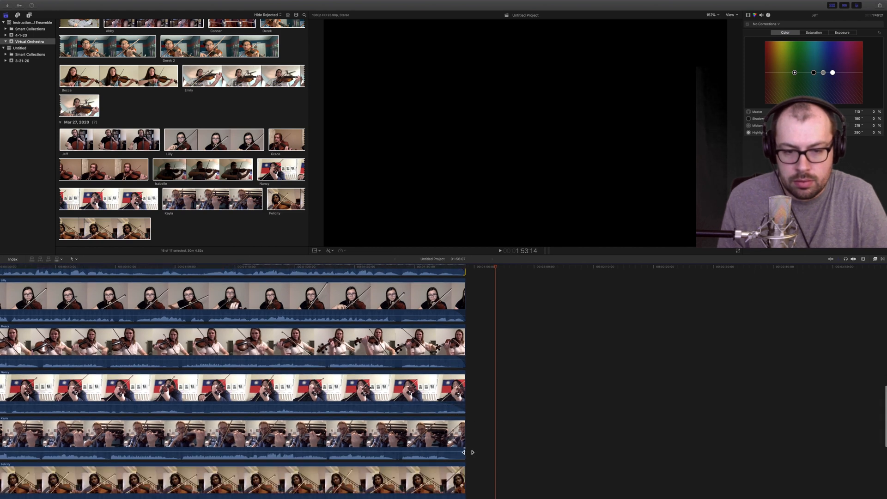
pyautogui.scroll(-3, 470, 455)
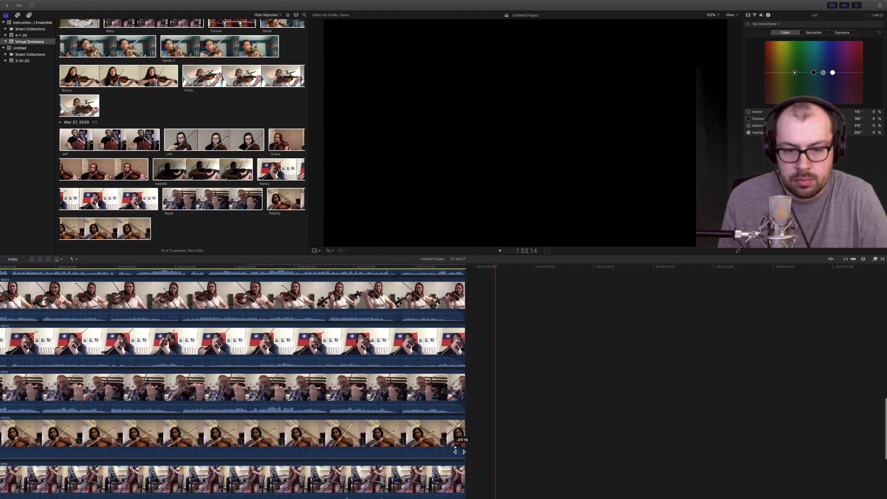
pyautogui.scroll(-2, 463, 477)
pyautogui.scroll(-2, 464, 477)
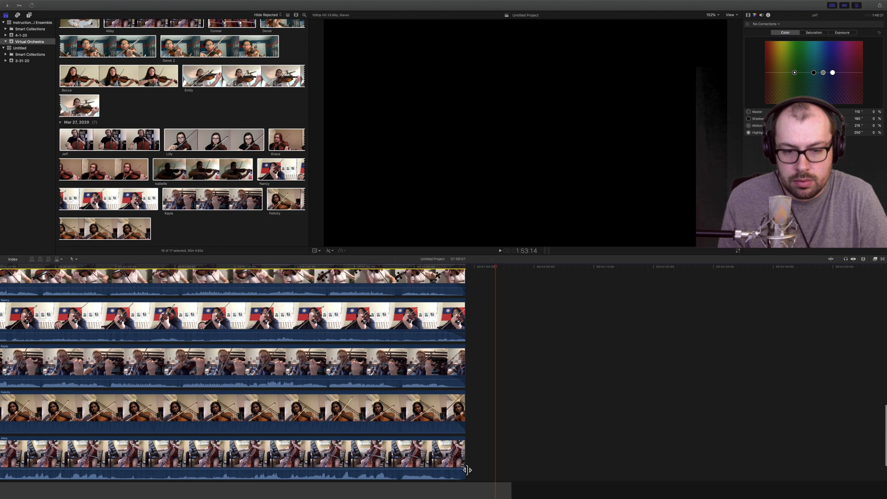
pyautogui.moveTo(463, 471); pyautogui.dragTo(460, 471)
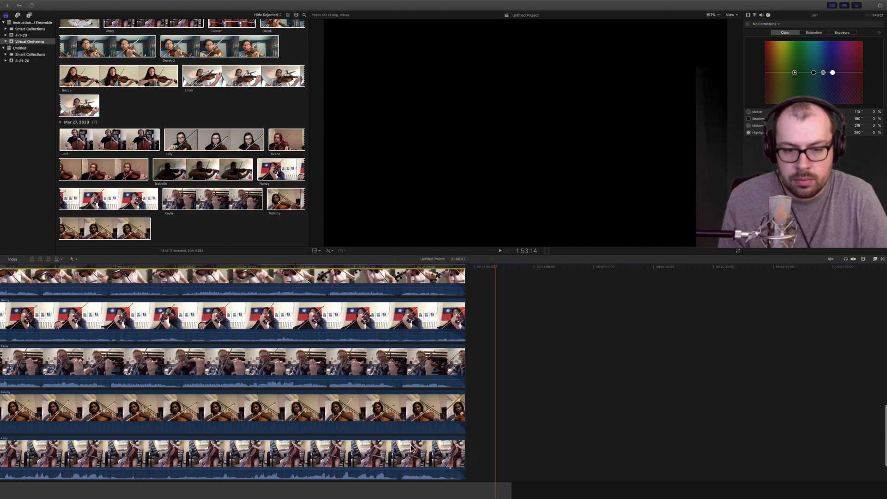
# Add short audio fade-ins to the beginnings of the two violin clips directly below the upper cellist's clip
pyautogui.hscroll(-8, 389, 436)
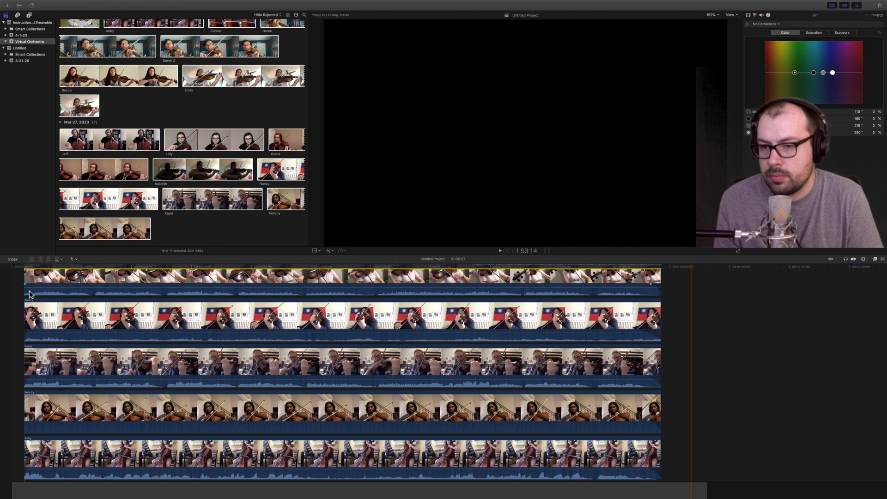
pyautogui.scroll(2, 29, 291)
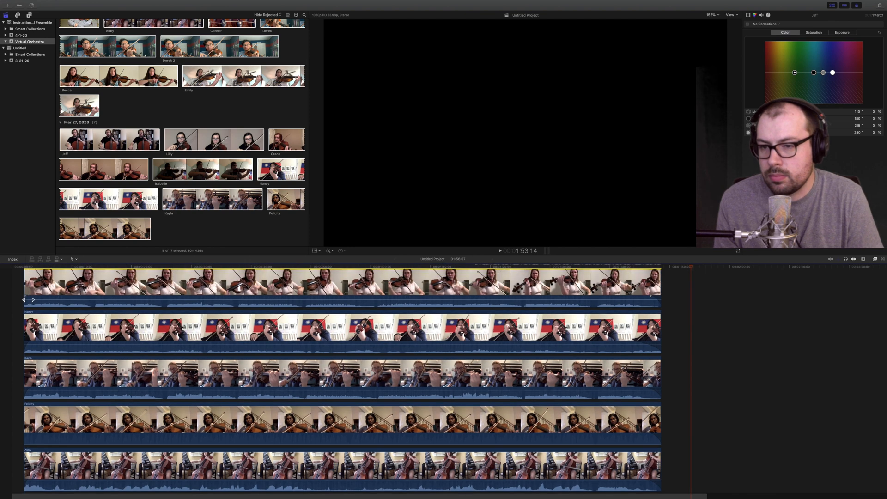
pyautogui.scroll(5, 30, 300)
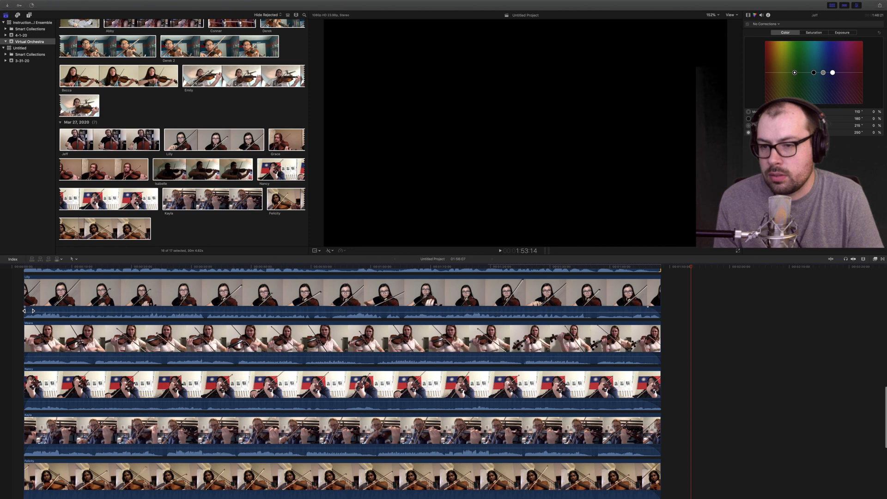
pyautogui.moveTo(29, 310); pyautogui.dragTo(35, 310)
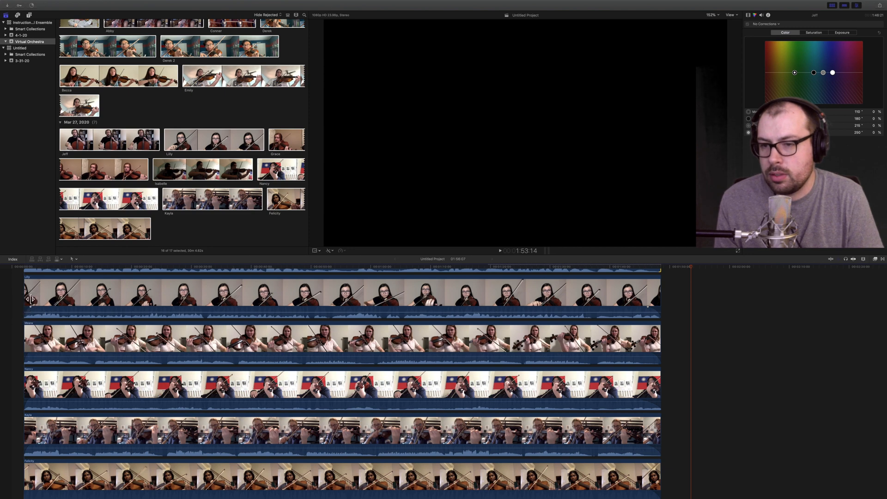
# Fade in the audio beginnings of the upper cellist's clip and the dimly lit violinist's clip above it
pyautogui.scroll(3, 29, 299)
pyautogui.moveTo(30, 297); pyautogui.dragTo(29, 294)
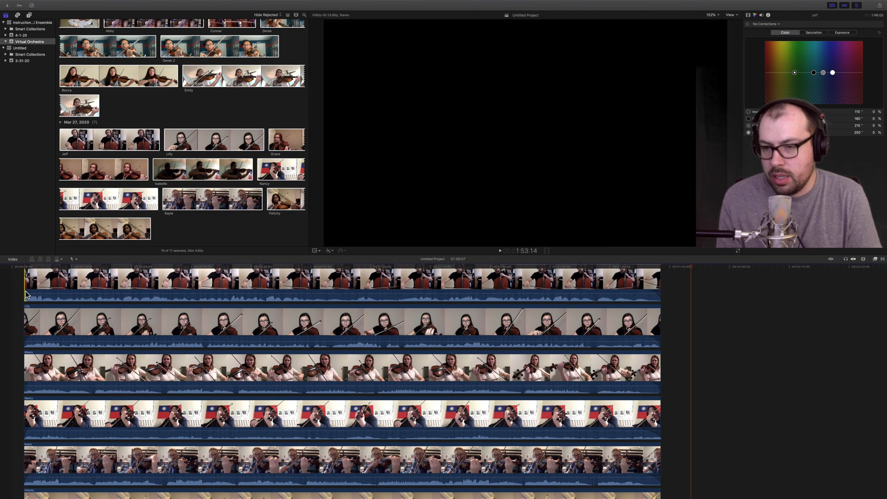
pyautogui.moveTo(29, 293); pyautogui.dragTo(30, 295)
pyautogui.scroll(3, 29, 295)
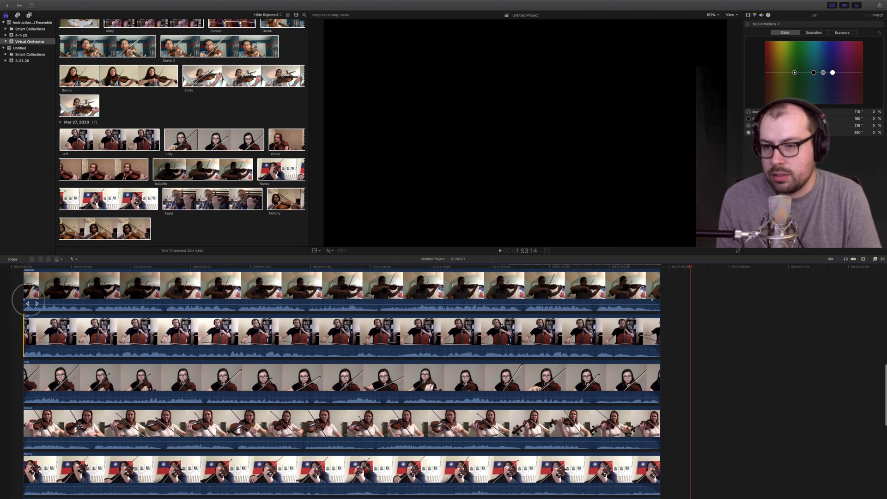
# Fade in the audio beginnings of both clips of the gray-shirted violinist against the green wall
pyautogui.scroll(2, 32, 303)
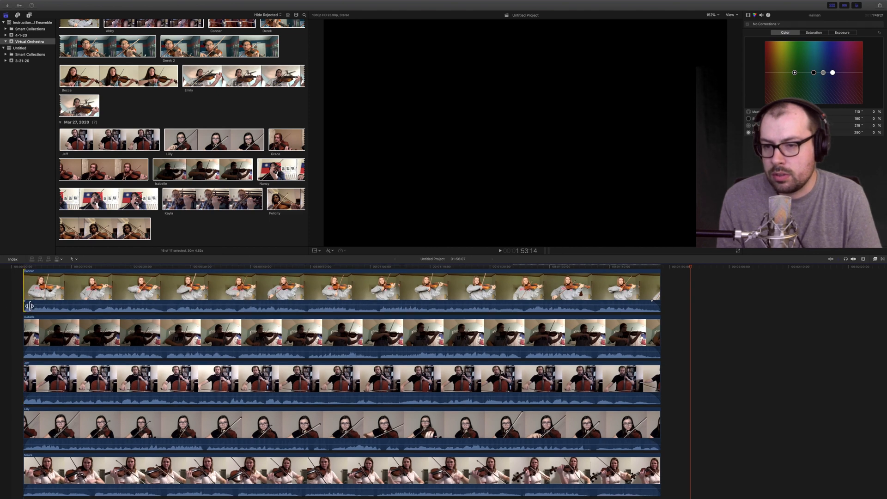
pyautogui.click(28, 304)
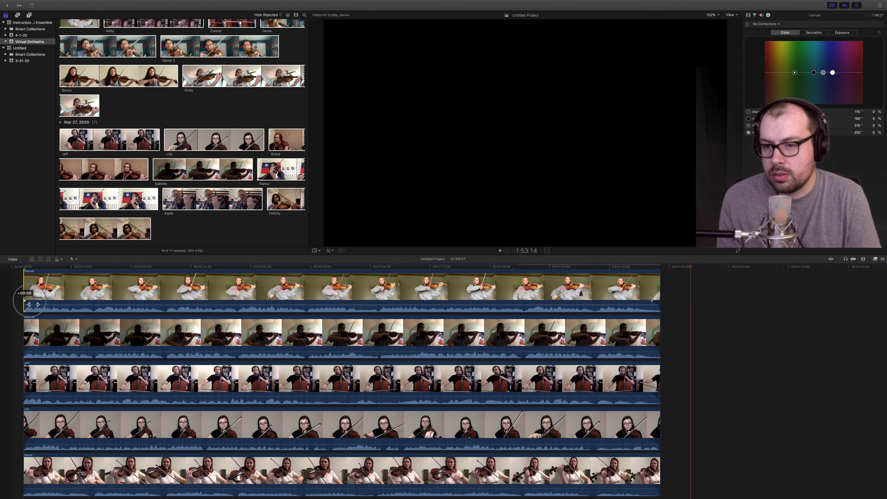
pyautogui.scroll(2, 30, 299)
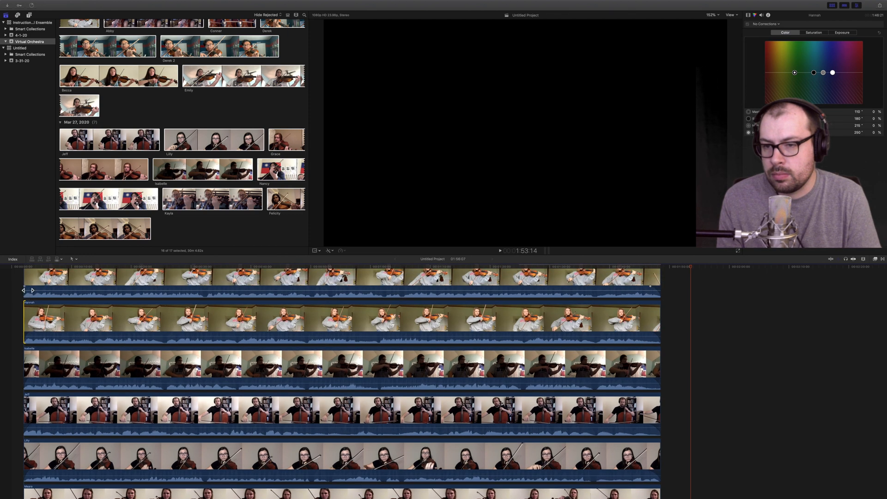
pyautogui.click(28, 290)
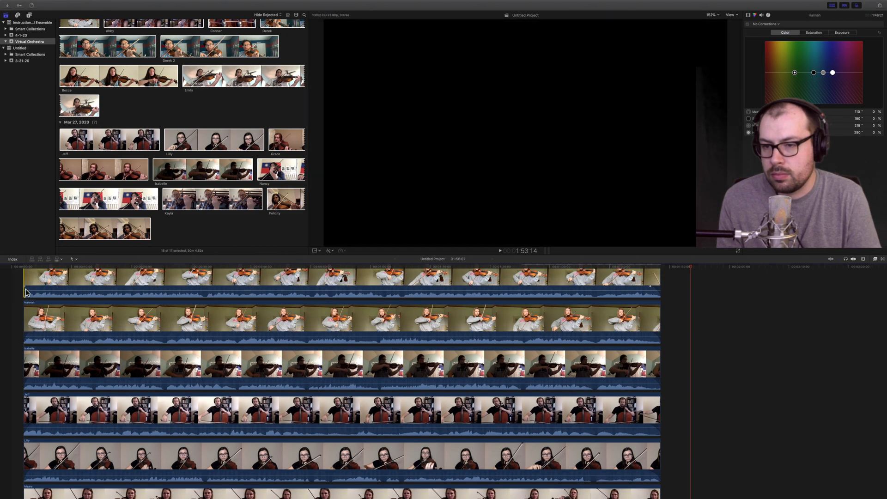
pyautogui.moveTo(28, 290); pyautogui.dragTo(34, 290)
# Fade in the audio beginnings of the next four violin clips above the gray-shirted violinist's clips
pyautogui.scroll(4, 33, 290)
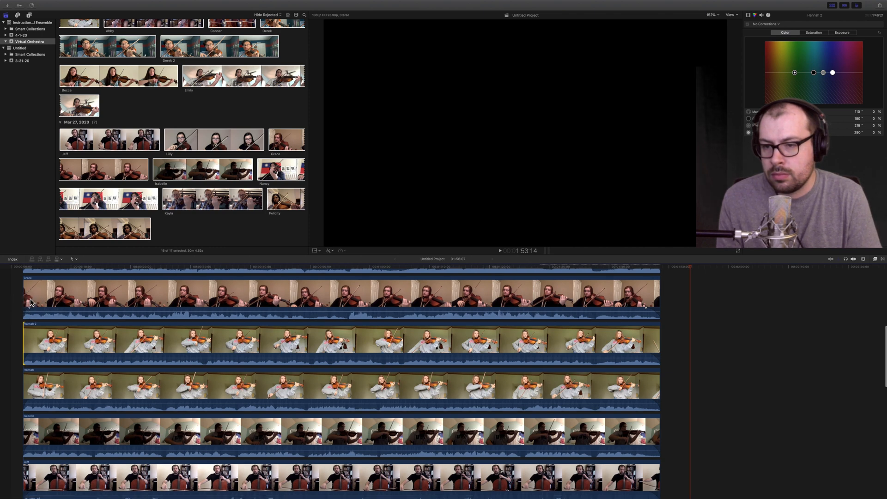
pyautogui.scroll(2, 28, 301)
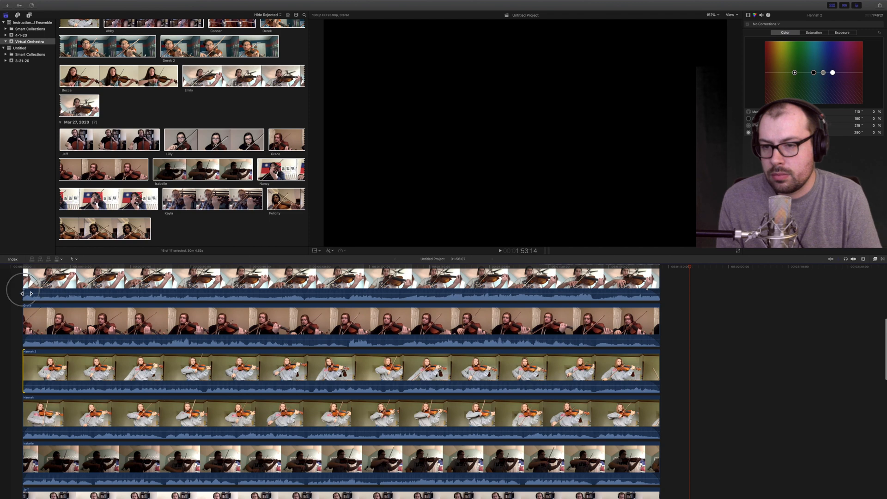
pyautogui.scroll(3, 27, 292)
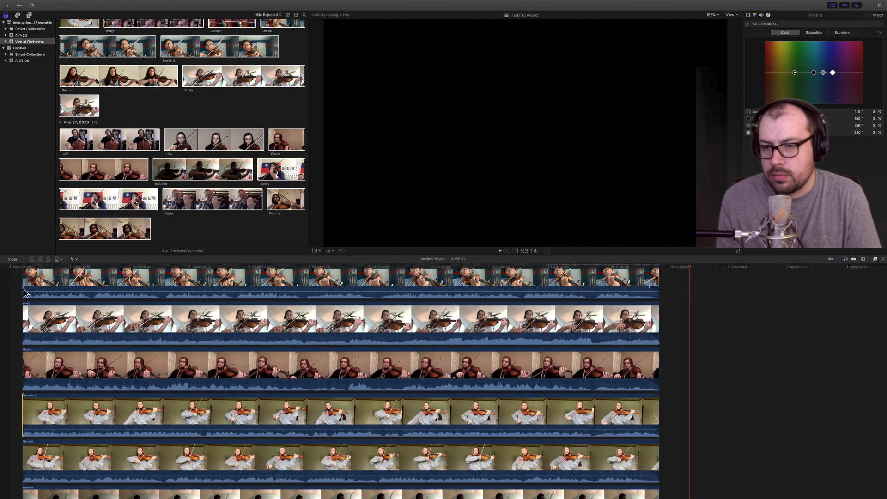
pyautogui.moveTo(28, 291); pyautogui.dragTo(30, 292)
pyautogui.scroll(3, 28, 288)
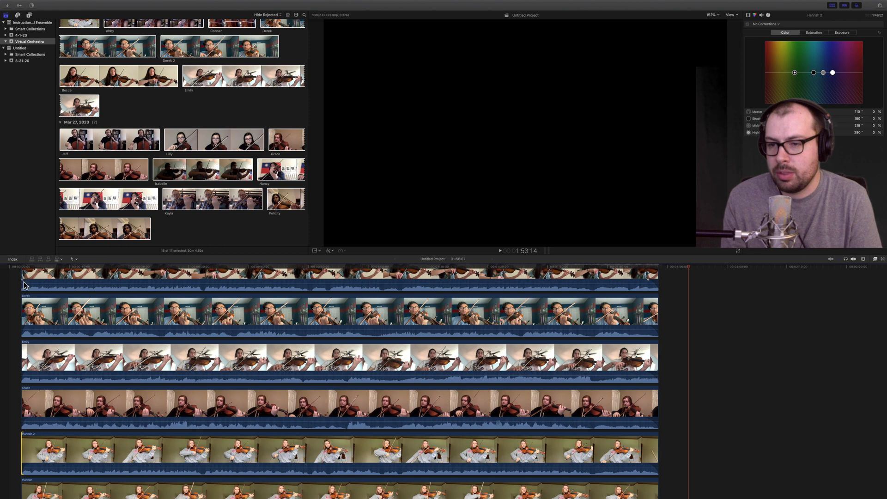
pyautogui.click(26, 284)
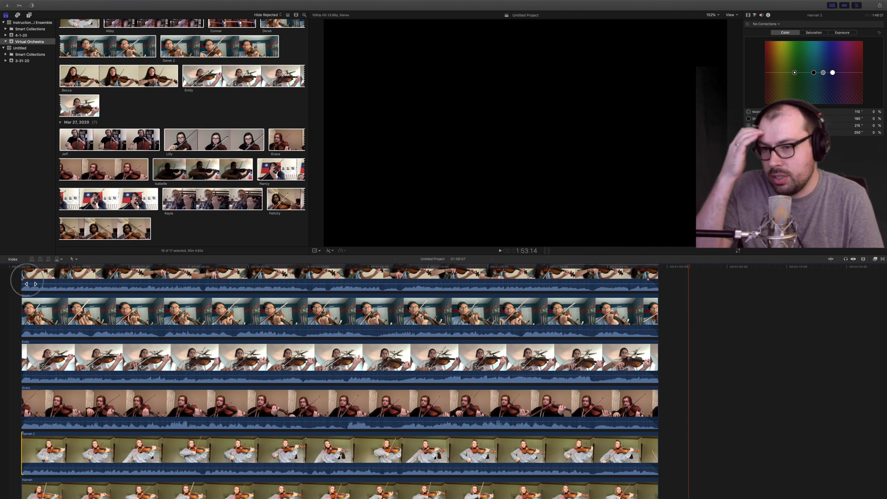
# Play the opening and the last seconds of the project to check how all performers start and end together
pyautogui.scroll(2, 24, 287)
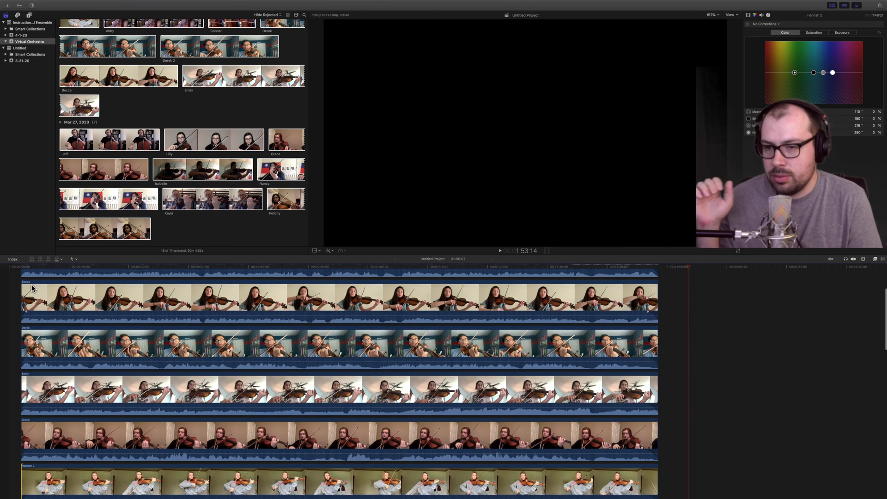
pyautogui.scroll(1, 31, 285)
pyautogui.scroll(1, 31, 284)
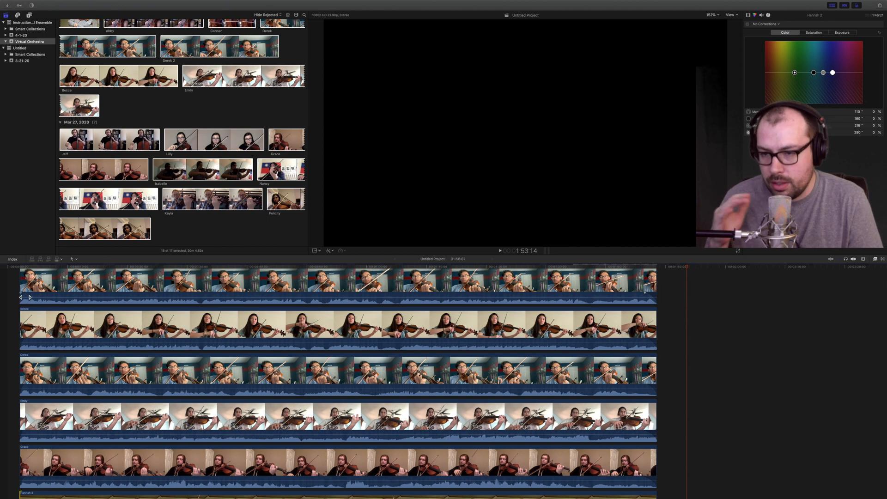
pyautogui.scroll(3, 29, 299)
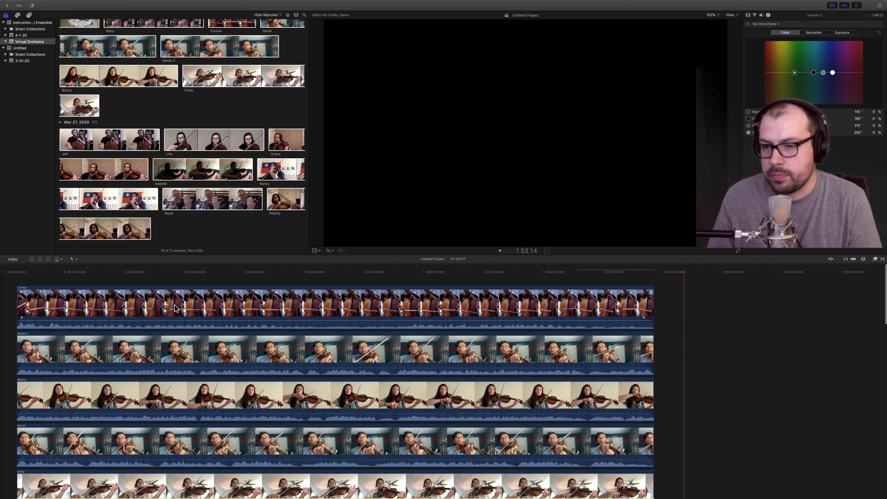
pyautogui.click(16, 273)
pyautogui.press('space')
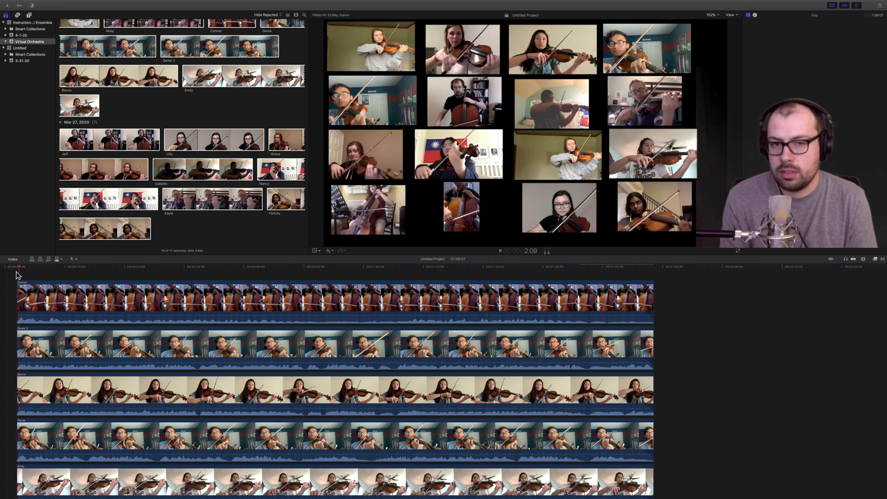
pyautogui.click(15, 271)
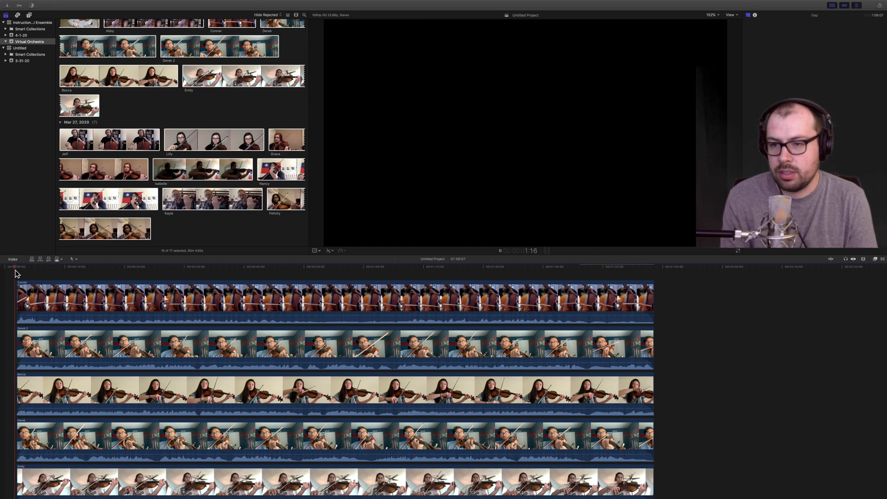
pyautogui.click(630, 272)
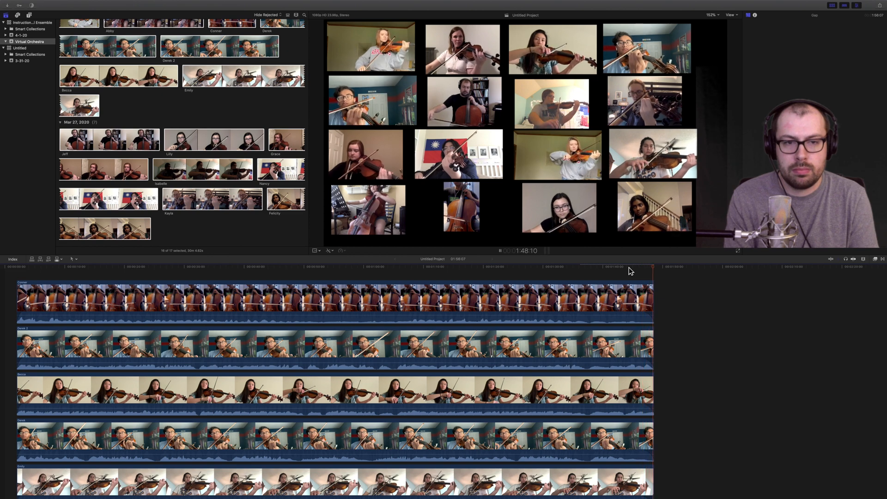
pyautogui.press('space')
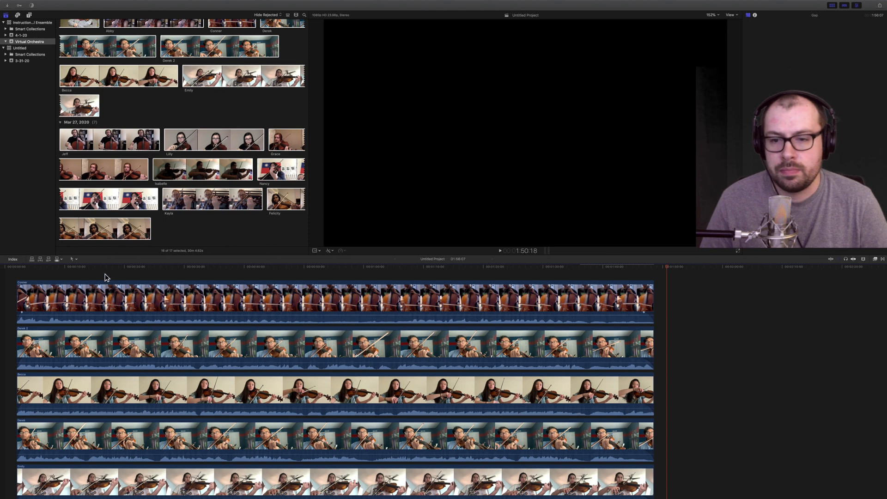
pyautogui.scroll(-4, 150, 358)
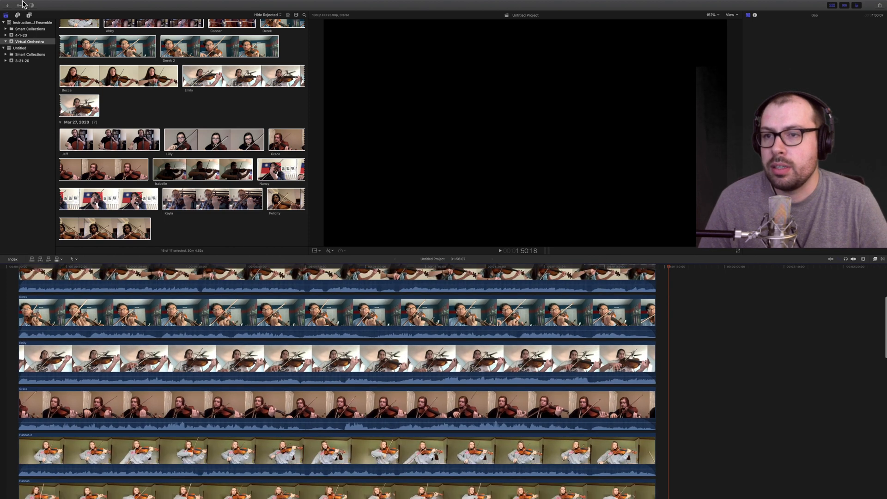
# Start an Apple Devices 1080p export of the project and review its settings, roles and info
pyautogui.moveTo(24, 4)
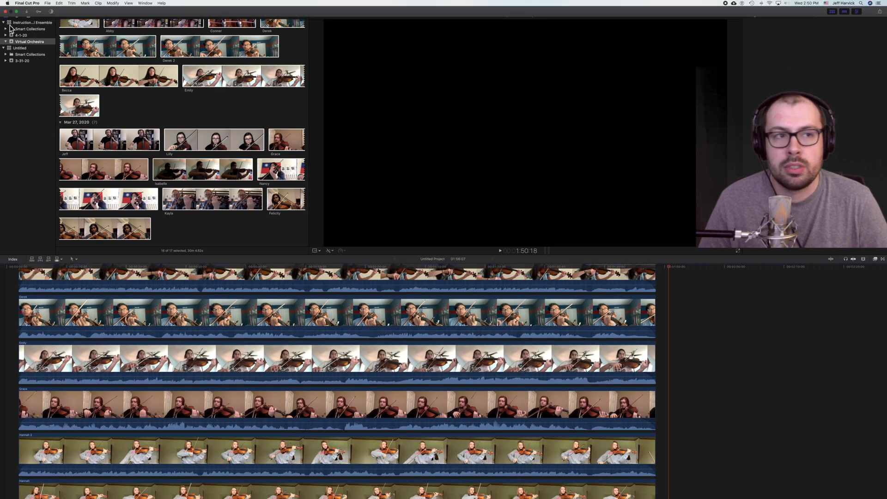
pyautogui.click(880, 13)
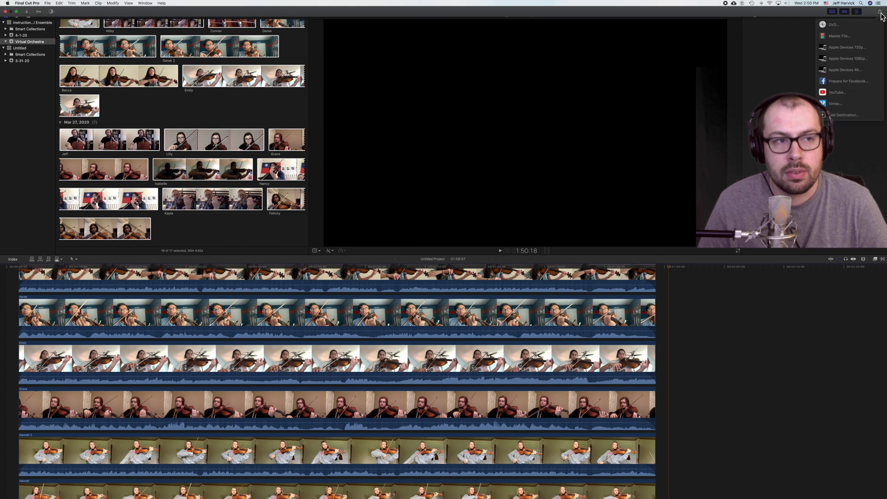
pyautogui.click(850, 51)
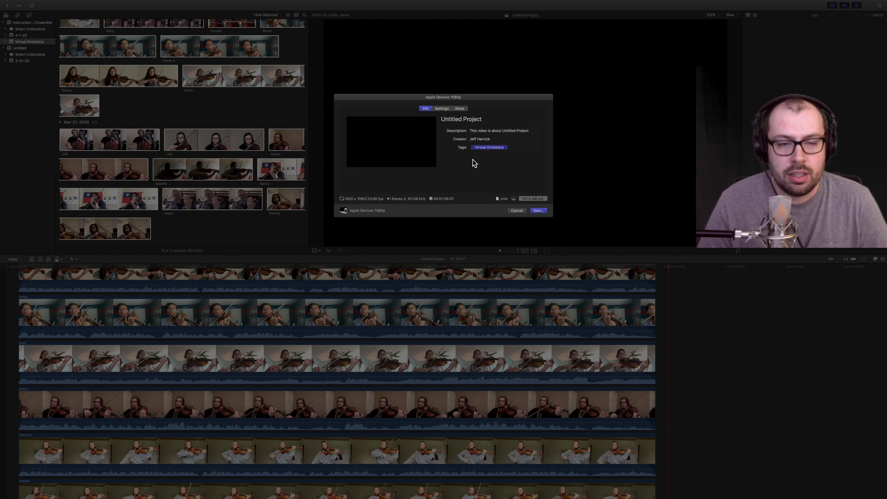
pyautogui.click(440, 112)
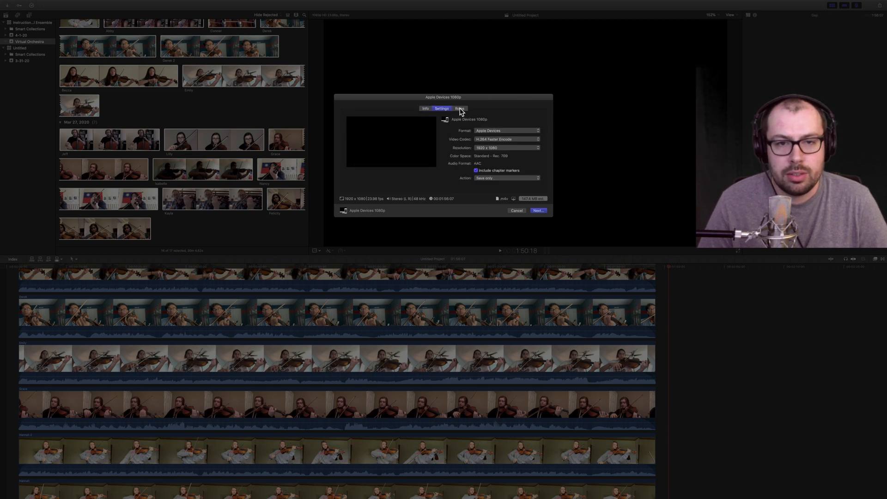
pyautogui.click(460, 110)
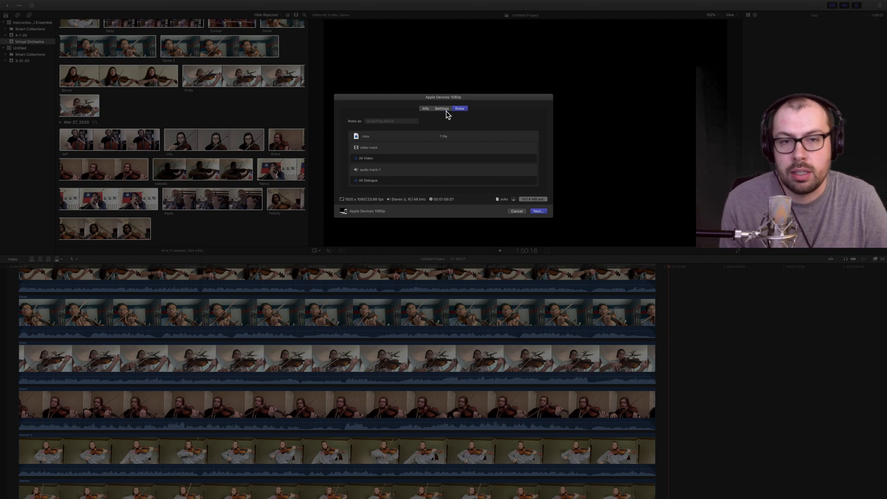
pyautogui.click(441, 110)
pyautogui.click(426, 109)
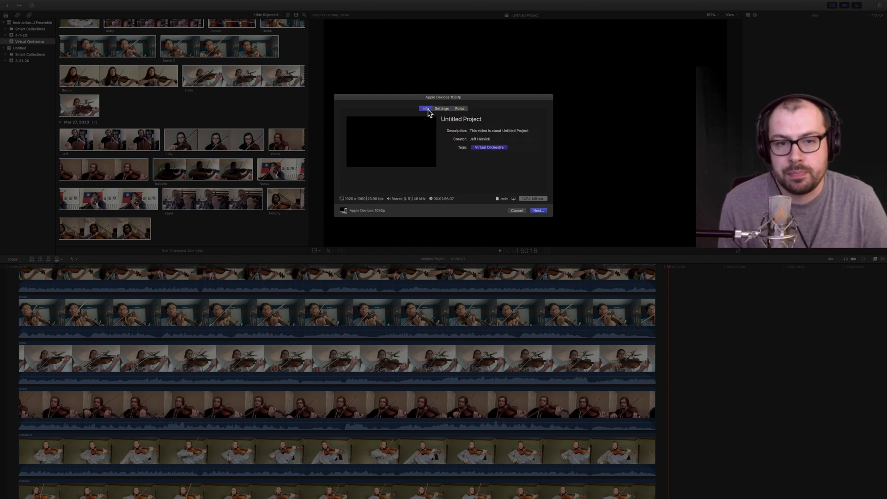
# Save the export to the Desktop as "Virtual Orchestra" and display the progress of the background tasks
pyautogui.click(538, 210)
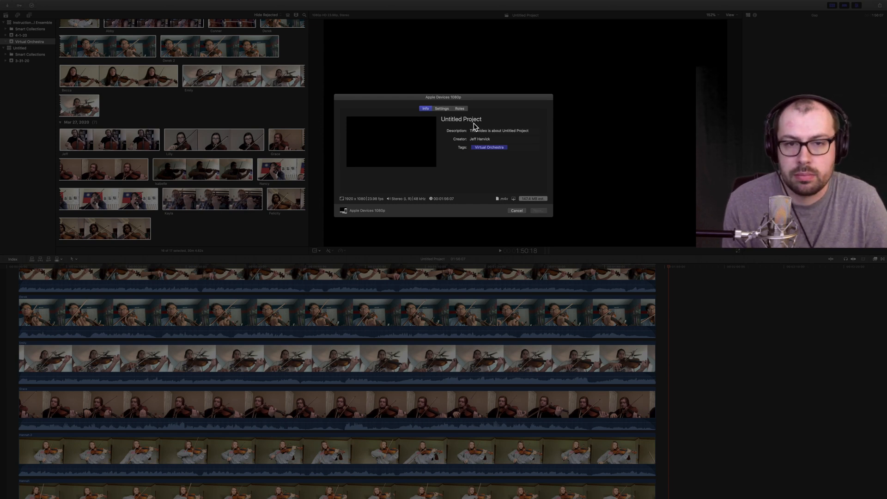
pyautogui.write('Virtual Orchestra')
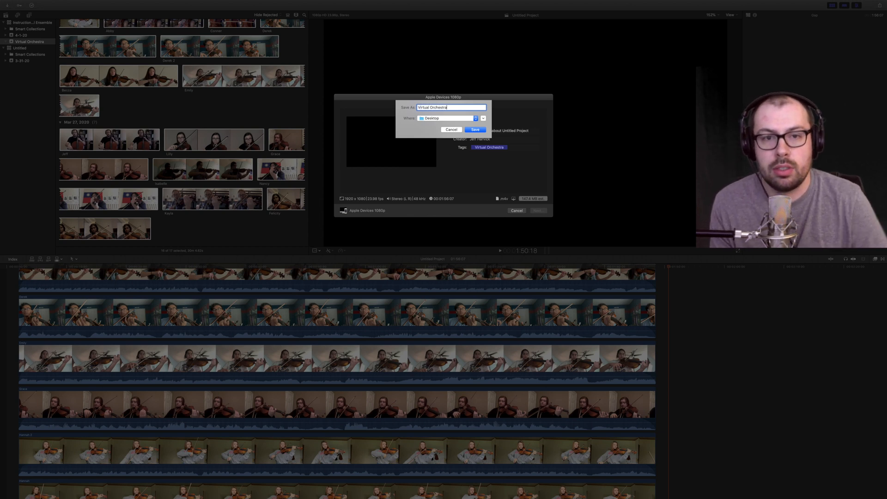
pyautogui.click(475, 130)
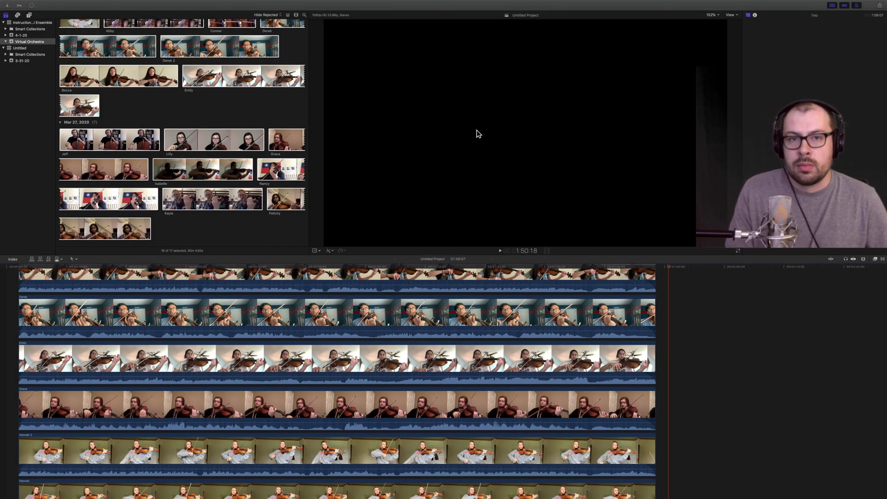
pyautogui.moveTo(3, 0)
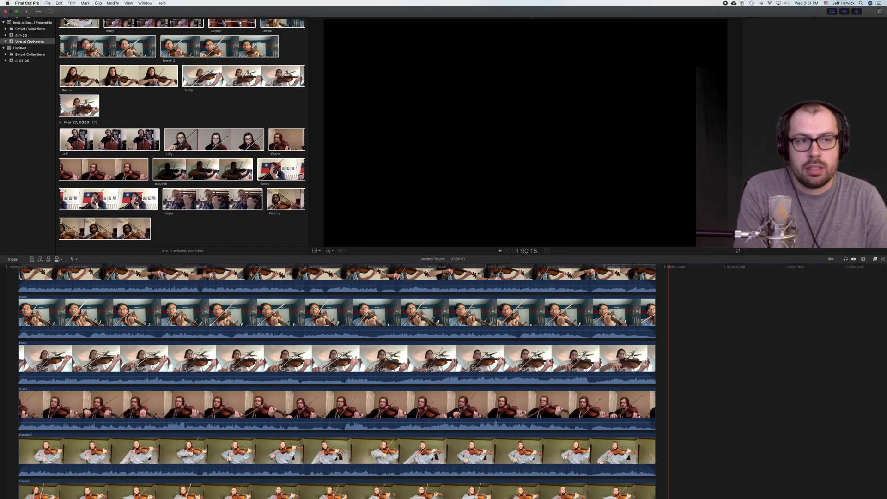
pyautogui.click(51, 12)
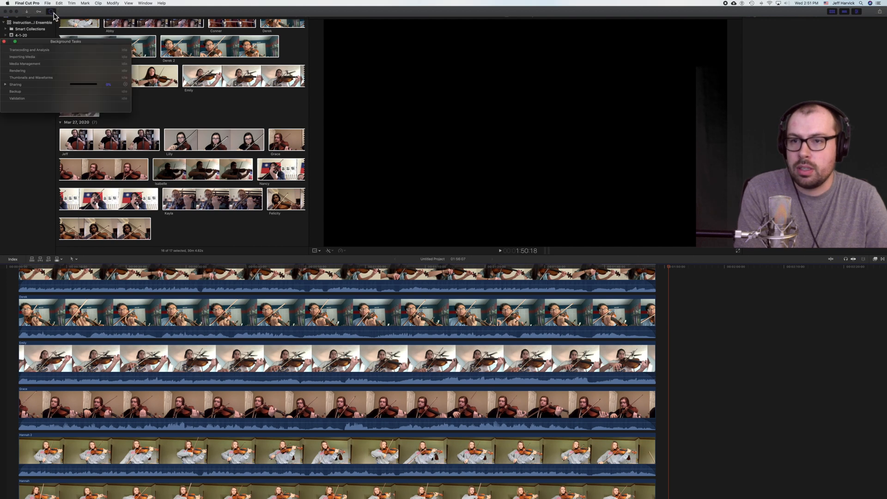
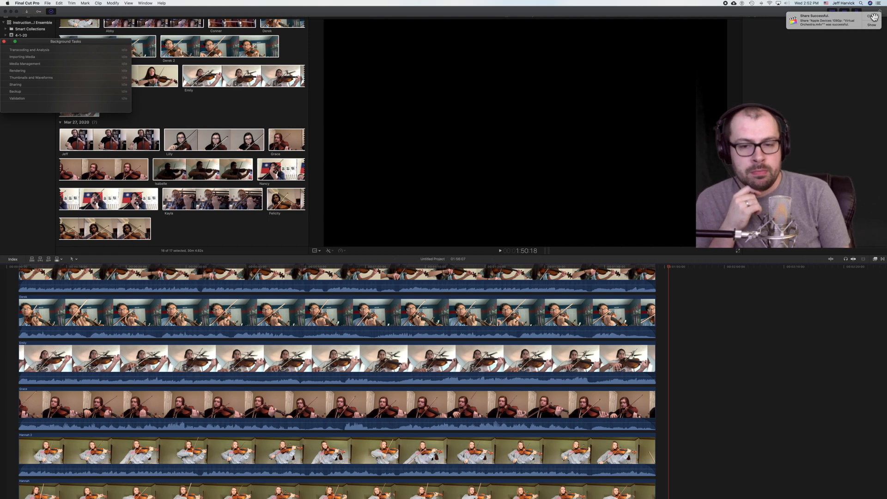
# Reveal the exported Virtual Orchestra.m4v in Finder and try to open it in VLC without reopening VLC's previous windows
pyautogui.click(874, 26)
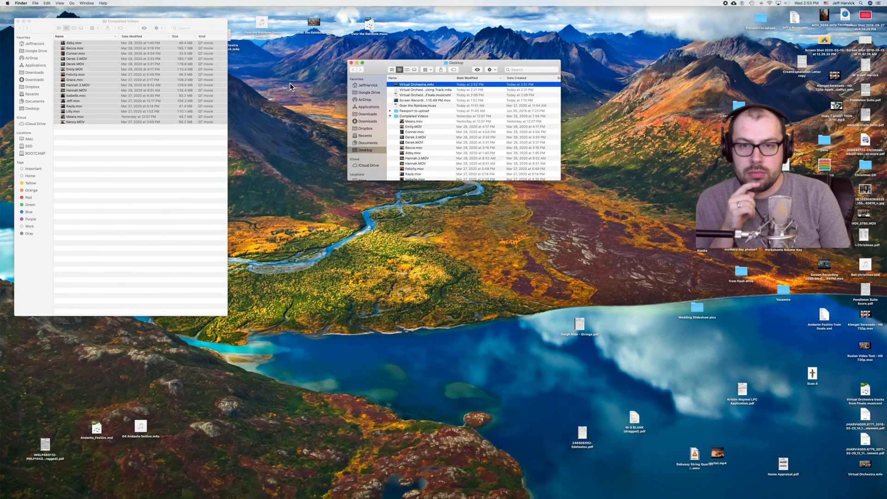
pyautogui.click(302, 135)
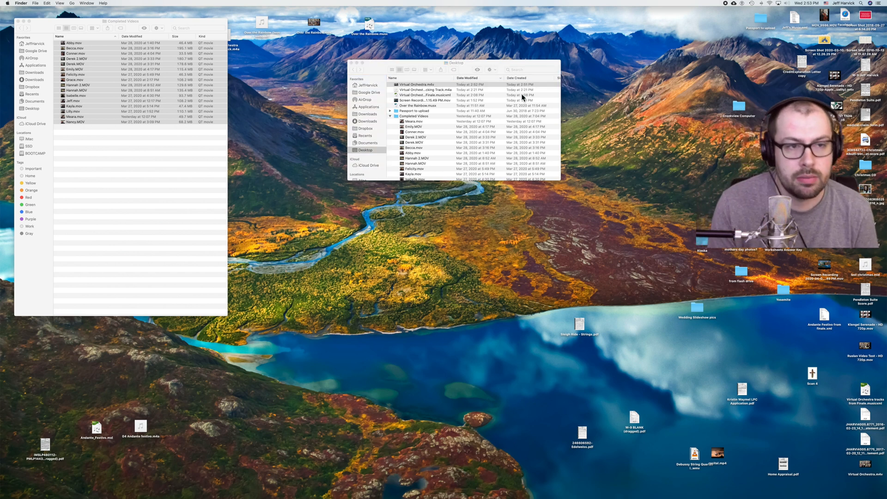
pyautogui.click(123, 167)
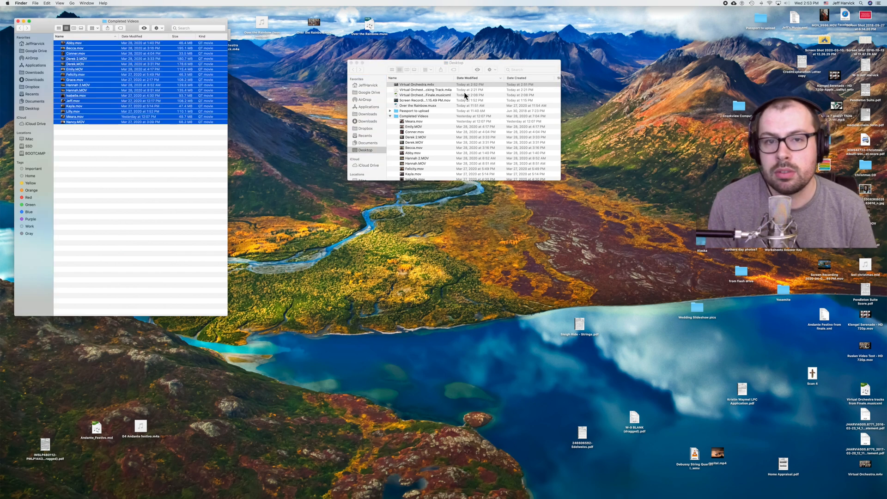
pyautogui.doubleClick(430, 84)
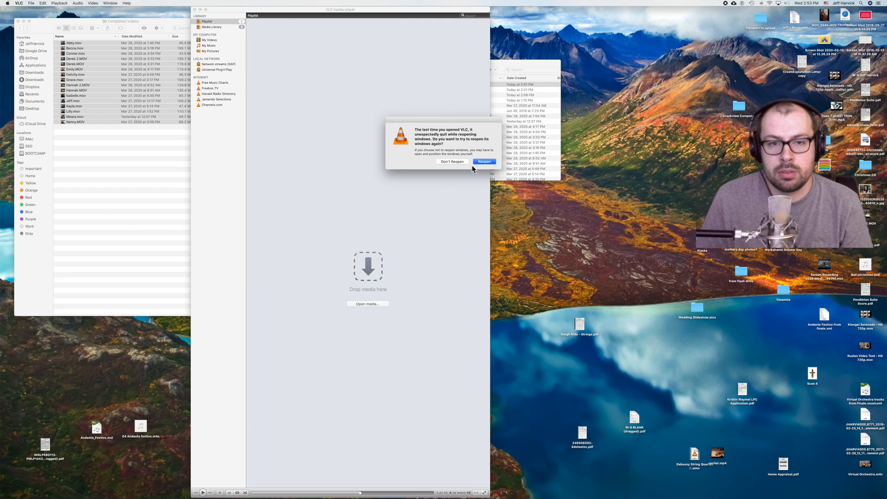
pyautogui.click(454, 163)
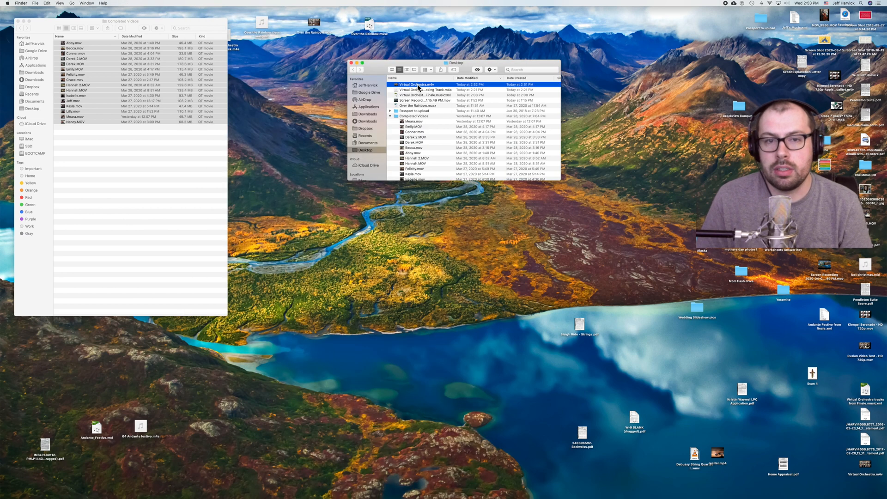
# Open Virtual Orchestra.m4v in QuickTime Player, start its playback and dismiss the VLC problem report
pyautogui.rightClick(417, 86)
pyautogui.moveTo(447, 93)
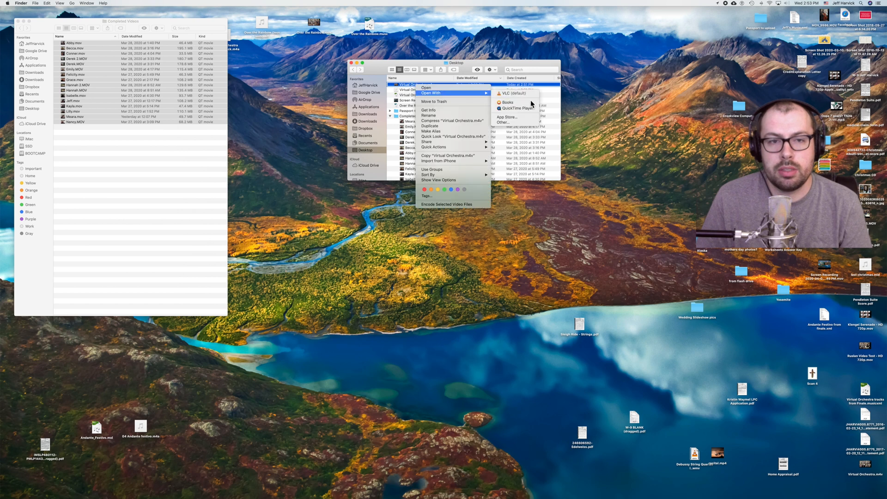
pyautogui.click(525, 110)
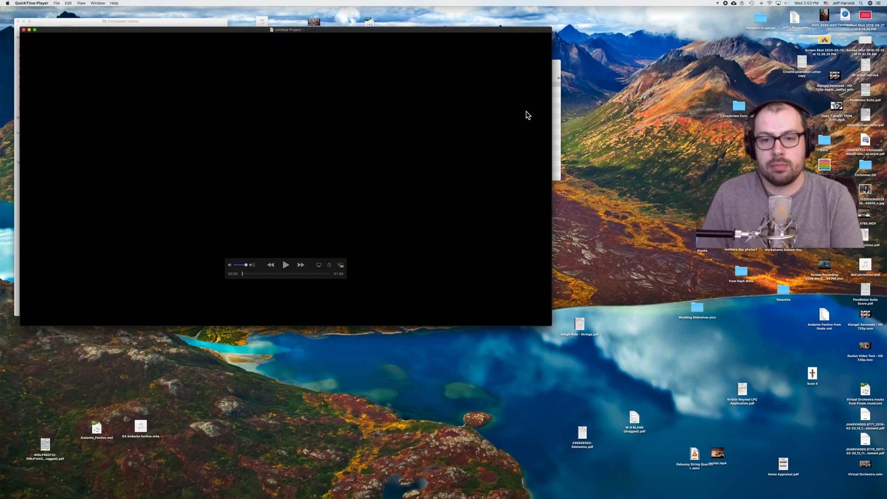
pyautogui.click(287, 265)
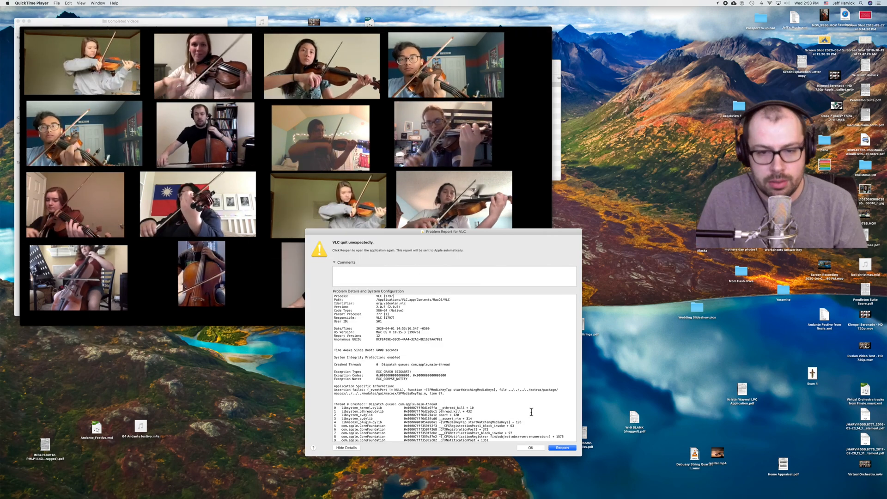
pyautogui.click(538, 450)
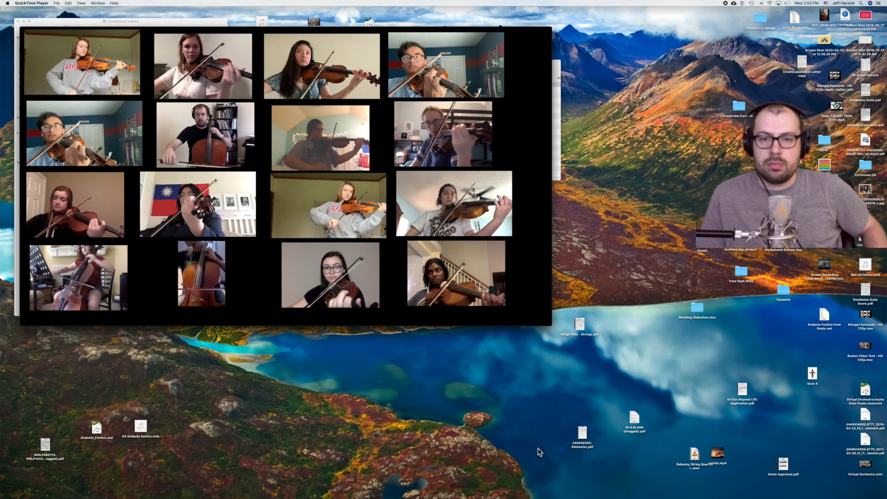
# Skip ahead through the exported movie, watch its ending and pause the playback
pyautogui.moveTo(206, 245)
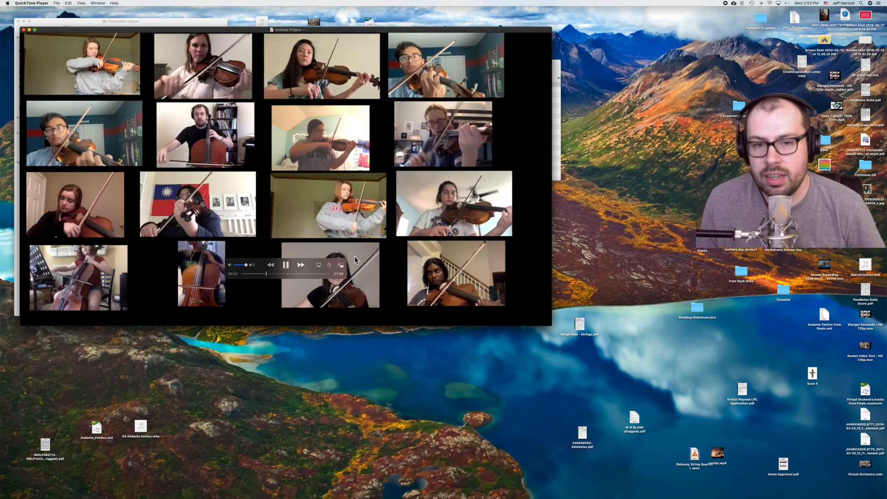
pyautogui.moveTo(264, 274); pyautogui.dragTo(301, 275)
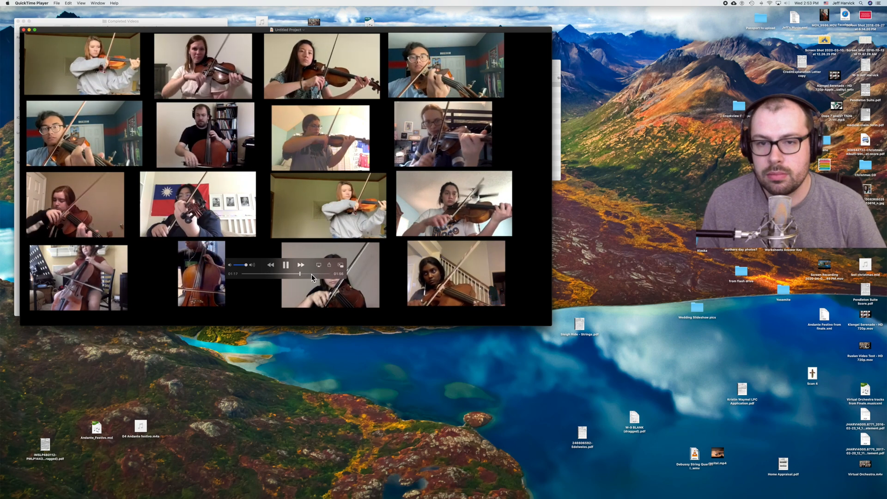
pyautogui.click(312, 274)
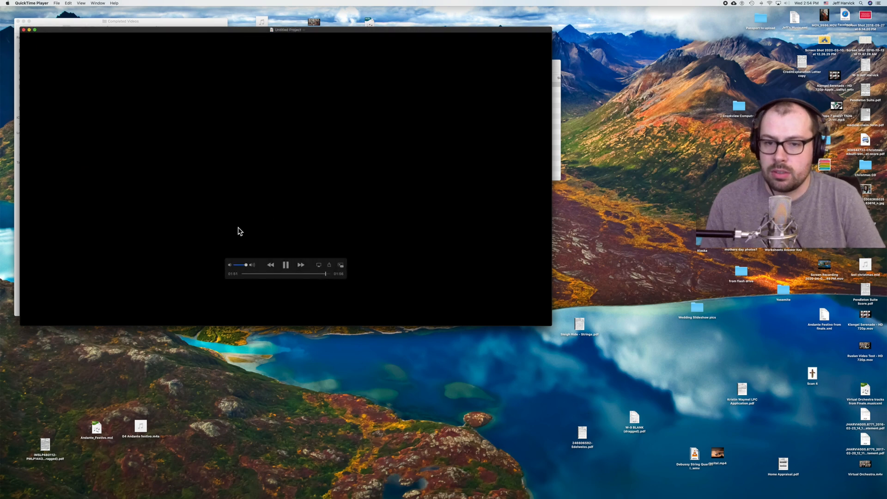
pyautogui.click(286, 266)
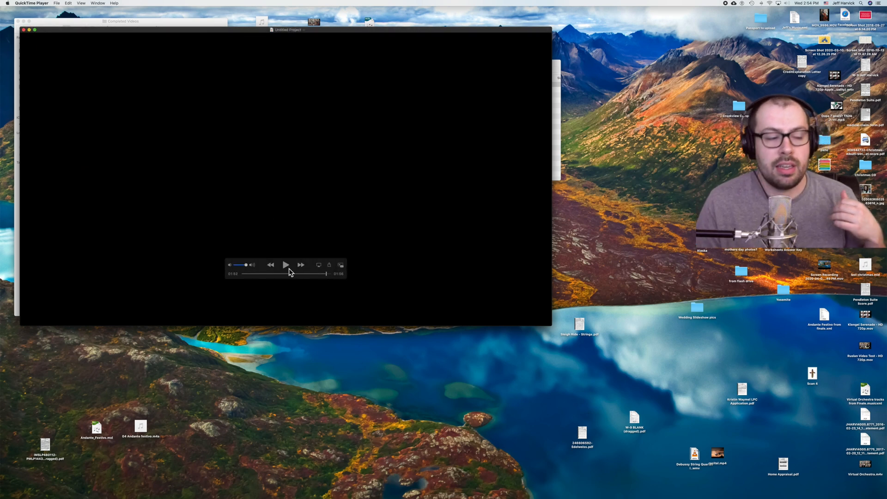